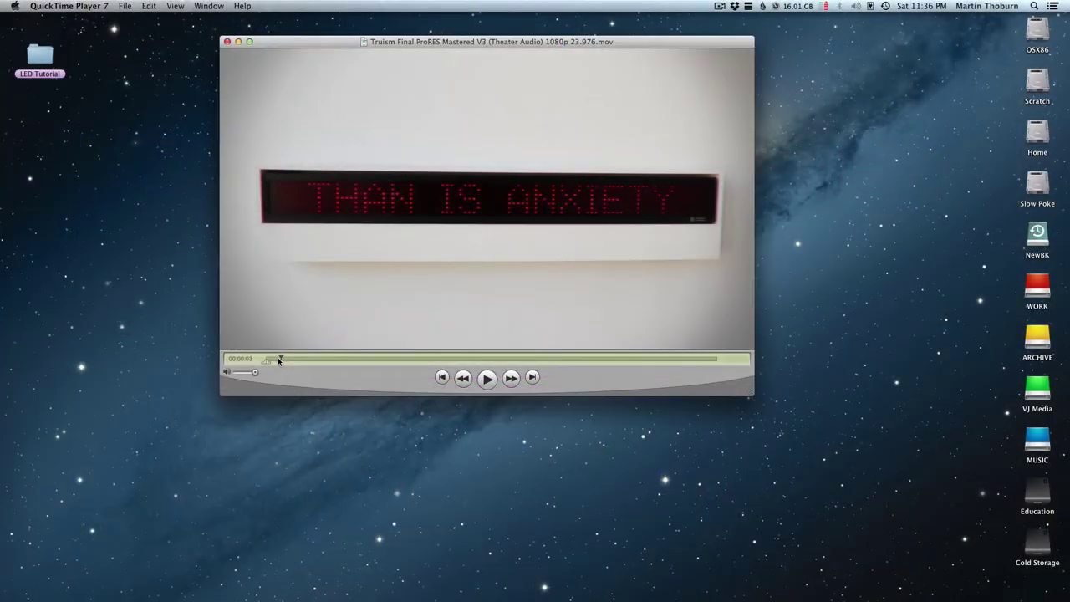
# Scrub and play through the finished Truism LED sign movie, then pause it
pyautogui.moveTo(279, 360); pyautogui.dragTo(285, 360)
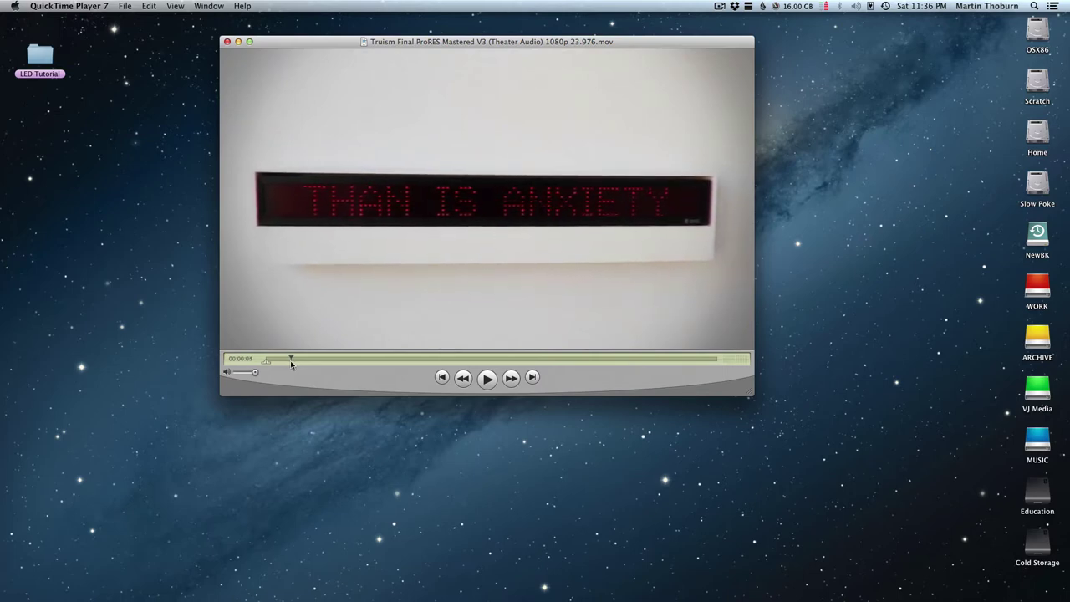
pyautogui.moveTo(291, 360)
pyautogui.mouseDown()
pyautogui.moveTo(375, 361)
pyautogui.moveTo(321, 366)
pyautogui.mouseUp()
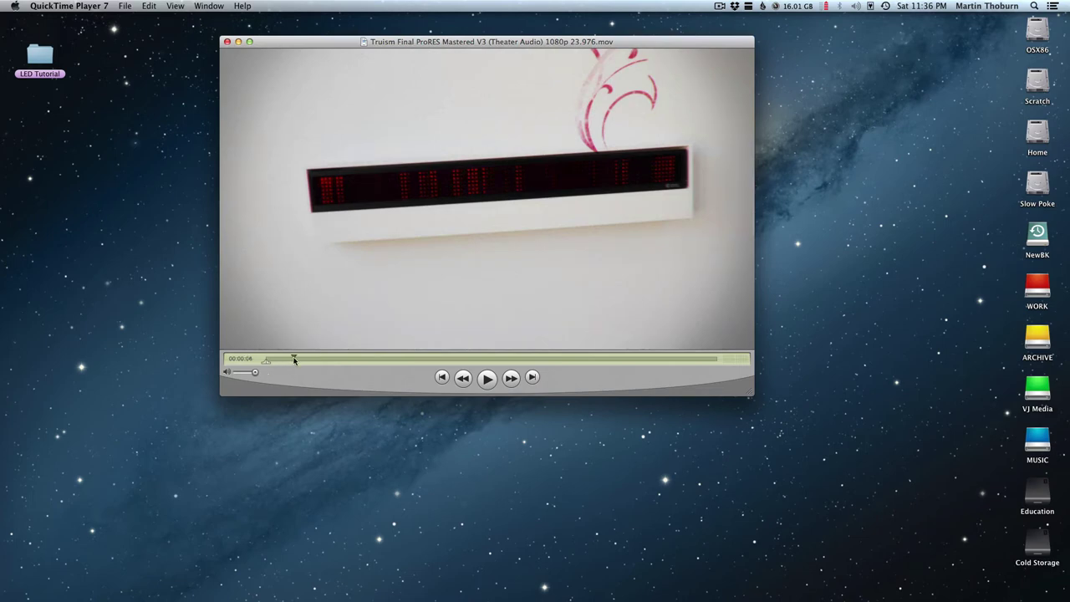
pyautogui.press('space')
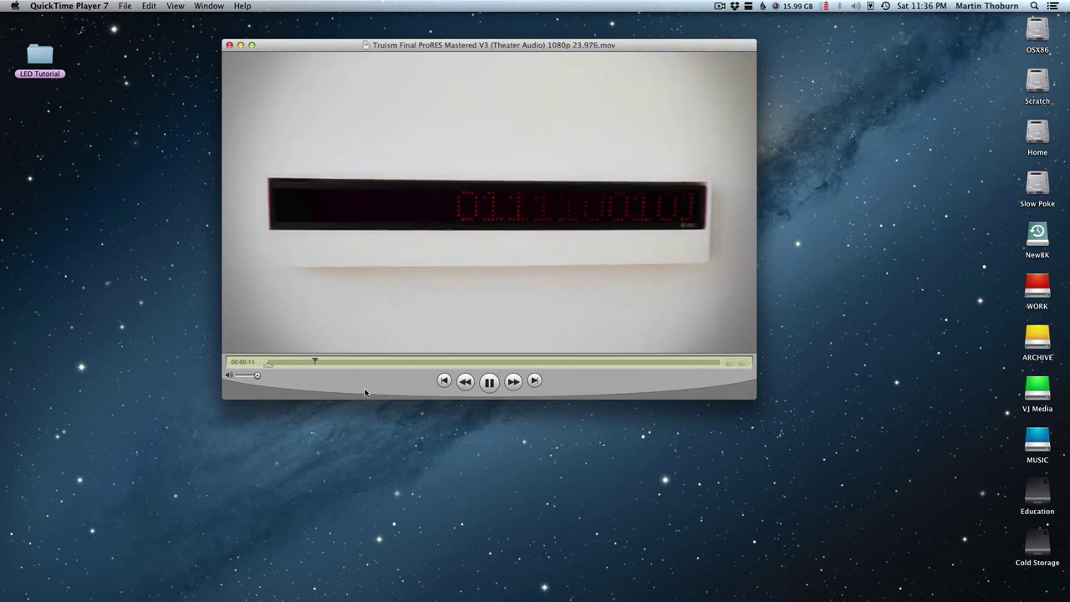
pyautogui.click(514, 236)
# Close the movie and open the LED Tutorial folder window from the desktop
pyautogui.click(230, 47)
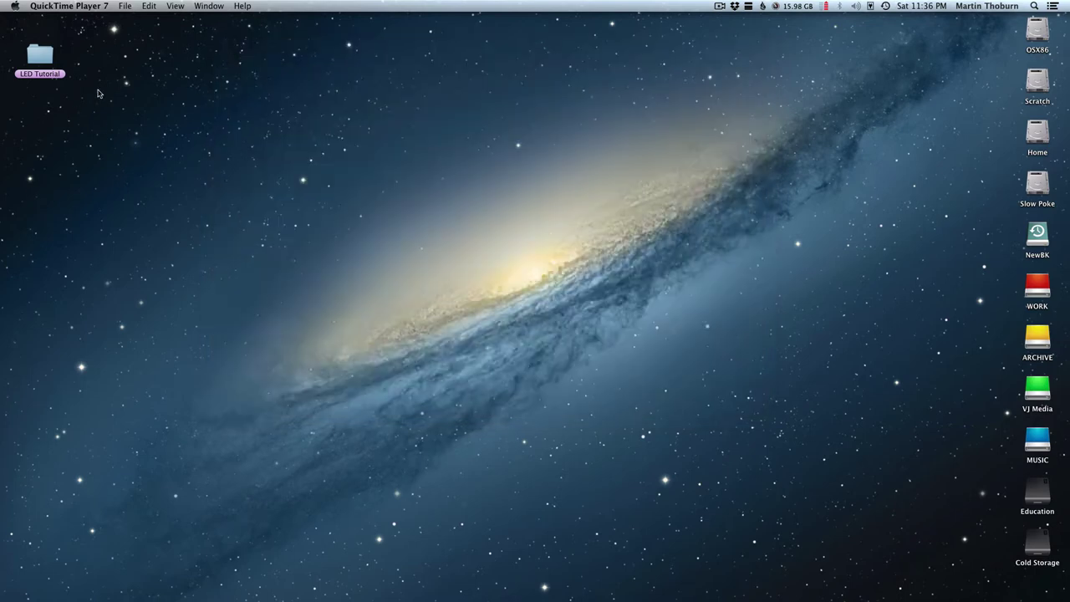
pyautogui.click(46, 52)
pyautogui.doubleClick(49, 53)
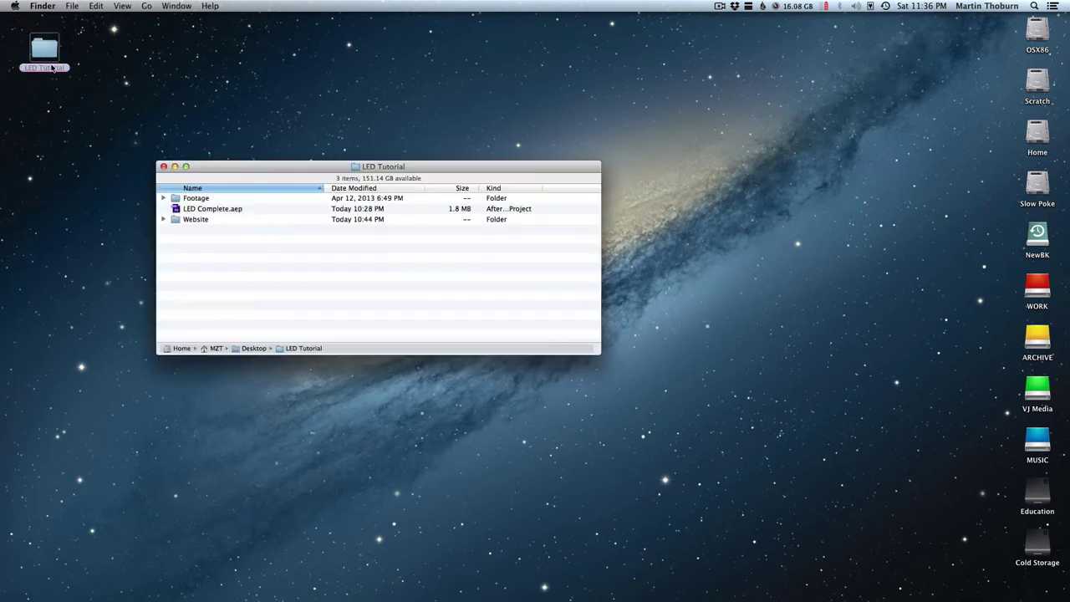
pyautogui.moveTo(341, 160); pyautogui.dragTo(392, 67)
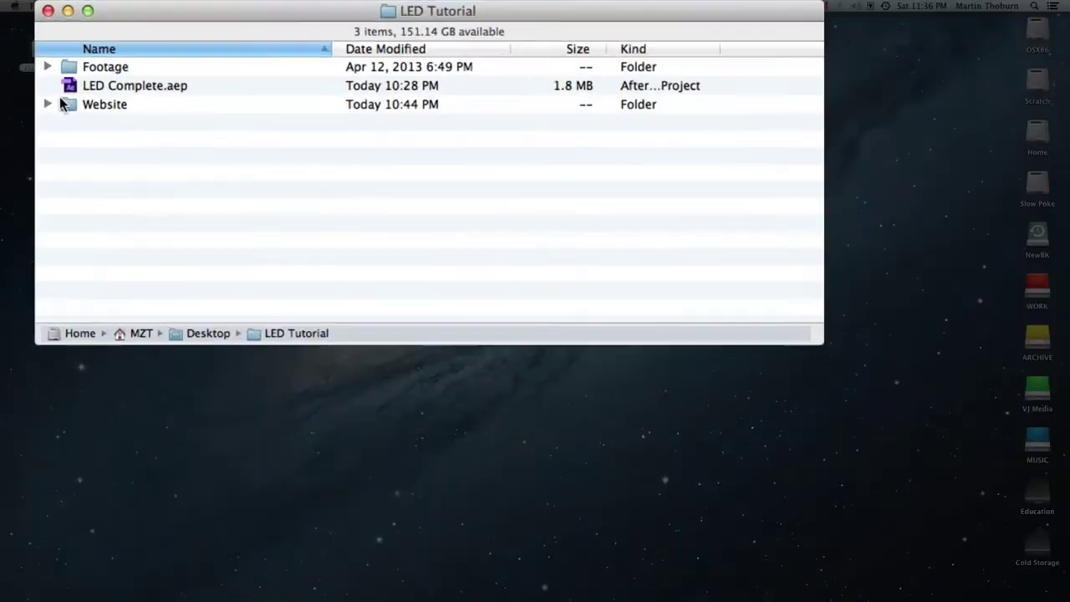
# Expand and collapse the Website, Footage, Original and Adjusted folders to review their contents
pyautogui.click(213, 126)
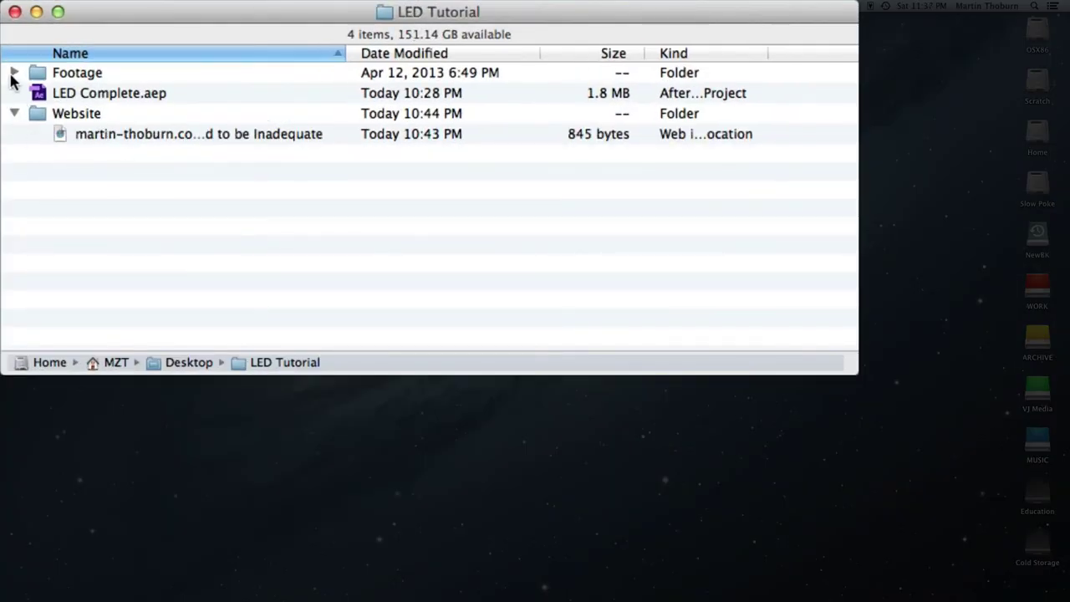
pyautogui.click(14, 73)
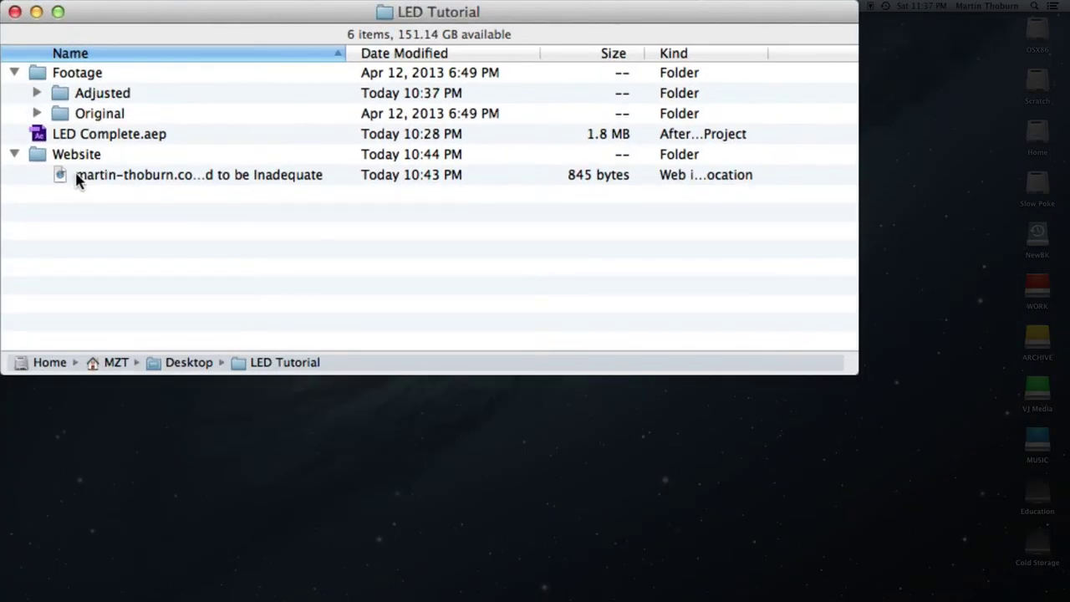
pyautogui.click(36, 114)
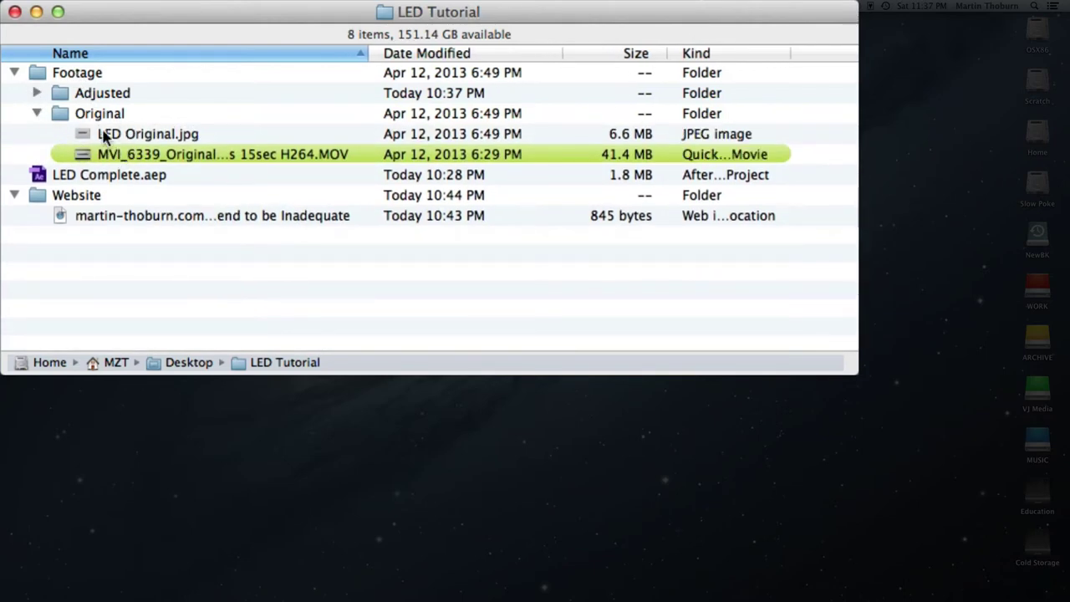
pyautogui.click(36, 93)
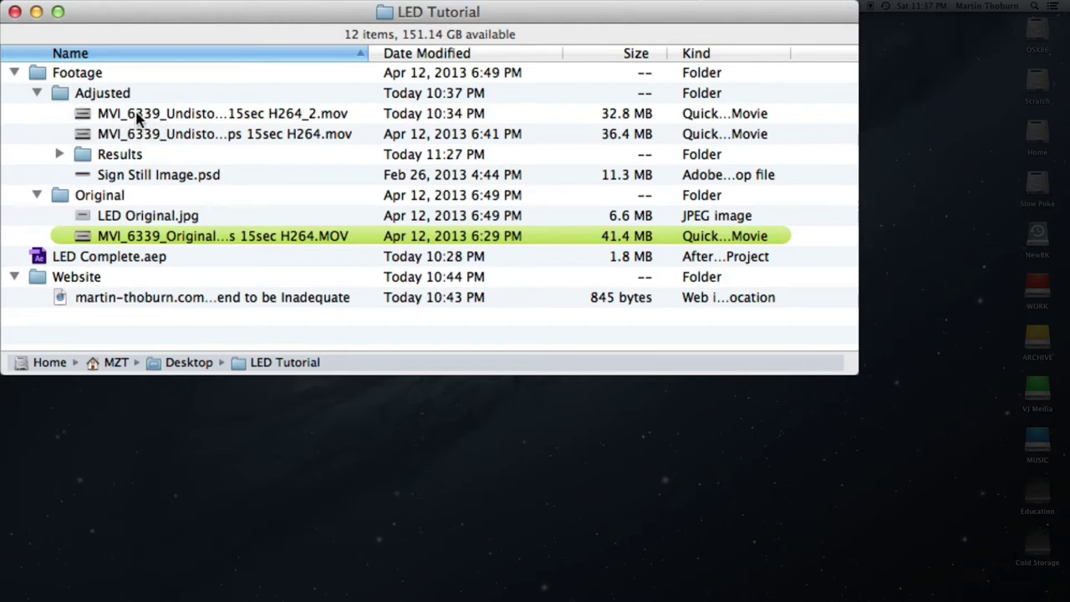
pyautogui.click(38, 91)
pyautogui.click(37, 93)
pyautogui.click(37, 93)
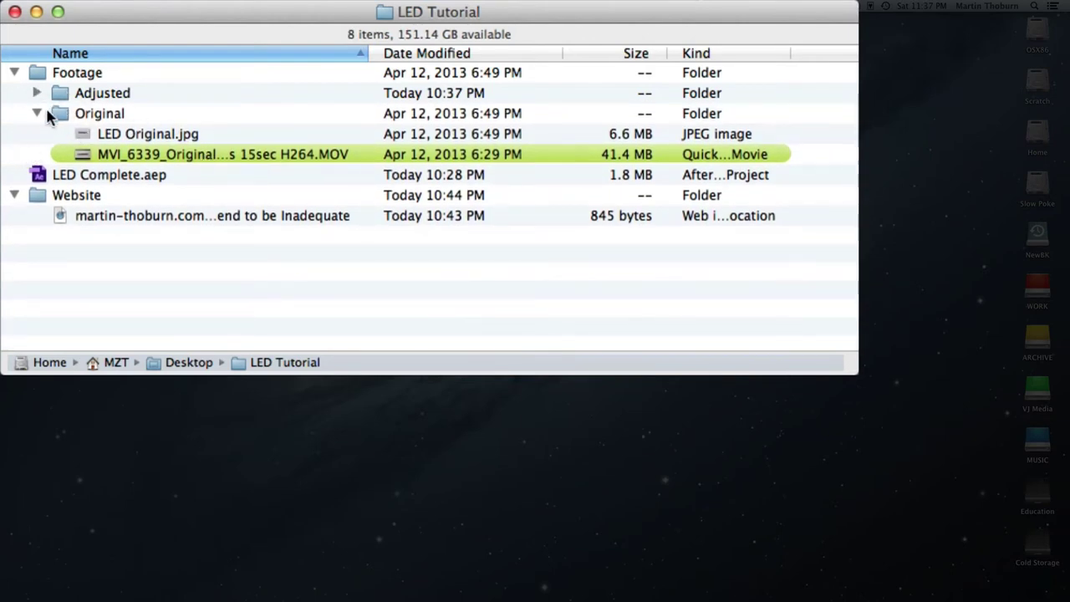
pyautogui.click(37, 113)
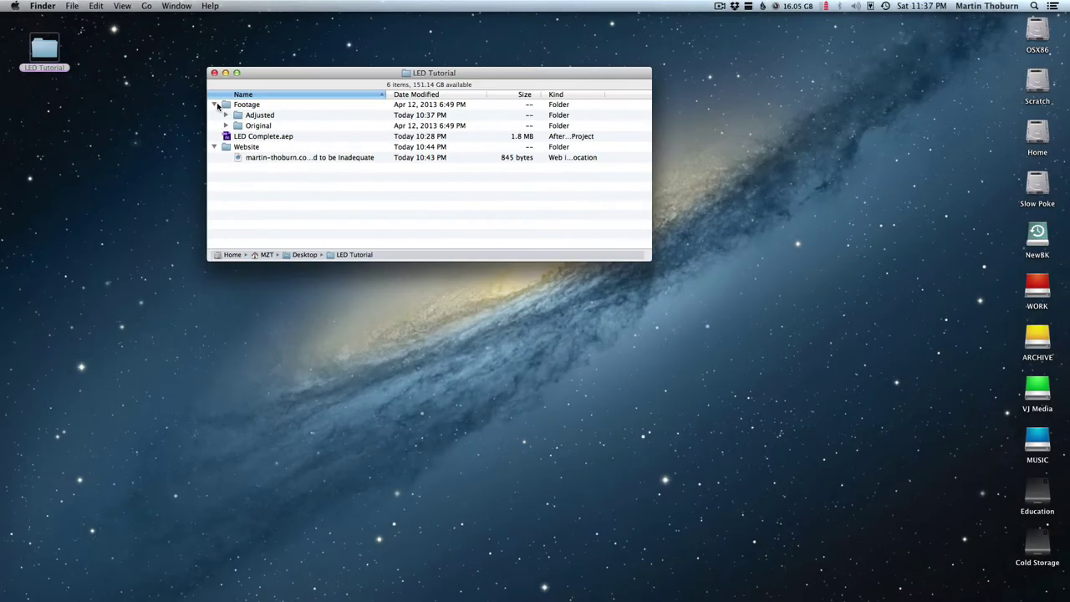
pyautogui.click(214, 104)
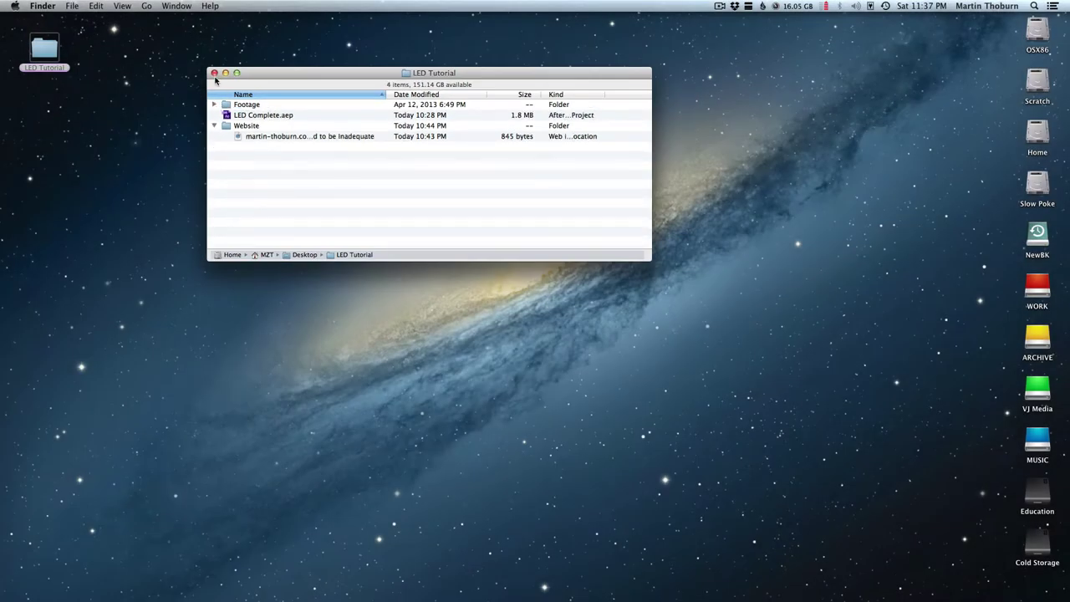
pyautogui.moveTo(672, 590)
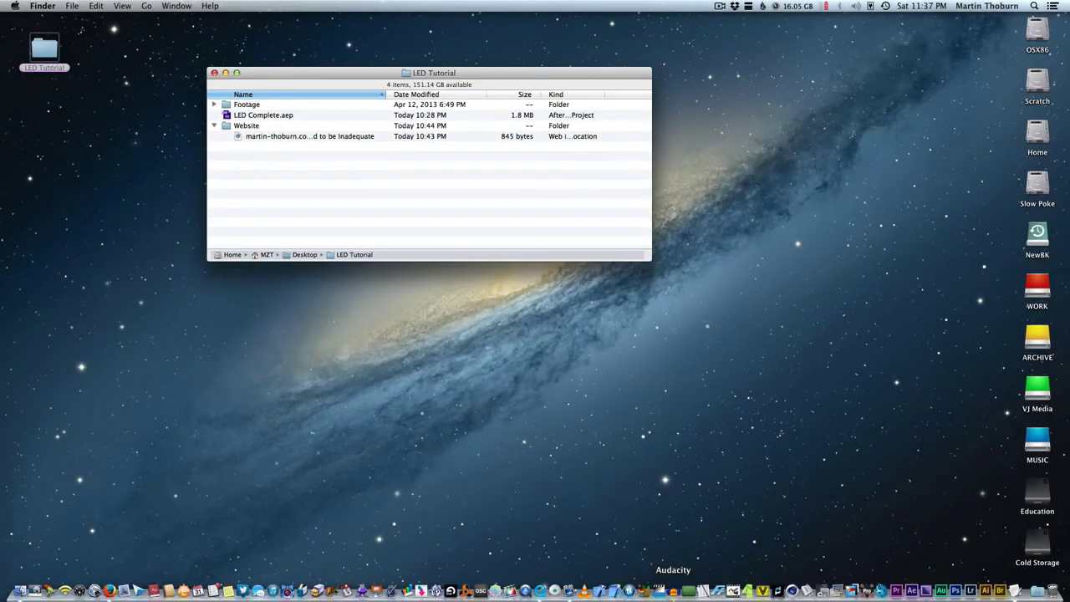
# Launch After Effects CS6 from the Dock and dismiss the Welcome screen
pyautogui.click(910, 592)
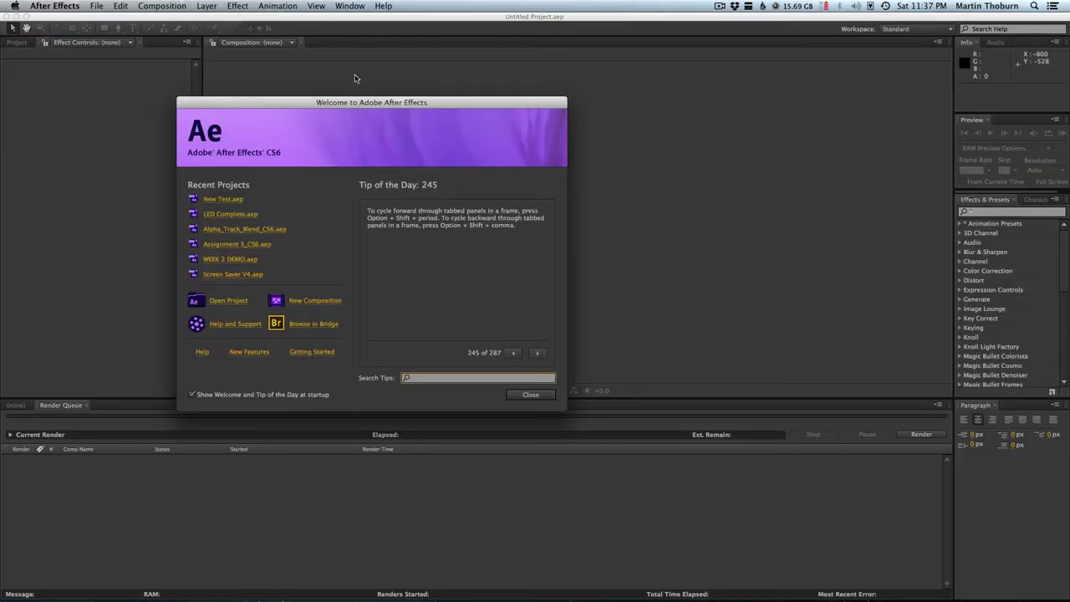
pyautogui.click(532, 394)
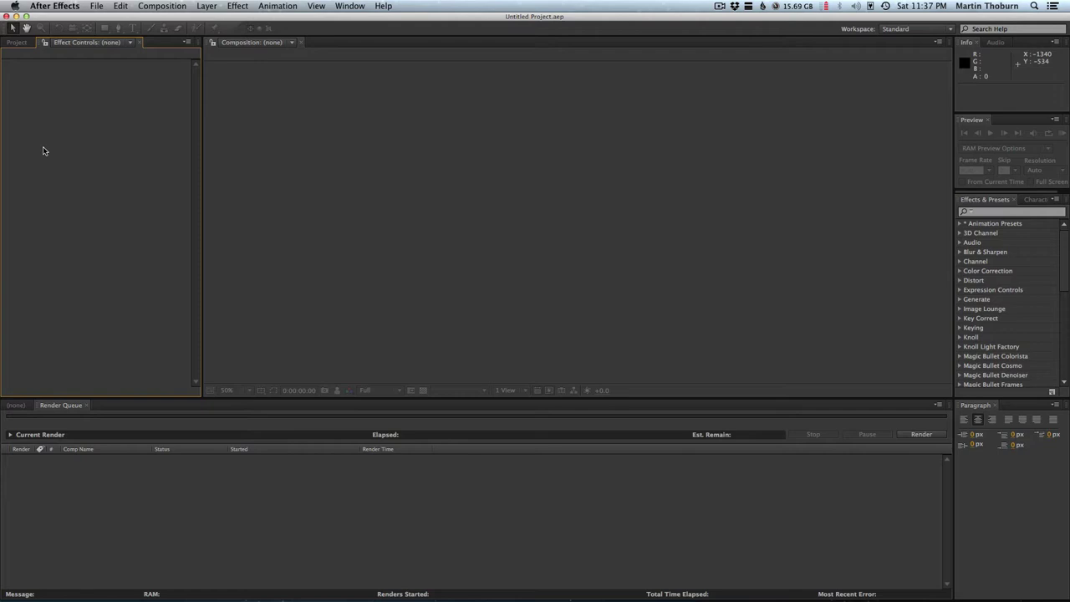
# Import MVI_6339_Original 24fps 15sec H264.MOV from LED Tutorial/Footage/Original and make a comp from it
pyautogui.click(16, 41)
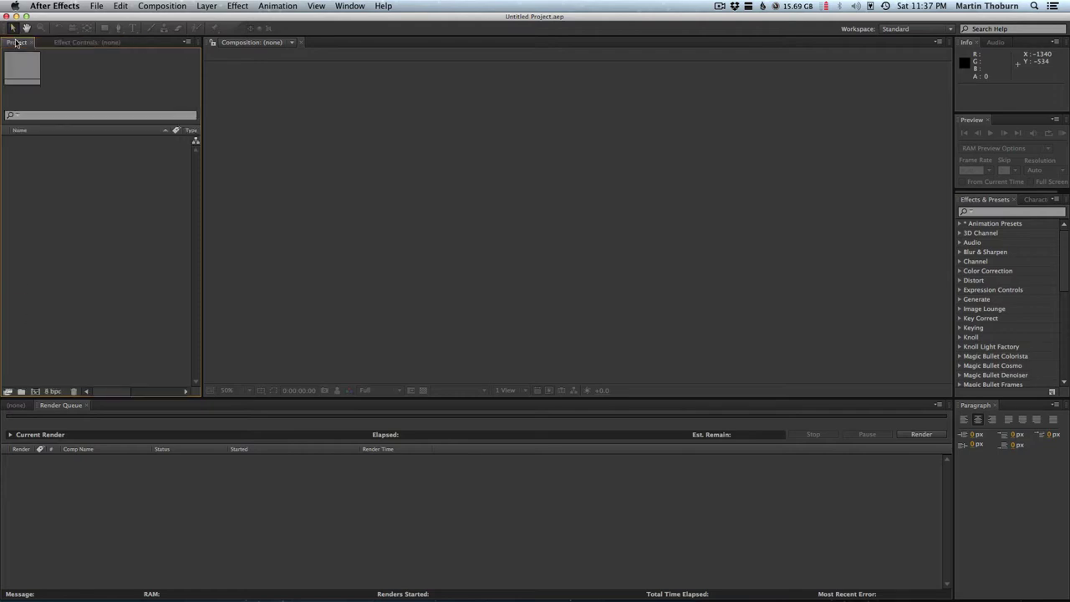
pyautogui.doubleClick(104, 235)
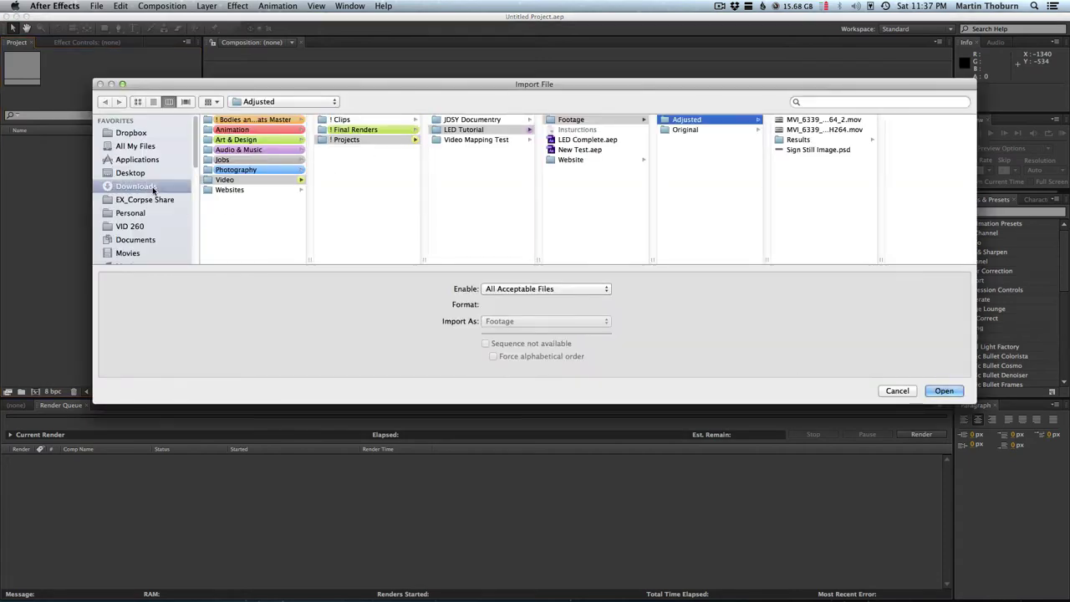
pyautogui.click(153, 189)
pyautogui.click(255, 130)
pyautogui.click(368, 120)
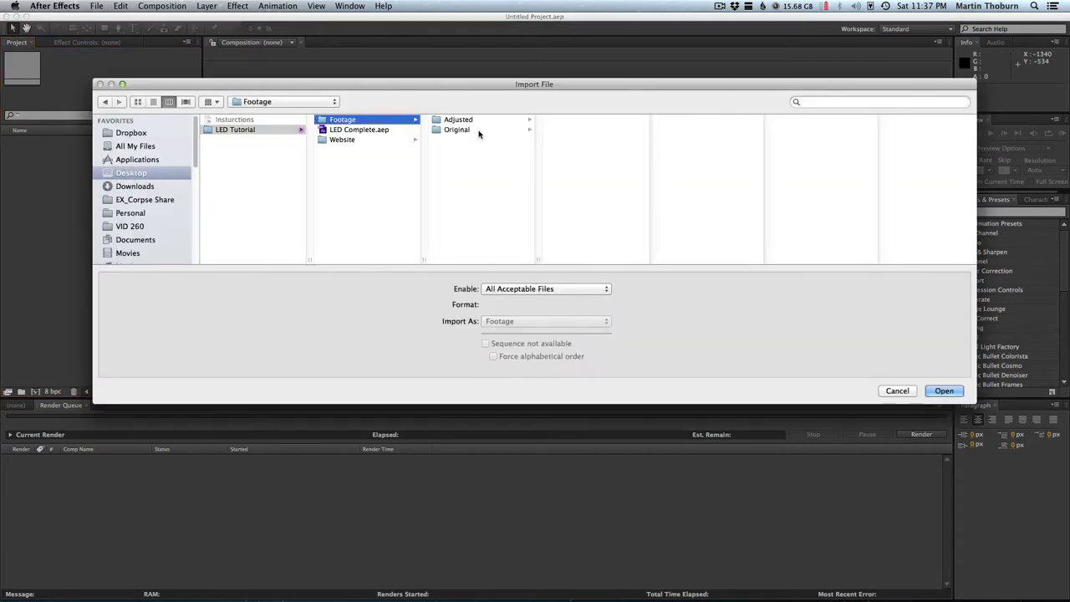
pyautogui.click(476, 131)
pyautogui.click(592, 130)
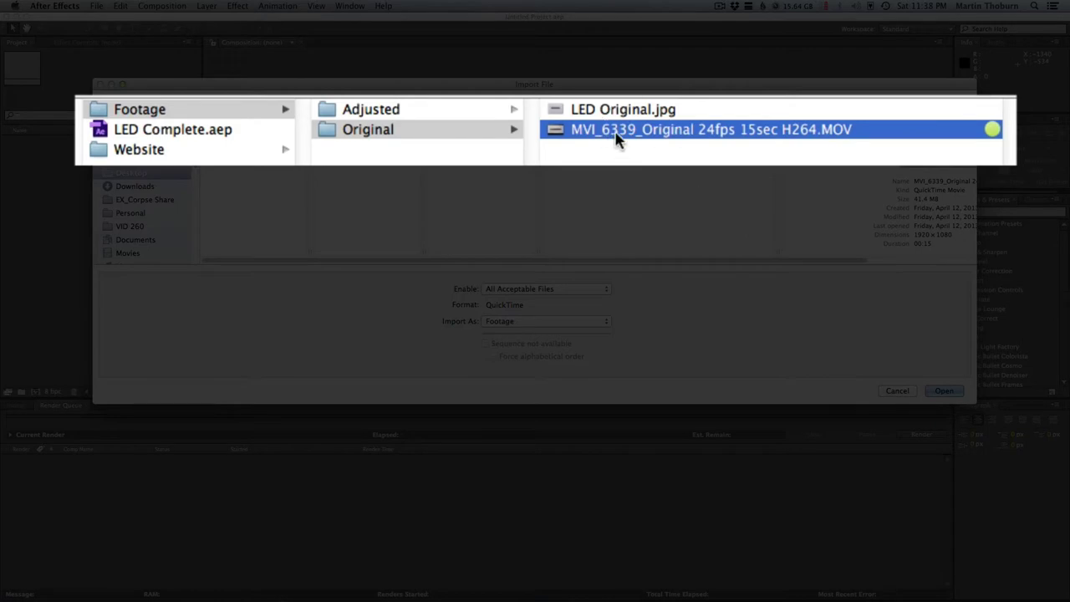
pyautogui.click(945, 391)
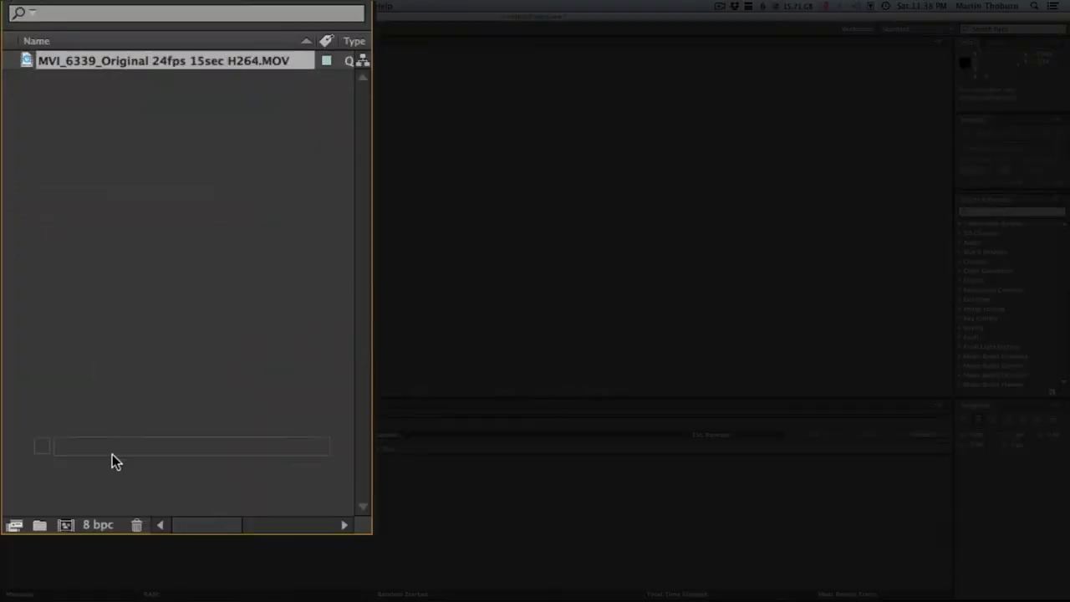
pyautogui.click(78, 525)
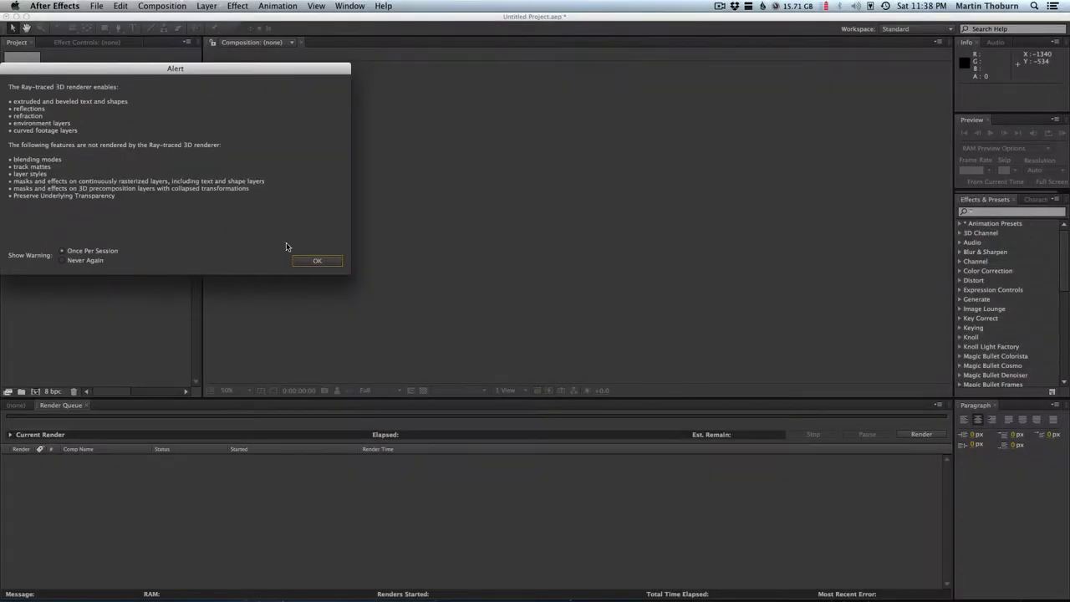
pyautogui.click(317, 261)
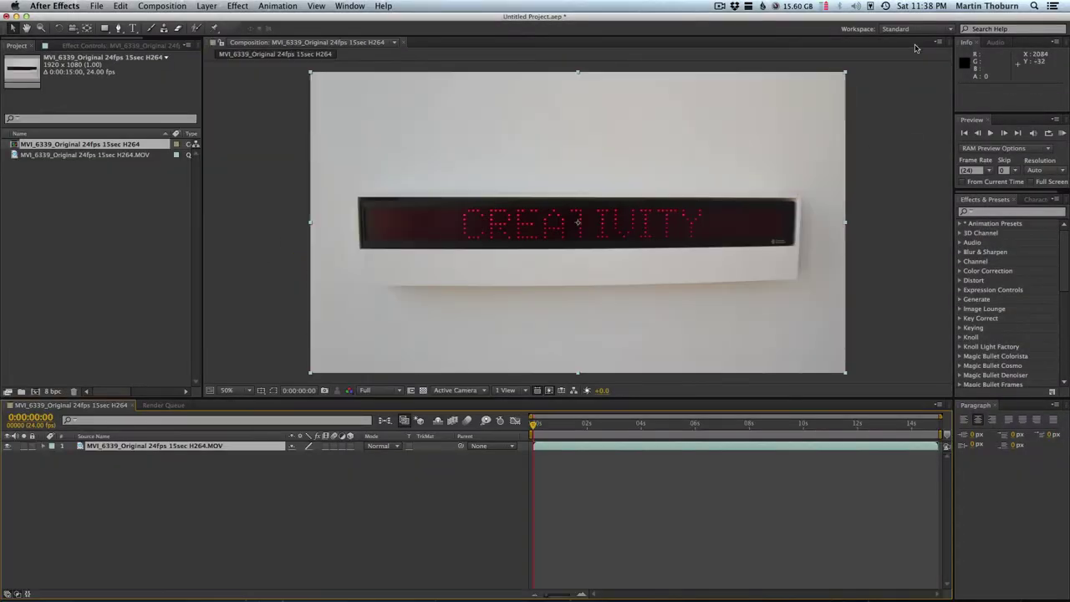
# Change the composition's 3D renderer in the Advanced composition settings
pyautogui.click(938, 43)
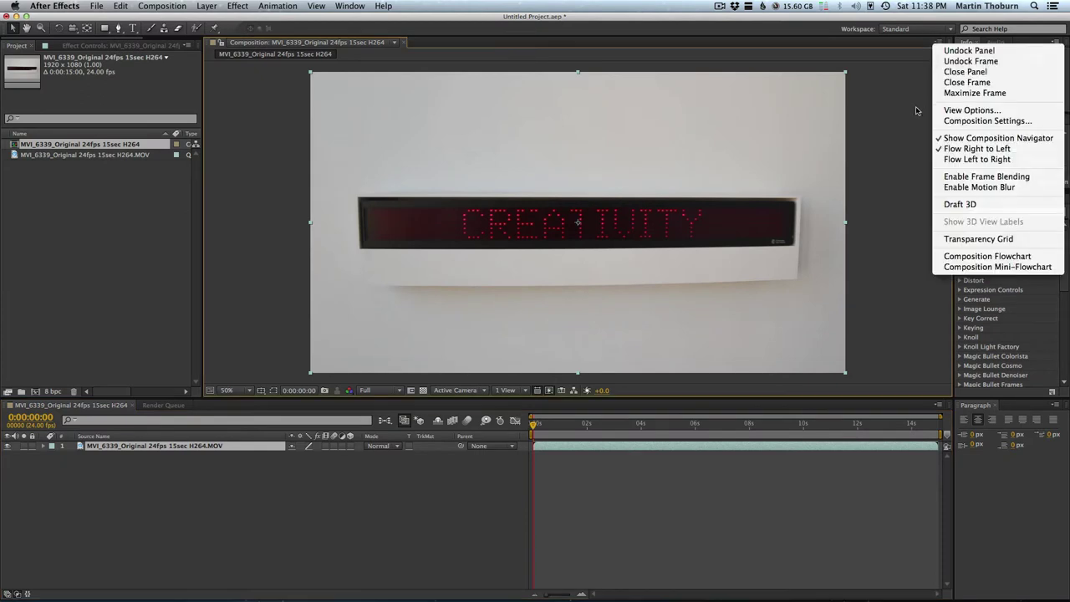
pyautogui.click(982, 120)
pyautogui.click(48, 107)
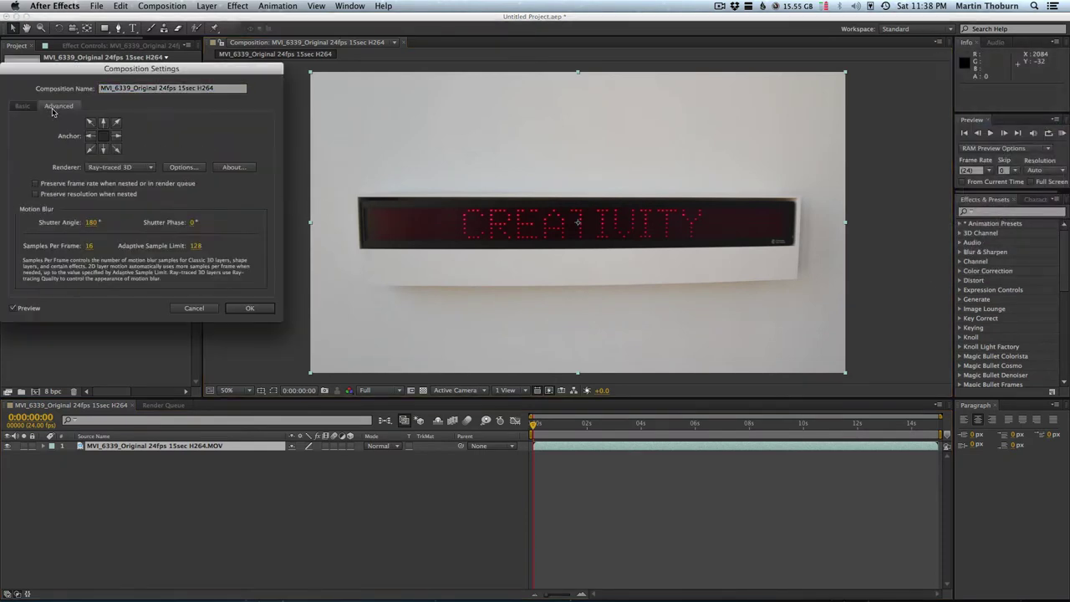
pyautogui.click(117, 168)
pyautogui.press('Return')
pyautogui.click(249, 307)
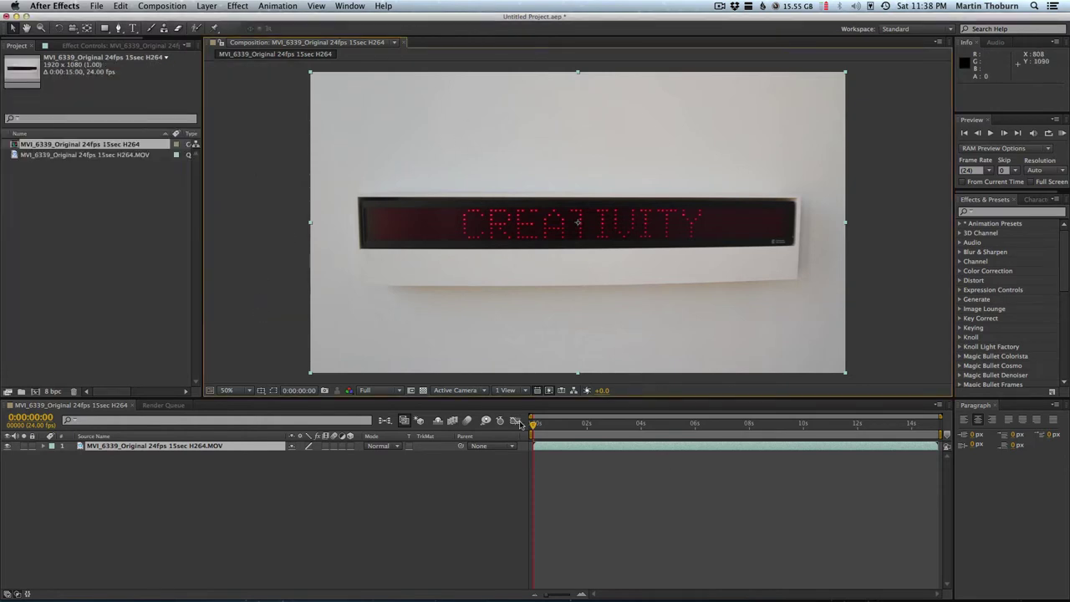
# Scrub the footage to preview messages like 'THAN IS ANXIETY' and 'IS CALMING'
pyautogui.moveTo(562, 428)
pyautogui.mouseDown()
pyautogui.moveTo(856, 439)
pyautogui.moveTo(609, 441)
pyautogui.moveTo(847, 432)
pyautogui.moveTo(647, 438)
pyautogui.moveTo(903, 445)
pyautogui.moveTo(637, 454)
pyautogui.moveTo(841, 445)
pyautogui.mouseUp()
pyautogui.moveTo(618, 431); pyautogui.dragTo(845, 433)
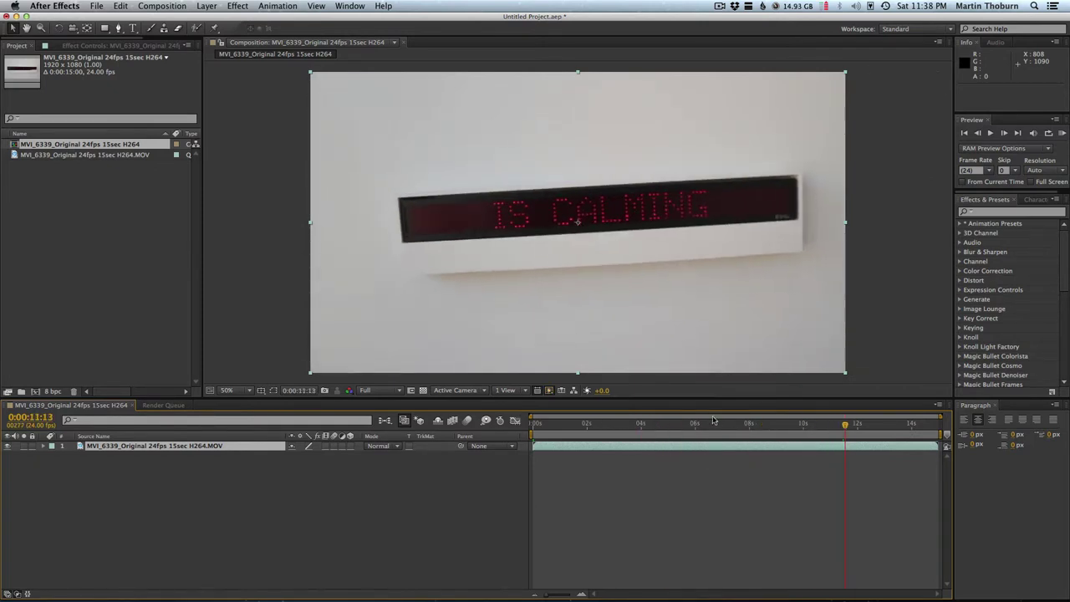
pyautogui.moveTo(592, 429)
pyautogui.mouseDown()
pyautogui.moveTo(732, 437)
pyautogui.moveTo(552, 434)
pyautogui.moveTo(827, 436)
pyautogui.moveTo(795, 435)
pyautogui.moveTo(632, 362)
pyautogui.mouseUp()
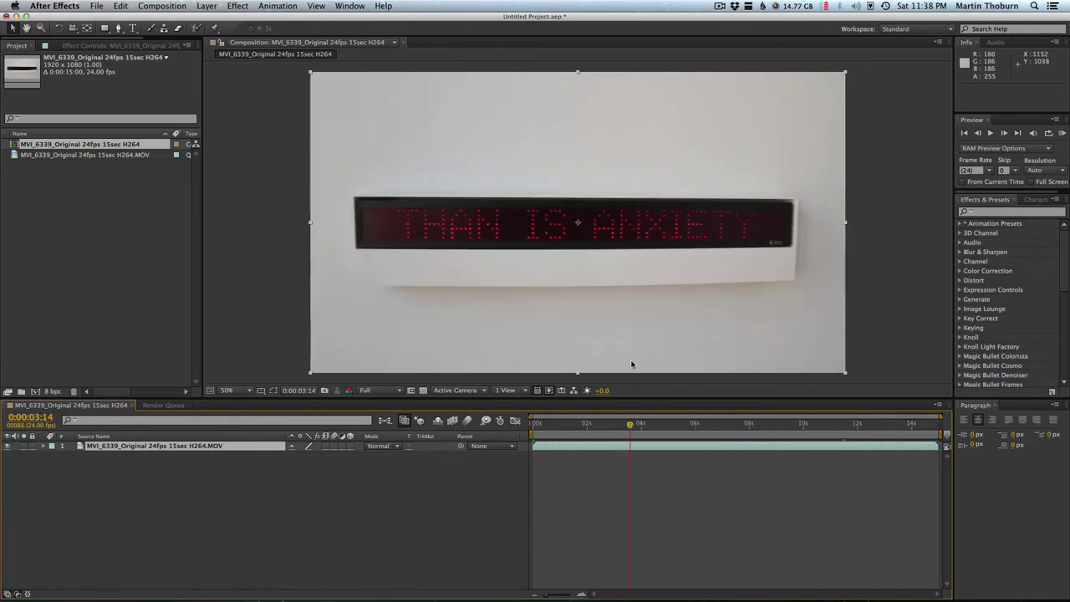
pyautogui.moveTo(588, 426); pyautogui.dragTo(844, 435)
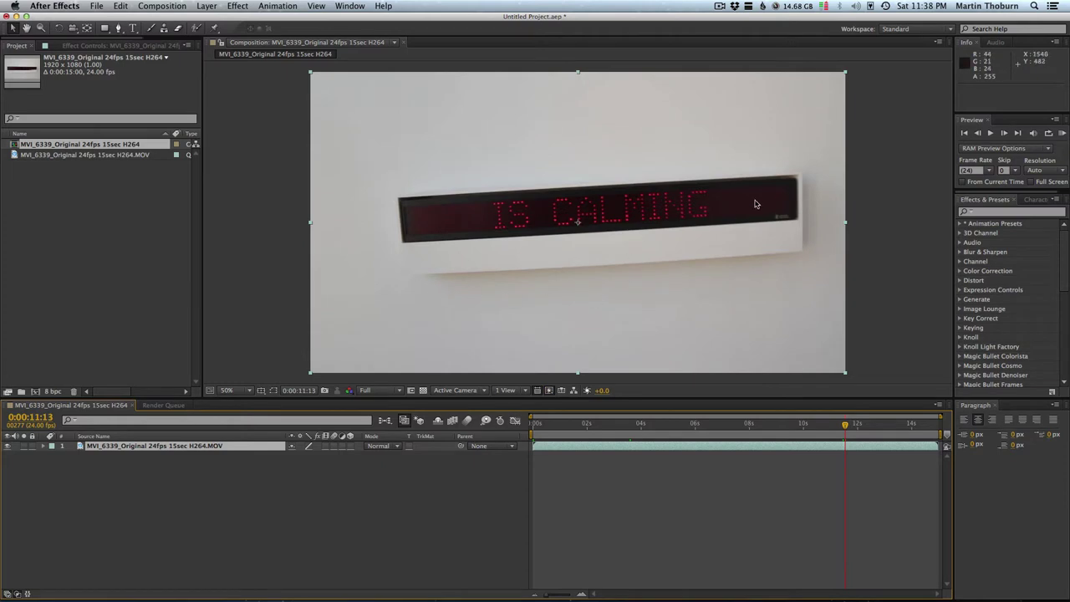
pyautogui.moveTo(847, 430)
pyautogui.mouseDown()
pyautogui.moveTo(634, 430)
pyautogui.moveTo(795, 429)
pyautogui.mouseUp()
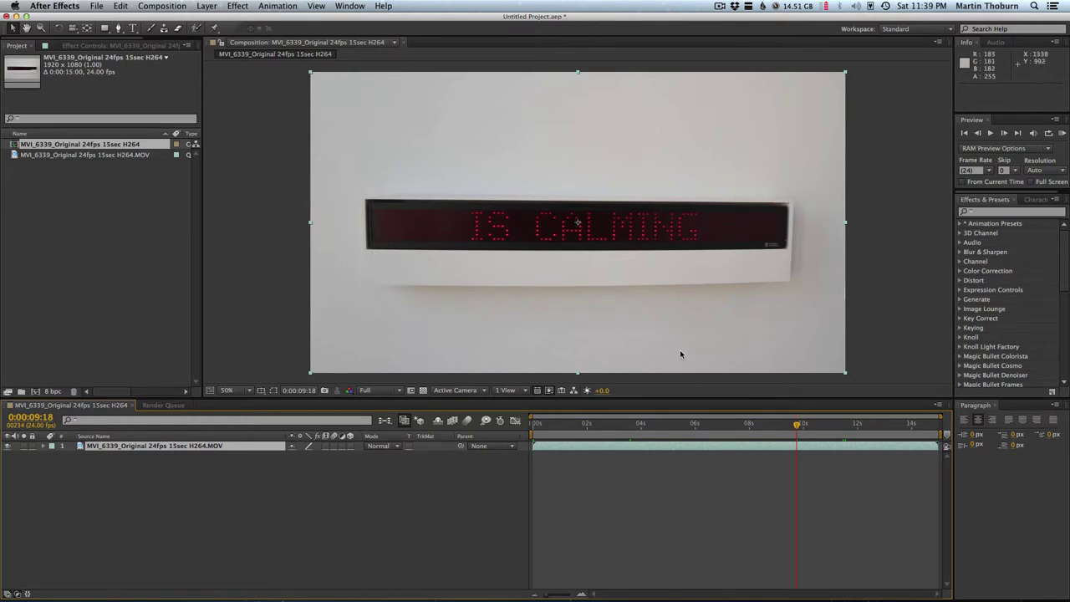
pyautogui.moveTo(795, 424)
pyautogui.mouseDown()
pyautogui.moveTo(818, 443)
pyautogui.moveTo(644, 434)
pyautogui.mouseUp()
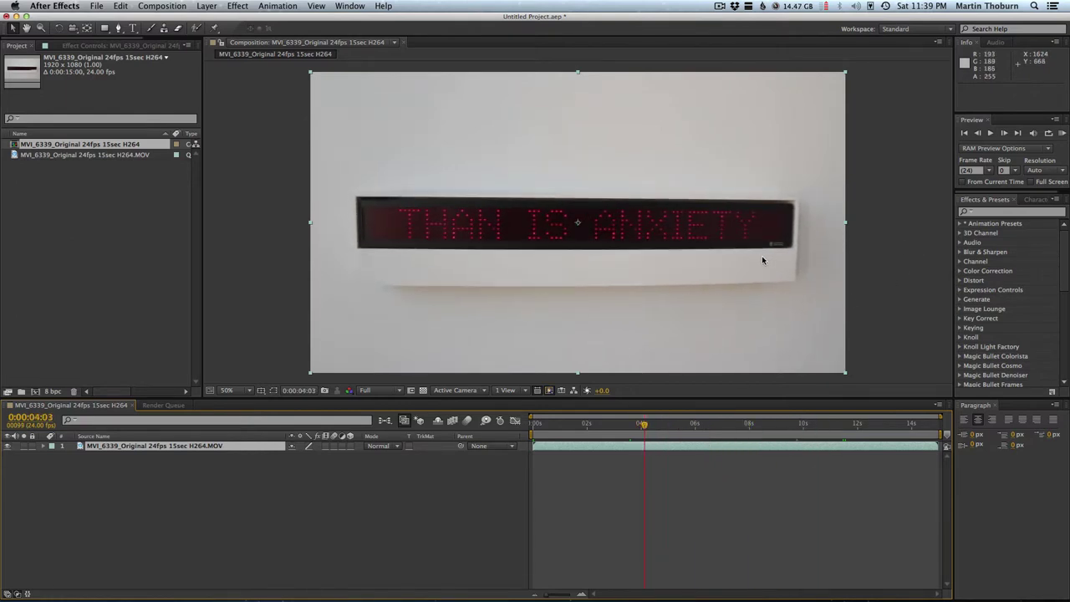
# Apply the Optics Compensation effect to the sign footage layer
pyautogui.press('super+Tab')
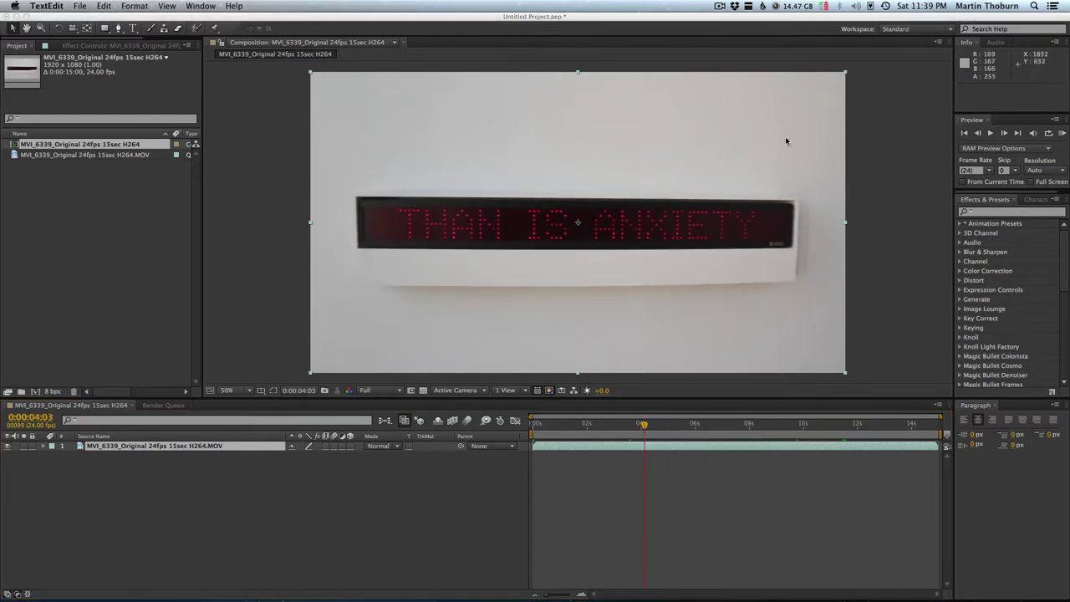
pyautogui.click(1007, 218)
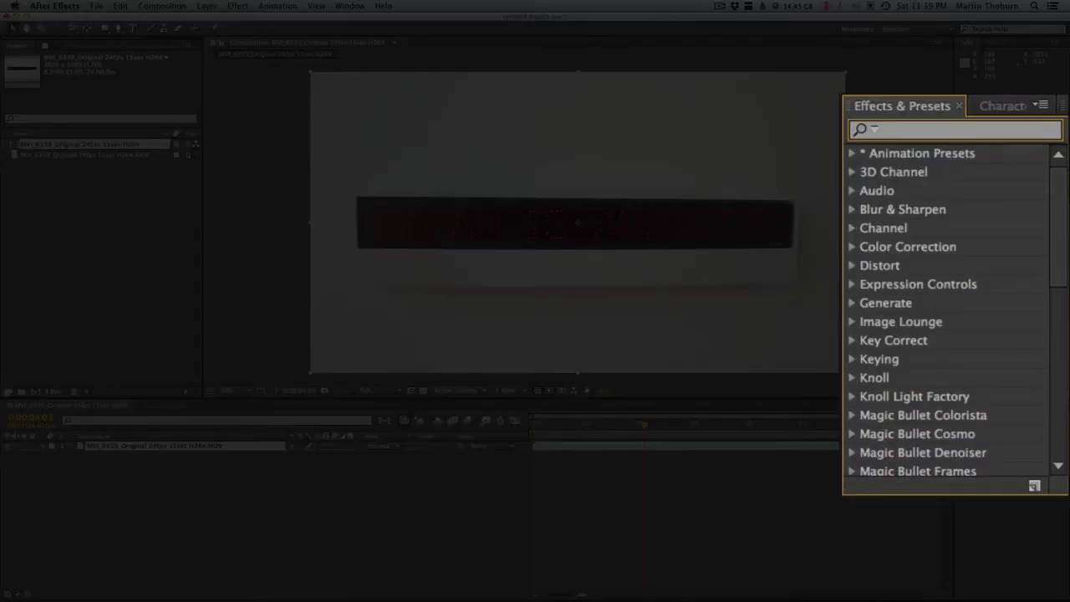
pyautogui.write('optics')
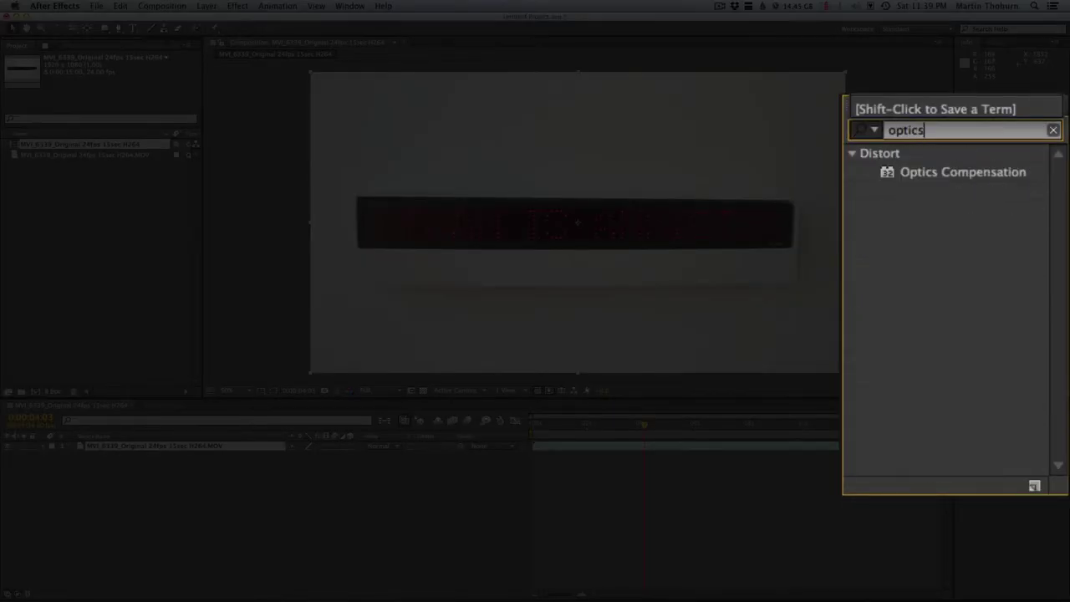
pyautogui.write(' compensation')
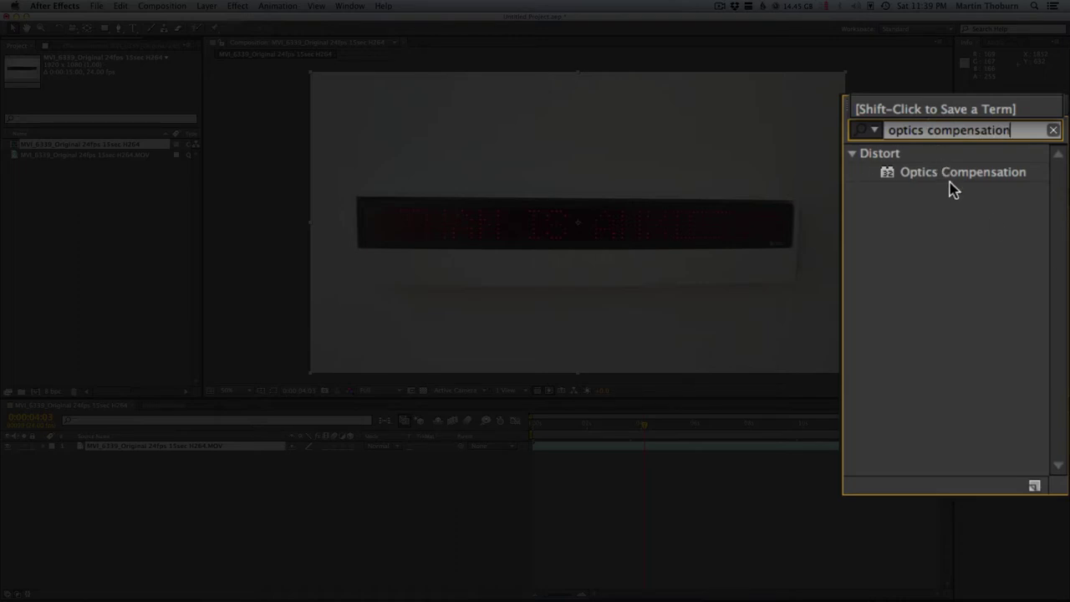
pyautogui.click(1018, 234)
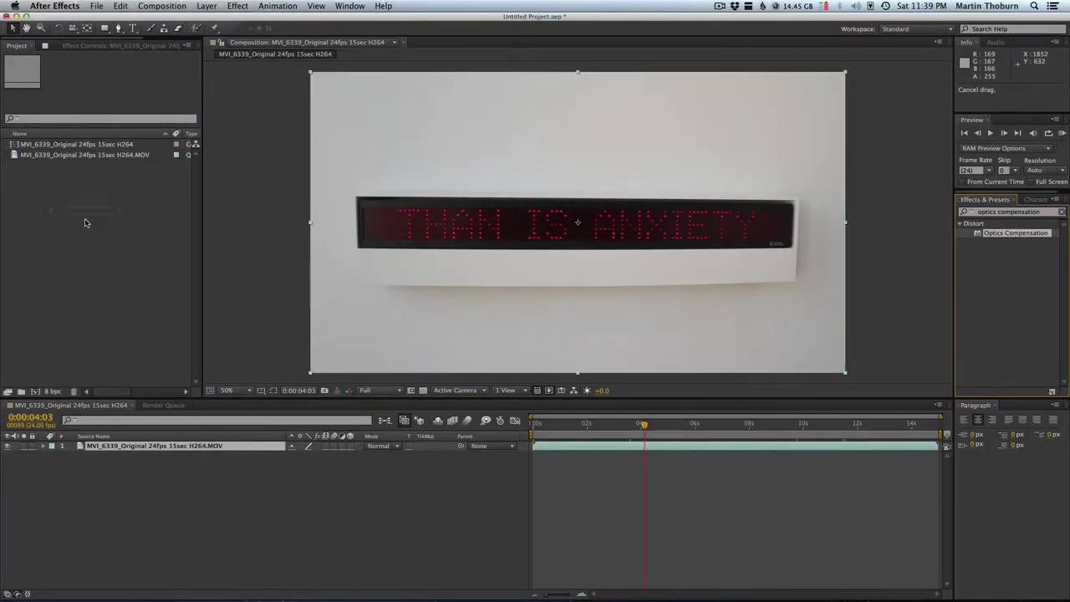
pyautogui.moveTo(1007, 238); pyautogui.dragTo(133, 447)
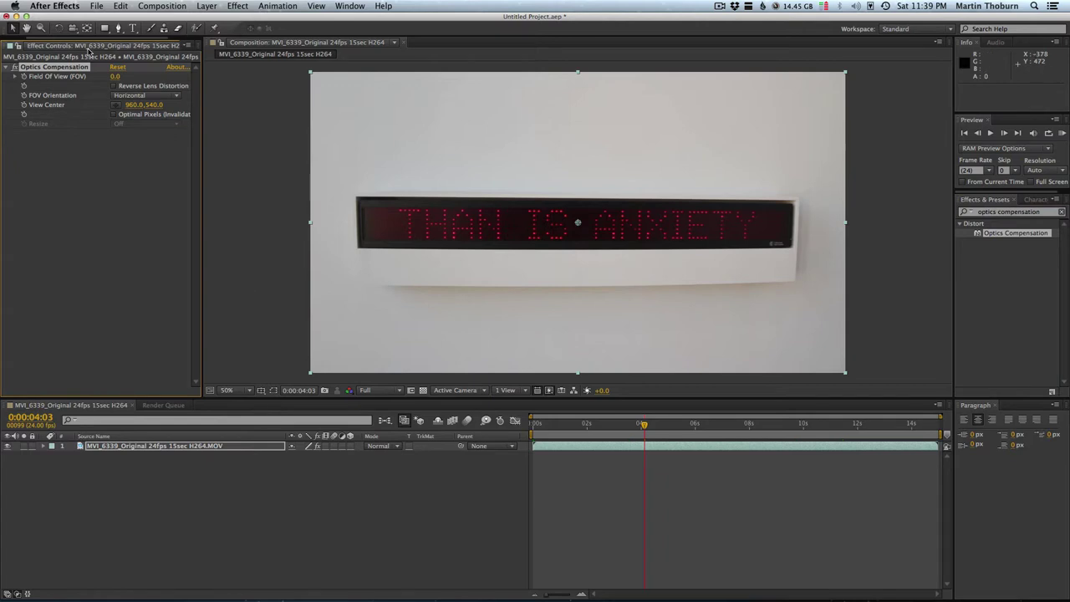
# Enable Reverse Lens Distortion and set Field Of View to 36
pyautogui.moveTo(115, 77)
pyautogui.mouseDown()
pyautogui.moveTo(389, 138)
pyautogui.moveTo(496, 127)
pyautogui.moveTo(421, 125)
pyautogui.moveTo(574, 125)
pyautogui.mouseUp()
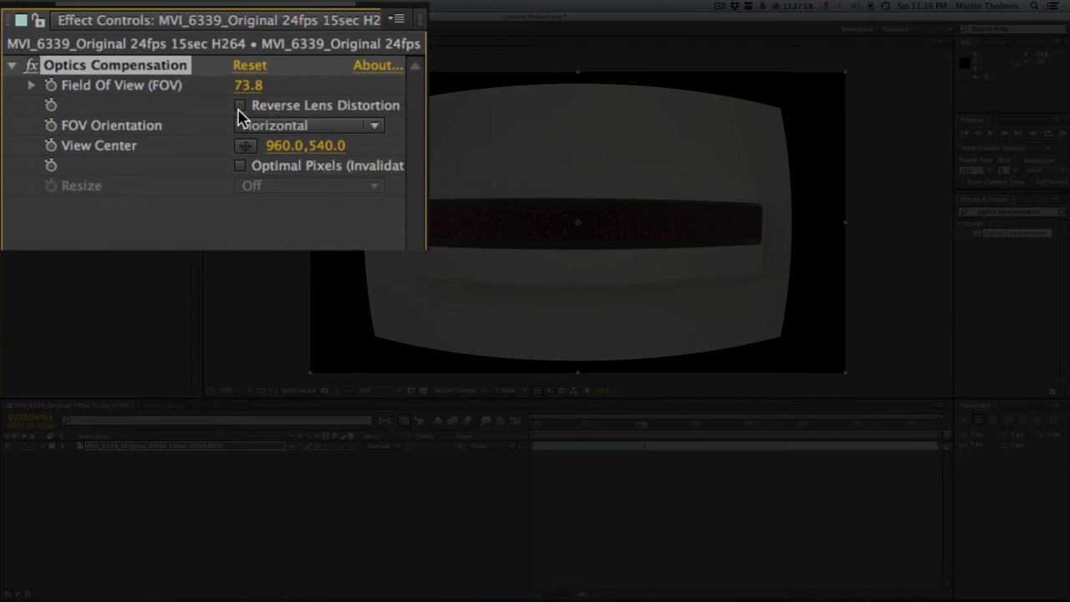
pyautogui.click(239, 107)
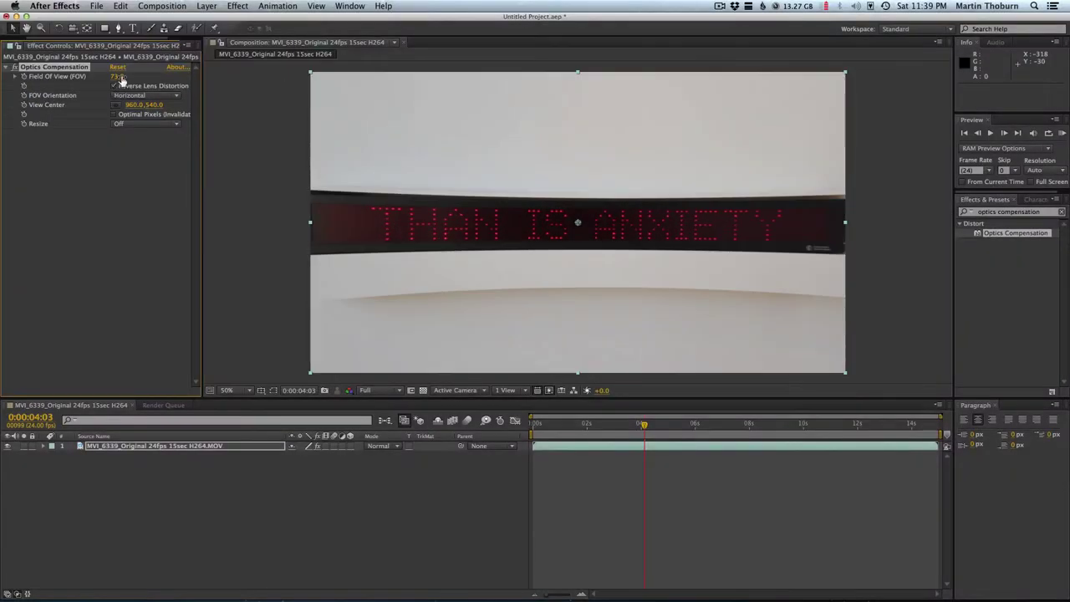
pyautogui.moveTo(120, 78)
pyautogui.mouseDown()
pyautogui.moveTo(84, 77)
pyautogui.moveTo(110, 77)
pyautogui.mouseUp()
pyautogui.click(117, 77)
pyautogui.press('Return')
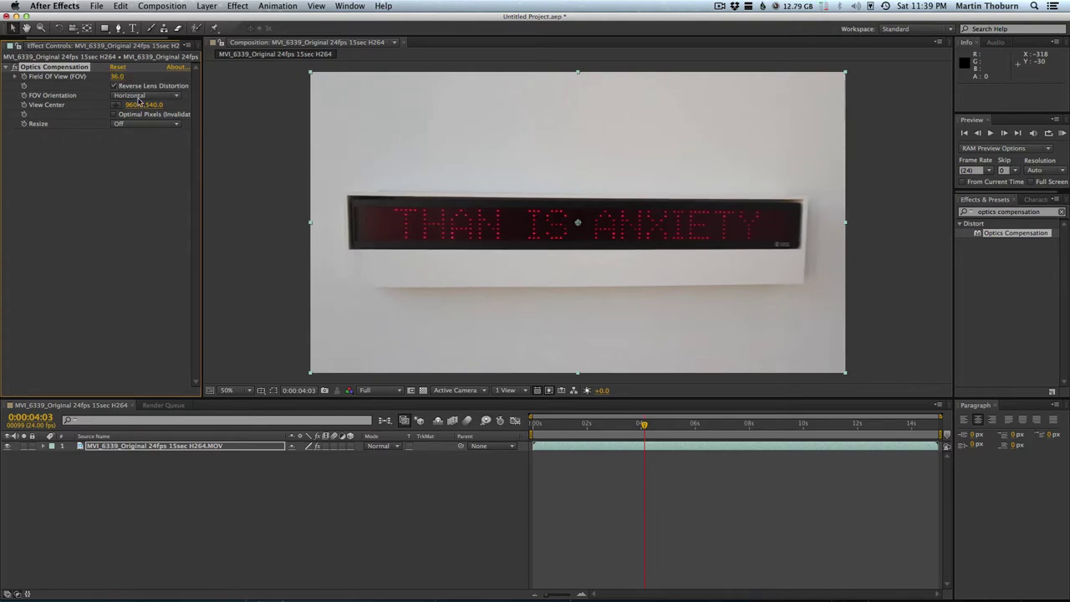
pyautogui.moveTo(655, 427)
pyautogui.mouseDown()
pyautogui.moveTo(788, 427)
pyautogui.moveTo(597, 427)
pyautogui.moveTo(830, 427)
pyautogui.moveTo(616, 427)
pyautogui.moveTo(666, 428)
pyautogui.mouseUp()
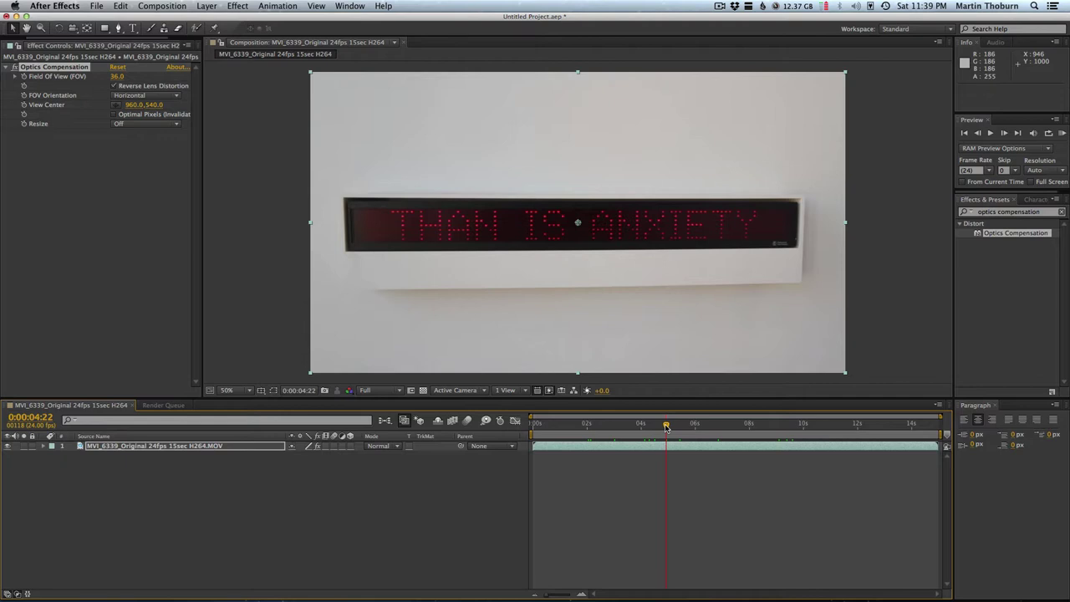
pyautogui.moveTo(707, 424); pyautogui.dragTo(695, 426)
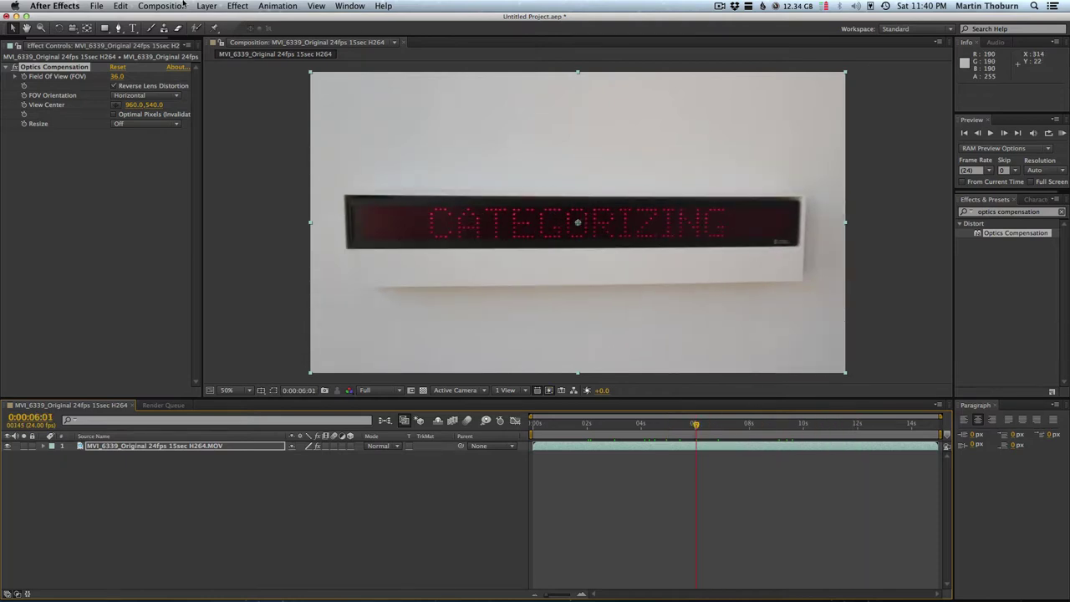
# Add the comp to the Render Queue with a QuickTime Apple ProRes 422 (HQ) output module
pyautogui.click(158, 7)
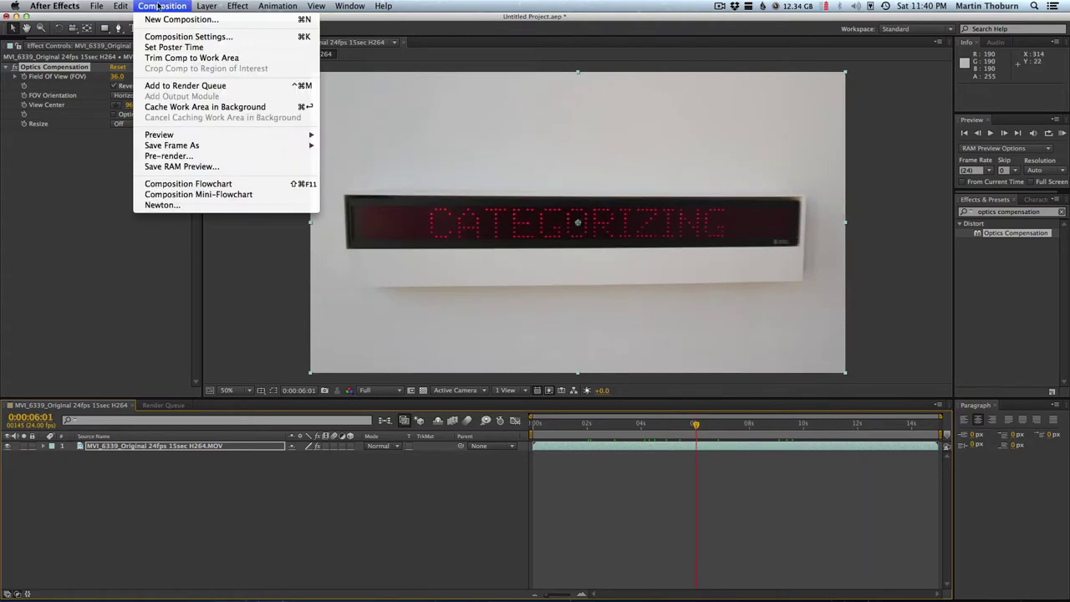
pyautogui.click(176, 87)
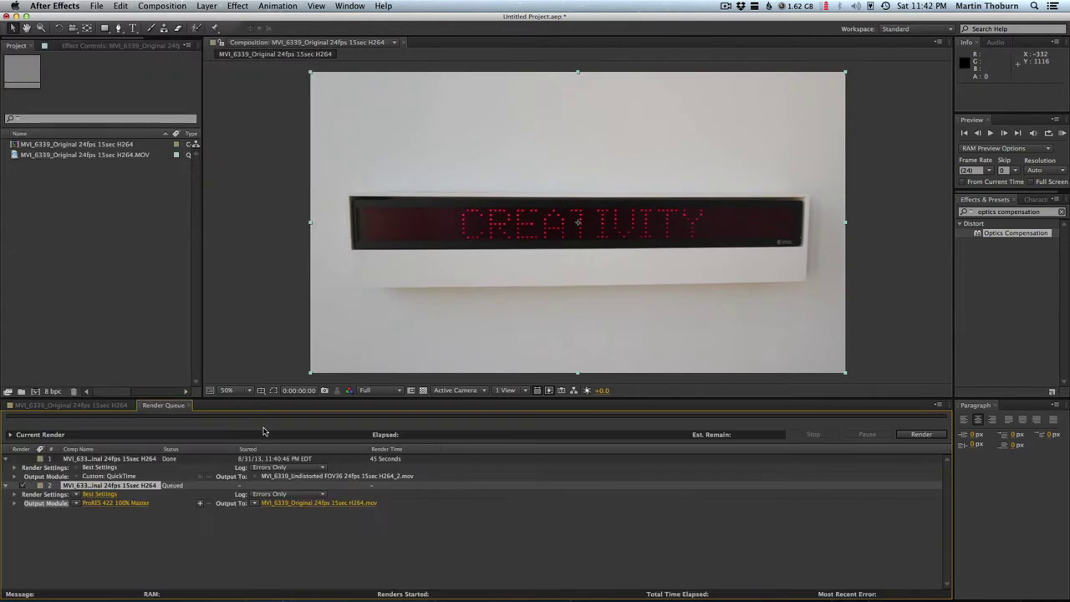
pyautogui.click(112, 501)
pyautogui.click(416, 145)
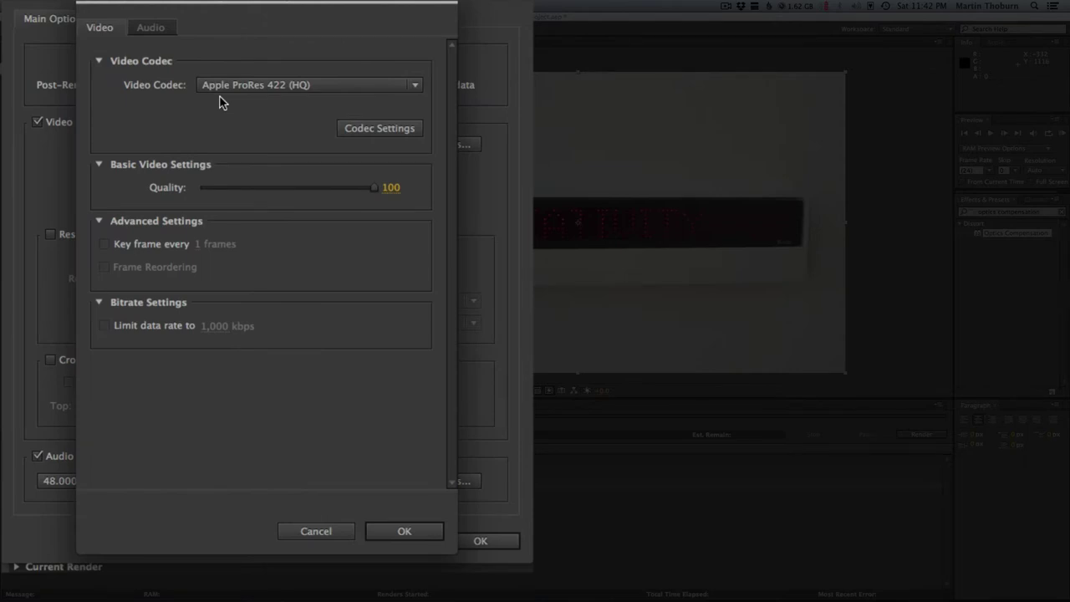
pyautogui.click(268, 90)
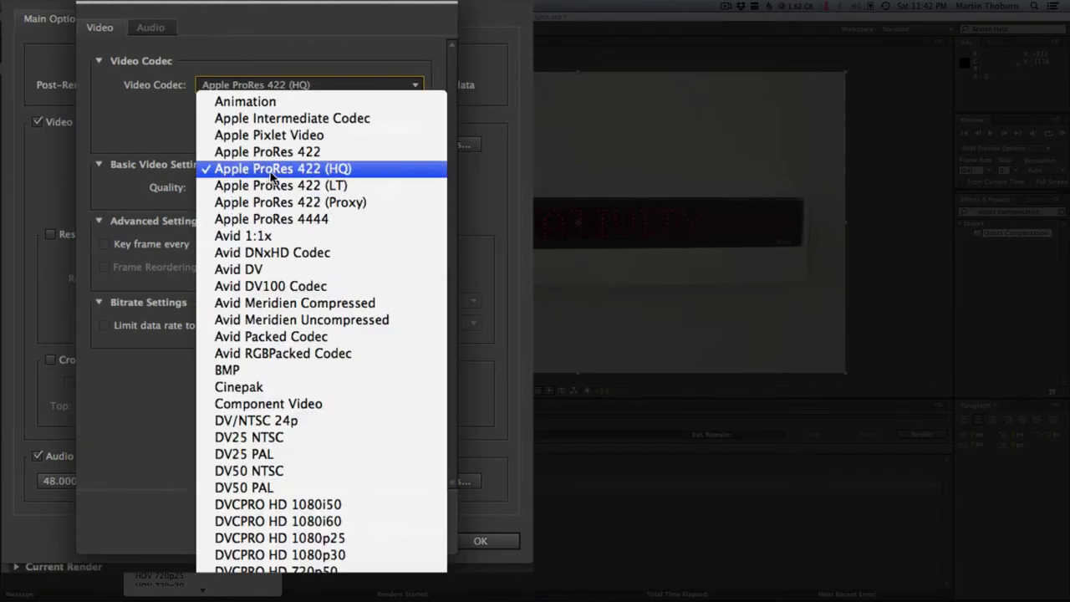
pyautogui.click(361, 173)
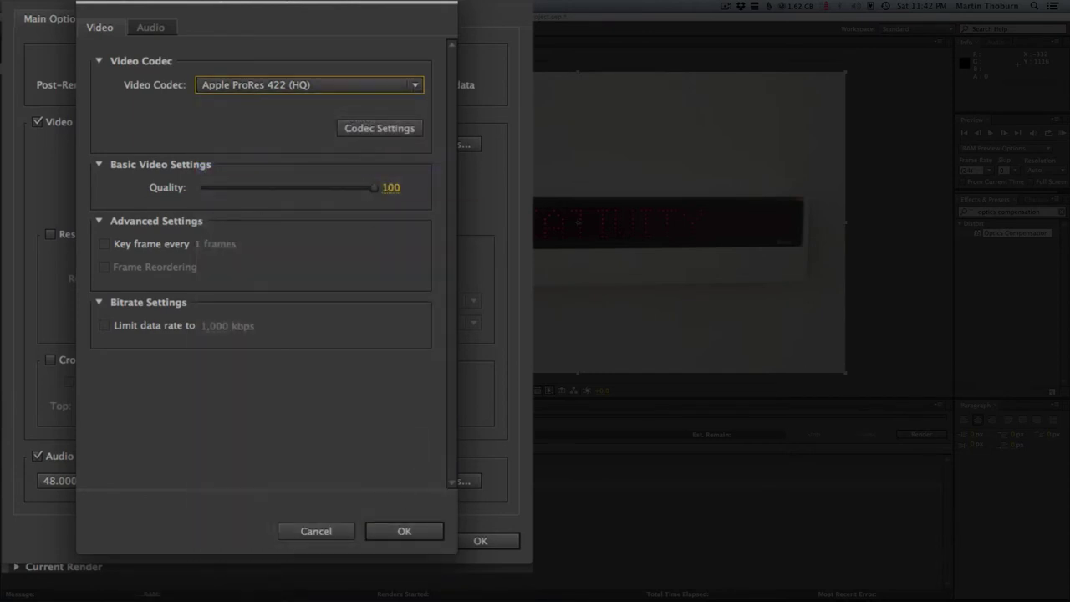
pyautogui.click(409, 535)
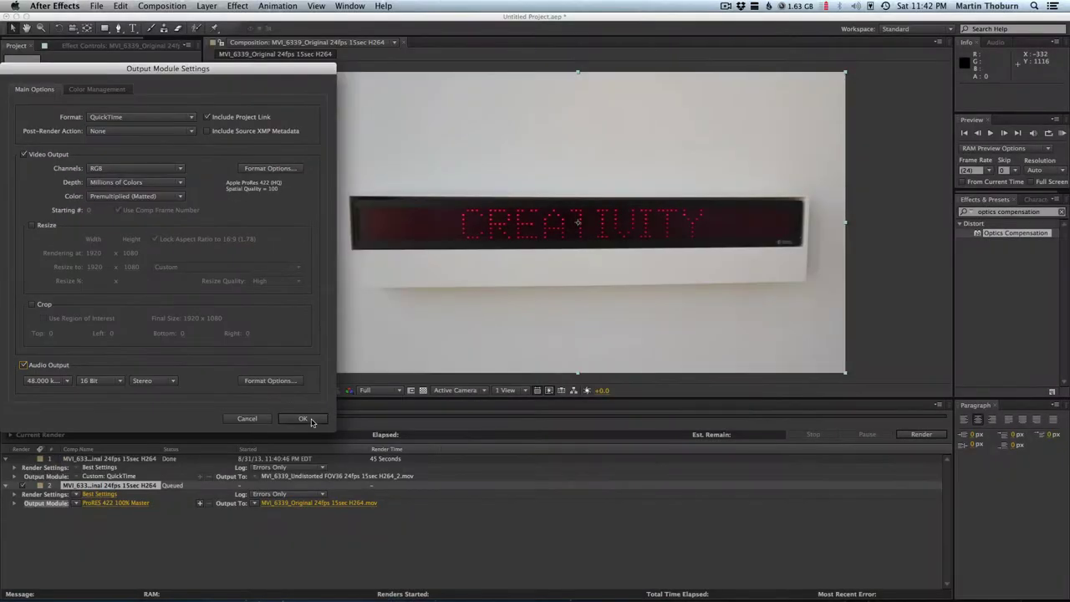
pyautogui.click(306, 544)
# Render to Footage/Adjusted as MVI_6339_Undistorted FOV36 24fps 15sec ProRES.mov
pyautogui.click(334, 502)
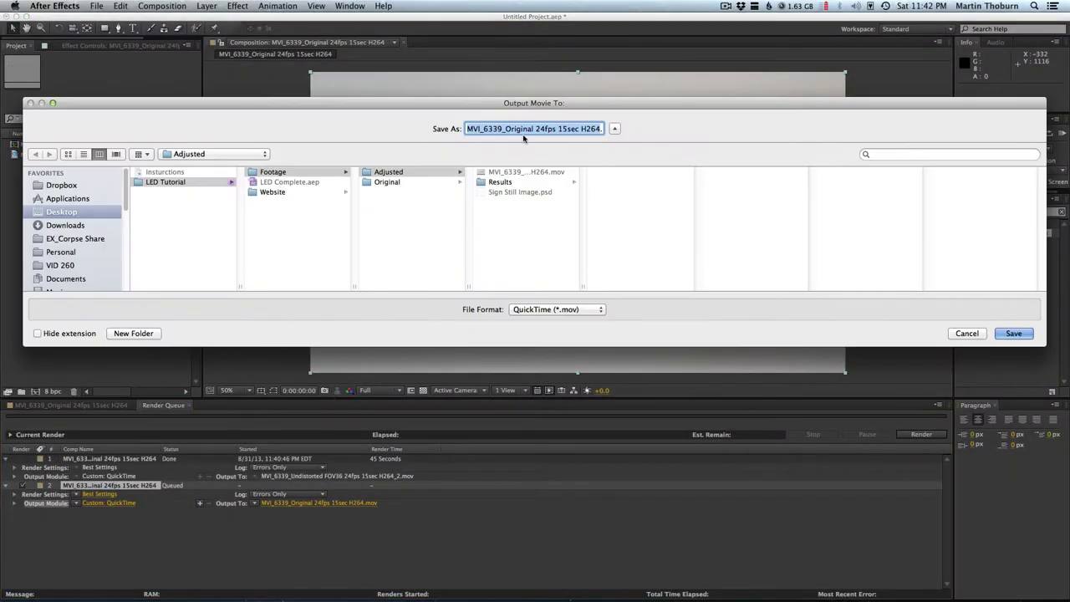
pyautogui.click(437, 173)
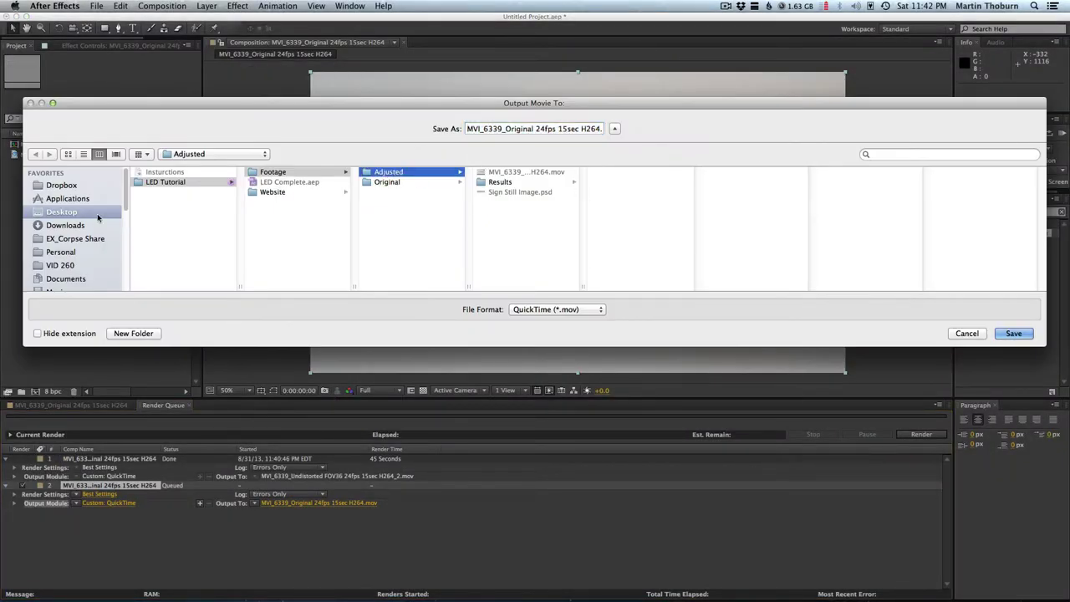
pyautogui.click(83, 212)
pyautogui.click(156, 184)
pyautogui.click(155, 164)
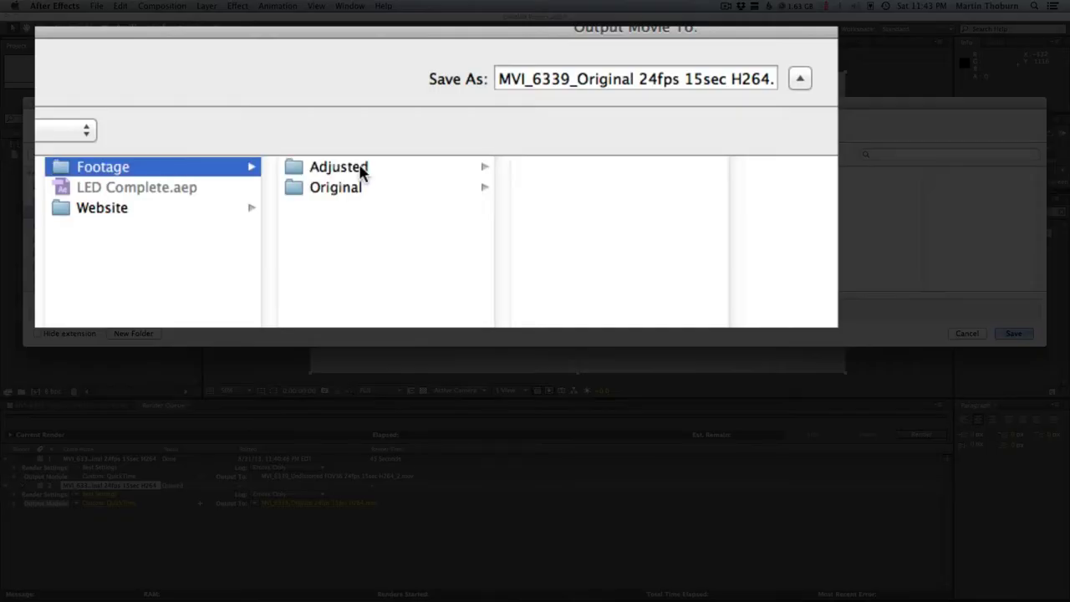
pyautogui.click(370, 168)
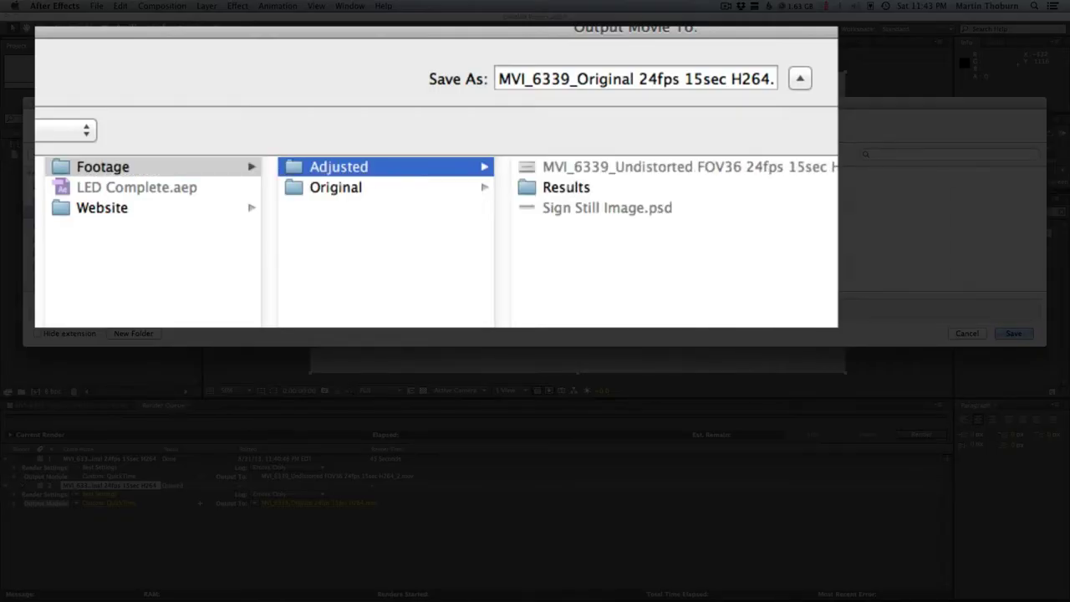
pyautogui.click(735, 167)
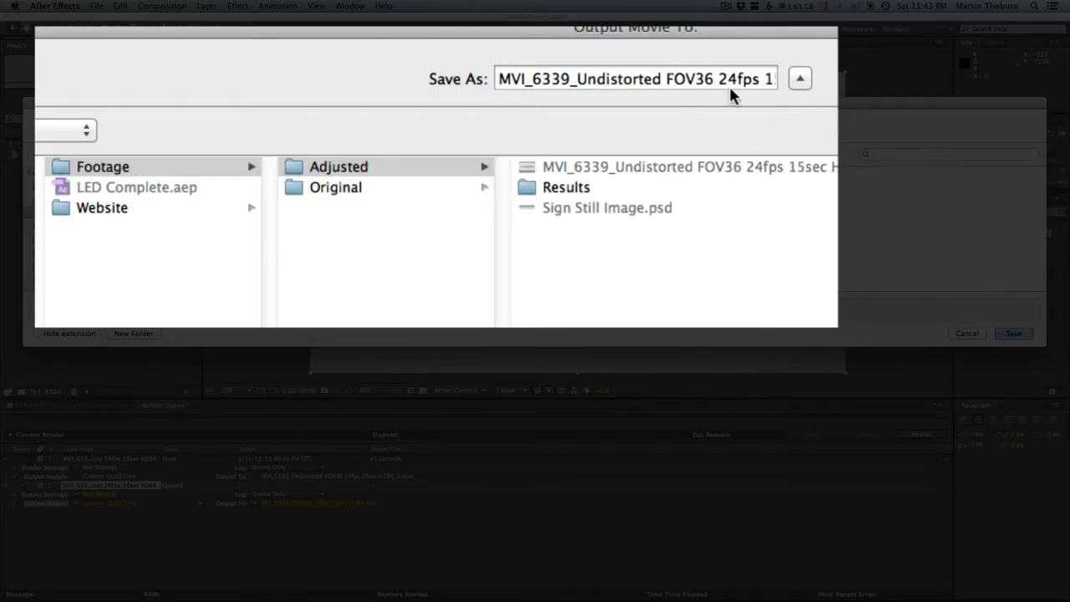
pyautogui.moveTo(644, 78); pyautogui.dragTo(828, 89)
pyautogui.click(627, 78)
pyautogui.moveTo(698, 79); pyautogui.dragTo(734, 77)
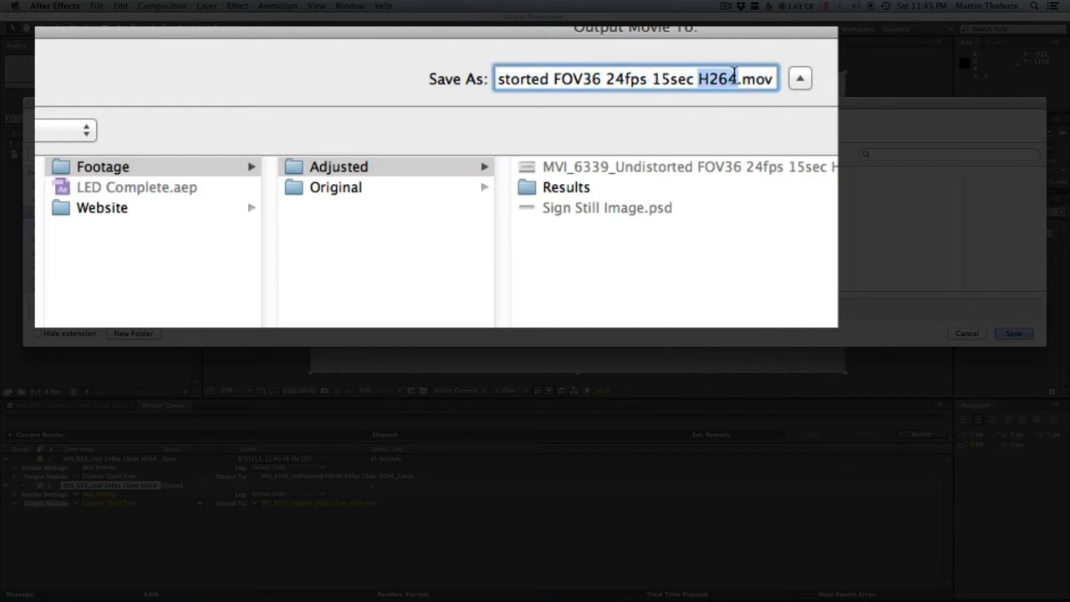
pyautogui.write('ProRES')
pyautogui.press('Return')
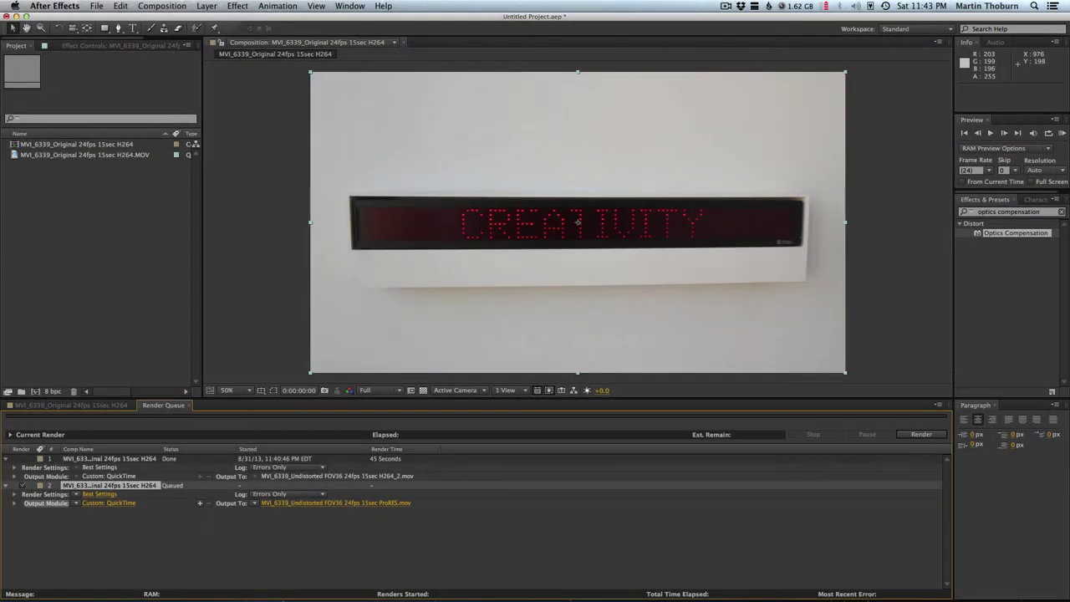
pyautogui.click(921, 434)
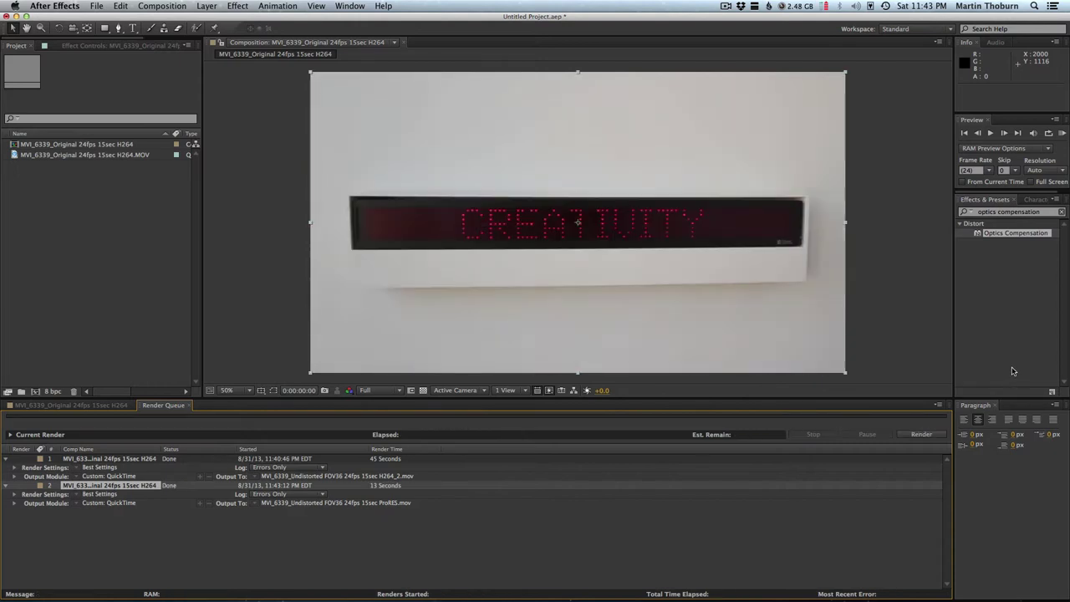
# Import MVI_6339_Undistorted FOV36 24fps 15sec ProRES.mov from Footage/Adjusted into the project
pyautogui.doubleClick(121, 267)
pyautogui.press('Up')
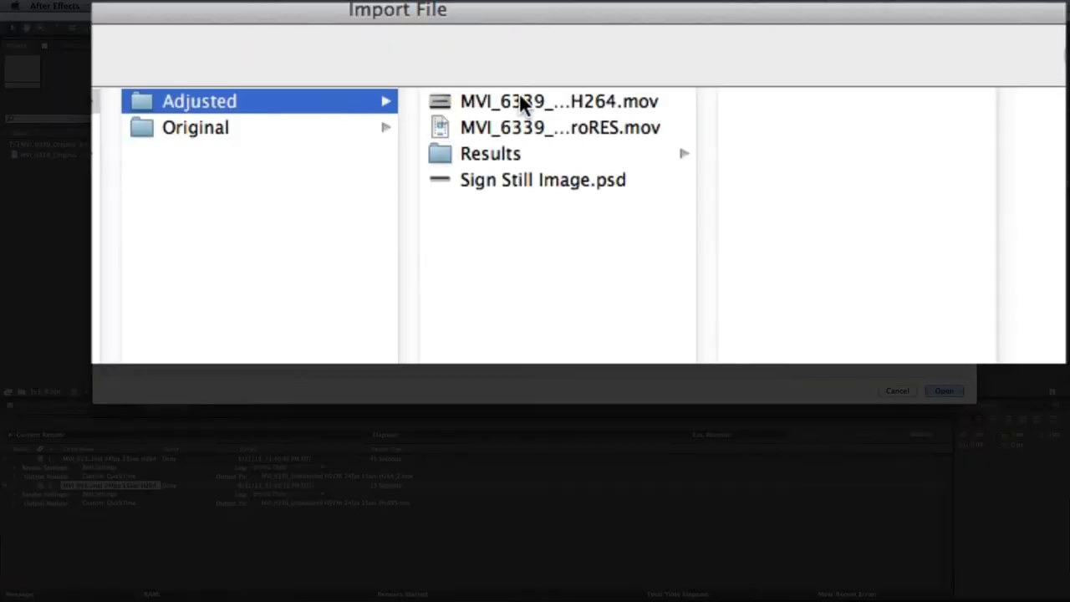
pyautogui.press('Right')
pyautogui.click(613, 133)
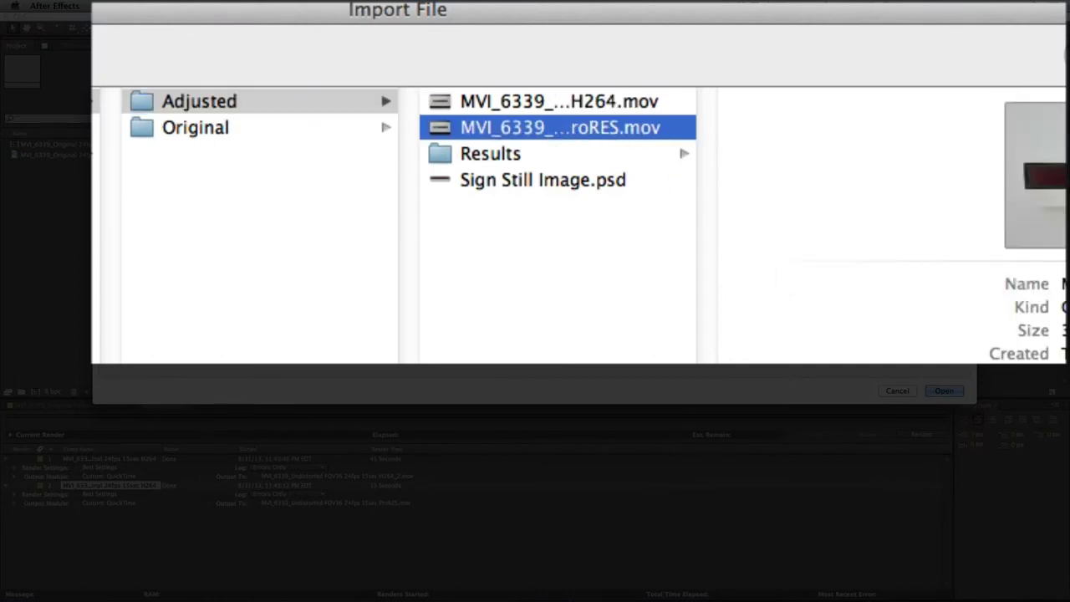
pyautogui.click(790, 105)
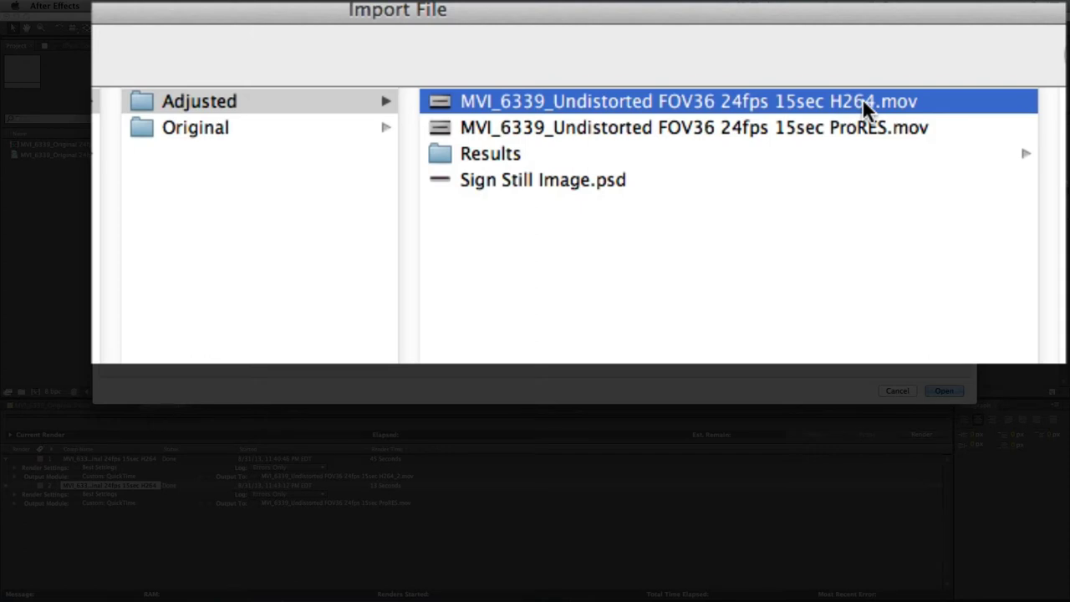
pyautogui.click(861, 126)
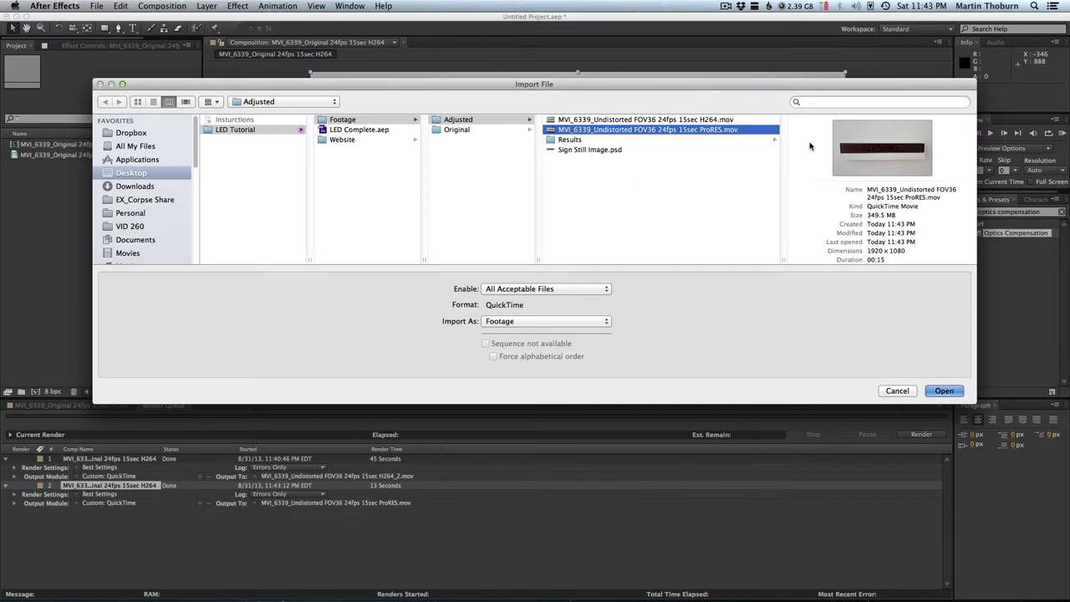
pyautogui.press('Return')
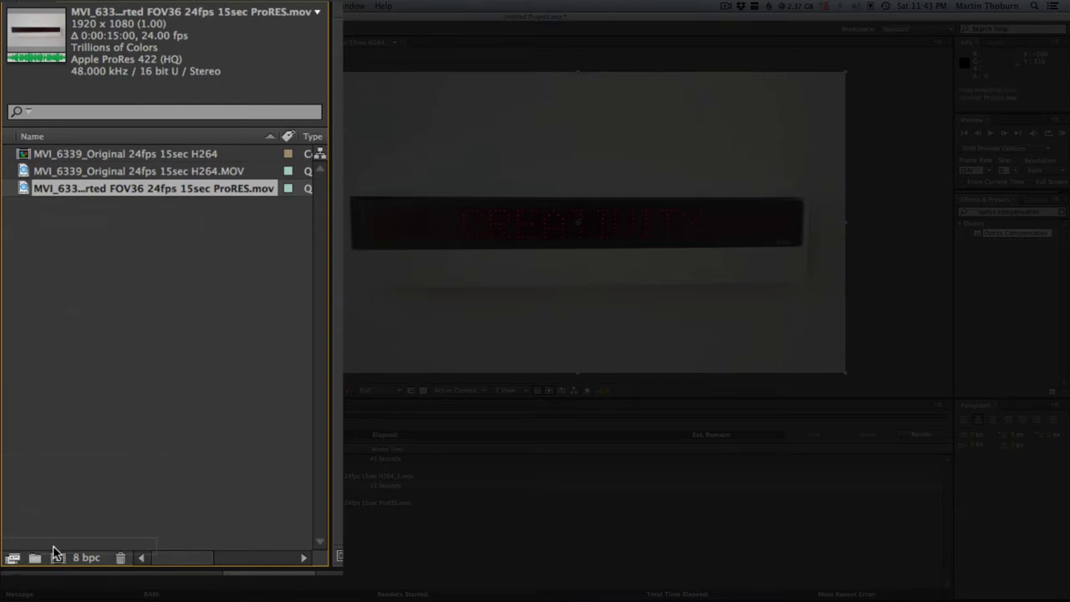
# Create a new comp from the ProRES footage and rename it '! Master Comp'
pyautogui.moveTo(52, 553); pyautogui.dragTo(56, 556)
pyautogui.click(97, 188)
pyautogui.press('Return')
pyautogui.press('BackSpace')
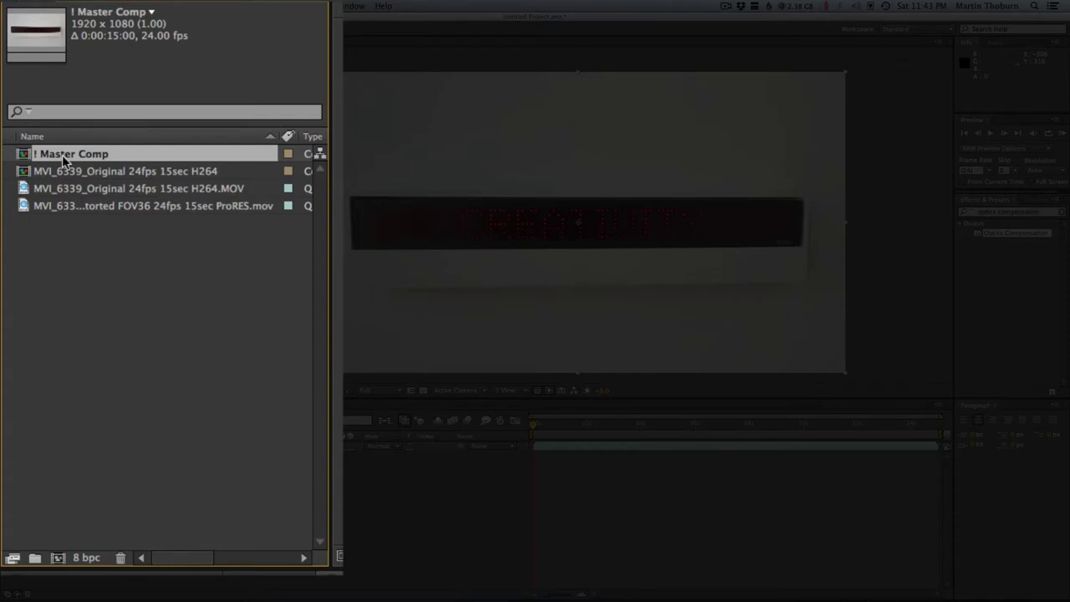
# Make a 'Media' project folder and move both movie files into it
pyautogui.click(35, 557)
pyautogui.write('Media')
pyautogui.press('Return')
pyautogui.moveTo(165, 282)
pyautogui.mouseDown()
pyautogui.moveTo(110, 209)
pyautogui.moveTo(43, 178)
pyautogui.mouseUp()
# Rename the original H264 comp 'Undestorted', then open Master Comp and scrub through it
pyautogui.click(75, 192)
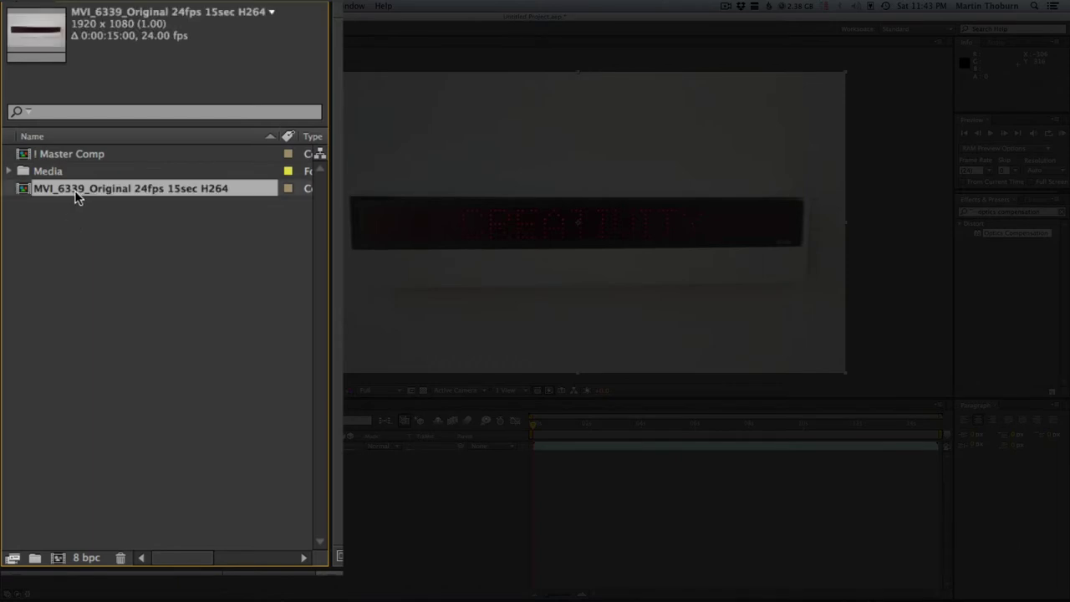
pyautogui.press('Return')
pyautogui.write('Undestorted')
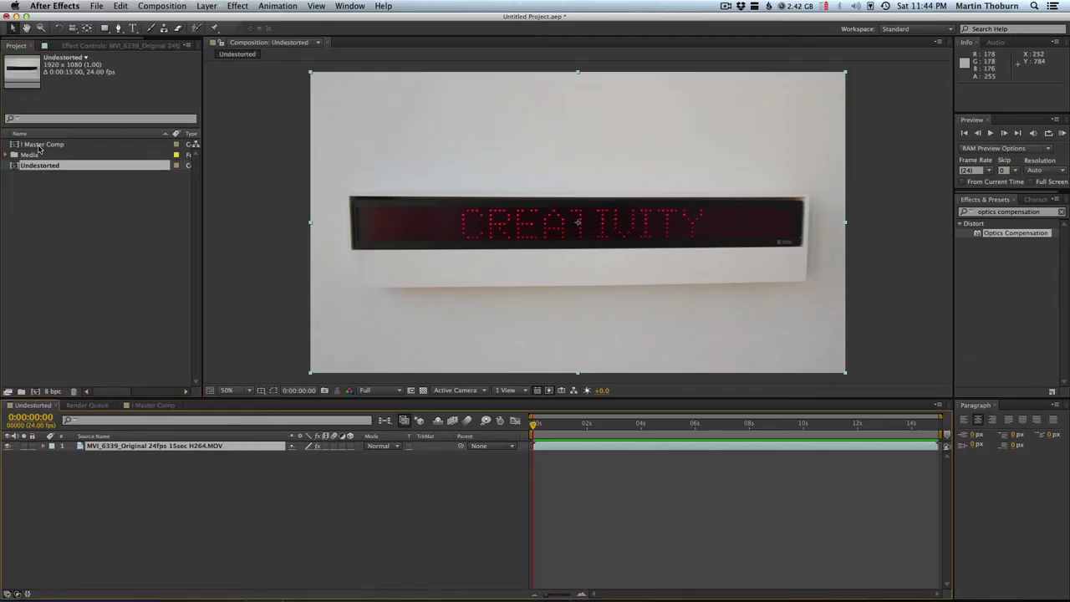
pyautogui.doubleClick(41, 144)
pyautogui.moveTo(561, 423); pyautogui.dragTo(619, 423)
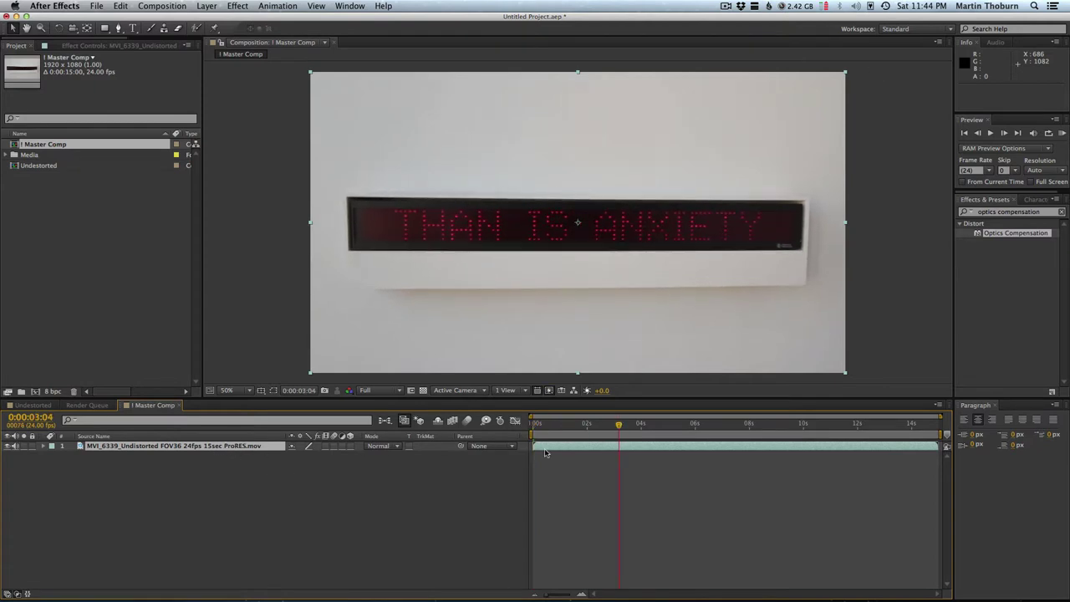
pyautogui.moveTo(656, 427)
pyautogui.mouseDown()
pyautogui.moveTo(642, 424)
pyautogui.moveTo(655, 425)
pyautogui.mouseUp()
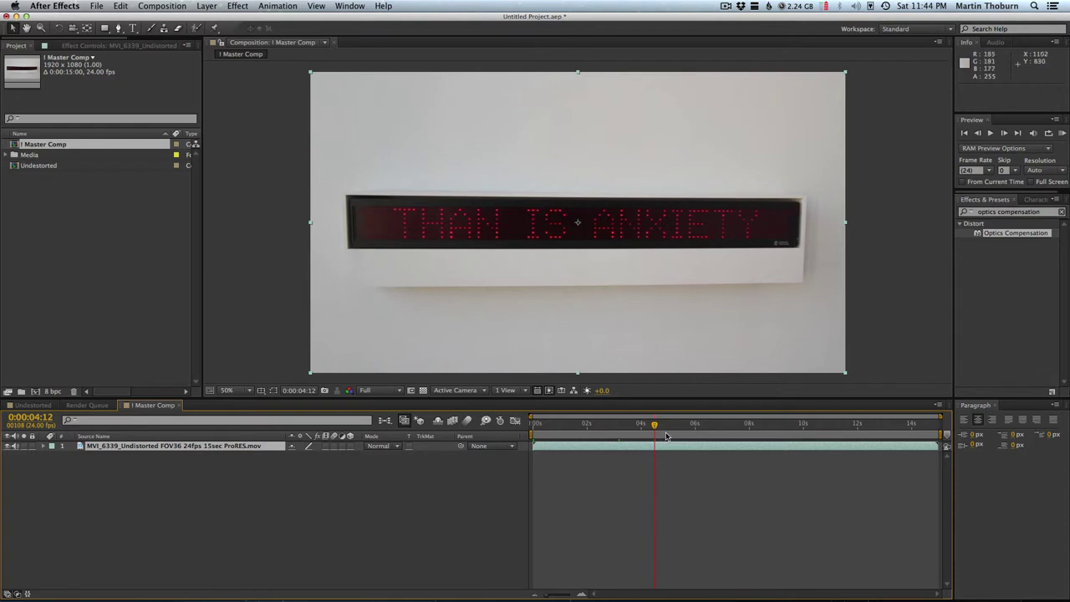
# Send the LED footage layer to mocha AE via Track in mocha AE, skipping registration
pyautogui.moveTo(660, 425)
pyautogui.mouseDown()
pyautogui.moveTo(864, 424)
pyautogui.moveTo(587, 428)
pyautogui.mouseUp()
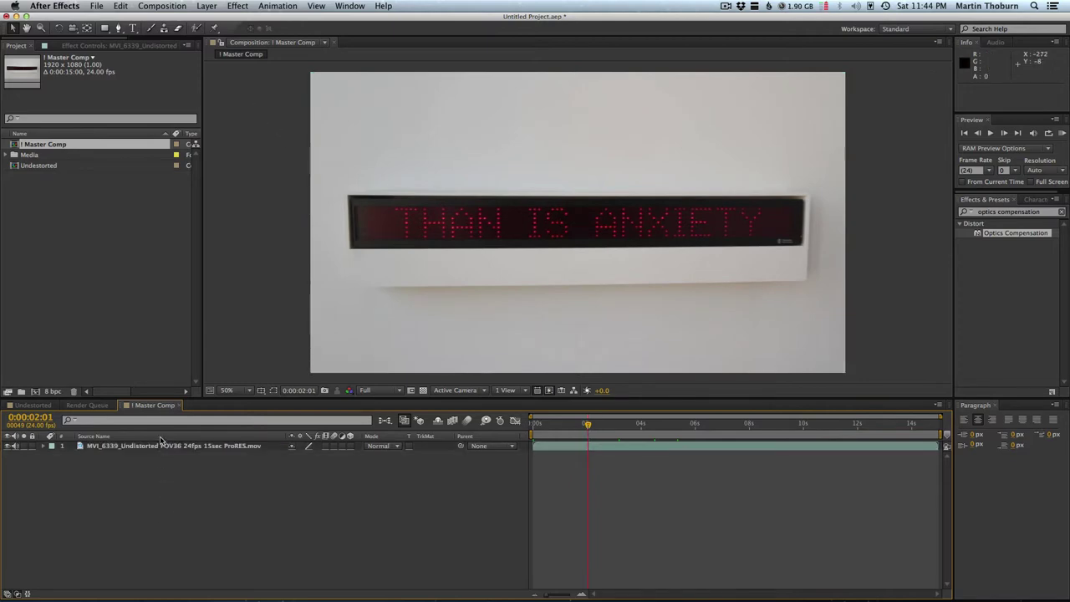
pyautogui.click(162, 446)
pyautogui.click(278, 6)
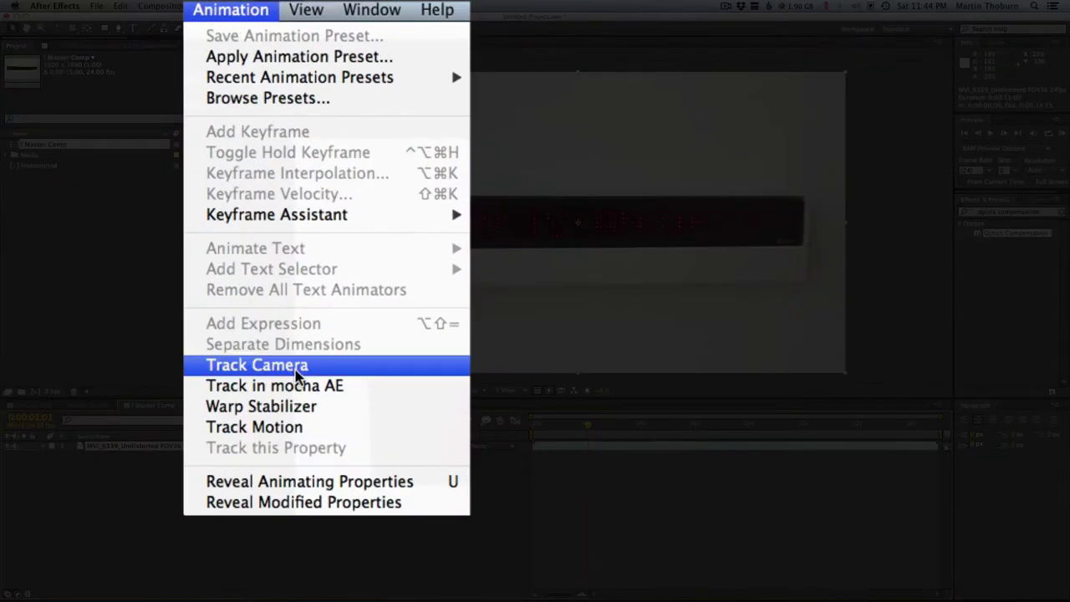
pyautogui.click(390, 387)
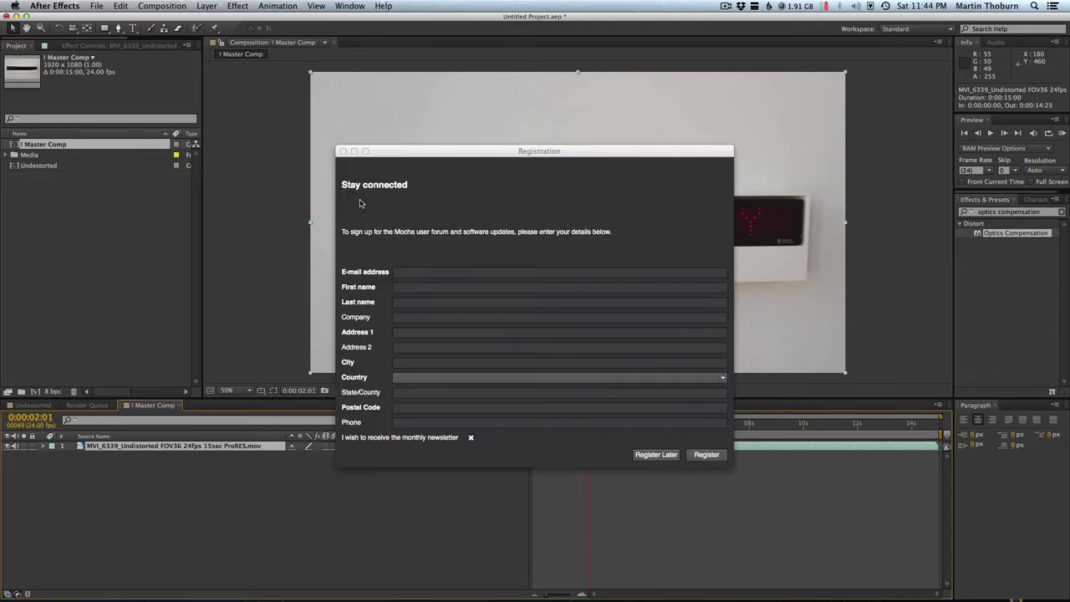
pyautogui.click(655, 456)
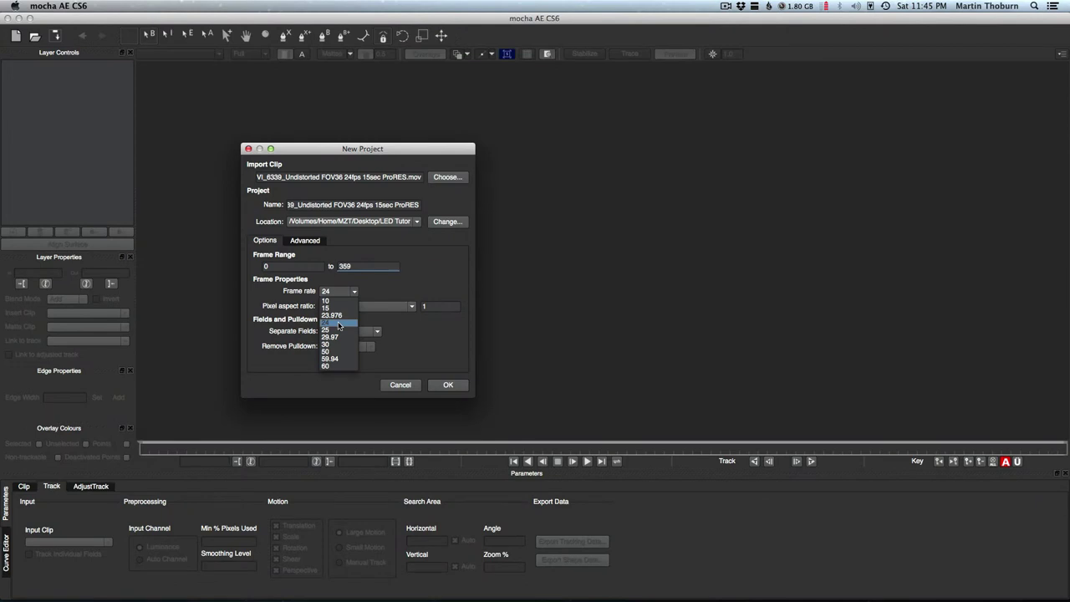
# Create the mocha project at 24 fps with the 0–359 frame range
pyautogui.click(338, 324)
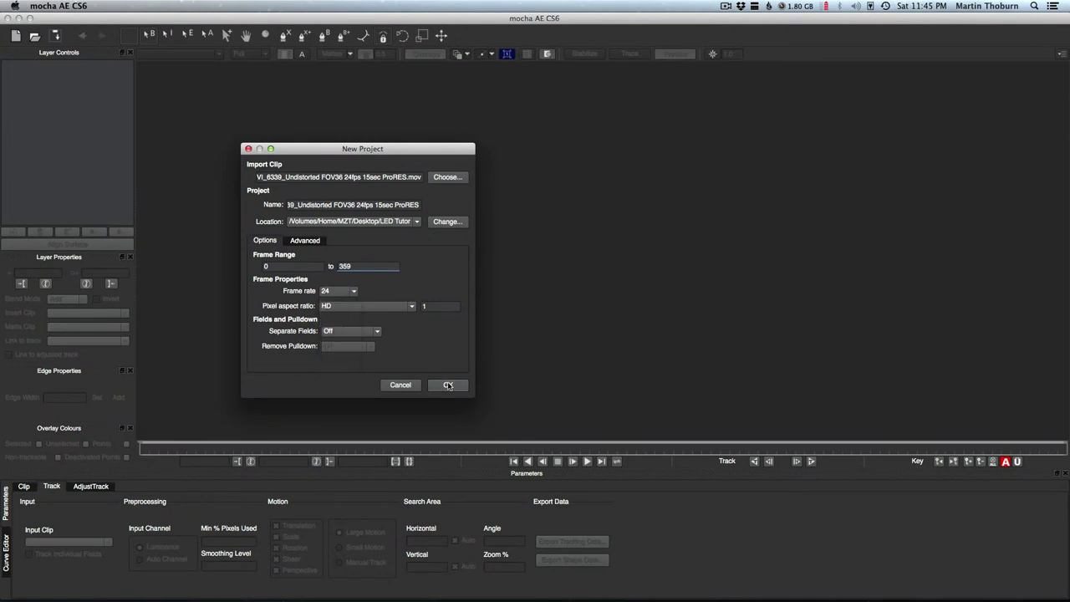
pyautogui.click(448, 385)
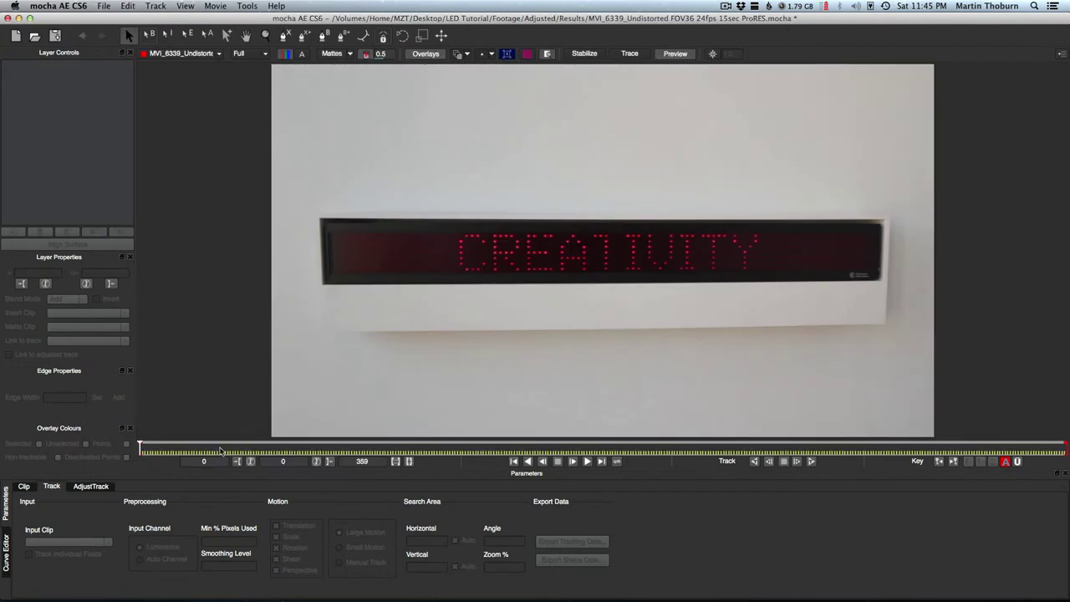
# Preview later frames of the sign clip, then choose X-spline shape drawing
pyautogui.moveTo(221, 452)
pyautogui.mouseDown()
pyautogui.moveTo(867, 451)
pyautogui.moveTo(136, 451)
pyautogui.mouseUp()
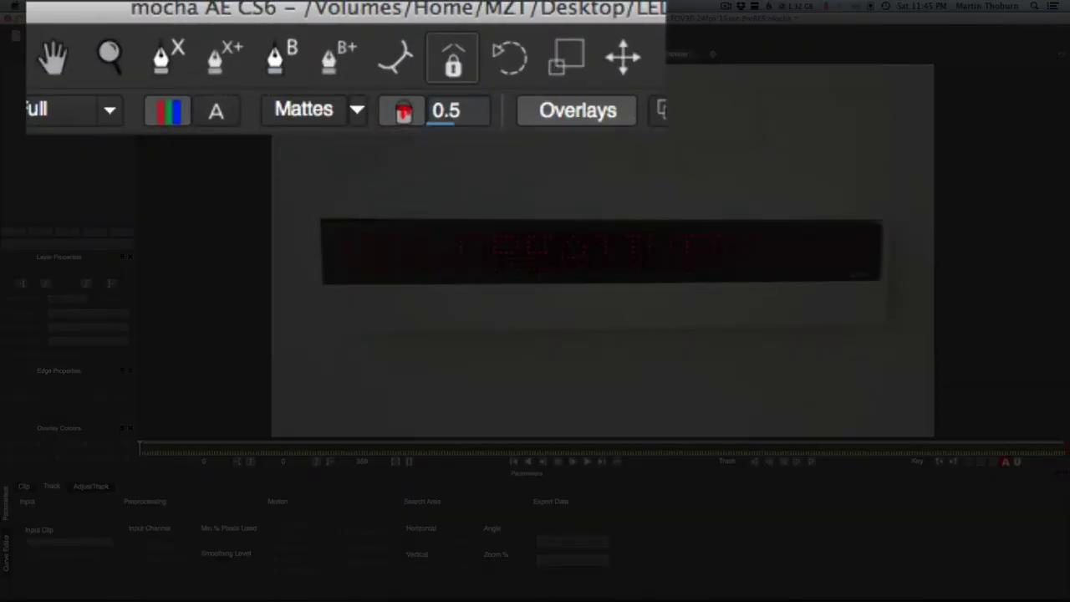
pyautogui.click(164, 72)
pyautogui.click(291, 56)
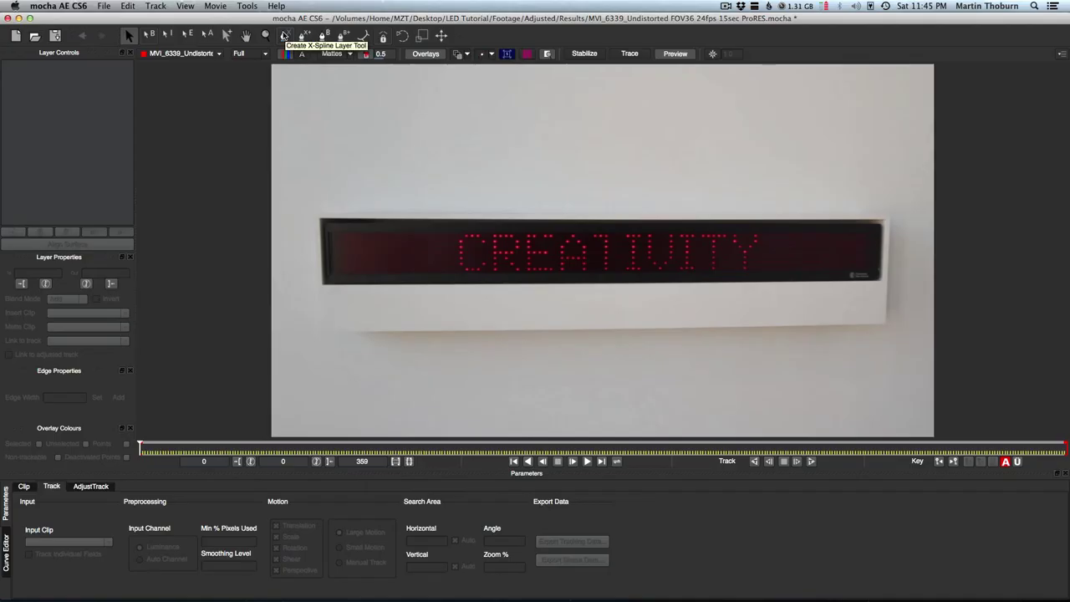
pyautogui.click(284, 37)
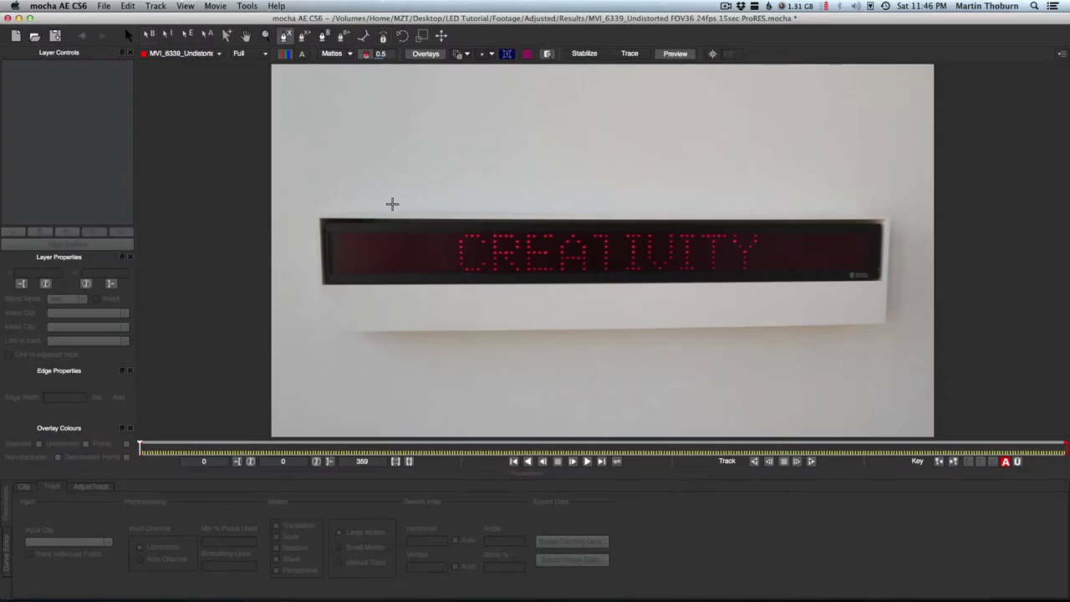
# Place X-spline points around the LED sign's left, bottom and right edges
pyautogui.click(344, 195)
pyautogui.click(296, 220)
pyautogui.click(300, 242)
pyautogui.click(294, 332)
pyautogui.click(317, 360)
pyautogui.click(873, 358)
pyautogui.click(907, 328)
pyautogui.click(907, 228)
pyautogui.click(873, 190)
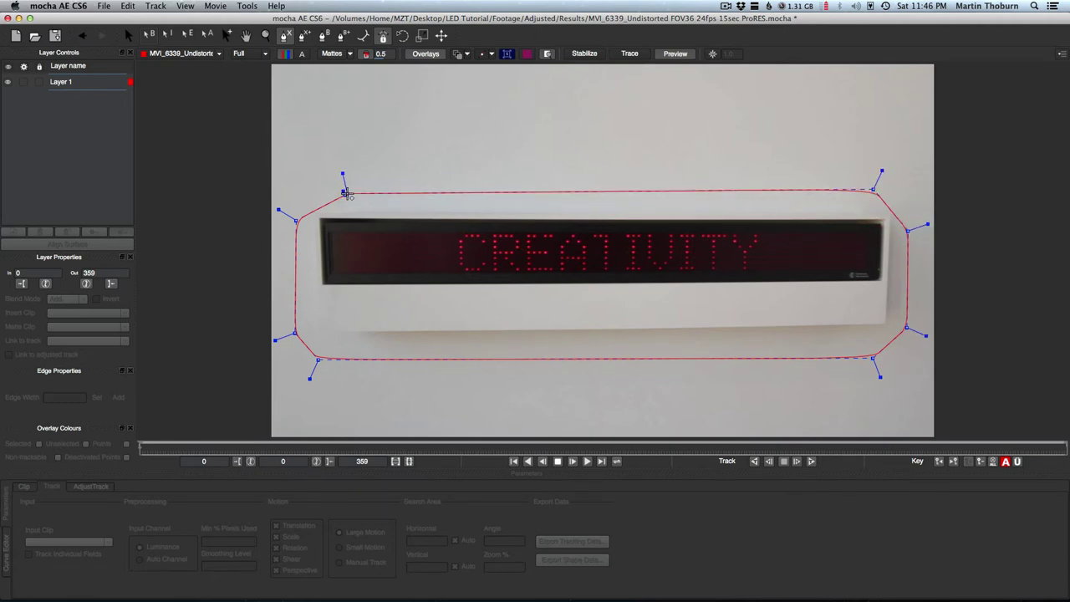
# Close the outline at its first point as Layer 1 and nudge the top-left point outward
pyautogui.click(344, 195)
pyautogui.moveTo(346, 194); pyautogui.dragTo(345, 193)
pyautogui.click(345, 194)
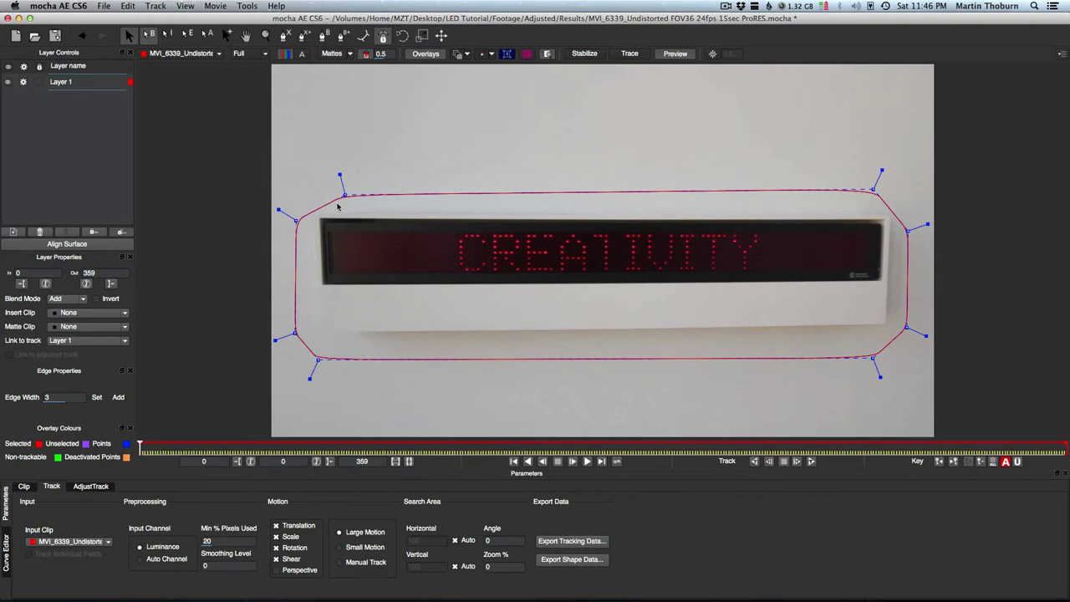
pyautogui.moveTo(343, 194); pyautogui.dragTo(340, 191)
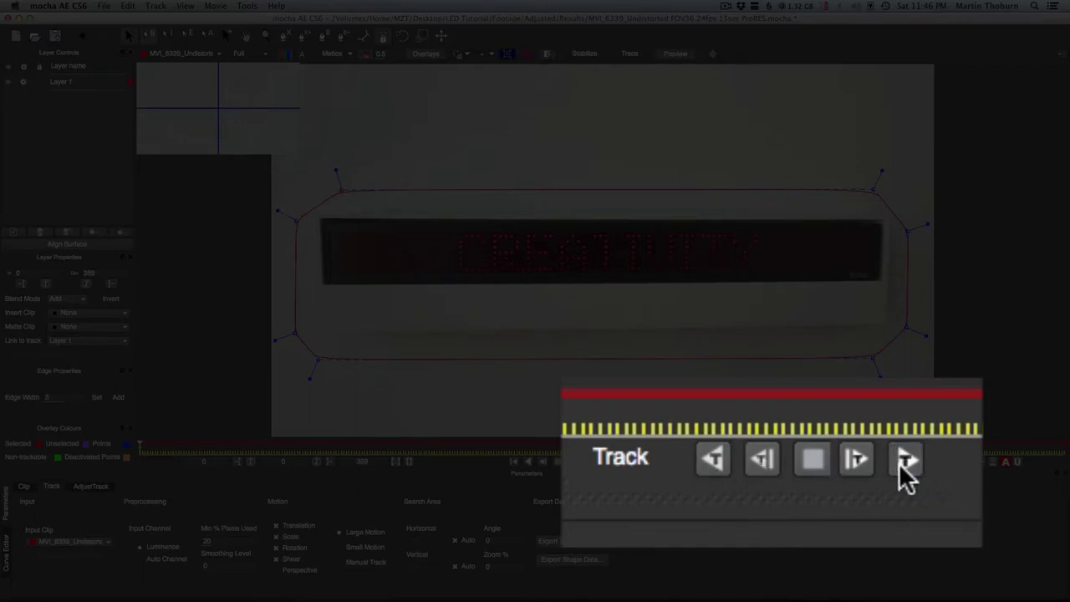
# Track Layer 1 forward, then display its planar surface and planar grid
pyautogui.click(898, 462)
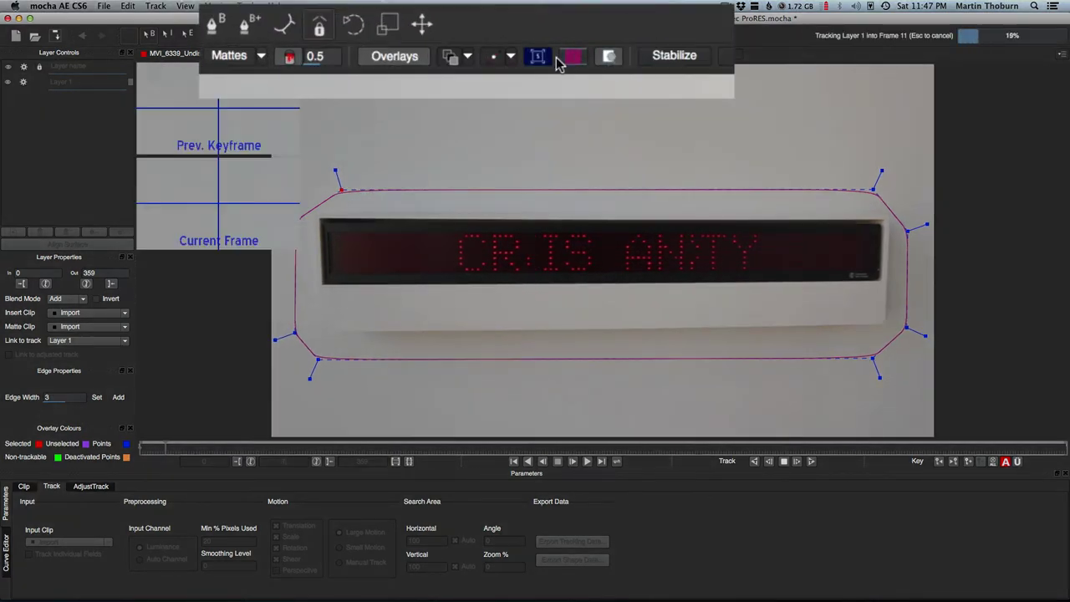
pyautogui.click(537, 58)
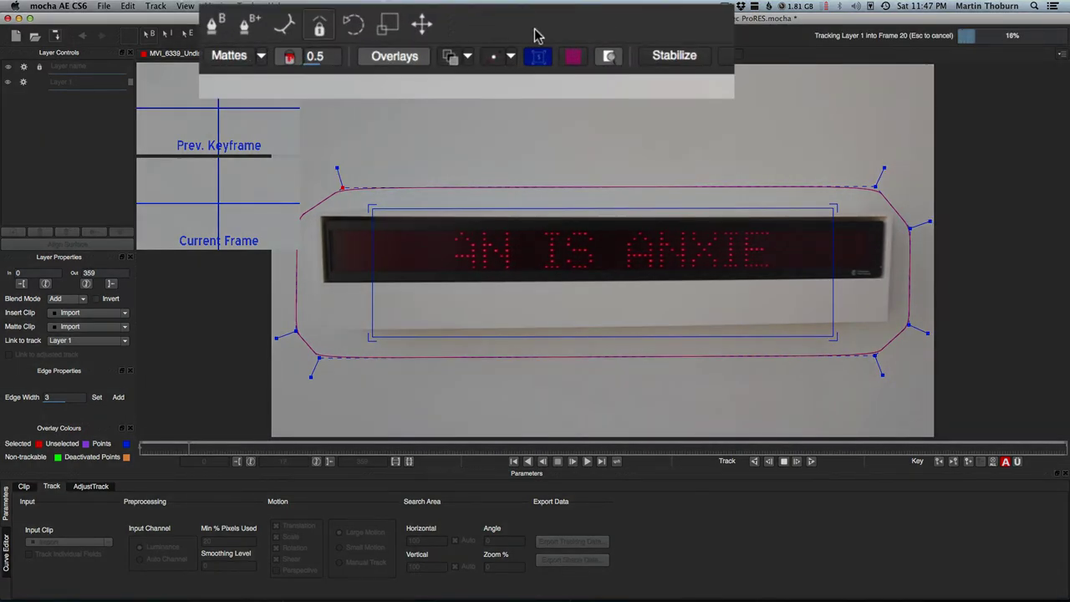
pyautogui.click(574, 57)
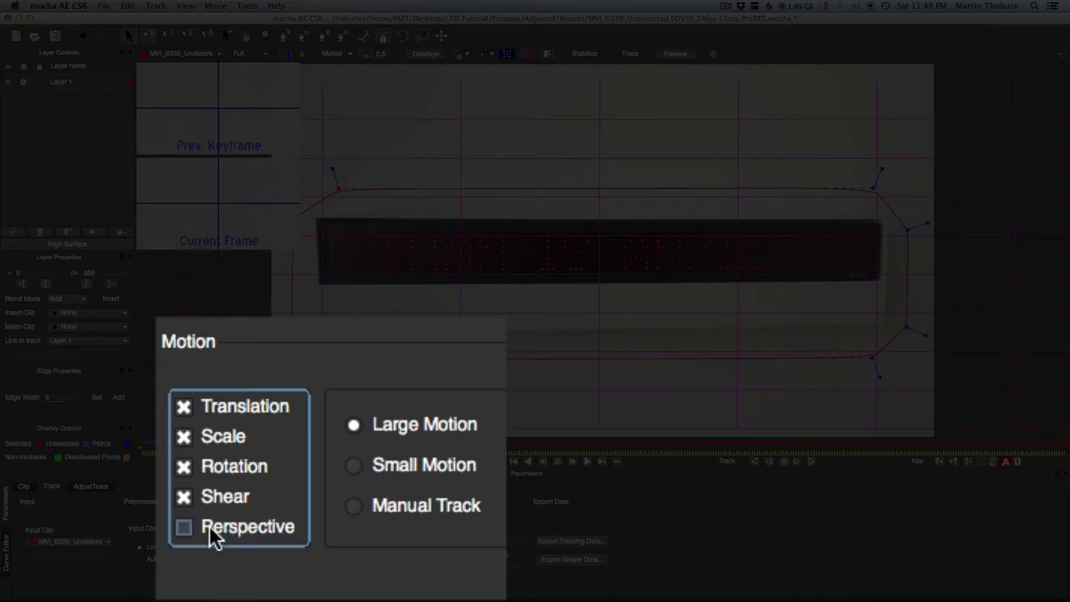
# Enable Perspective motion and retrack Layer 1 forward from about frame 47
pyautogui.click(209, 527)
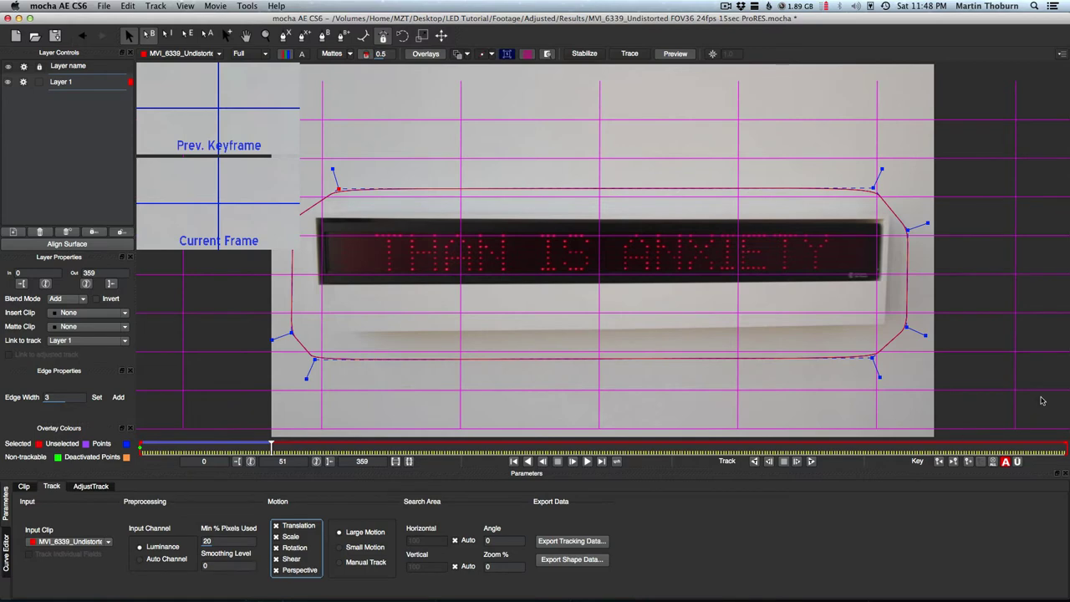
pyautogui.moveTo(825, 451); pyautogui.dragTo(842, 450)
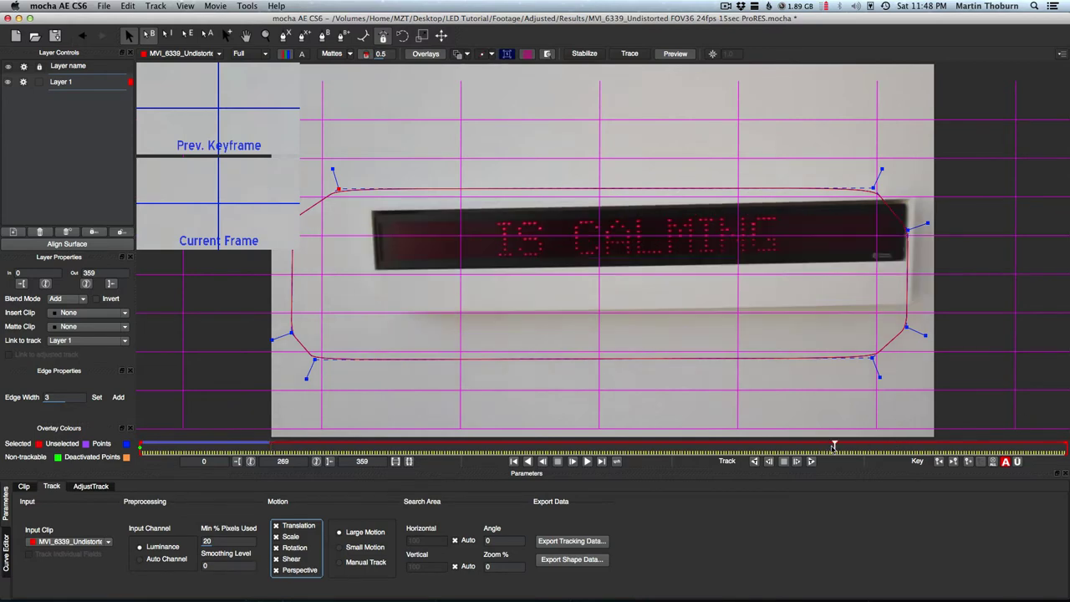
pyautogui.click(268, 450)
pyautogui.moveTo(268, 449); pyautogui.dragTo(261, 450)
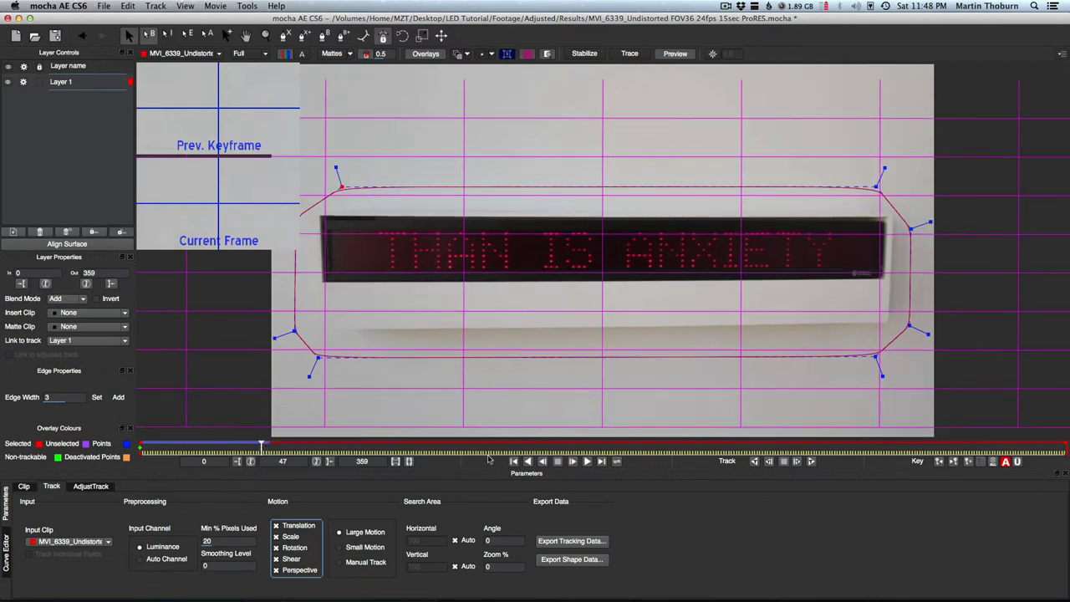
pyautogui.click(808, 460)
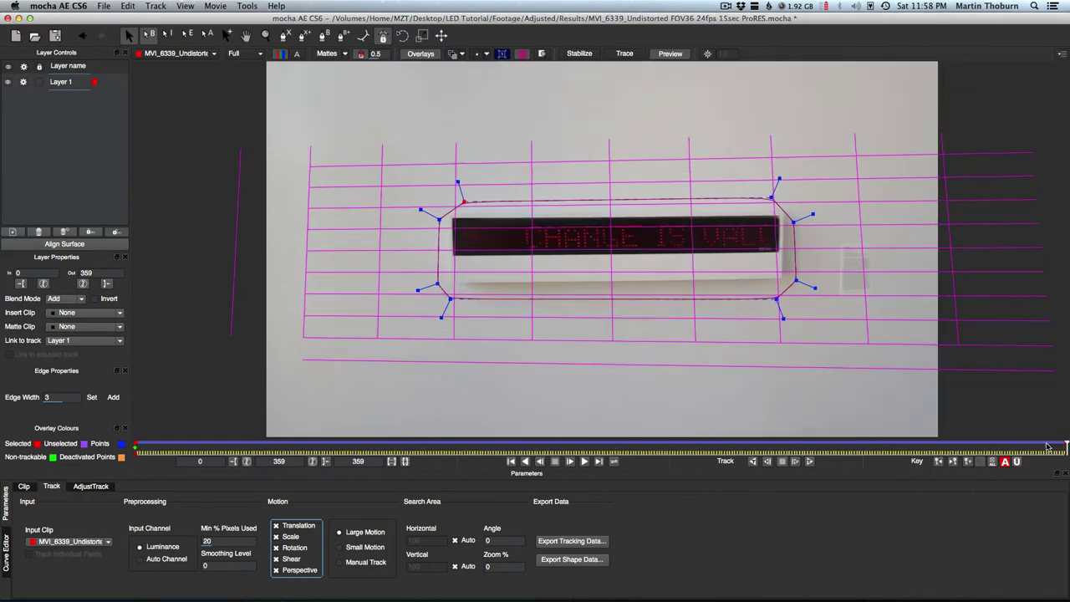
# Check the grid at frames 51, 94, 307 and the FEAR message, then show the planar surface
pyautogui.moveTo(1064, 448); pyautogui.dragTo(1023, 450)
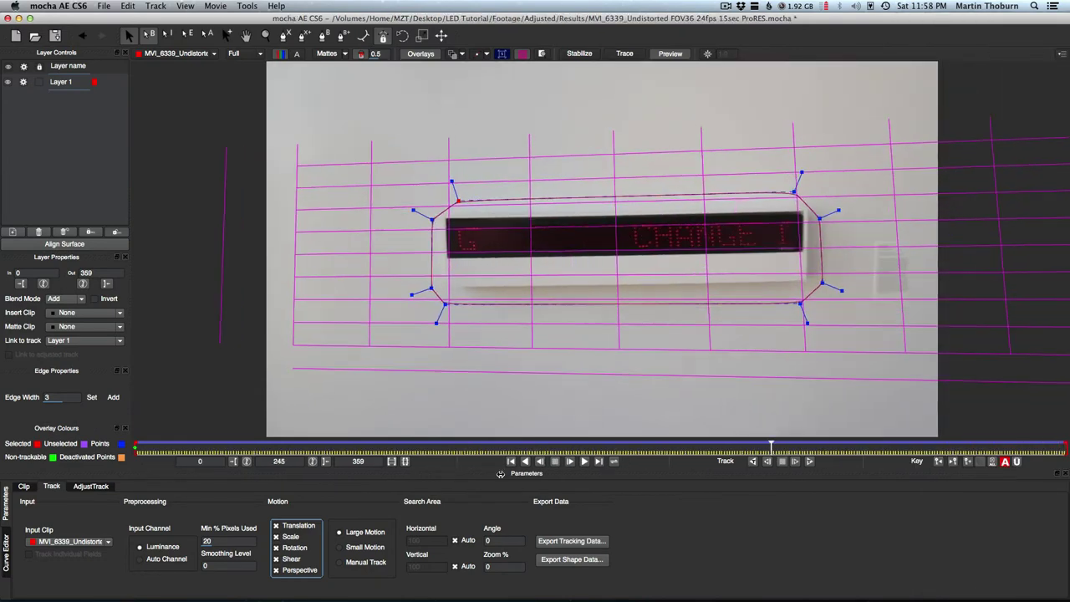
pyautogui.moveTo(387, 442); pyautogui.dragTo(259, 441)
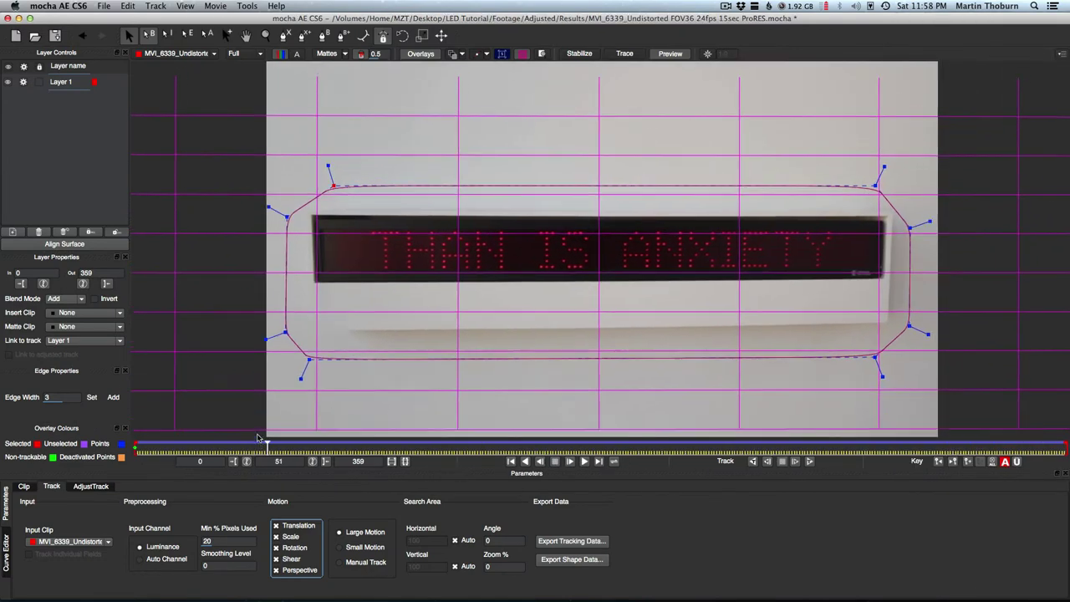
pyautogui.moveTo(268, 447)
pyautogui.mouseDown()
pyautogui.moveTo(1058, 451)
pyautogui.moveTo(138, 505)
pyautogui.moveTo(932, 438)
pyautogui.moveTo(680, 446)
pyautogui.moveTo(737, 449)
pyautogui.mouseUp()
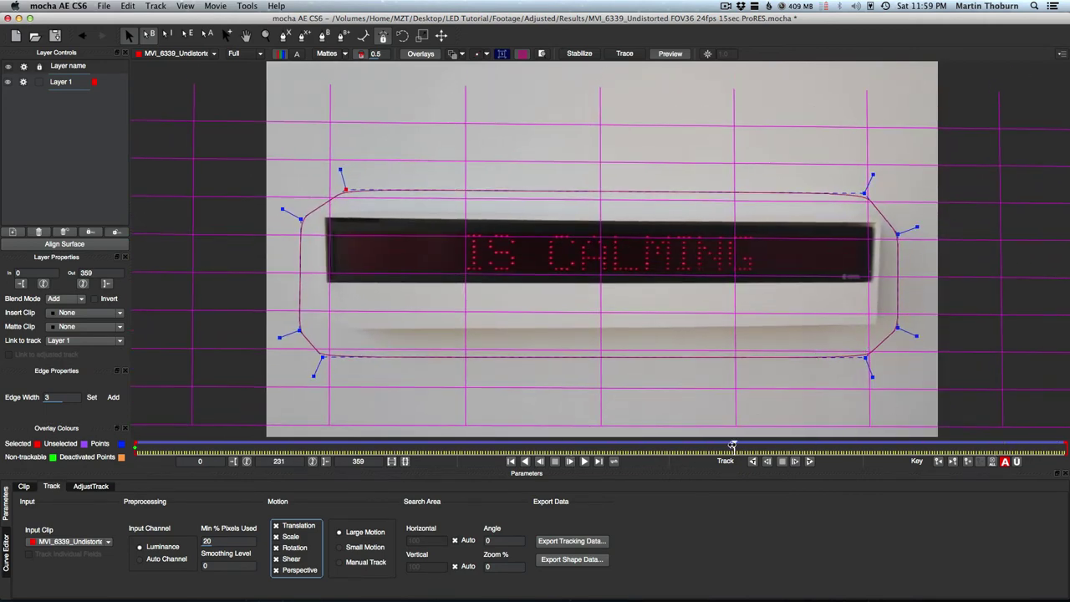
pyautogui.moveTo(735, 447); pyautogui.dragTo(740, 447)
pyautogui.moveTo(926, 447); pyautogui.dragTo(332, 447)
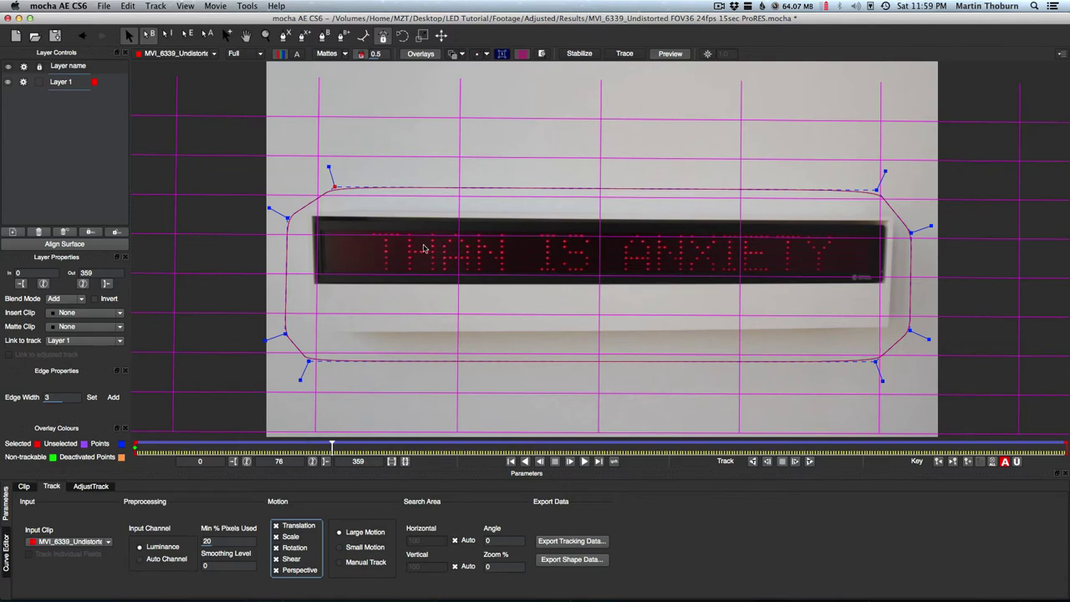
pyautogui.moveTo(334, 448); pyautogui.dragTo(340, 448)
pyautogui.click(379, 449)
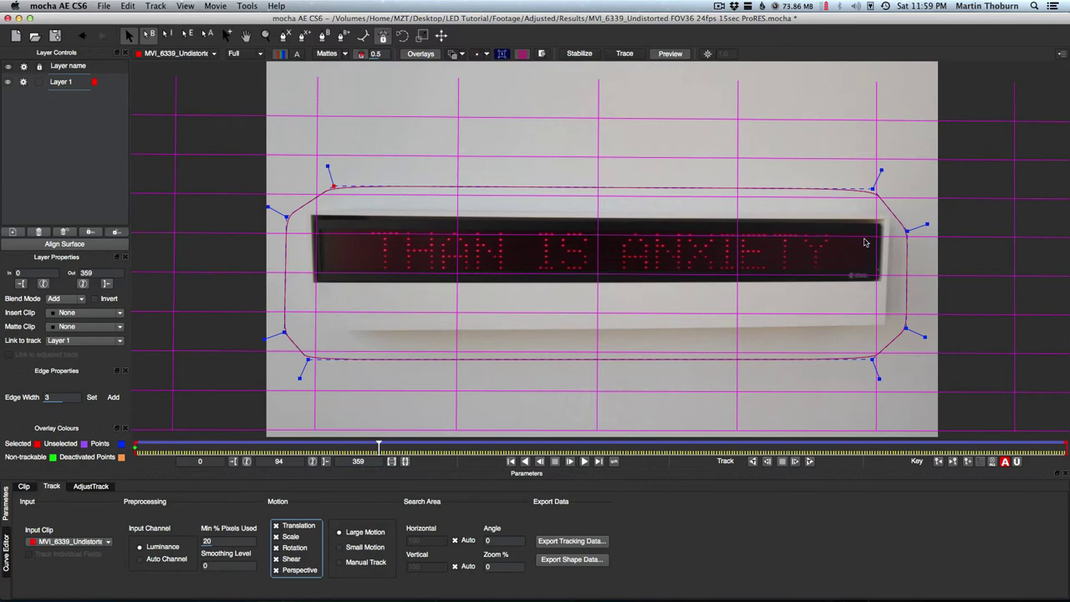
pyautogui.moveTo(383, 444); pyautogui.dragTo(130, 436)
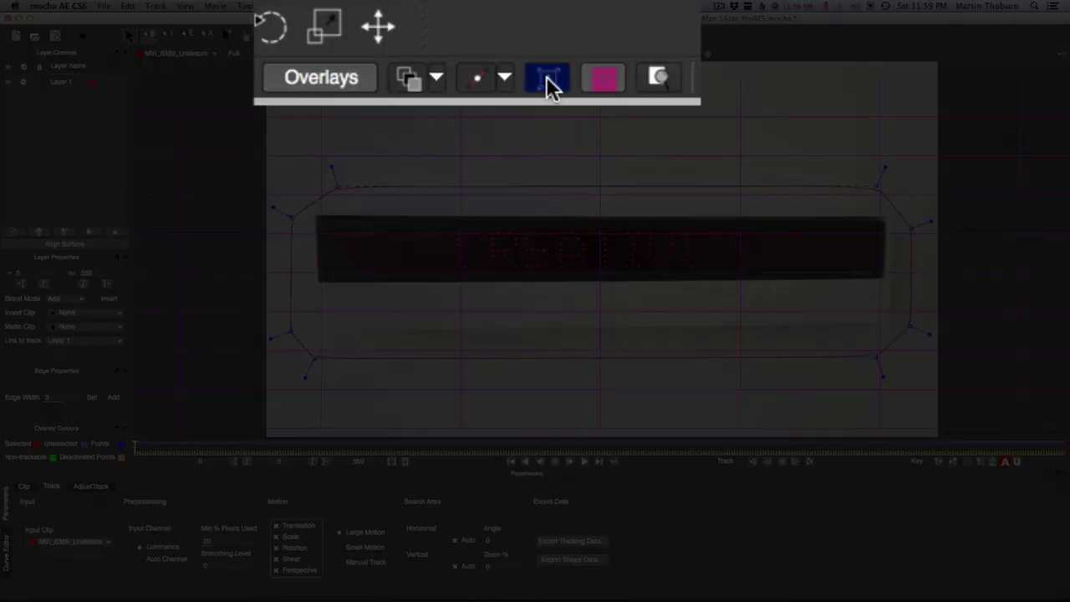
pyautogui.click(503, 55)
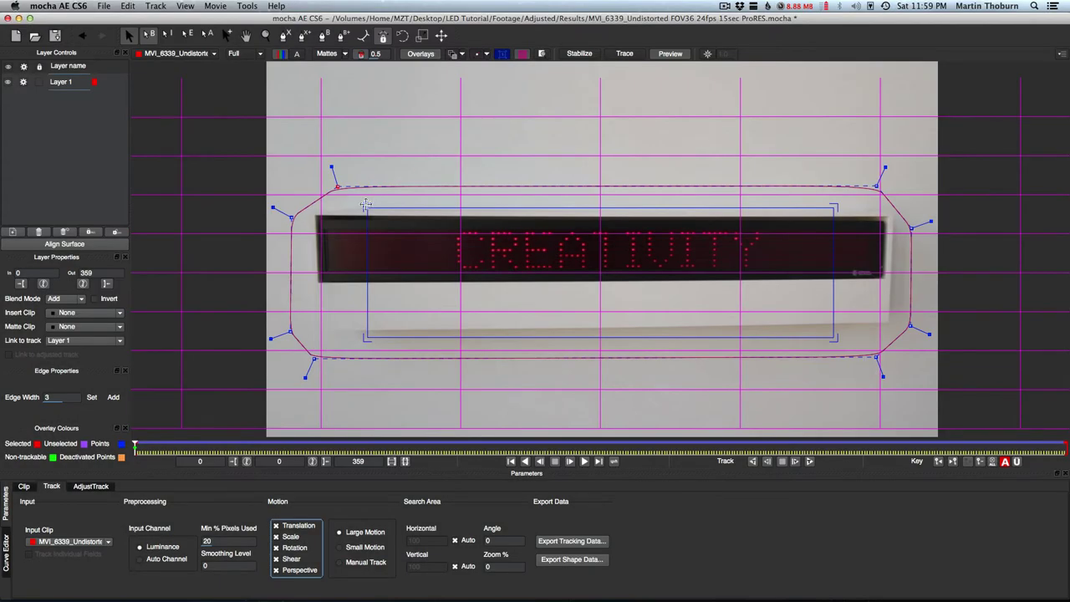
# Fit the surface's top-left and bottom-left corners onto the LED panel's left corners
pyautogui.moveTo(365, 205)
pyautogui.mouseDown()
pyautogui.moveTo(344, 224)
pyautogui.moveTo(322, 232)
pyautogui.moveTo(337, 226)
pyautogui.moveTo(321, 223)
pyautogui.mouseUp()
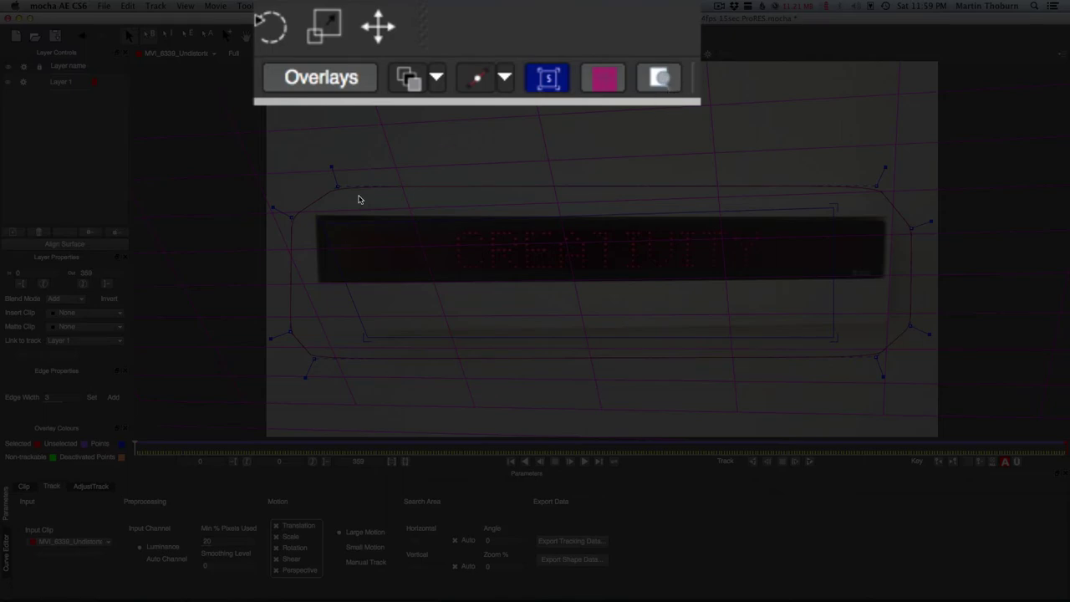
pyautogui.moveTo(326, 224); pyautogui.dragTo(327, 221)
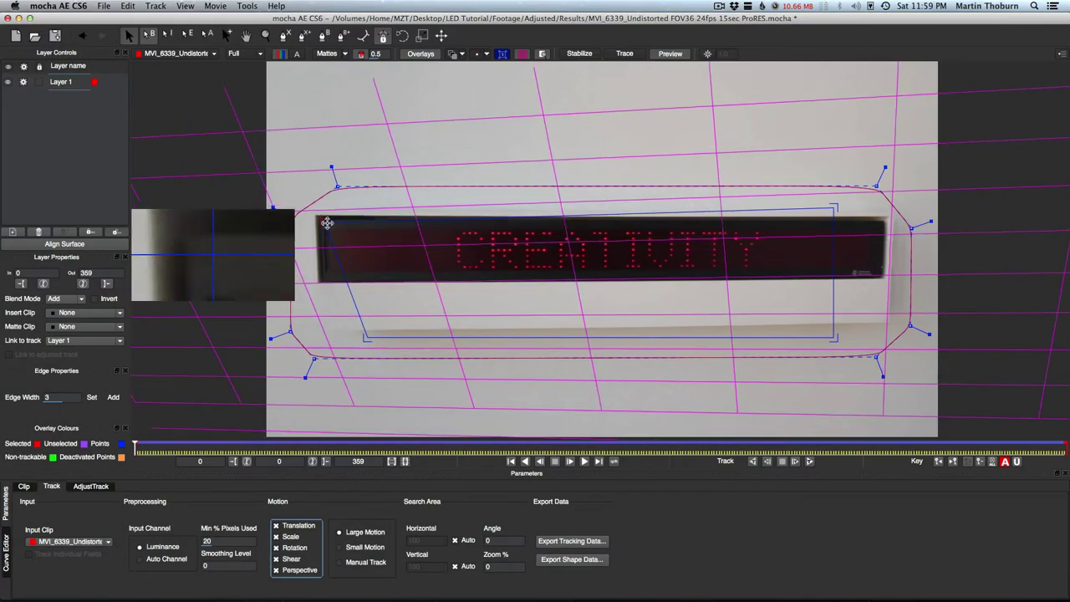
pyautogui.moveTo(326, 220); pyautogui.dragTo(317, 217)
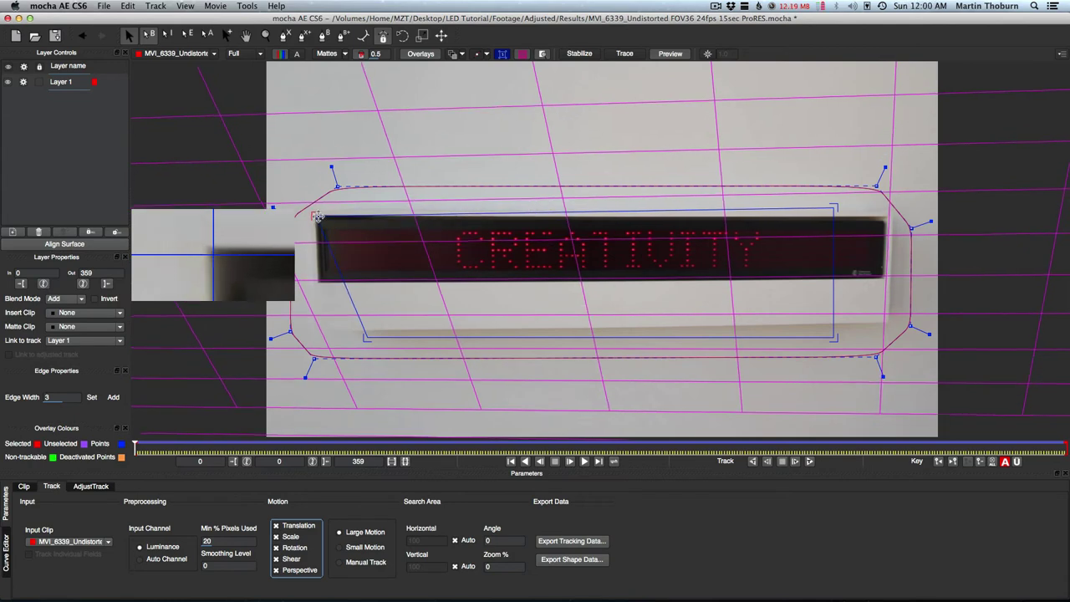
pyautogui.moveTo(317, 217); pyautogui.dragTo(319, 219)
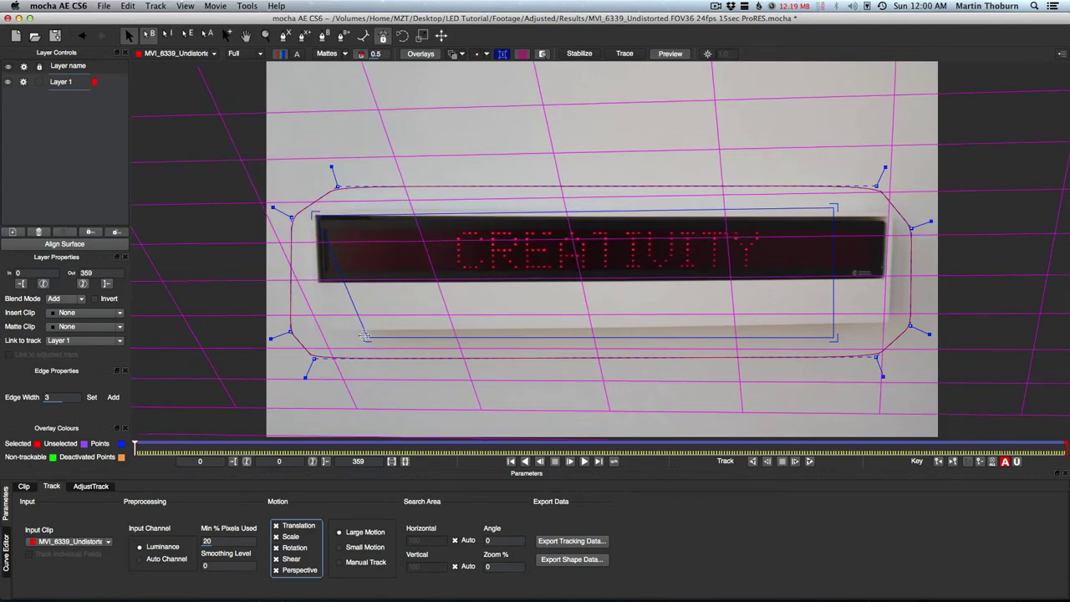
pyautogui.moveTo(365, 335); pyautogui.dragTo(315, 280)
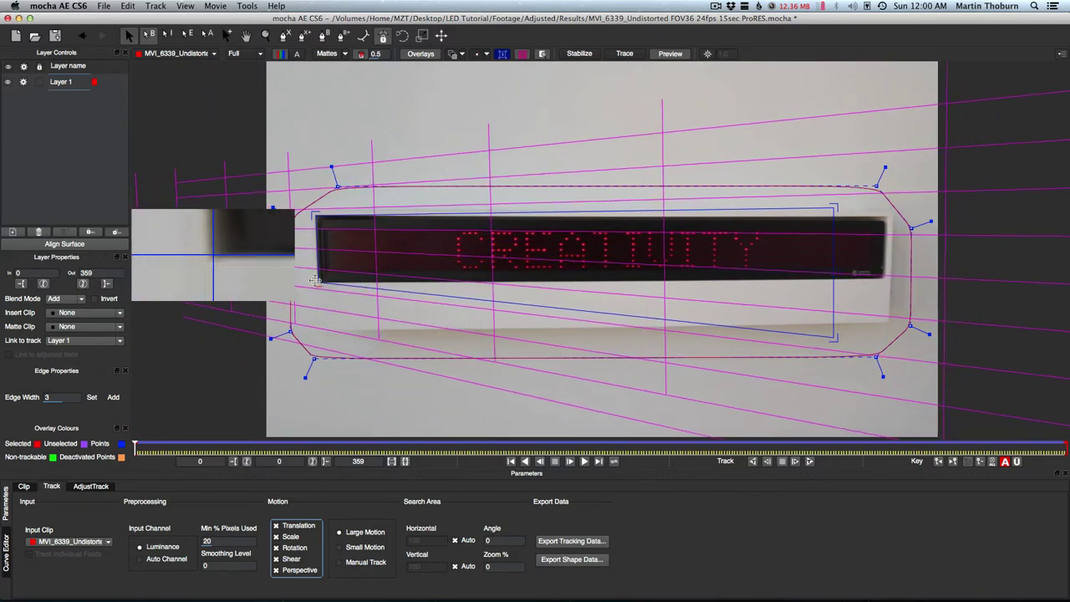
pyautogui.moveTo(314, 280); pyautogui.dragTo(315, 282)
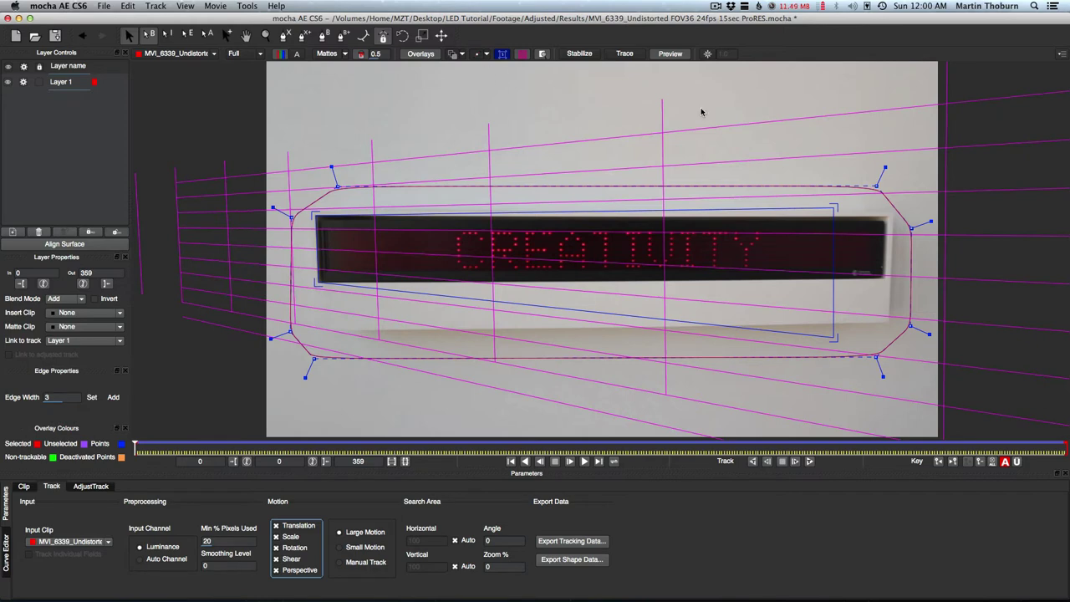
# Fit the top-right and bottom-right surface corners onto the panel's right corners
pyautogui.moveTo(827, 207); pyautogui.dragTo(887, 217)
pyautogui.moveTo(837, 339); pyautogui.dragTo(890, 278)
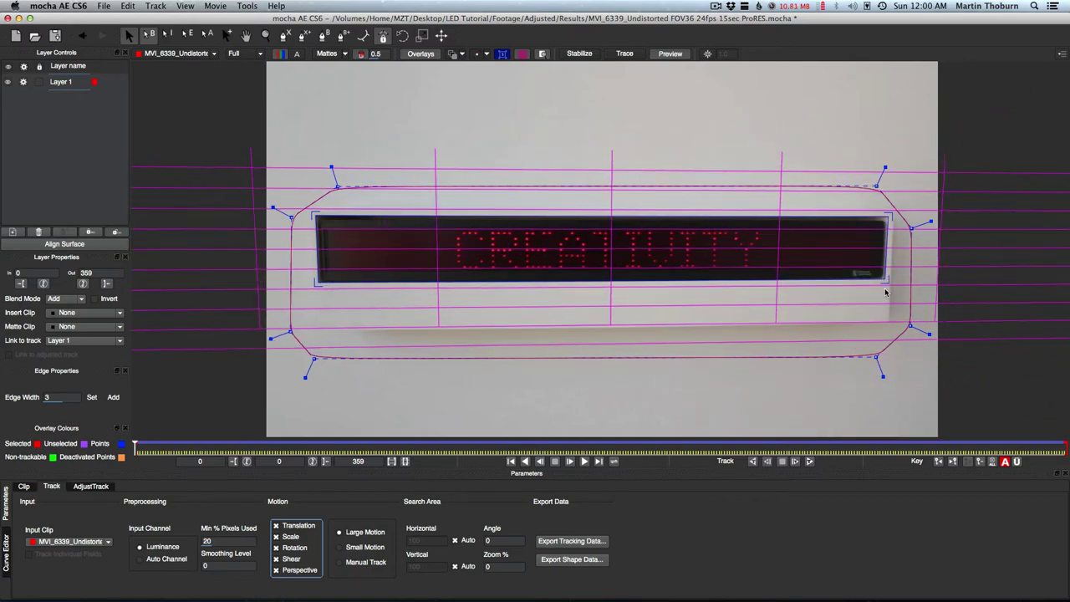
pyautogui.moveTo(891, 214); pyautogui.dragTo(889, 215)
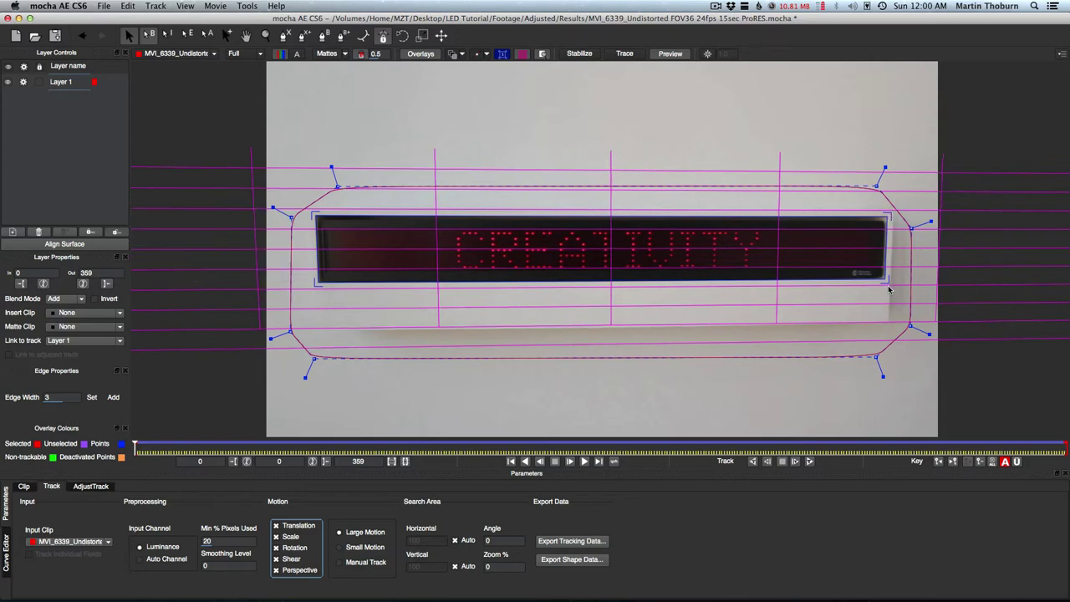
pyautogui.moveTo(887, 280); pyautogui.dragTo(887, 281)
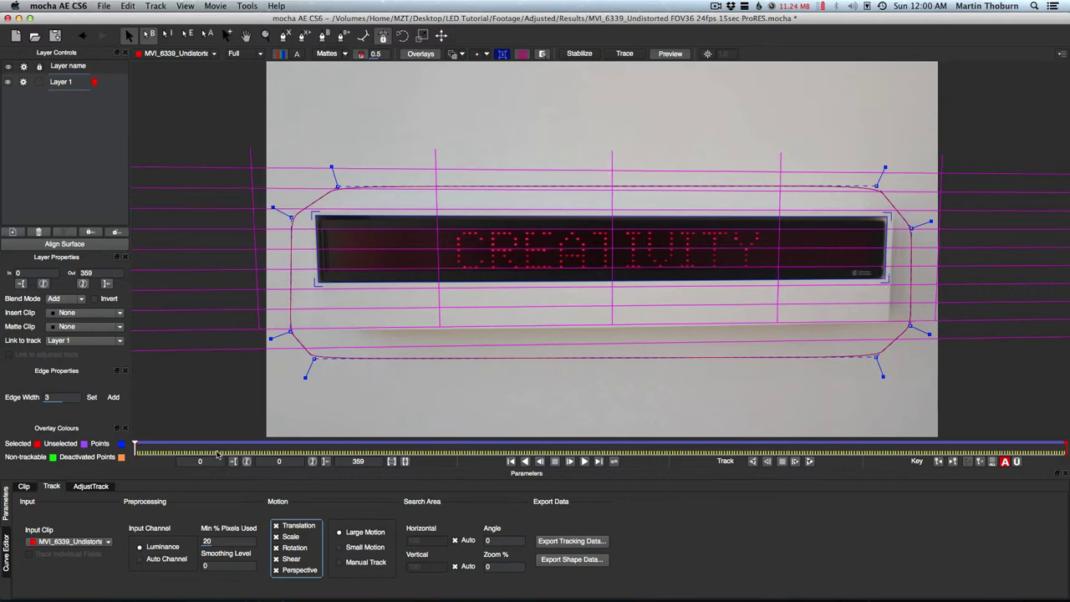
pyautogui.moveTo(217, 454)
pyautogui.mouseDown()
pyautogui.moveTo(727, 445)
pyautogui.moveTo(953, 462)
pyautogui.moveTo(1043, 440)
pyautogui.mouseUp()
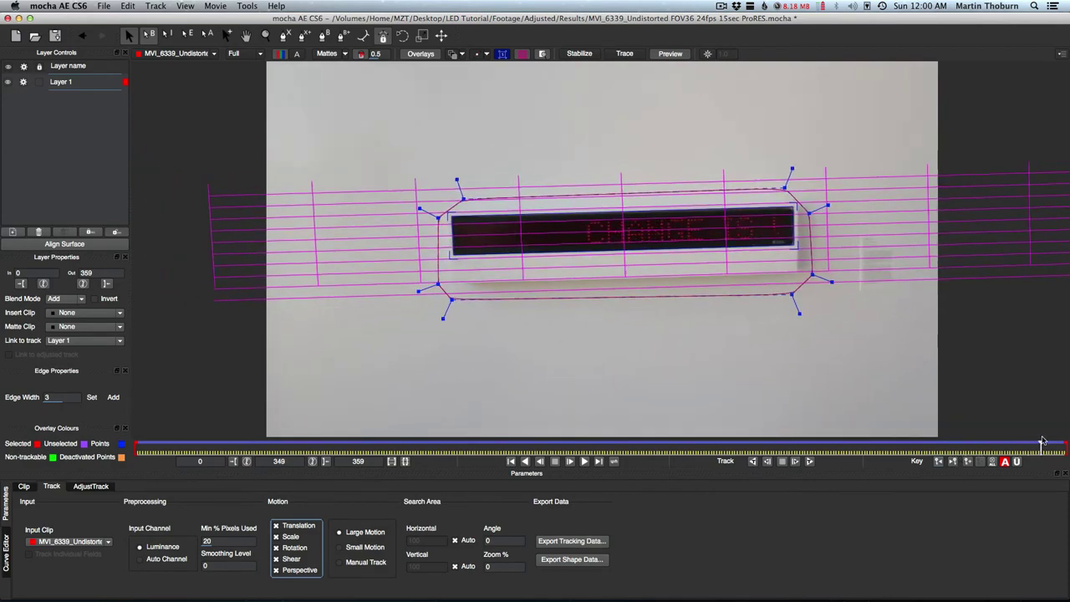
pyautogui.moveTo(1043, 440)
pyautogui.mouseDown()
pyautogui.moveTo(719, 455)
pyautogui.moveTo(776, 455)
pyautogui.moveTo(134, 452)
pyautogui.mouseUp()
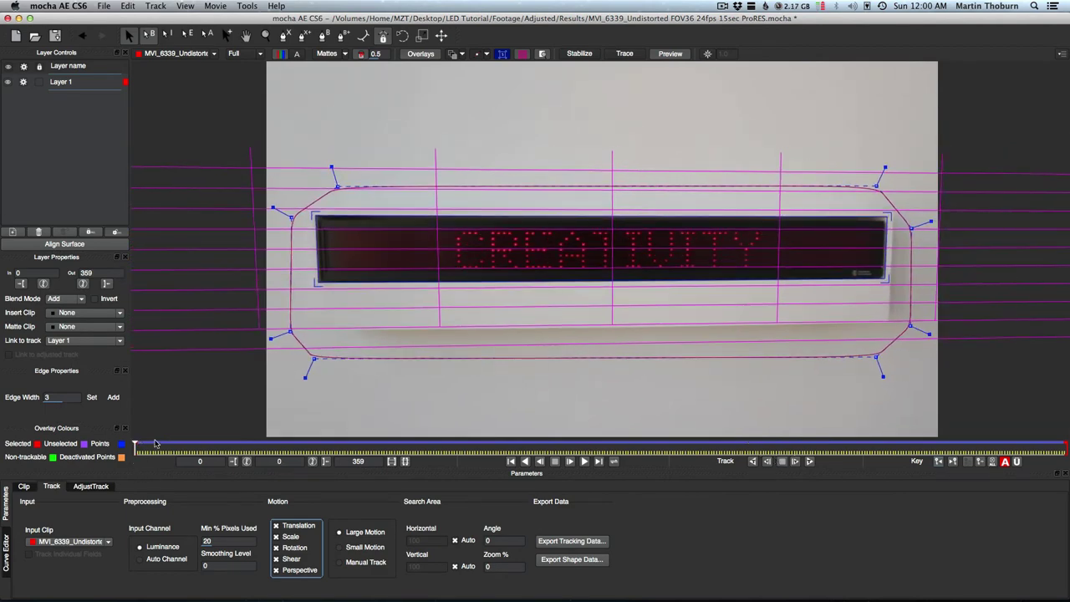
pyautogui.moveTo(135, 444); pyautogui.dragTo(130, 456)
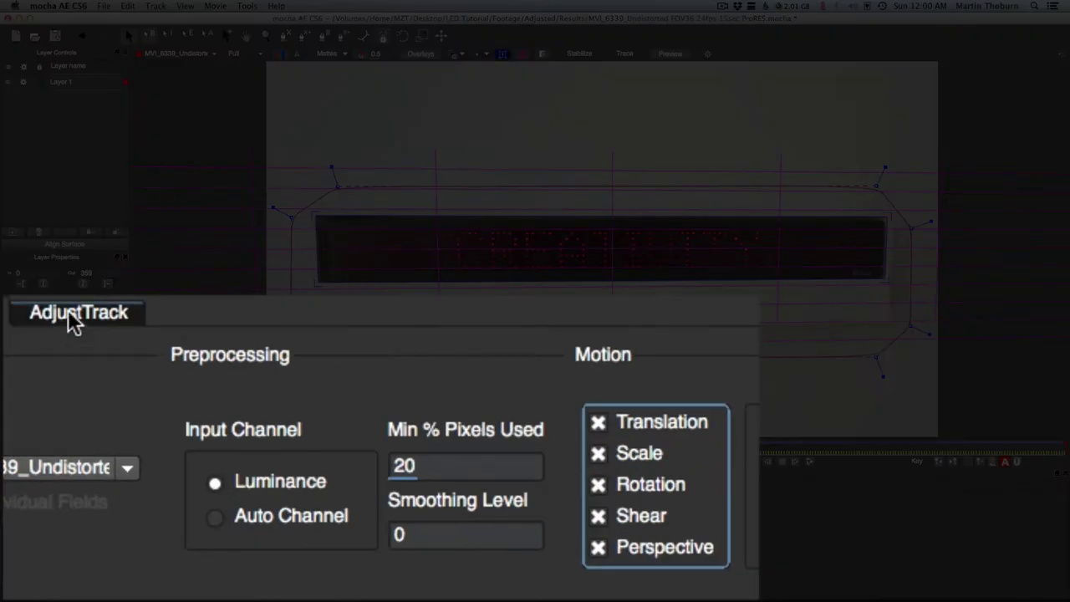
# In AdjustTrack, nudge a corner at frame 227, delete a later adjustment keyframe, and review frame 246
pyautogui.click(73, 320)
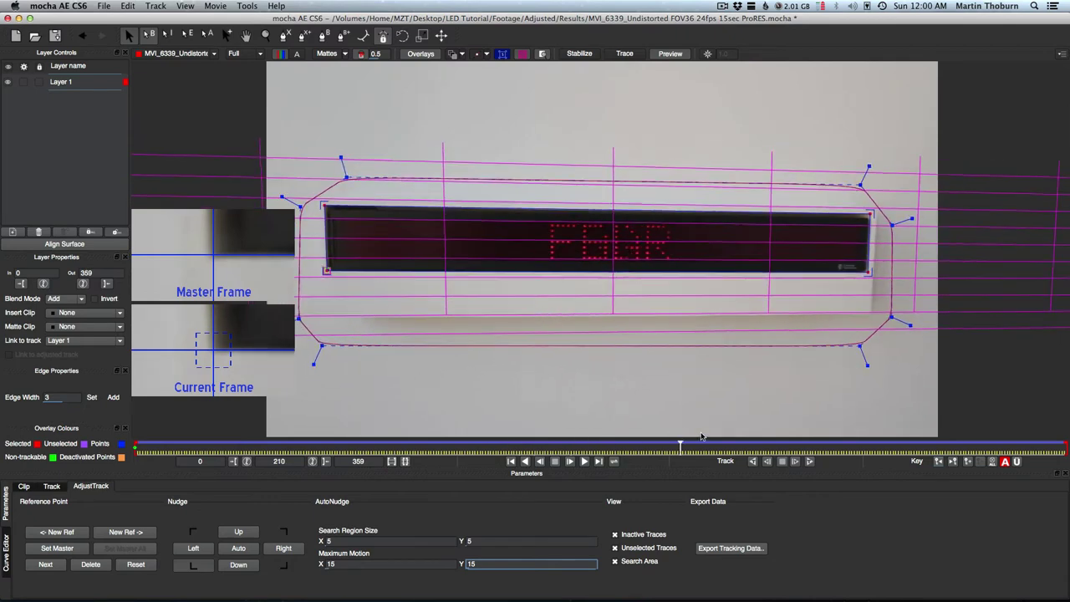
pyautogui.moveTo(531, 443); pyautogui.dragTo(724, 443)
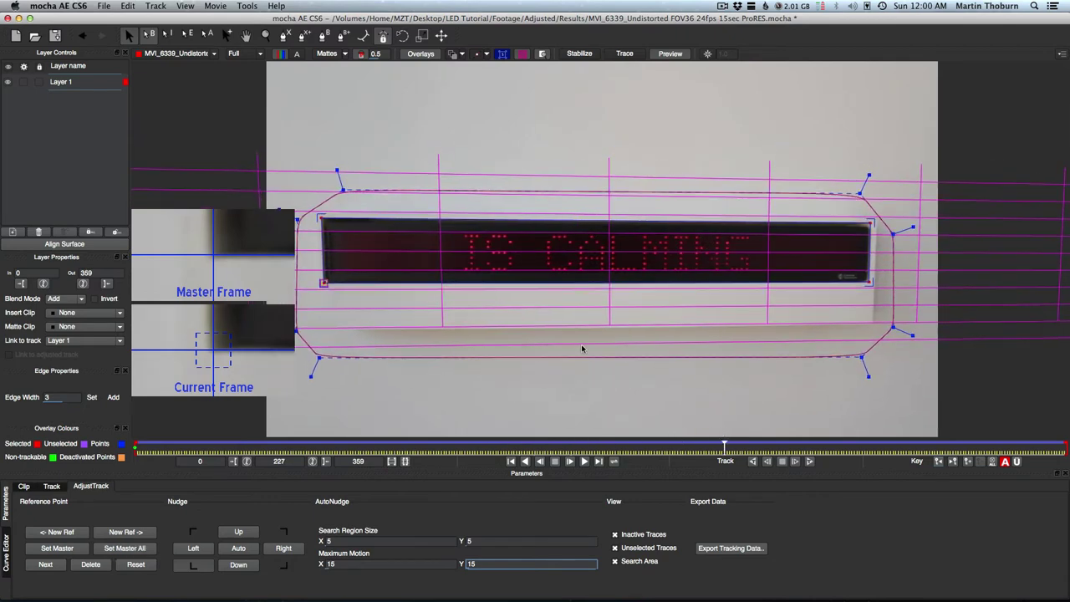
pyautogui.click(322, 284)
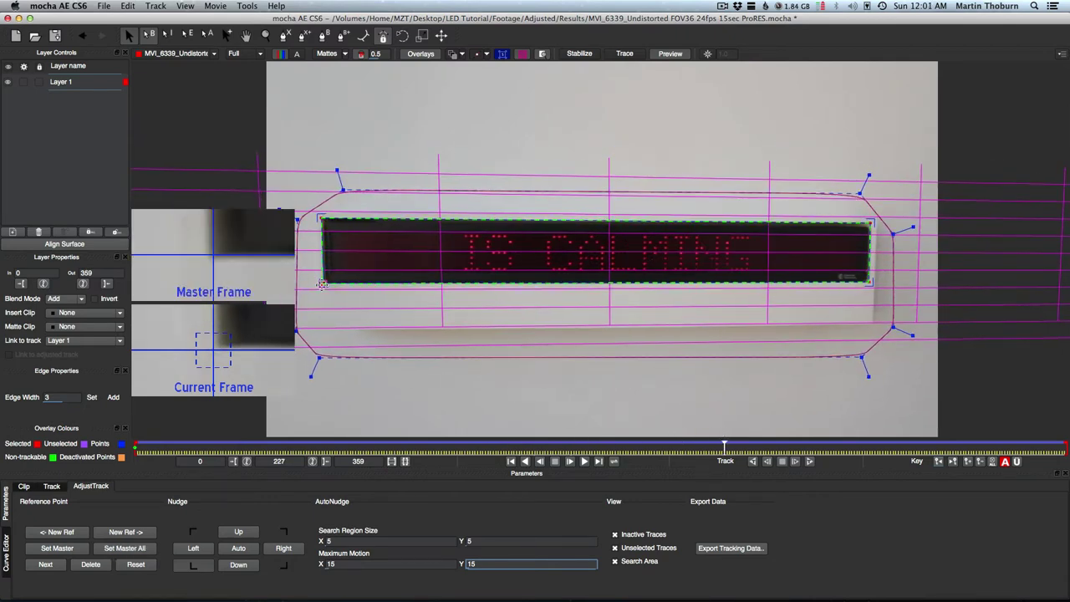
pyautogui.moveTo(322, 284); pyautogui.dragTo(339, 302)
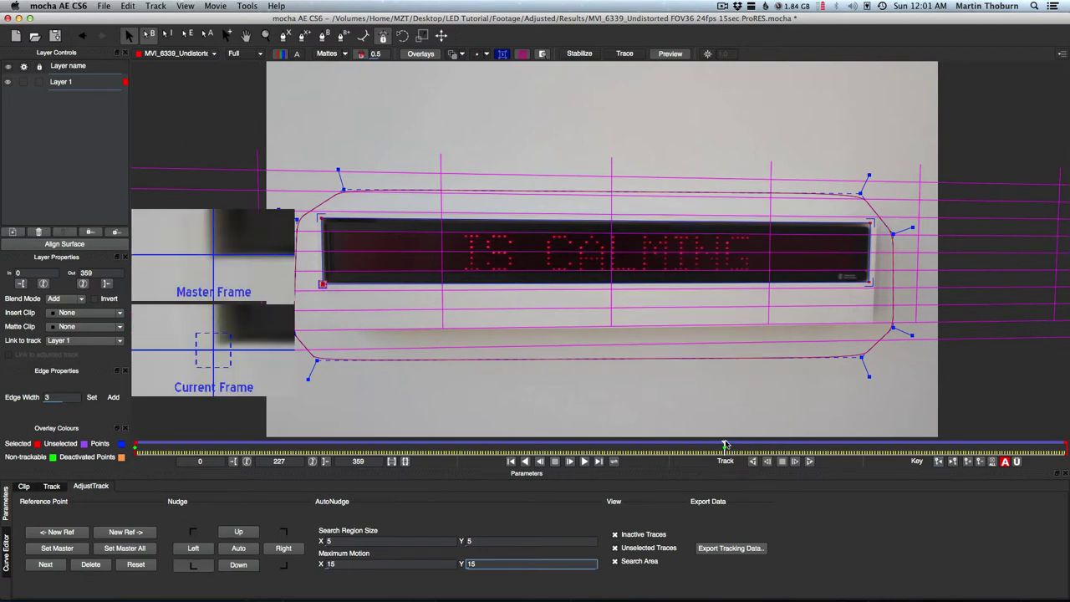
pyautogui.moveTo(725, 444); pyautogui.dragTo(1067, 449)
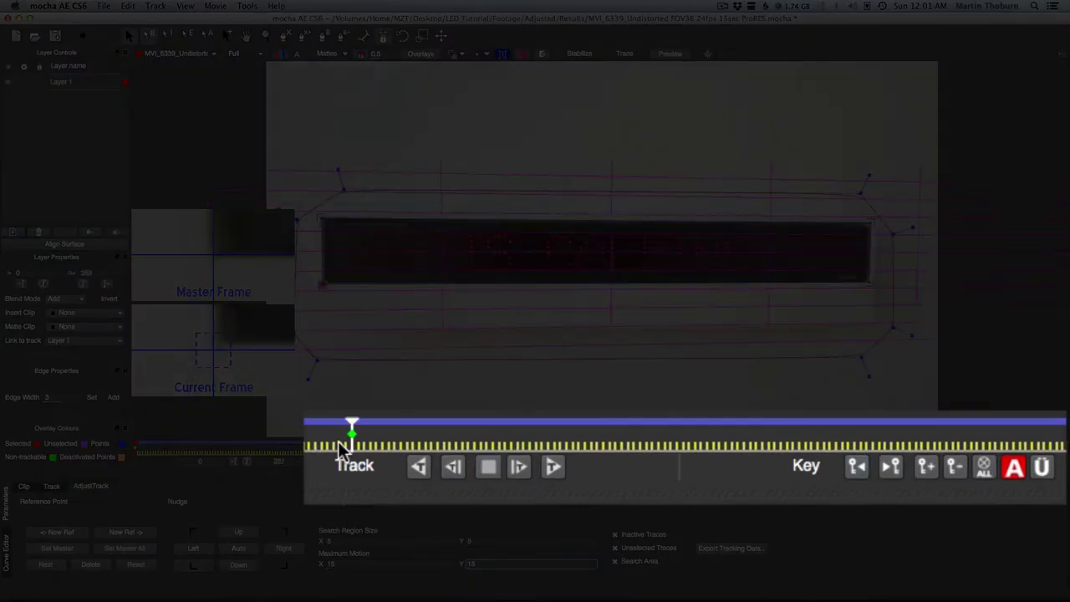
pyautogui.click(953, 470)
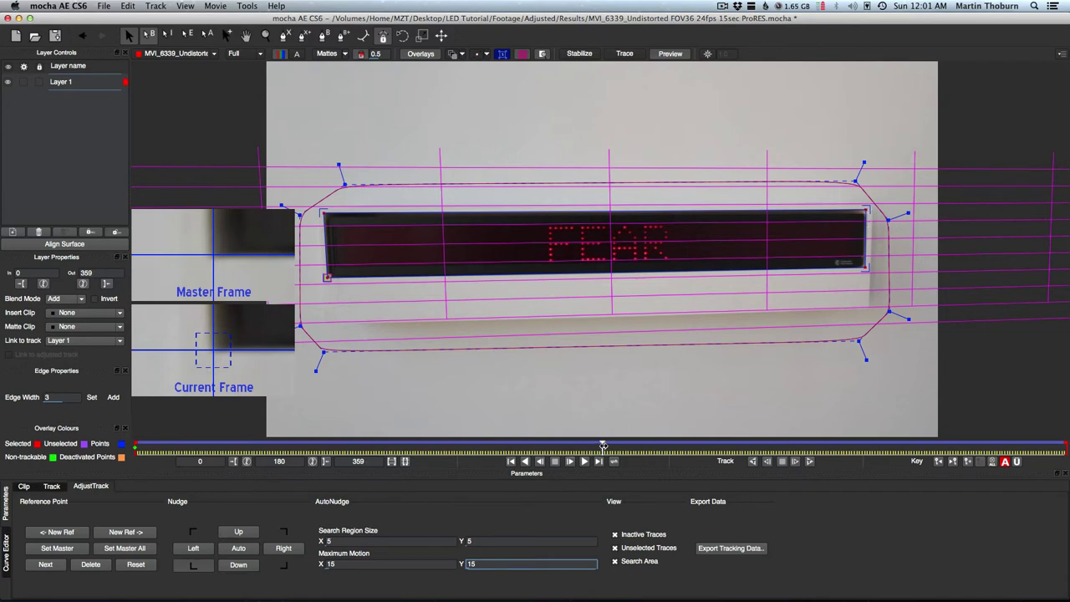
pyautogui.moveTo(634, 451); pyautogui.dragTo(773, 451)
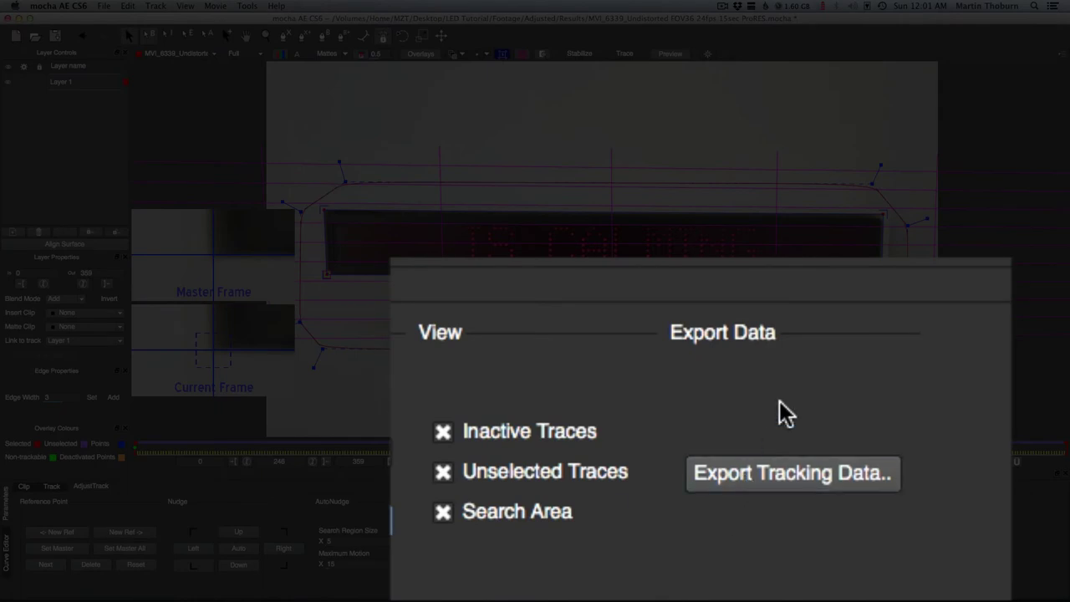
# Copy Layer 1's tracking data as After Effects Corner Pin [supports motion blur]
pyautogui.click(785, 475)
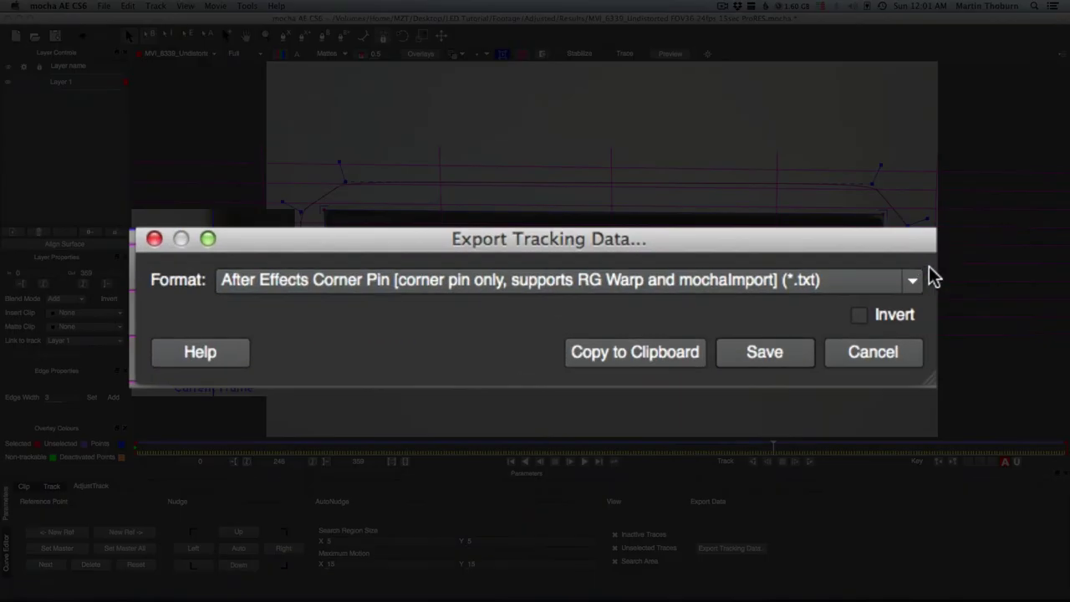
pyautogui.click(692, 295)
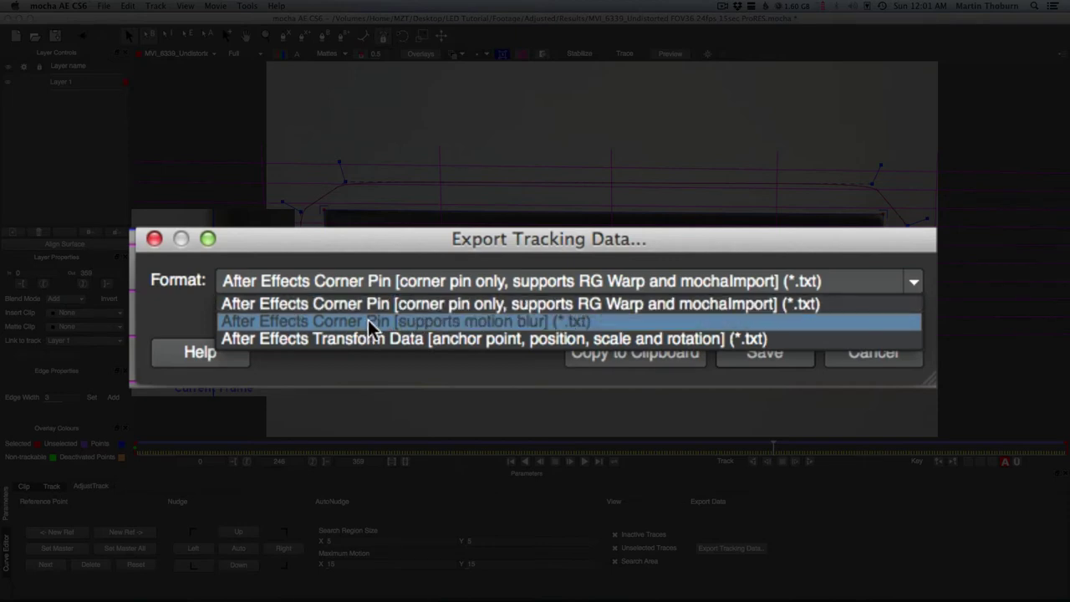
pyautogui.click(330, 321)
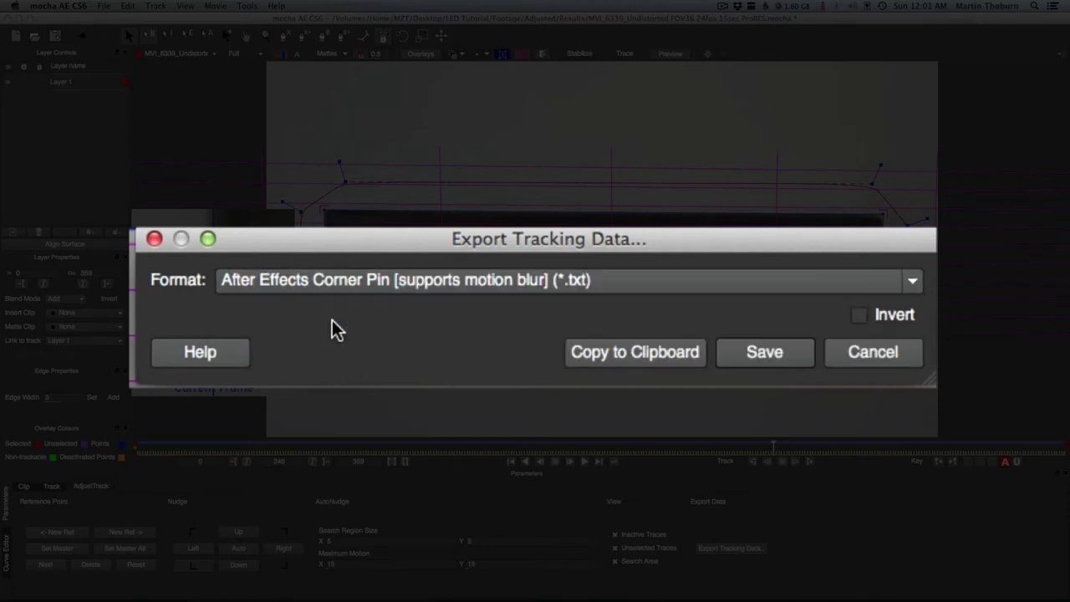
pyautogui.click(486, 280)
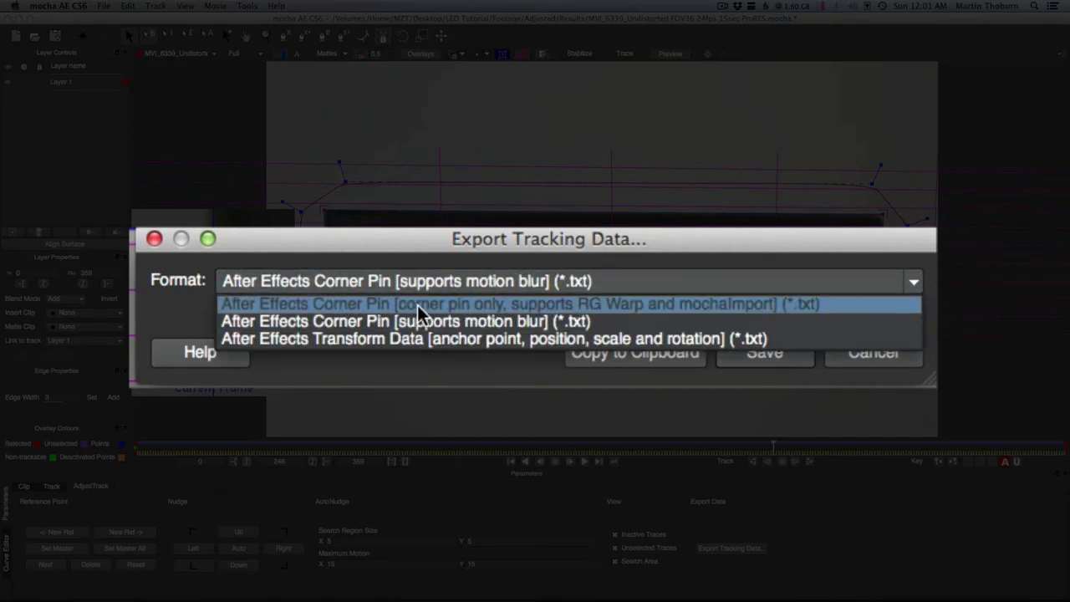
pyautogui.click(563, 318)
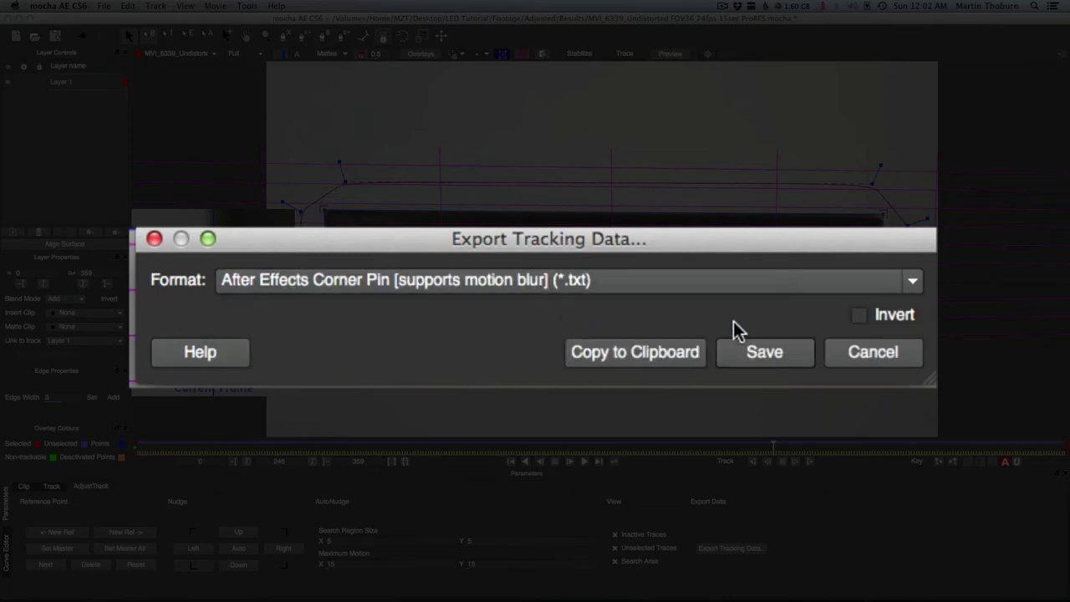
pyautogui.click(630, 352)
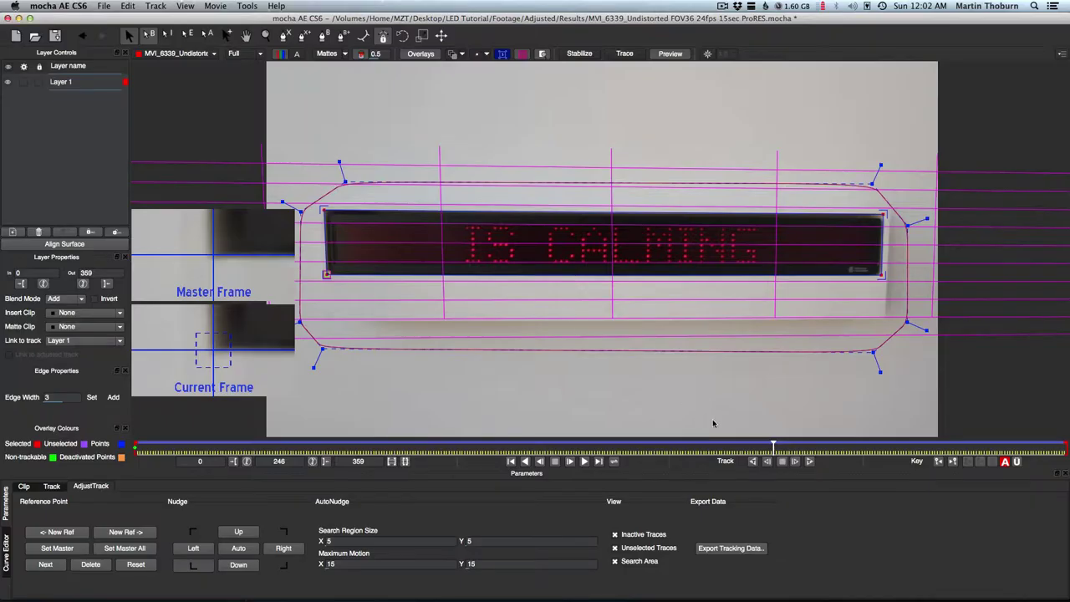
# Back in After Effects, add a full-saturation magenta solid, Magenta Solid 1, above the footage
pyautogui.click(898, 594)
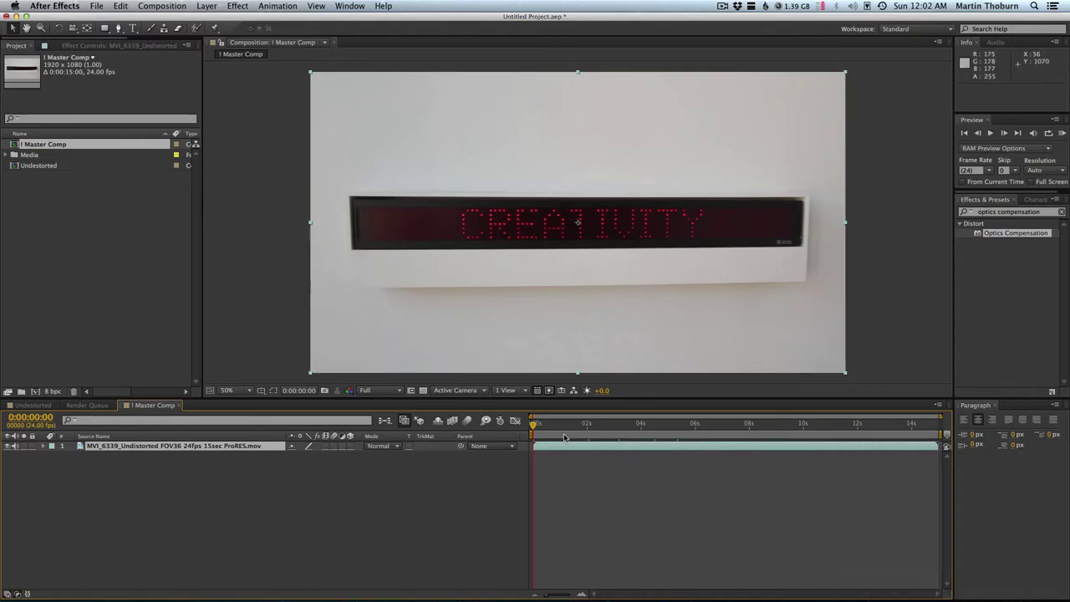
pyautogui.moveTo(588, 434); pyautogui.dragTo(497, 432)
pyautogui.click(205, 6)
pyautogui.moveTo(101, 35)
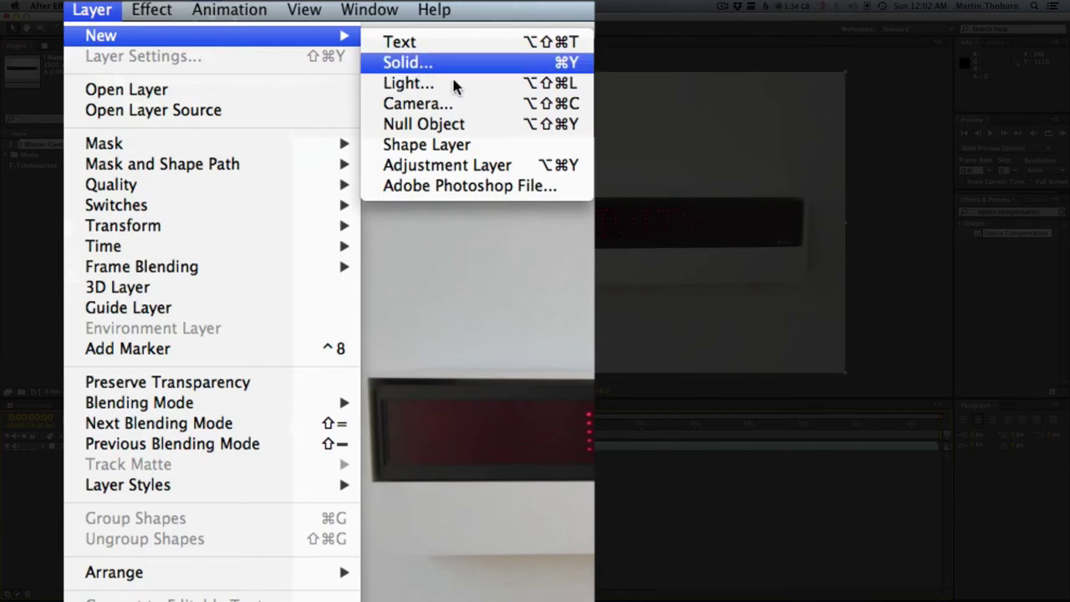
pyautogui.click(407, 62)
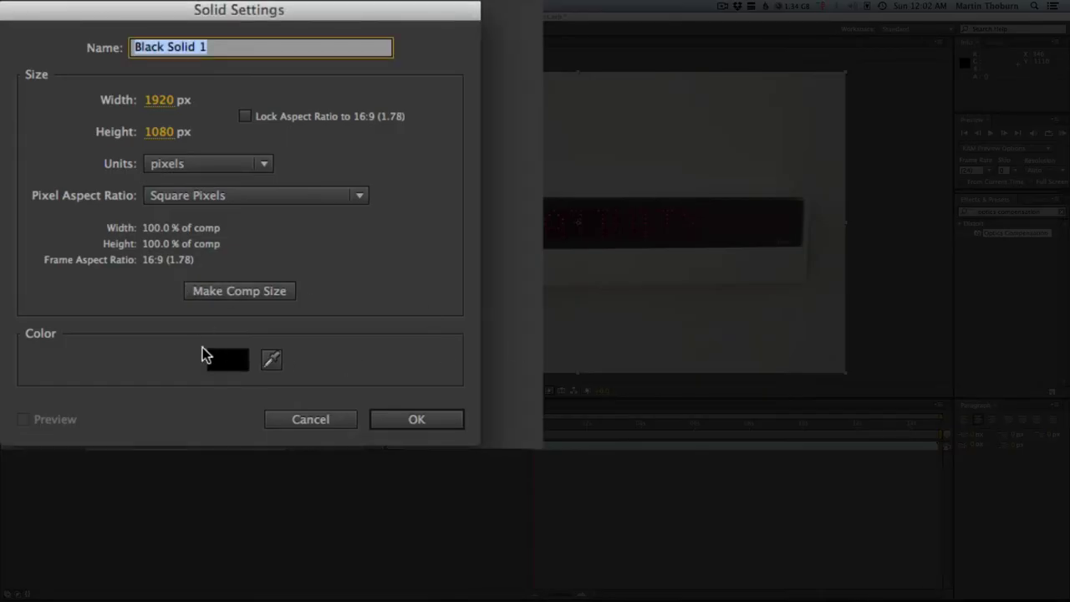
pyautogui.click(213, 359)
pyautogui.click(203, 100)
pyautogui.click(264, 43)
pyautogui.moveTo(310, 109); pyautogui.dragTo(304, 77)
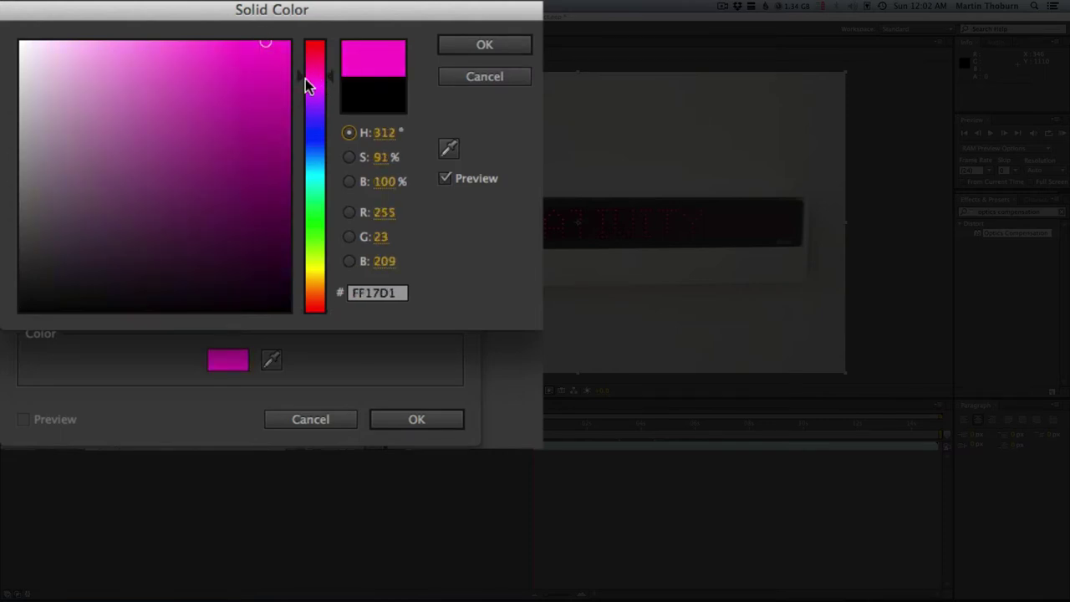
pyautogui.click(290, 41)
pyautogui.click(466, 48)
pyautogui.click(418, 418)
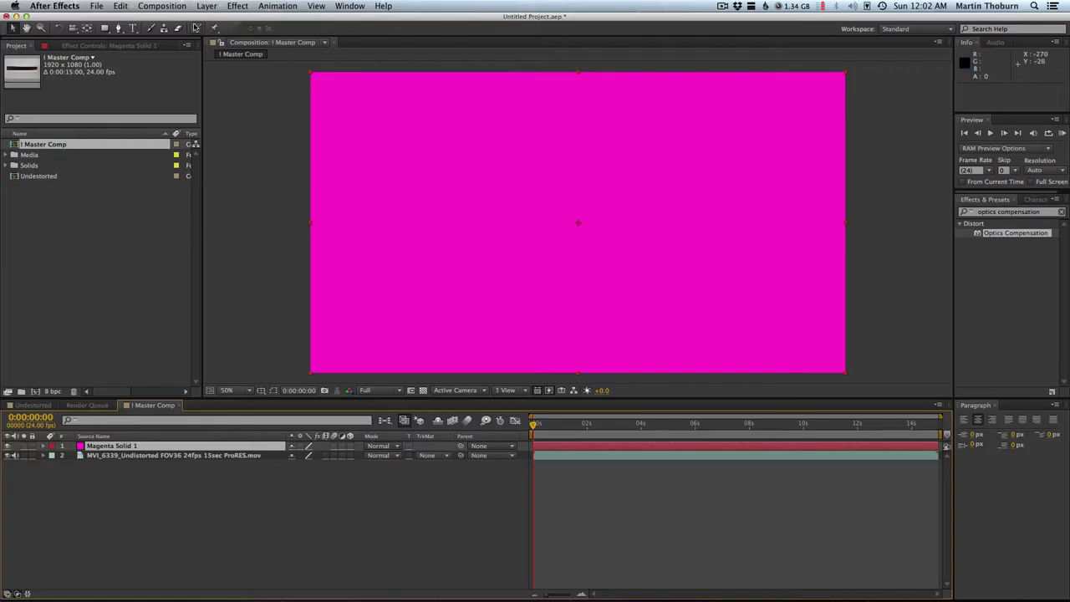
# Paste the copied corner-pin tracking onto Magenta Solid 1 and scrub to confirm it follows the sign
pyautogui.click(119, 6)
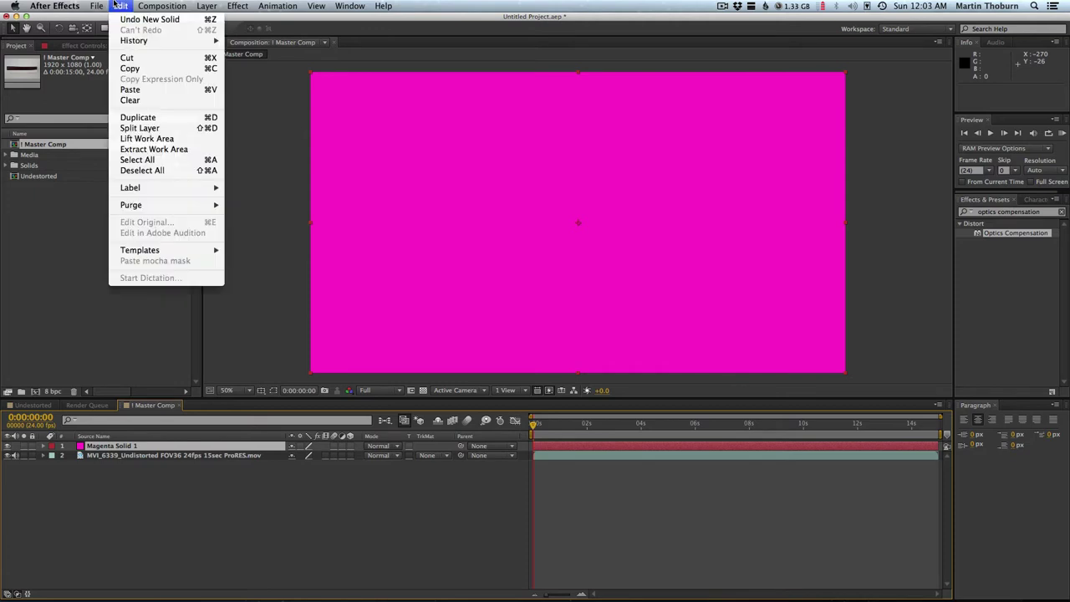
pyautogui.click(131, 89)
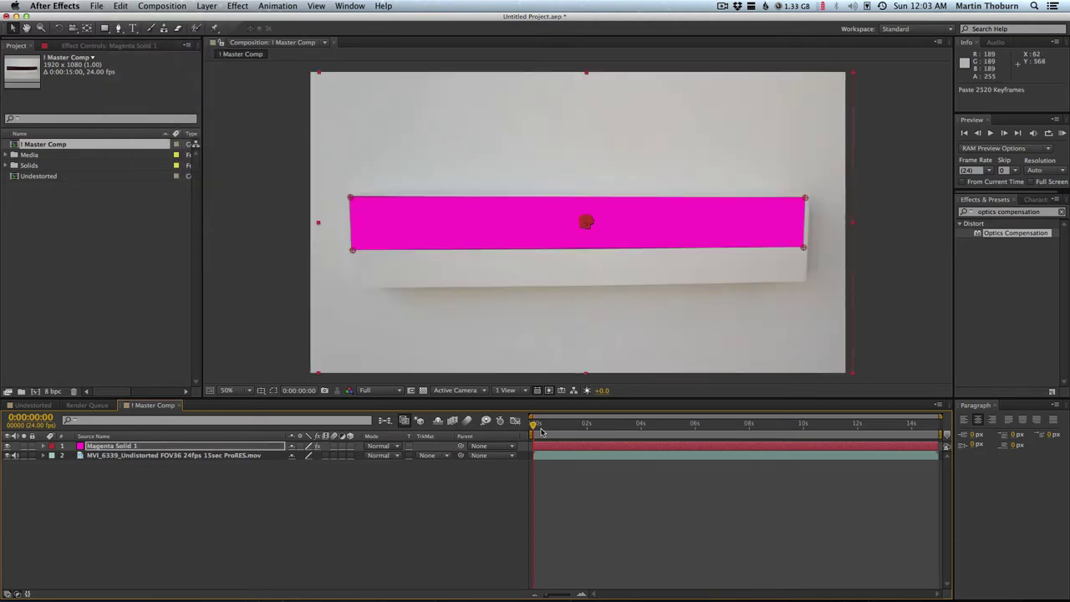
pyautogui.moveTo(540, 430); pyautogui.dragTo(841, 438)
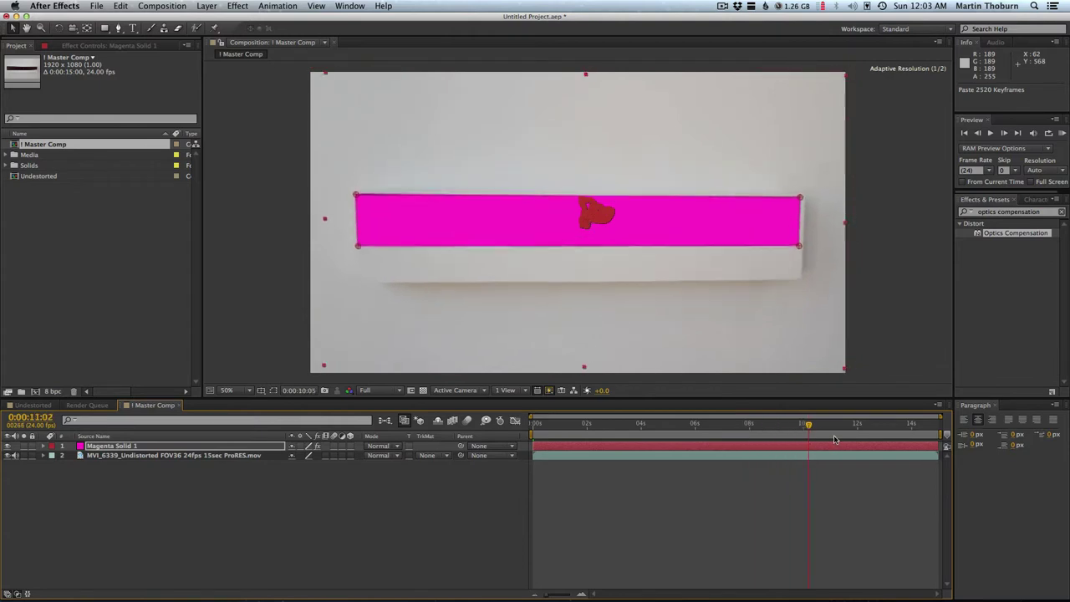
pyautogui.moveTo(840, 439)
pyautogui.mouseDown()
pyautogui.moveTo(851, 431)
pyautogui.moveTo(585, 422)
pyautogui.moveTo(928, 416)
pyautogui.moveTo(577, 426)
pyautogui.moveTo(900, 441)
pyautogui.moveTo(671, 441)
pyautogui.moveTo(848, 451)
pyautogui.moveTo(612, 441)
pyautogui.mouseUp()
pyautogui.click(656, 486)
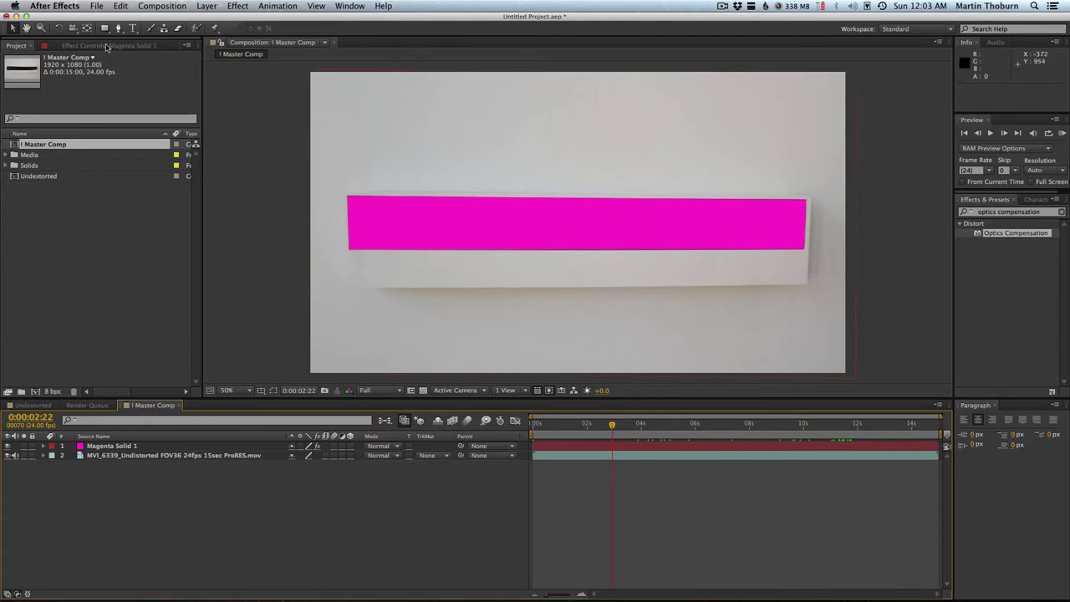
# Save the project as 'Demo LED' in the Desktop's LED Tutorial folder
pyautogui.click(97, 6)
pyautogui.moveTo(111, 100)
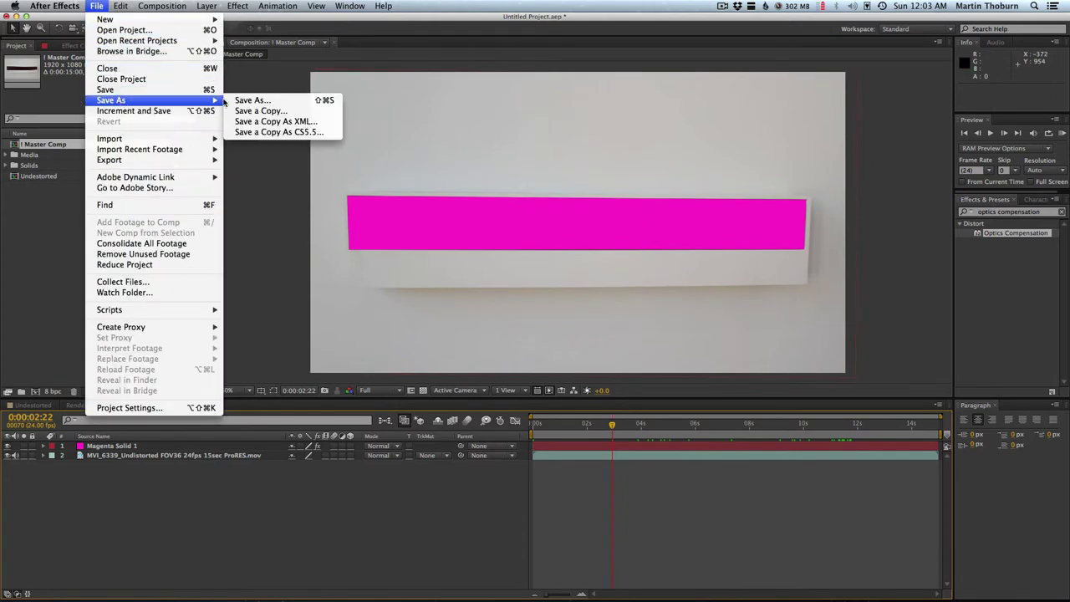
pyautogui.click(244, 100)
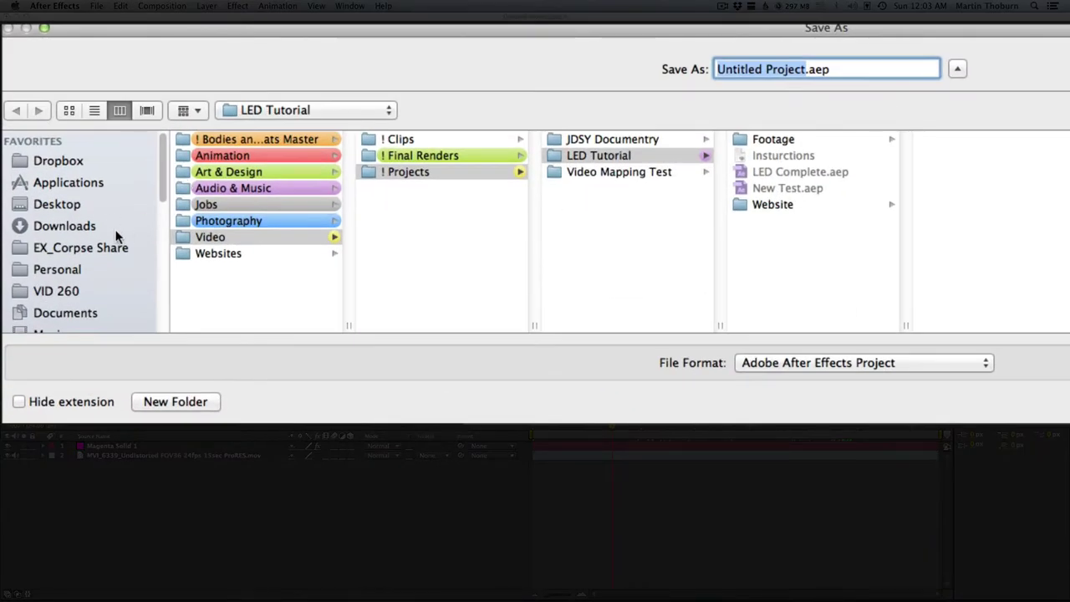
pyautogui.click(105, 214)
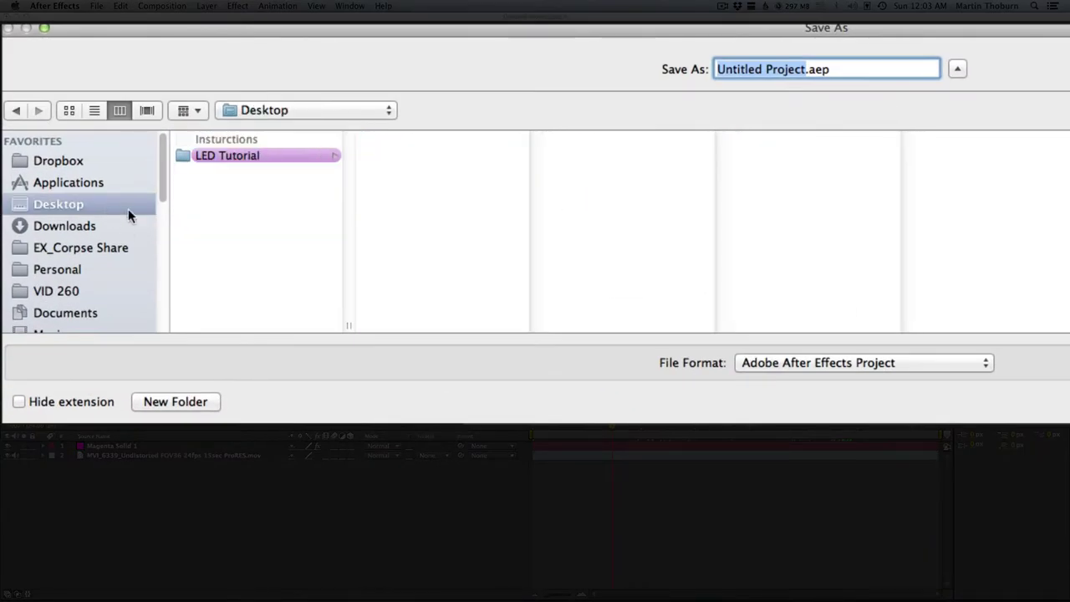
pyautogui.click(254, 156)
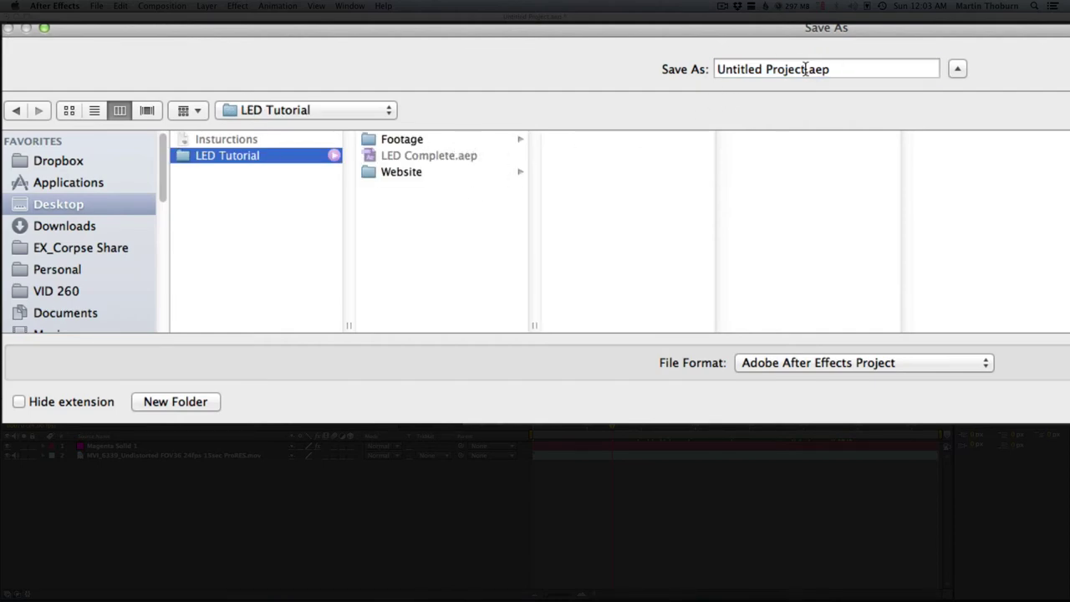
pyautogui.moveTo(810, 68); pyautogui.dragTo(717, 69)
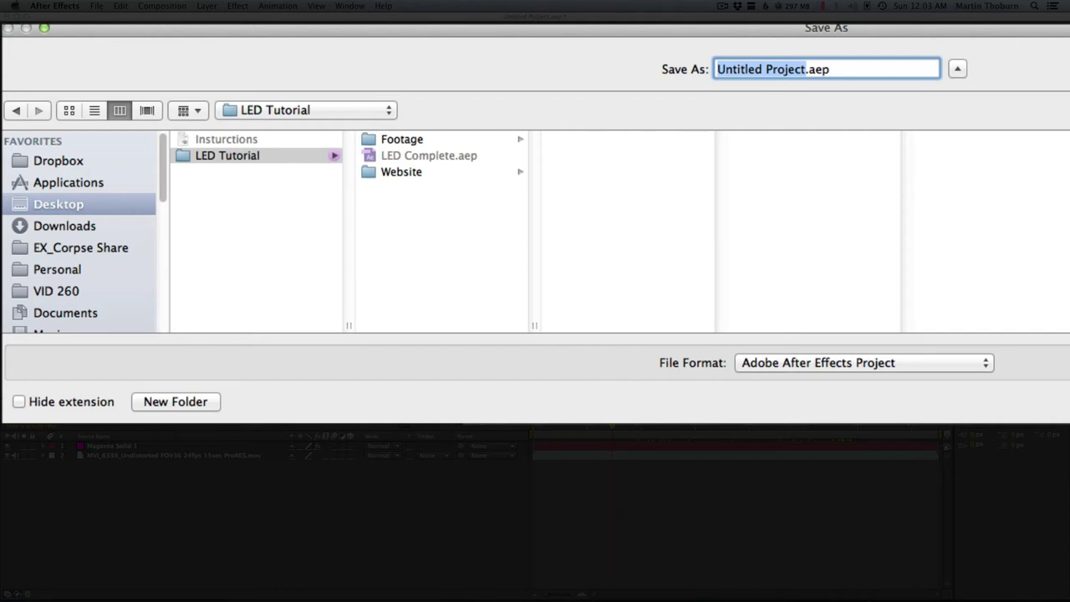
pyautogui.press('BackSpace')
pyautogui.write('Demo LED')
pyautogui.press('Return')
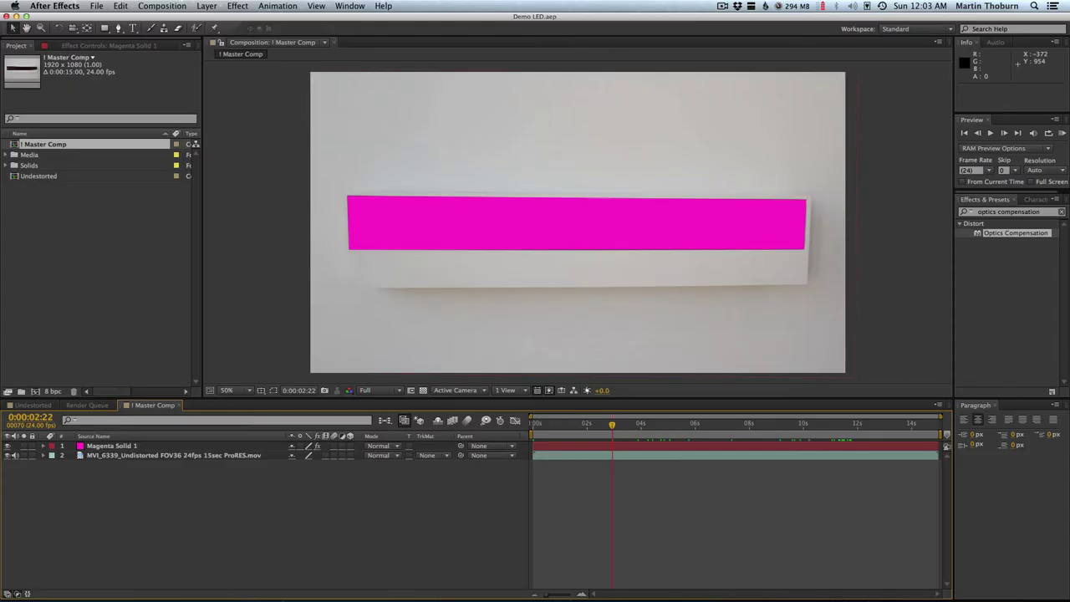
# Pre-compose Magenta Solid 1 into a new composition named 'LED Board'
pyautogui.click(242, 446)
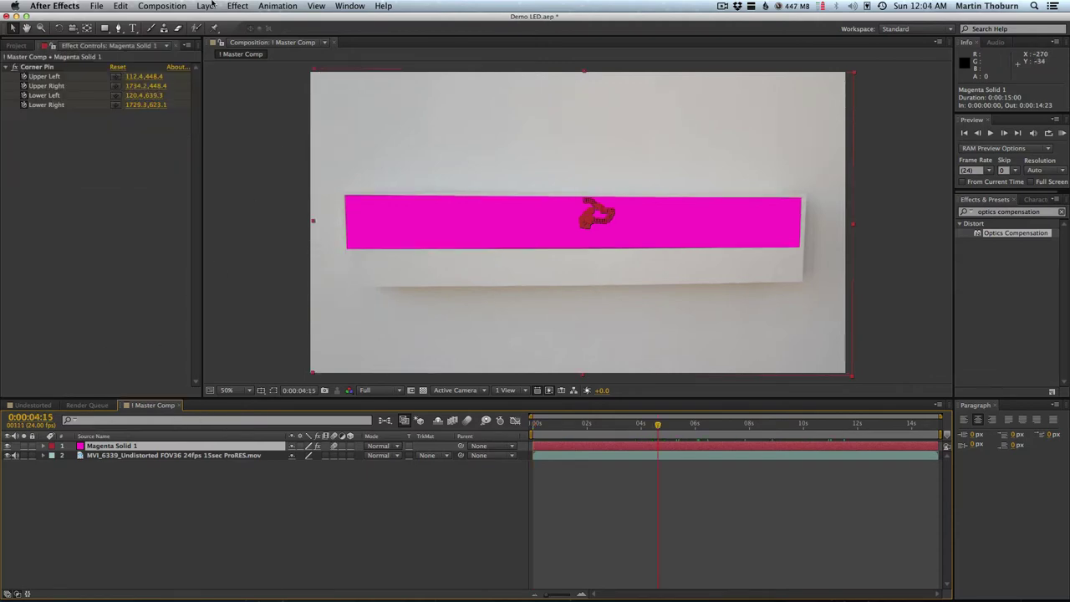
pyautogui.click(207, 6)
pyautogui.click(290, 566)
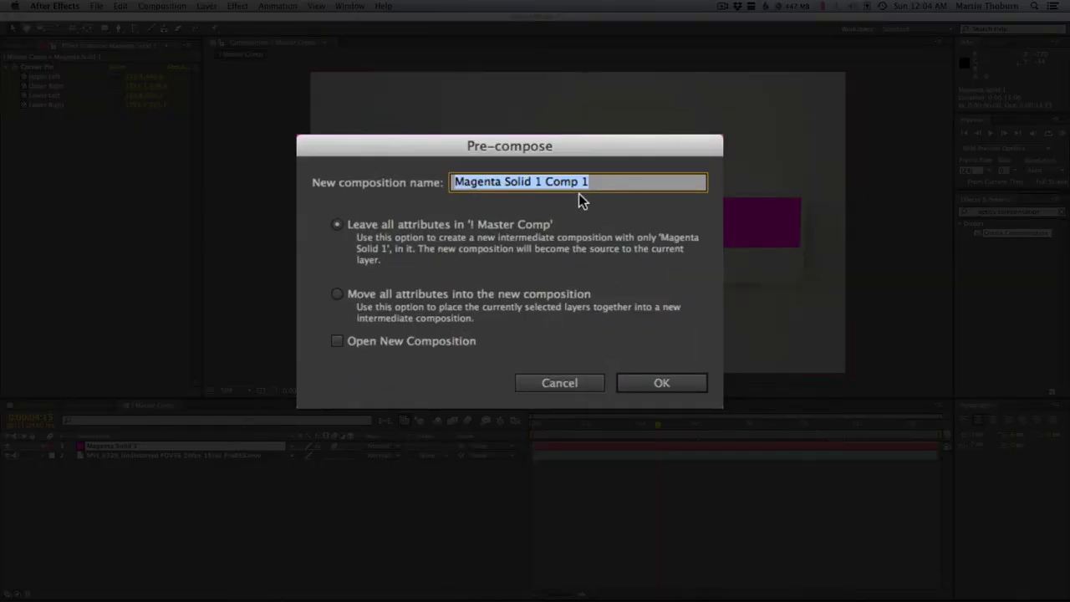
pyautogui.write('LED Board')
pyautogui.press('Return')
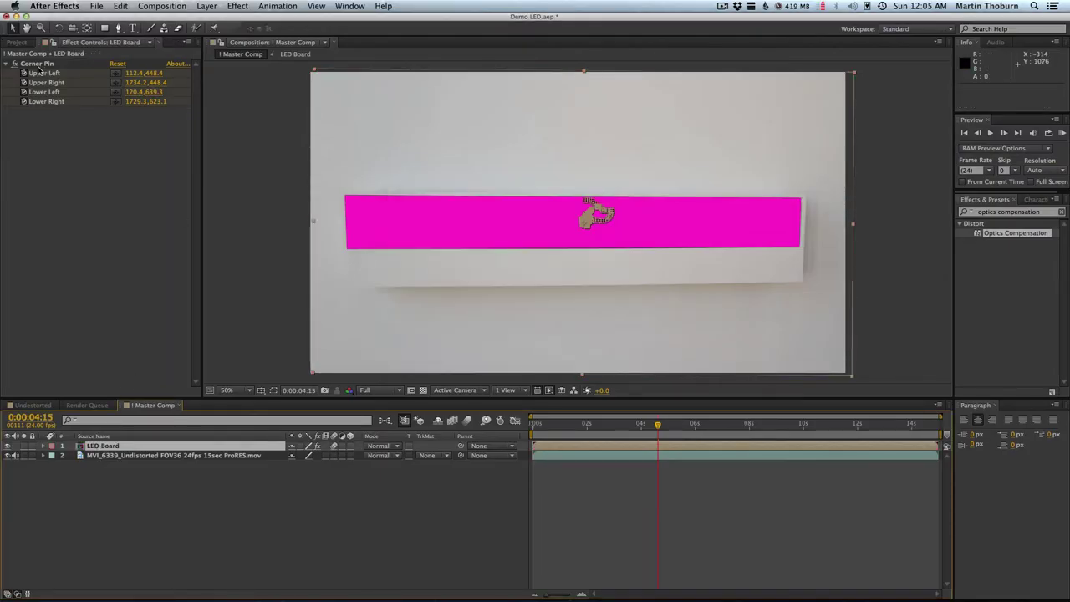
# Review LED Board's keyframed properties, then open the LED Board precomp
pyautogui.press('r')
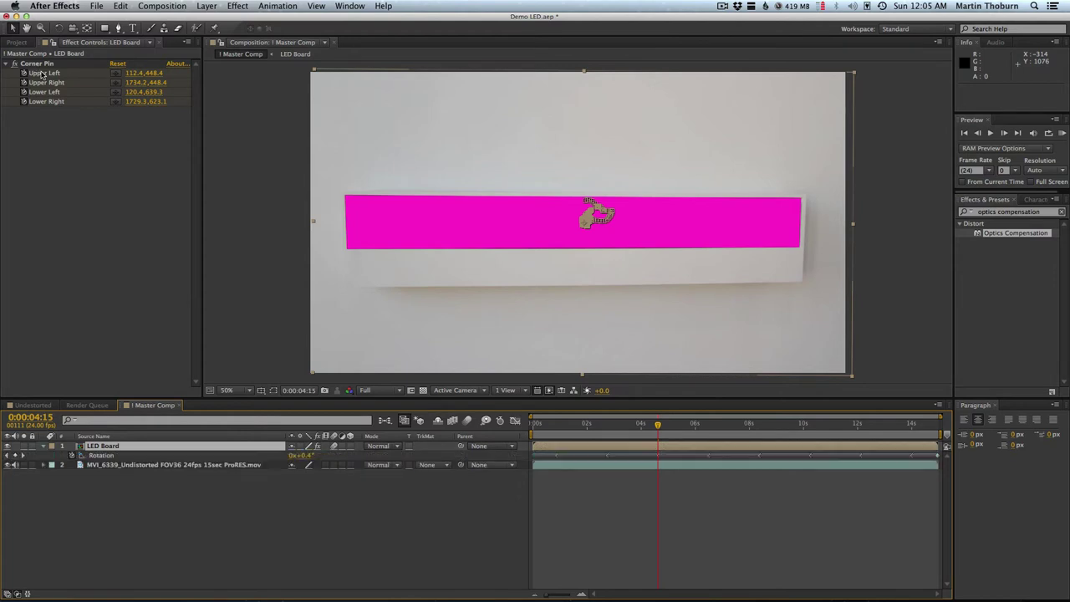
pyautogui.press('p')
pyautogui.press('u')
pyautogui.press('u')
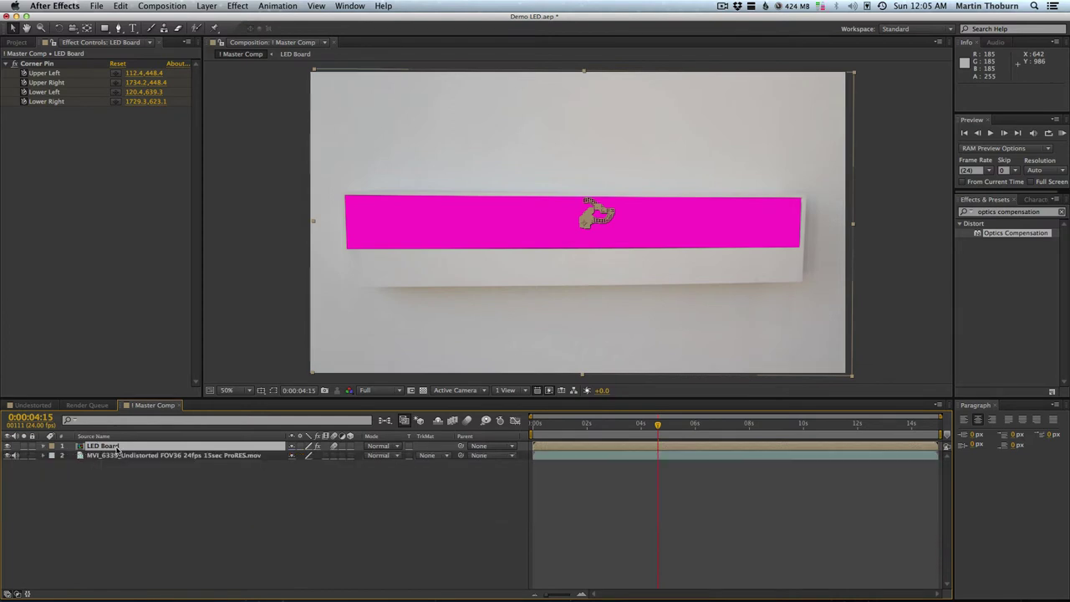
pyautogui.click(95, 447)
pyautogui.doubleClick(94, 447)
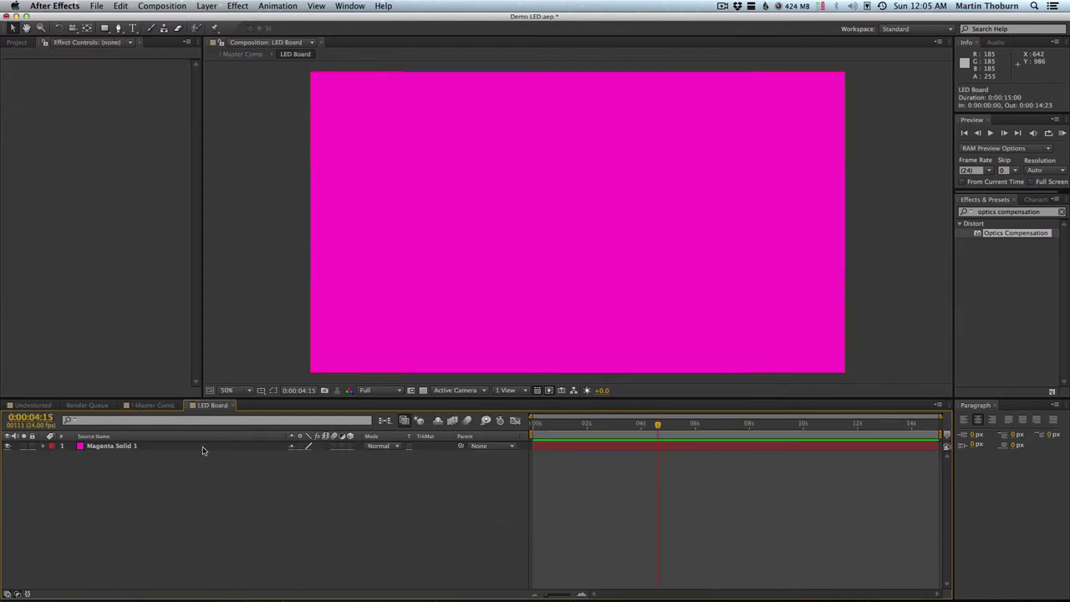
# Search Effects & Presets for 'grid' and apply the Grid effect to Magenta Solid 1
pyautogui.moveTo(546, 424); pyautogui.dragTo(733, 425)
pyautogui.click(146, 448)
pyautogui.doubleClick(986, 212)
pyautogui.press('BackSpace')
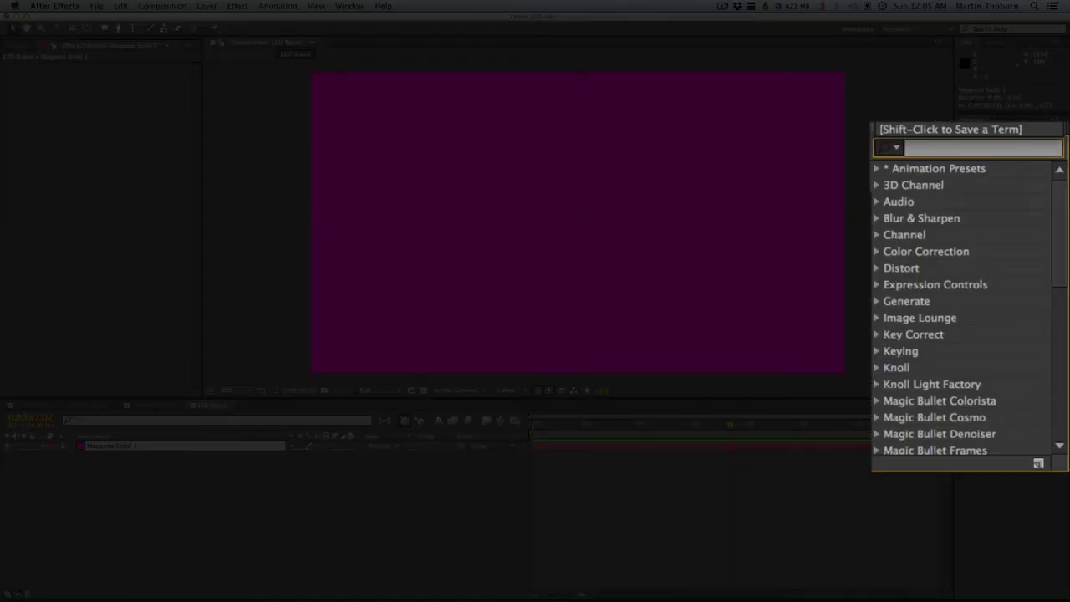
pyautogui.write('grid')
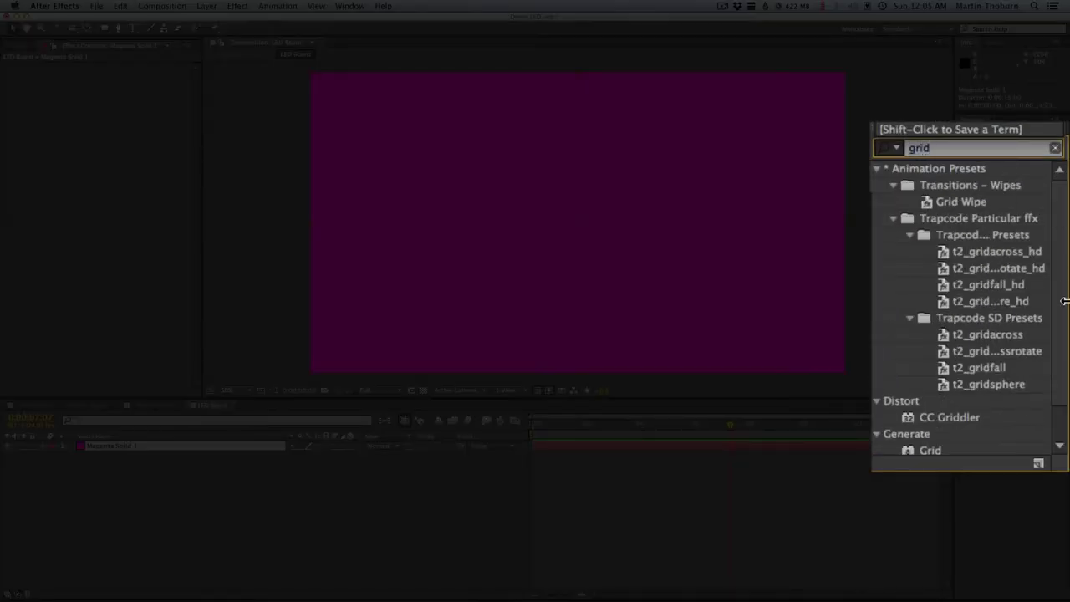
pyautogui.scroll(-2, 952, 330)
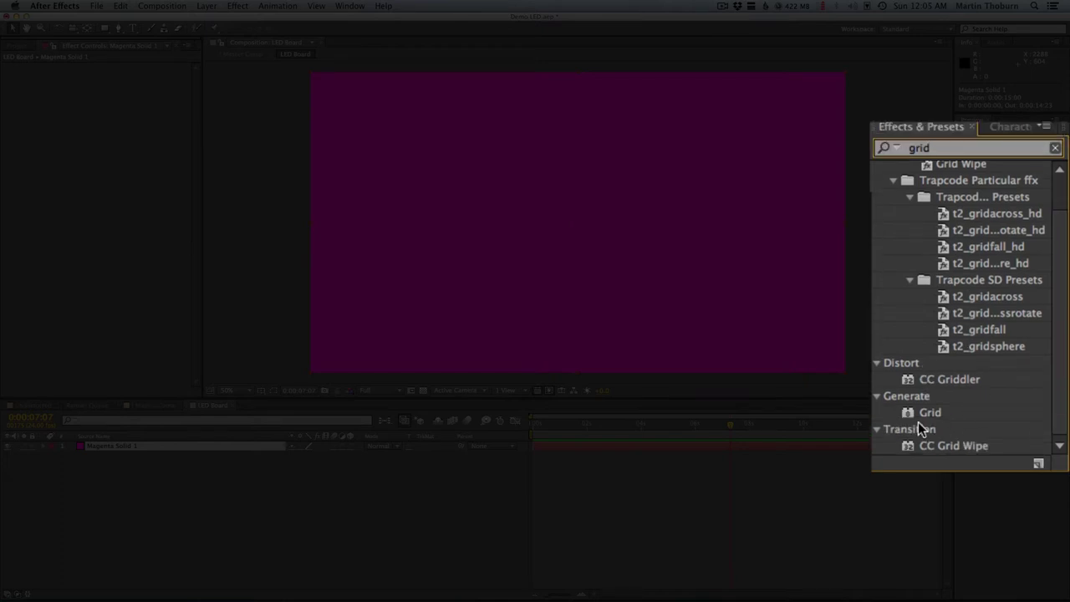
pyautogui.moveTo(989, 363); pyautogui.dragTo(123, 450)
# Move back to 0:00:04:20 and compare Master Comp with the LED Board comp
pyautogui.moveTo(600, 430)
pyautogui.mouseDown()
pyautogui.moveTo(680, 426)
pyautogui.moveTo(659, 437)
pyautogui.mouseUp()
pyautogui.click(153, 405)
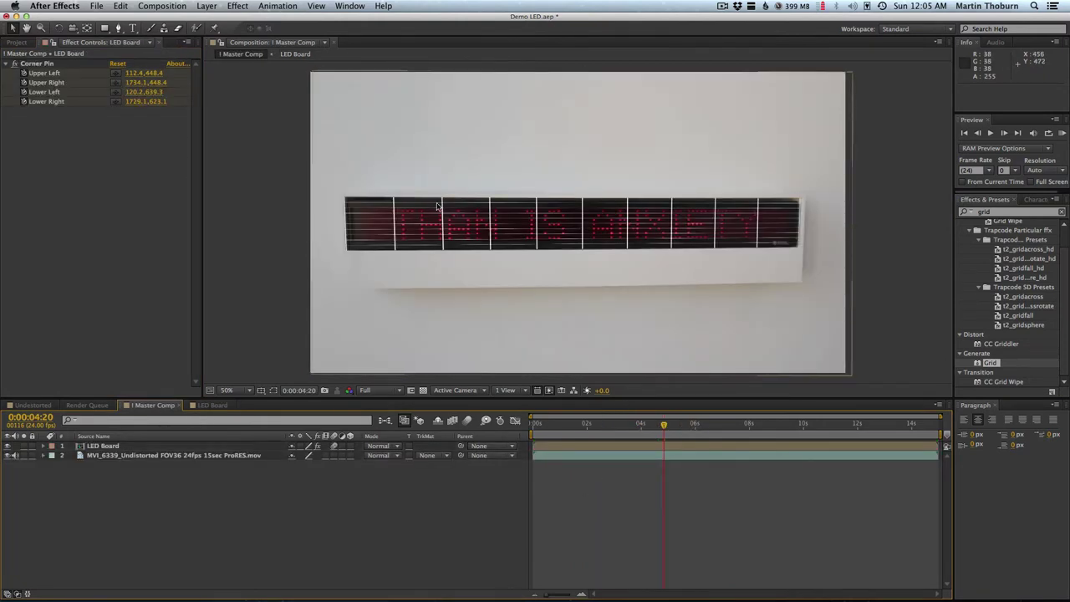
pyautogui.click(214, 405)
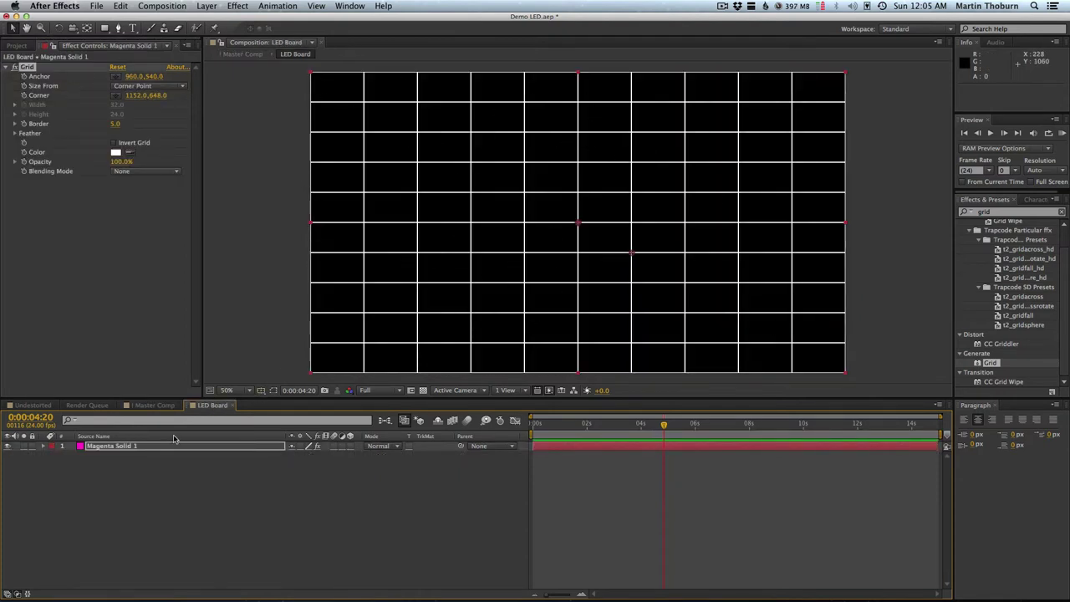
pyautogui.click(154, 405)
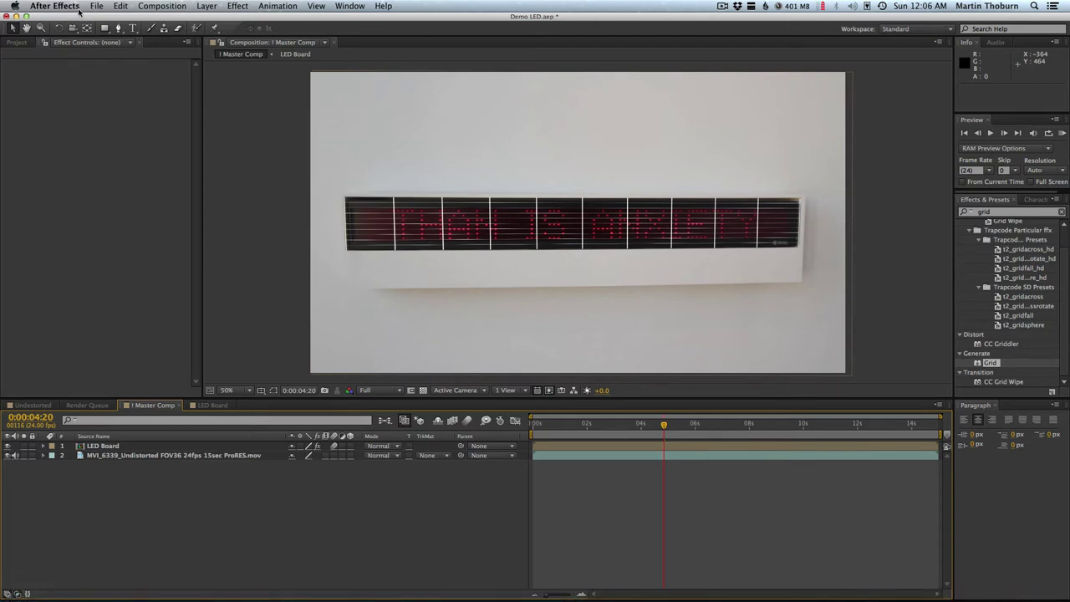
# In Finder, browse Footage > Original and view LED Original.jpg in an image viewer
pyautogui.click(12, 592)
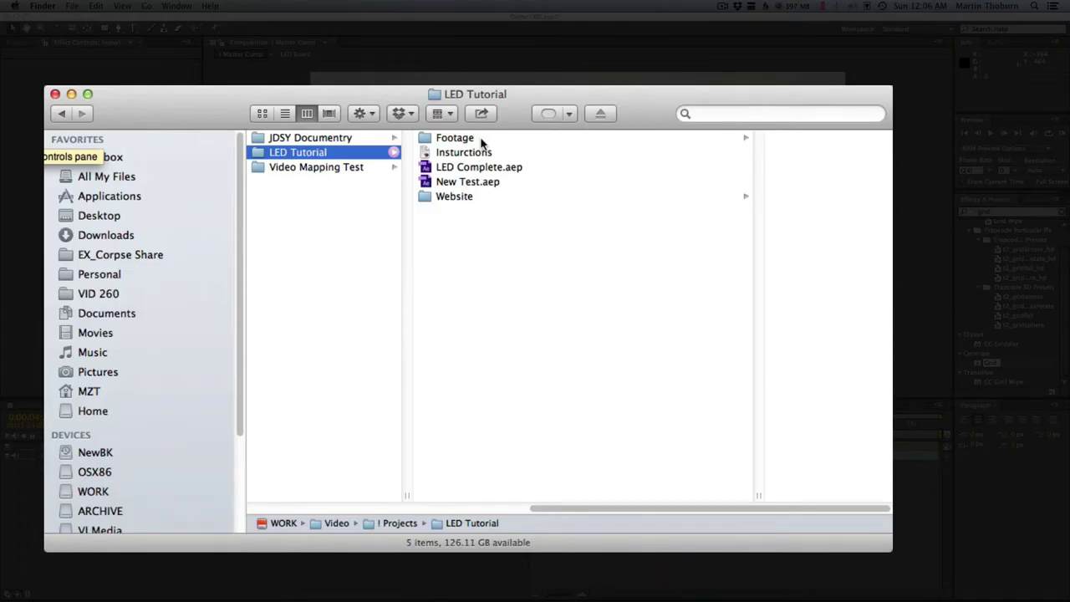
pyautogui.click(481, 141)
pyautogui.click(673, 150)
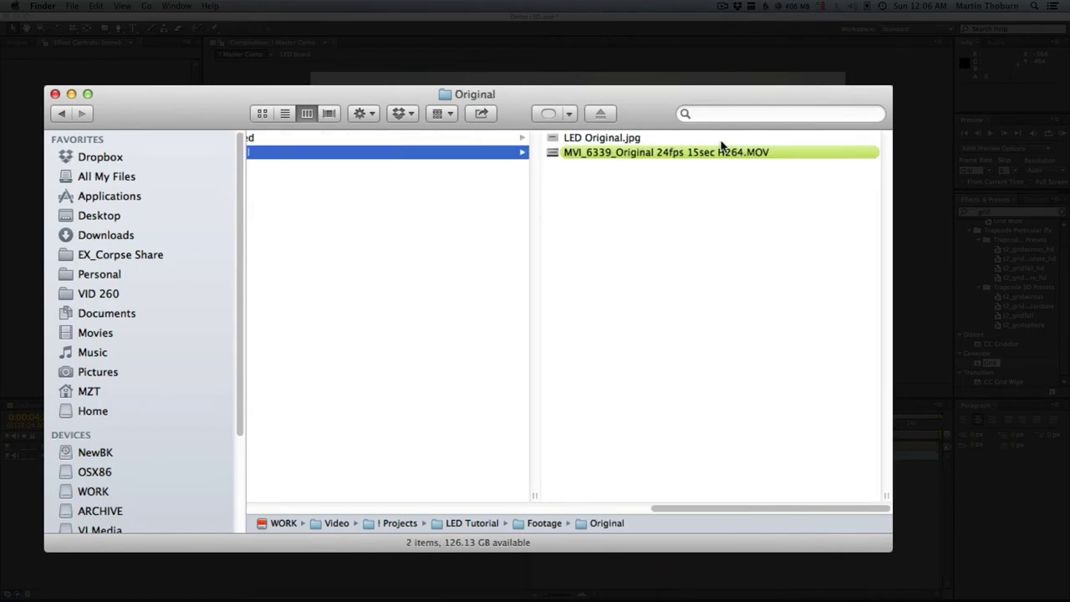
pyautogui.doubleClick(504, 137)
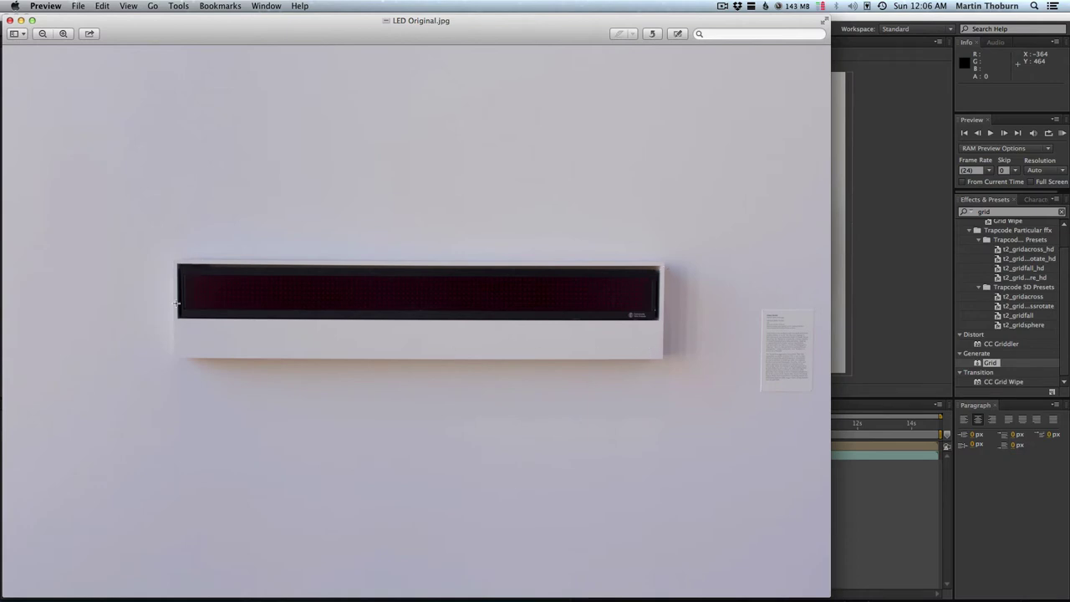
pyautogui.press('super+q')
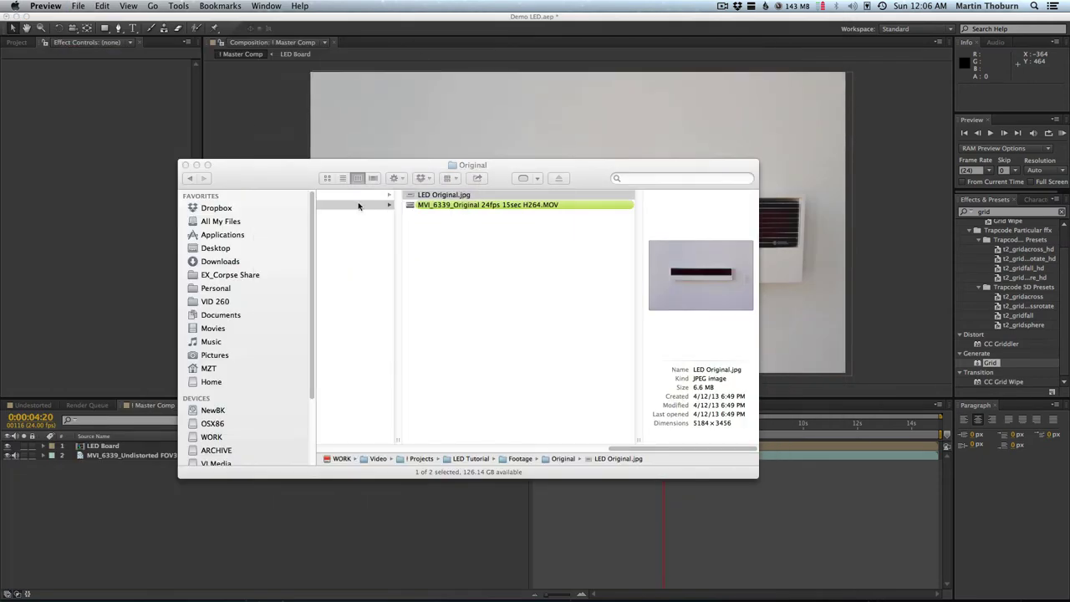
pyautogui.click(376, 198)
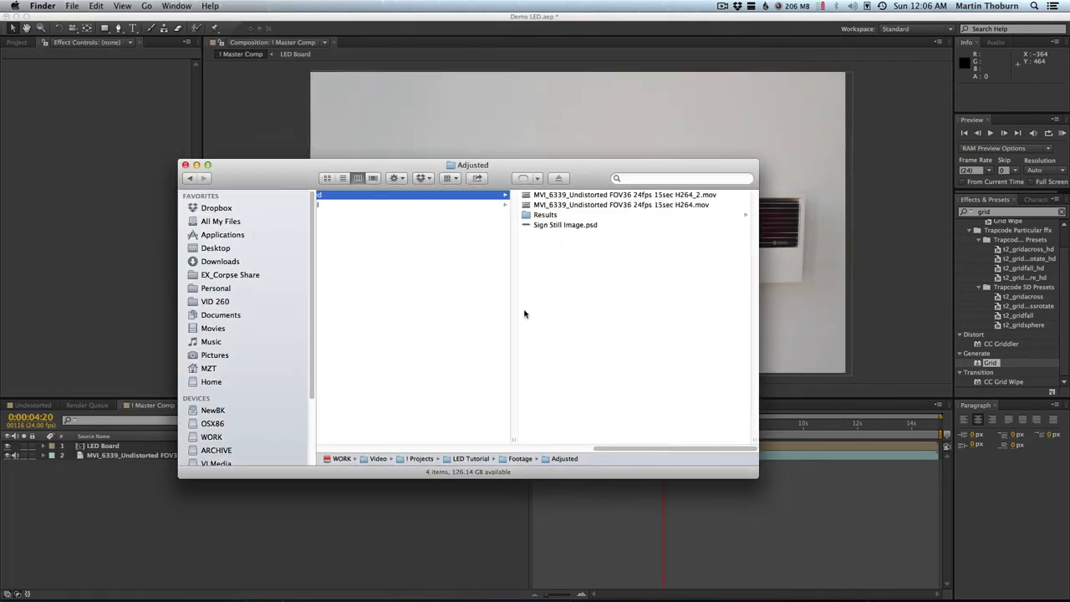
pyautogui.moveTo(613, 447); pyautogui.dragTo(484, 448)
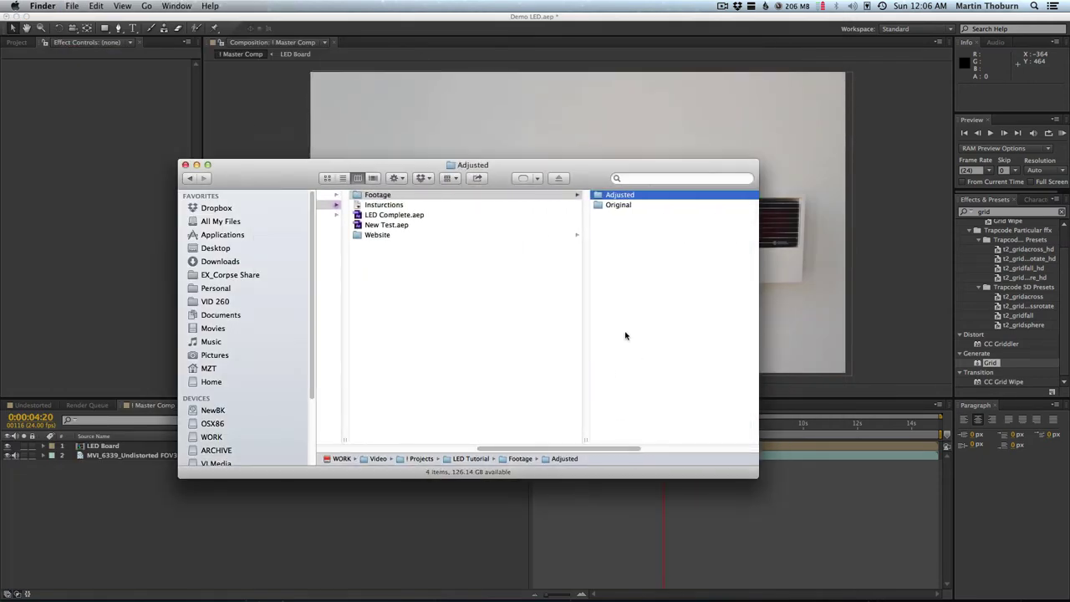
# Quick Look Sign Still Image.psd in the Adjusted folder and drag it into After Effects
pyautogui.click(625, 196)
pyautogui.click(577, 224)
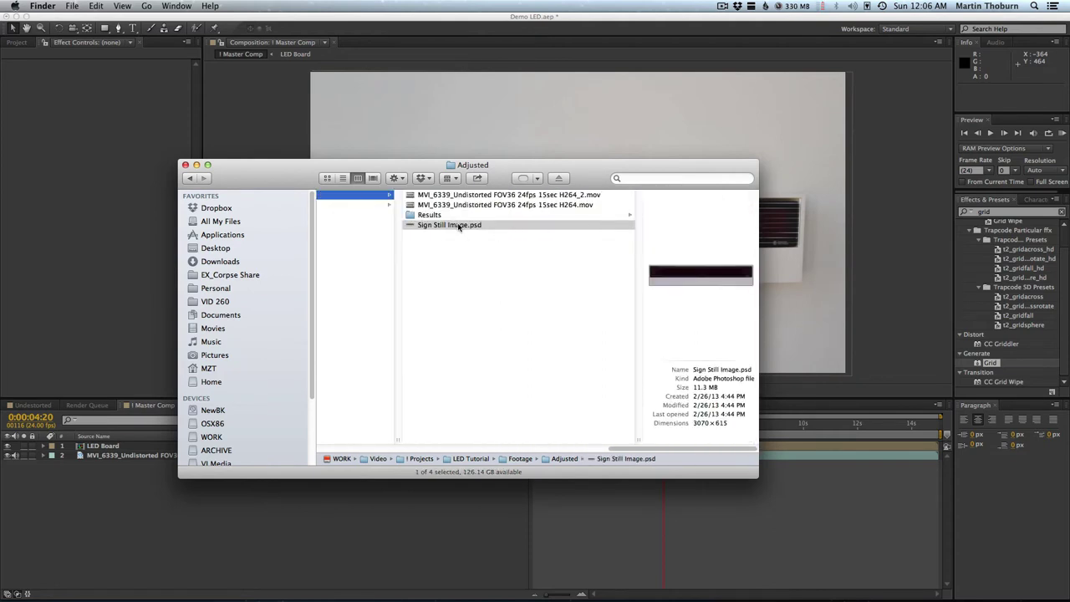
pyautogui.click(458, 226)
pyautogui.press('space')
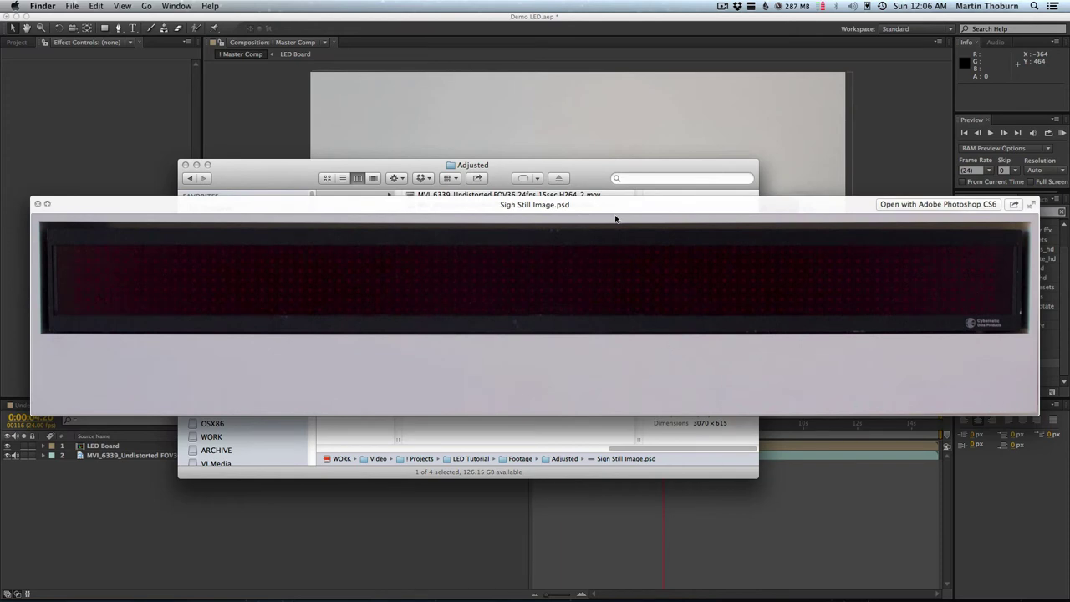
pyautogui.press('space')
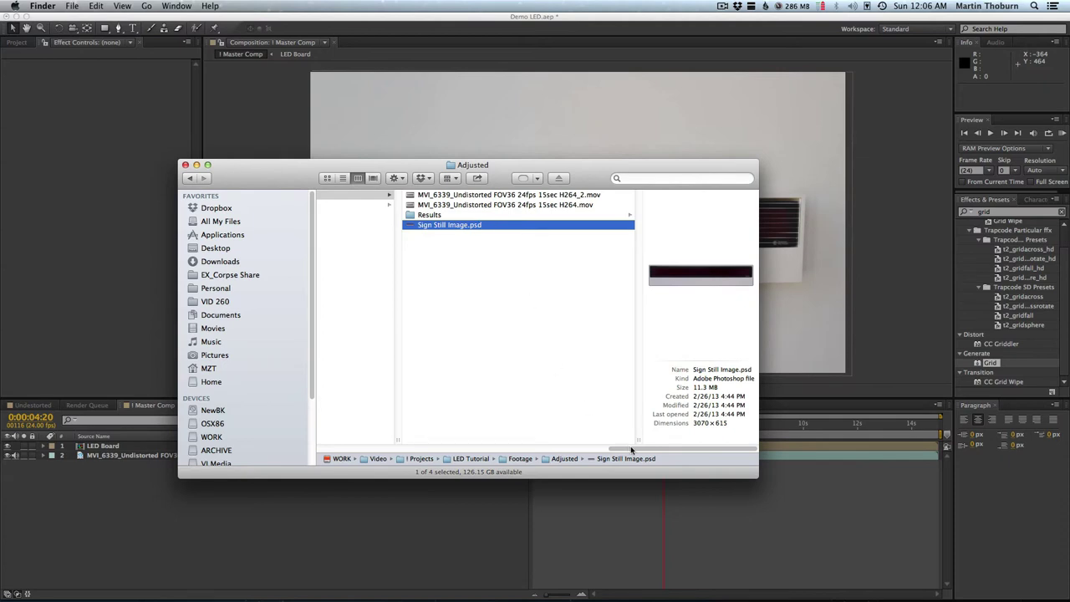
pyautogui.hscroll(-5, 631, 450)
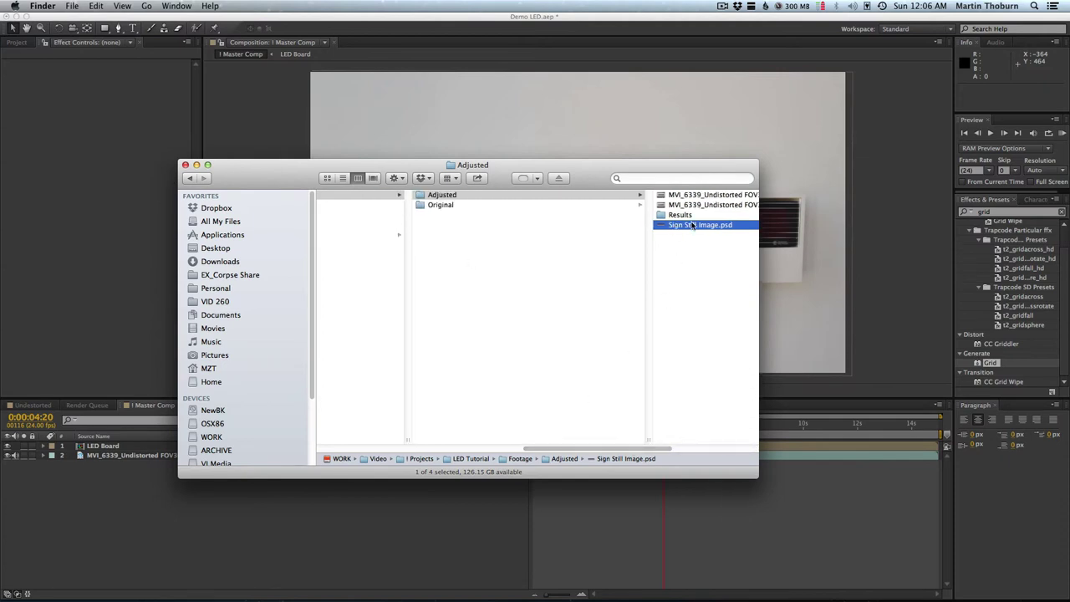
pyautogui.moveTo(693, 226); pyautogui.dragTo(18, 45)
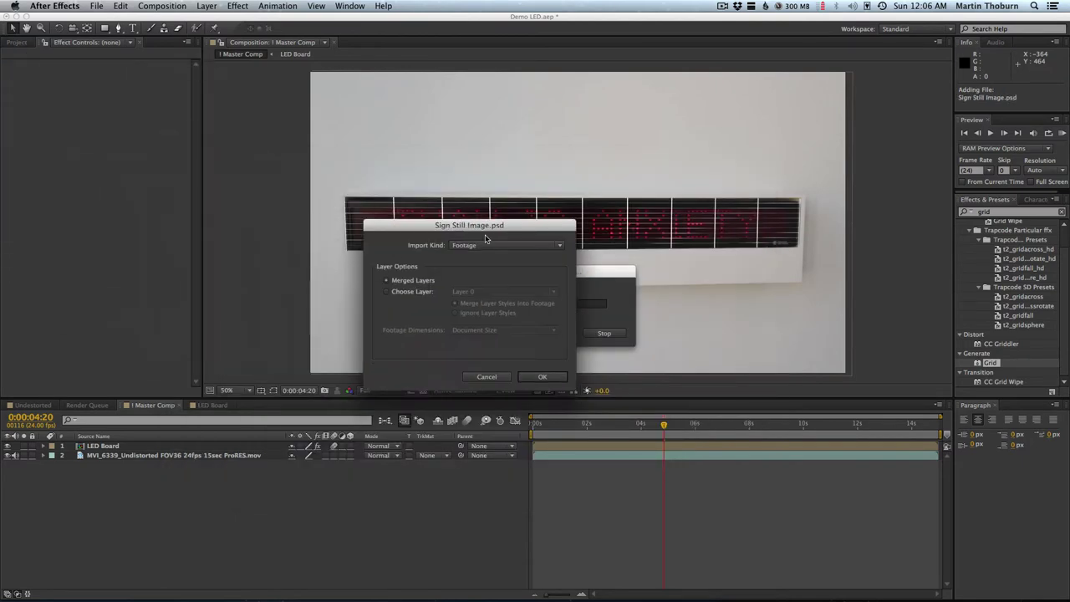
# Import Sign Still Image.psd as Footage with Merged Layers, then open the LED Board comp
pyautogui.click(498, 235)
pyautogui.click(538, 154)
pyautogui.click(368, 276)
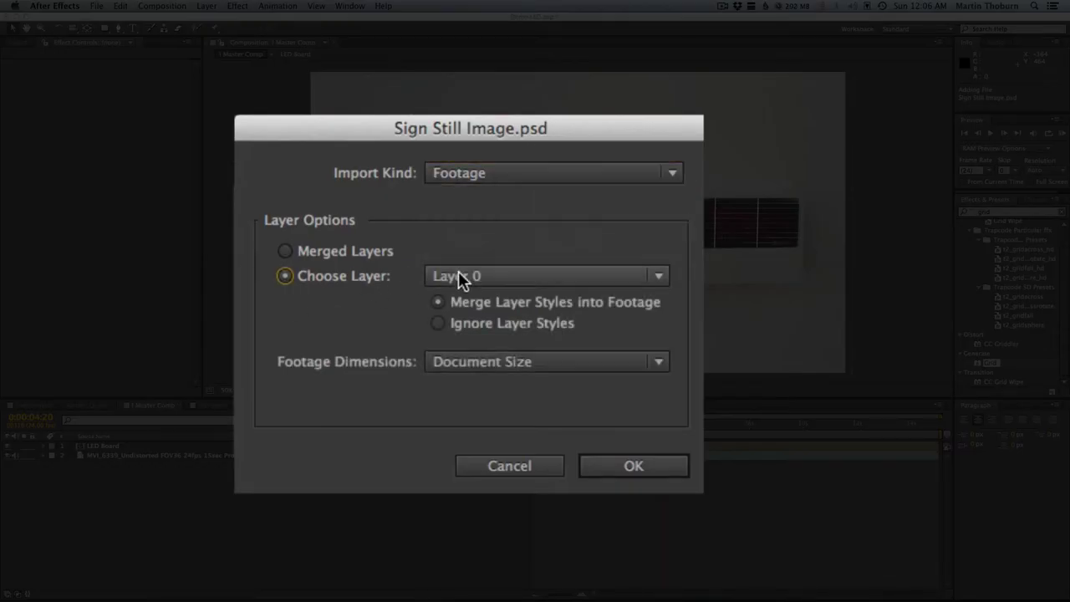
pyautogui.click(492, 276)
pyautogui.click(341, 251)
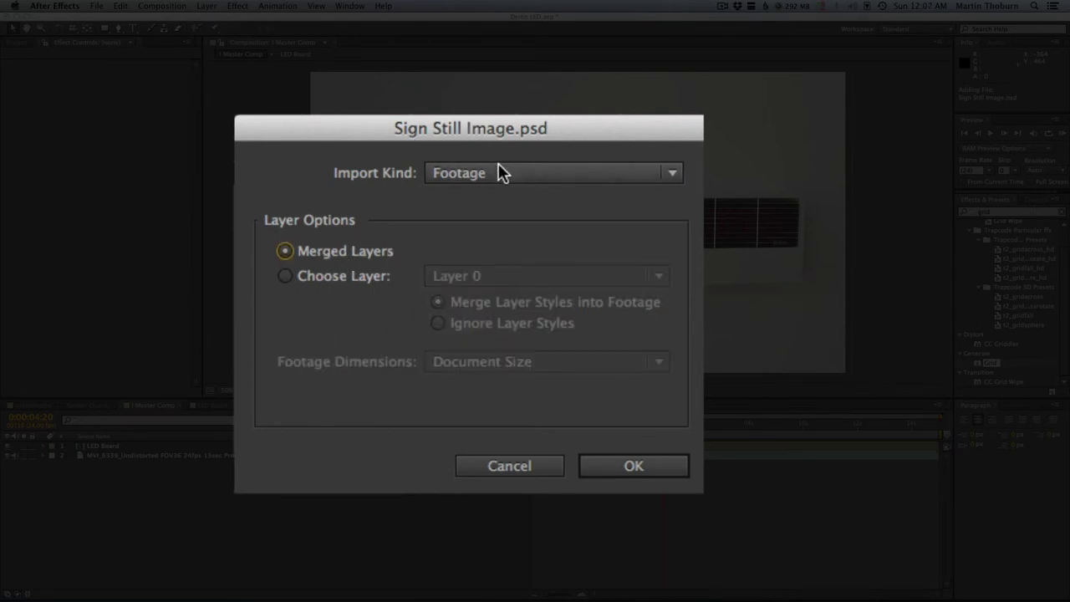
pyautogui.click(667, 466)
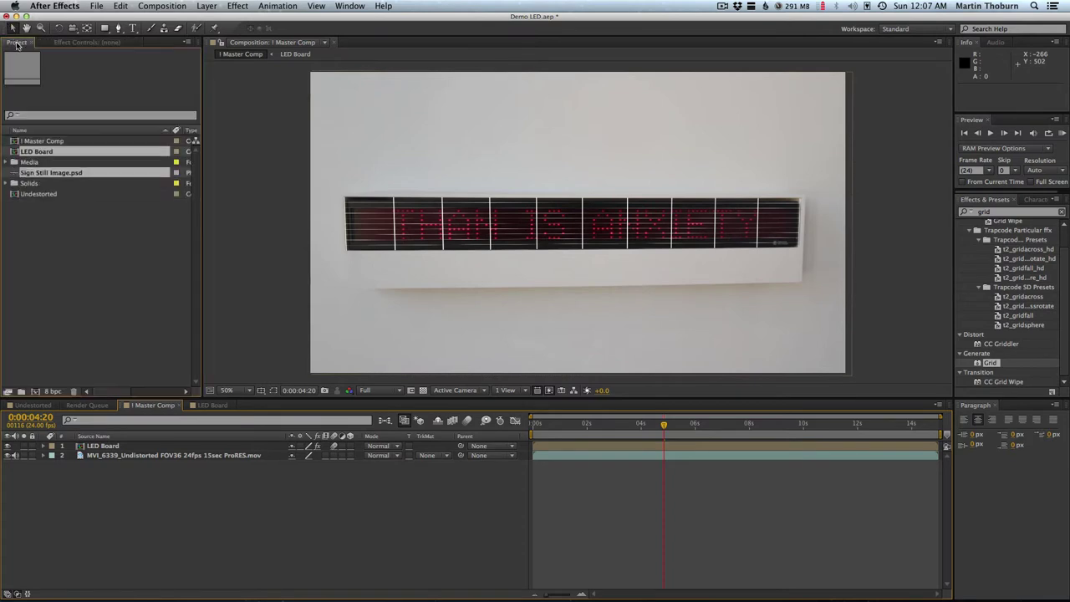
pyautogui.click(88, 173)
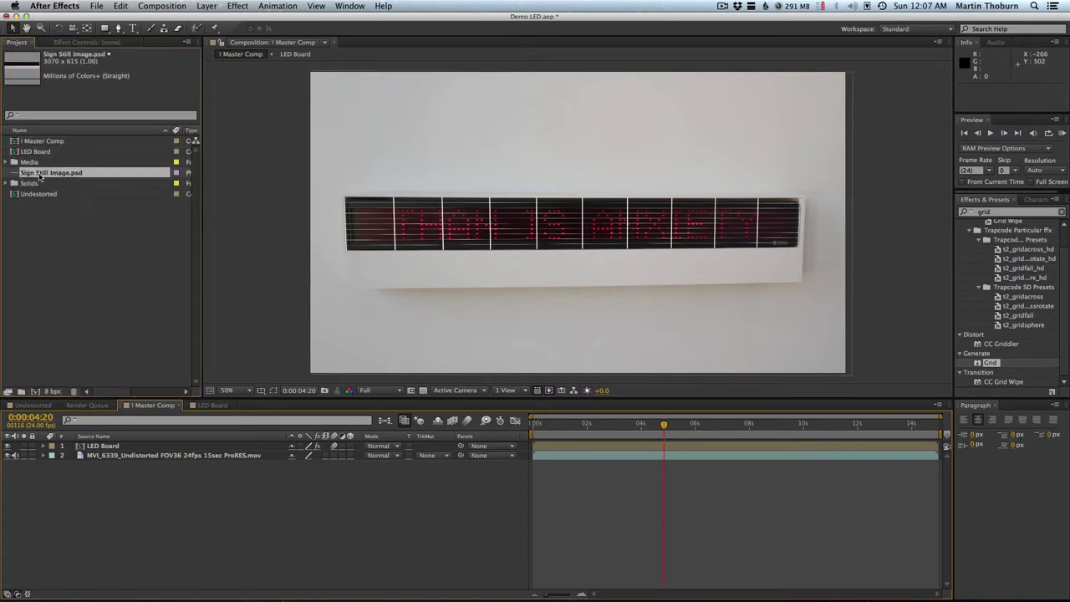
pyautogui.click(216, 405)
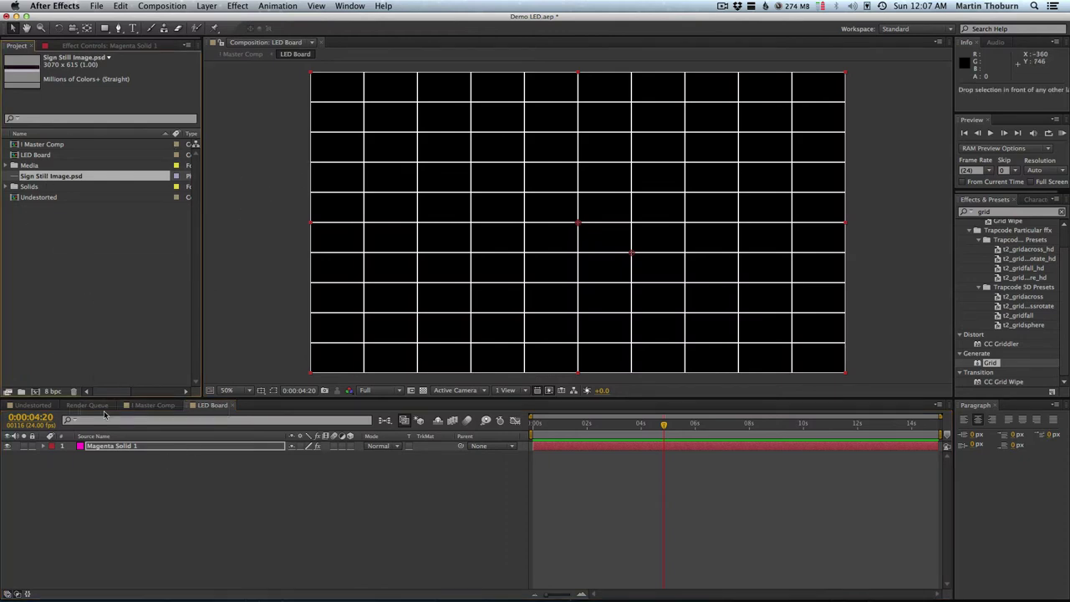
# Add Sign Still Image.psd as a layer in LED Board and scale it to 64%
pyautogui.moveTo(40, 178); pyautogui.dragTo(138, 441)
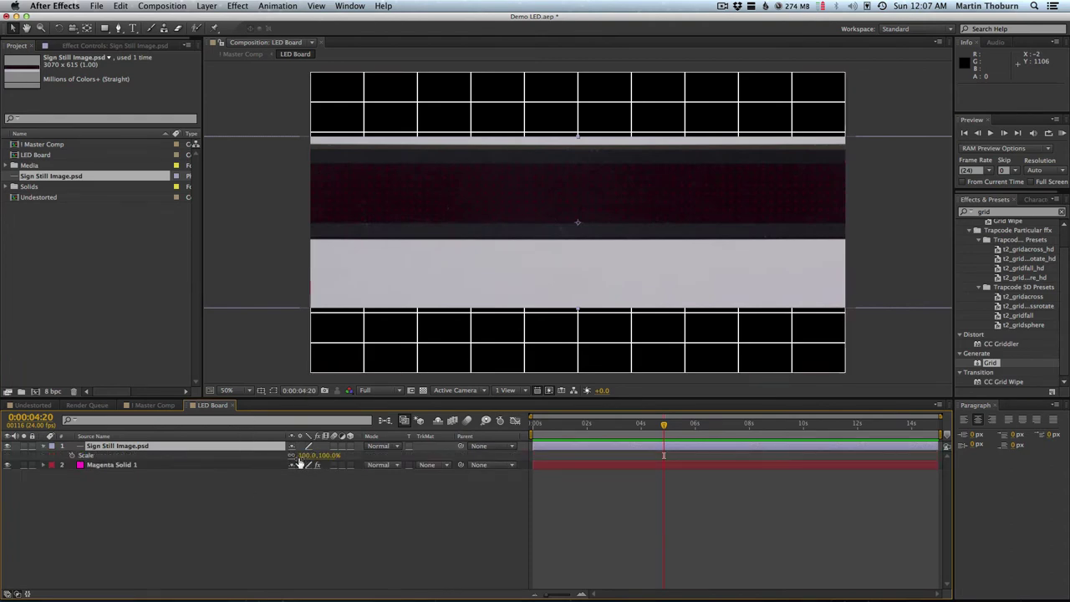
pyautogui.press('s')
pyautogui.moveTo(311, 455); pyautogui.dragTo(285, 458)
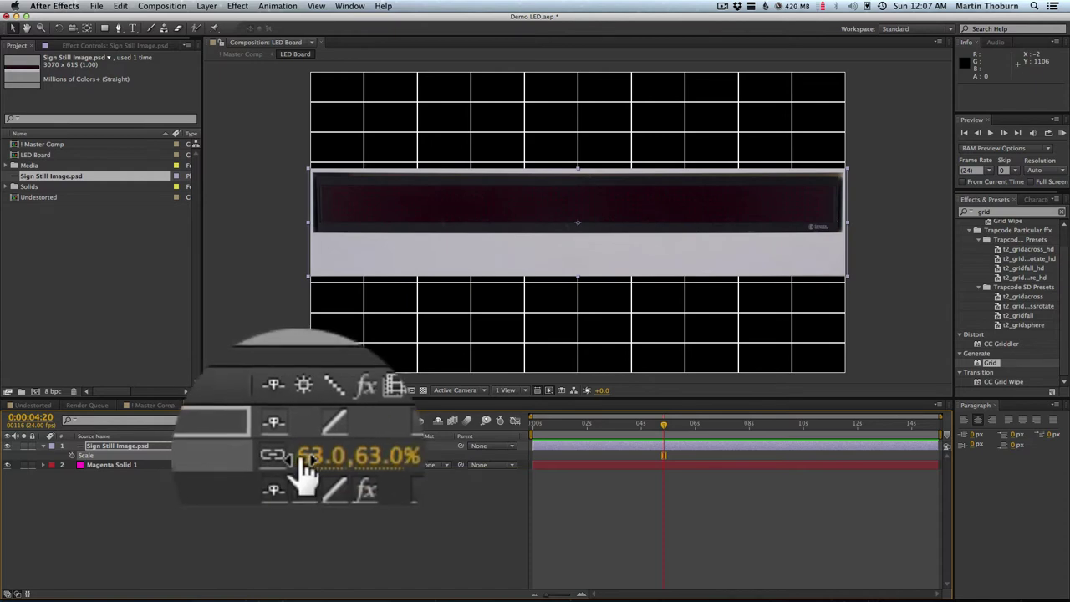
pyautogui.click(301, 455)
pyautogui.write('64')
pyautogui.press('Return')
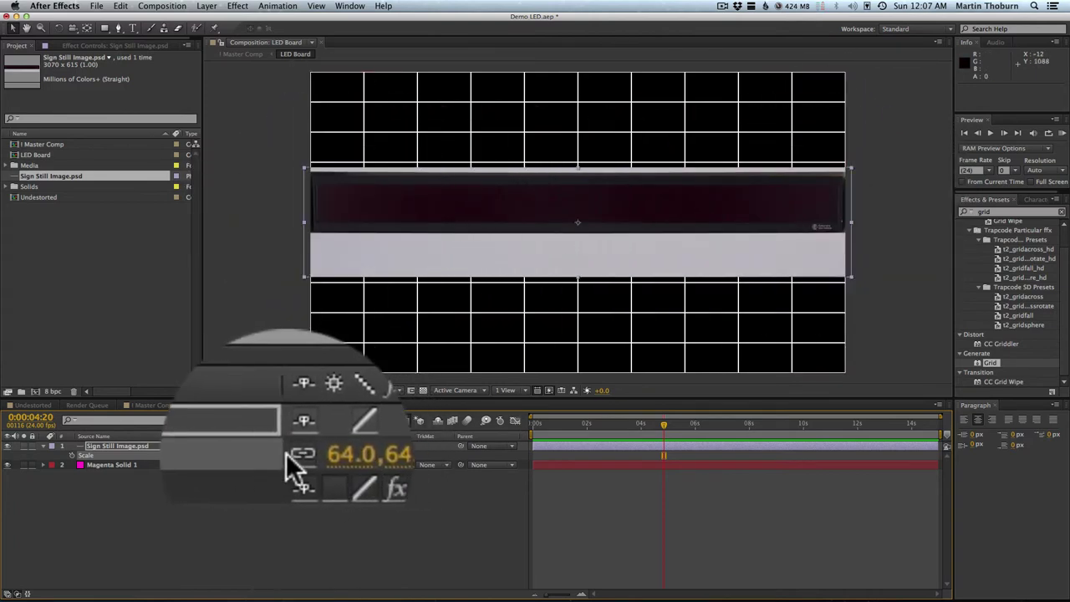
# Unlink scale proportions, stretch the sign still vertically to 336%, and move it down
pyautogui.moveTo(330, 455); pyautogui.dragTo(336, 454)
pyautogui.hotkey('ctrl', 'z')
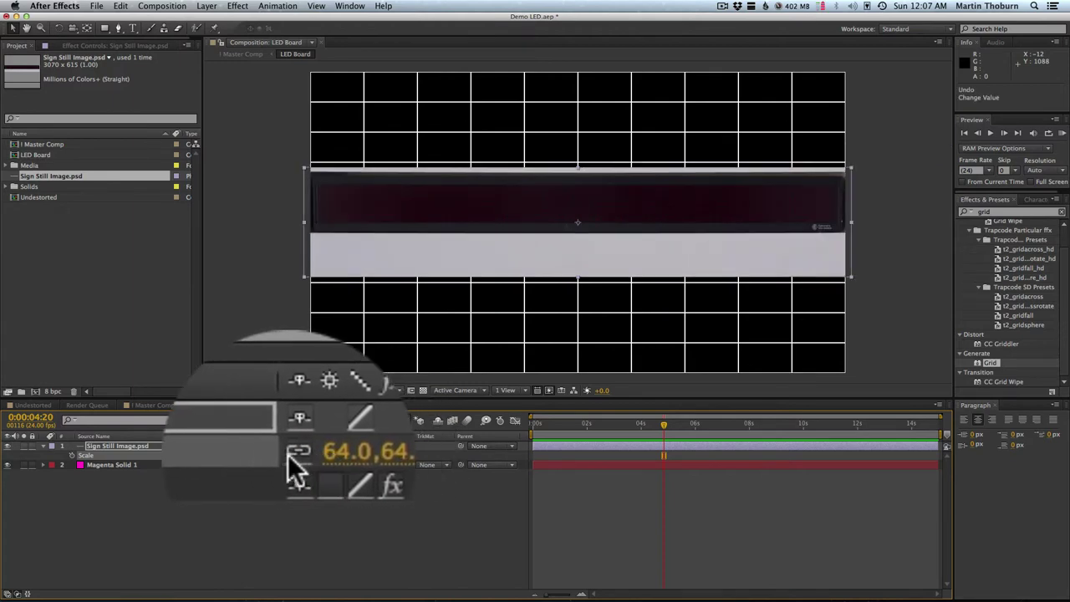
pyautogui.click(290, 456)
pyautogui.moveTo(322, 455); pyautogui.dragTo(444, 438)
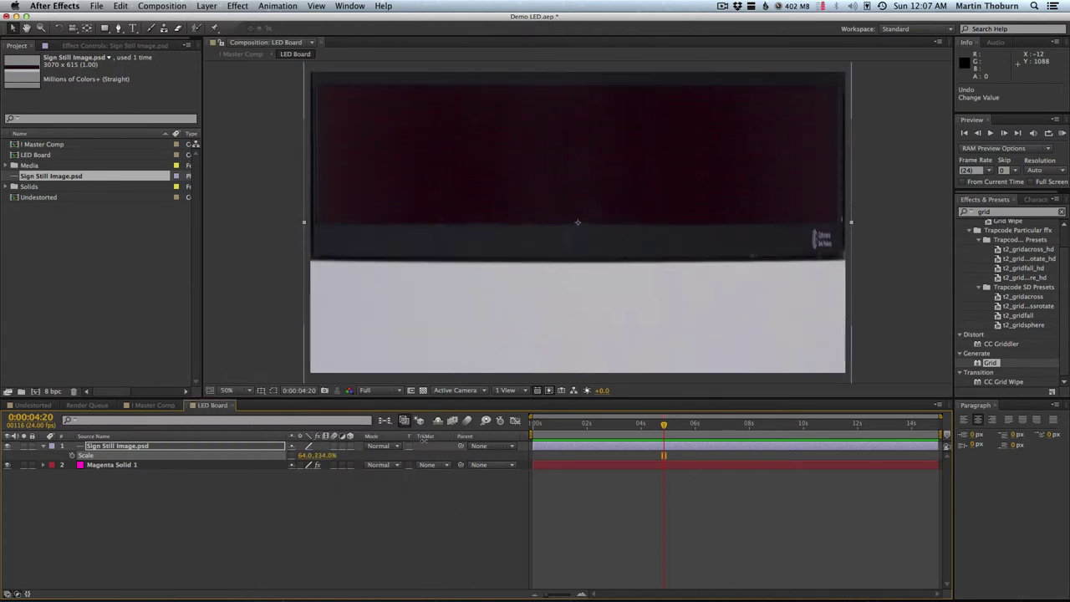
pyautogui.moveTo(543, 252)
pyautogui.mouseDown()
pyautogui.moveTo(542, 305)
pyautogui.moveTo(523, 342)
pyautogui.mouseUp()
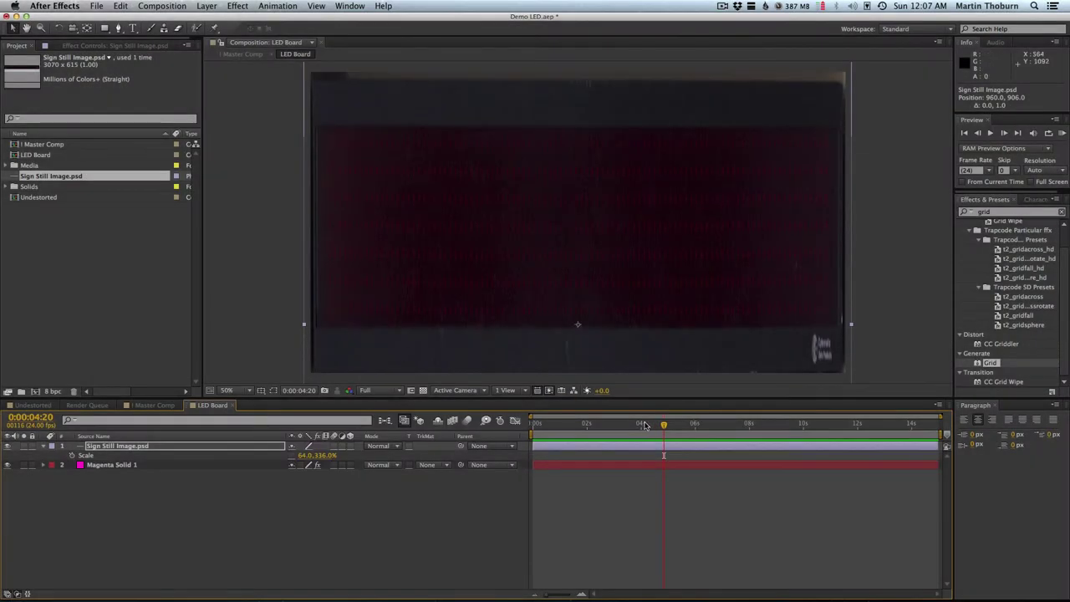
pyautogui.click(881, 424)
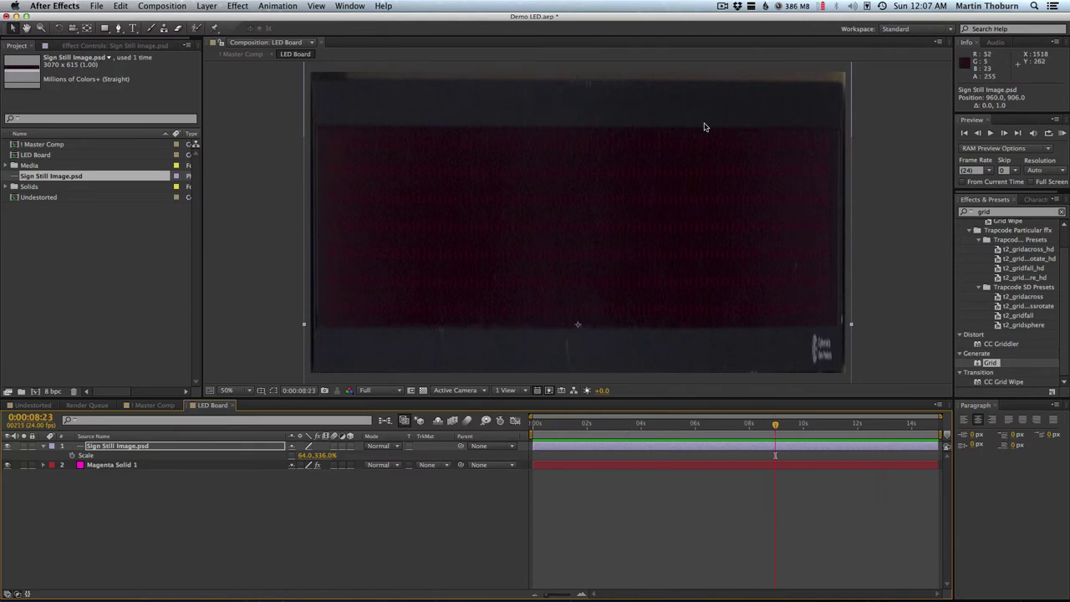
pyautogui.click(152, 405)
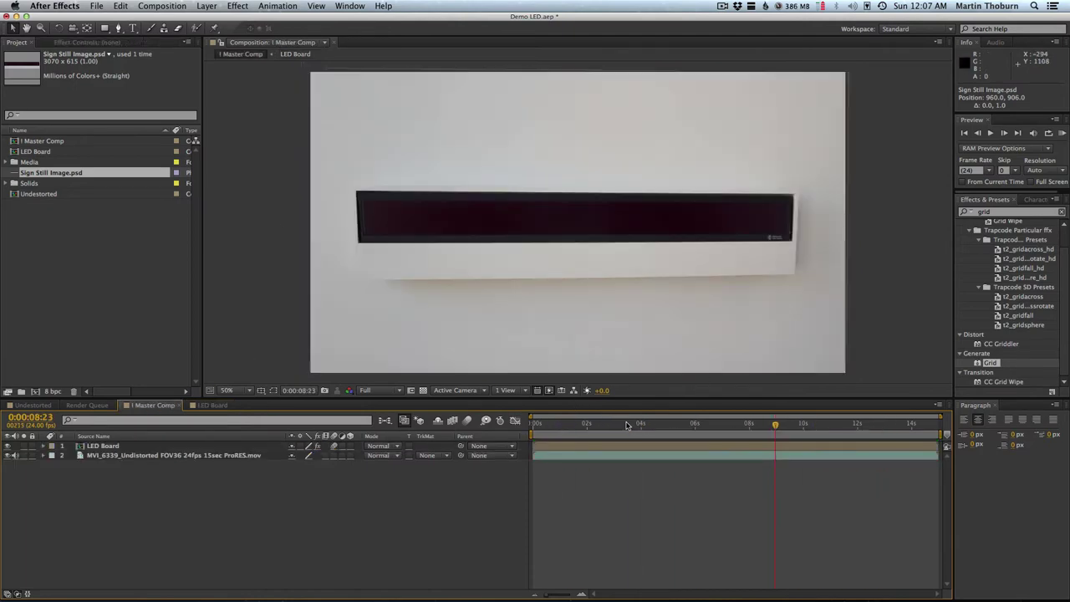
# At around three seconds, toggle LED Board visibility to compare its alignment with the sign
pyautogui.click(627, 424)
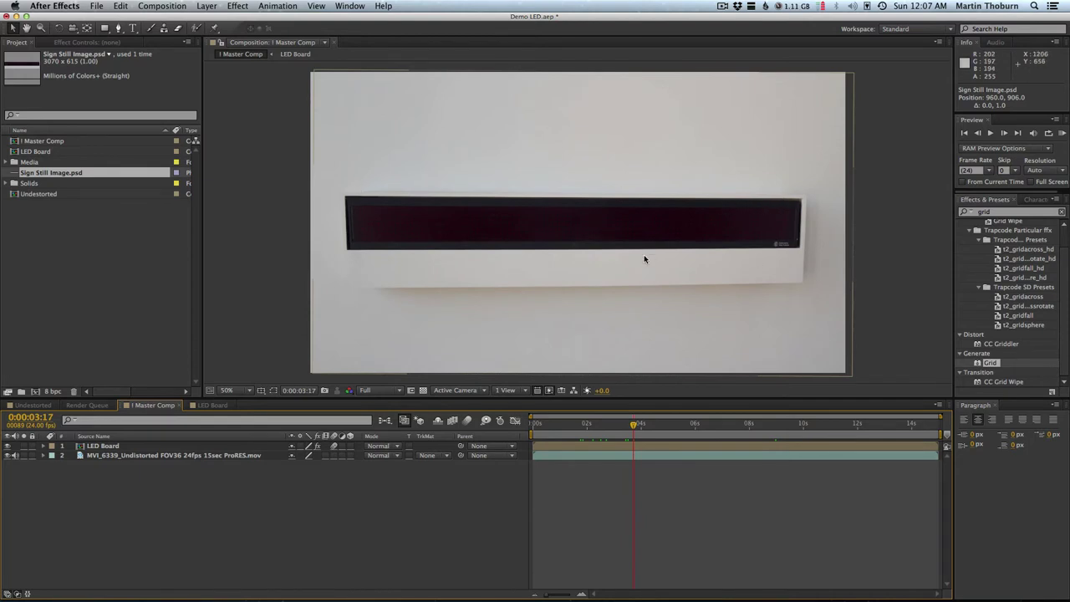
pyautogui.click(8, 446)
pyautogui.click(8, 446)
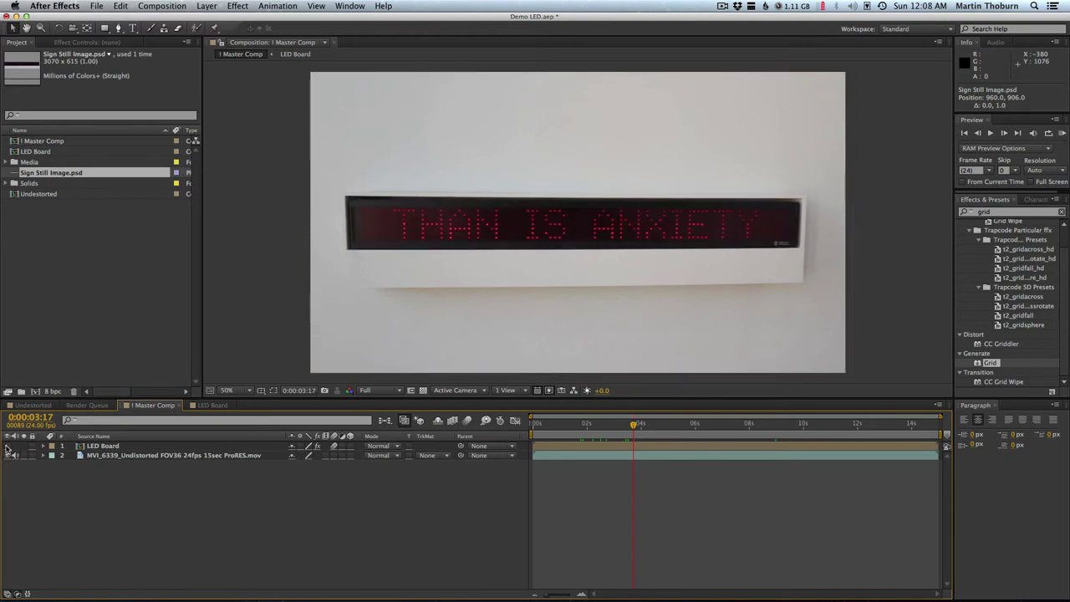
pyautogui.click(7, 446)
pyautogui.click(8, 446)
pyautogui.click(7, 446)
pyautogui.click(7, 447)
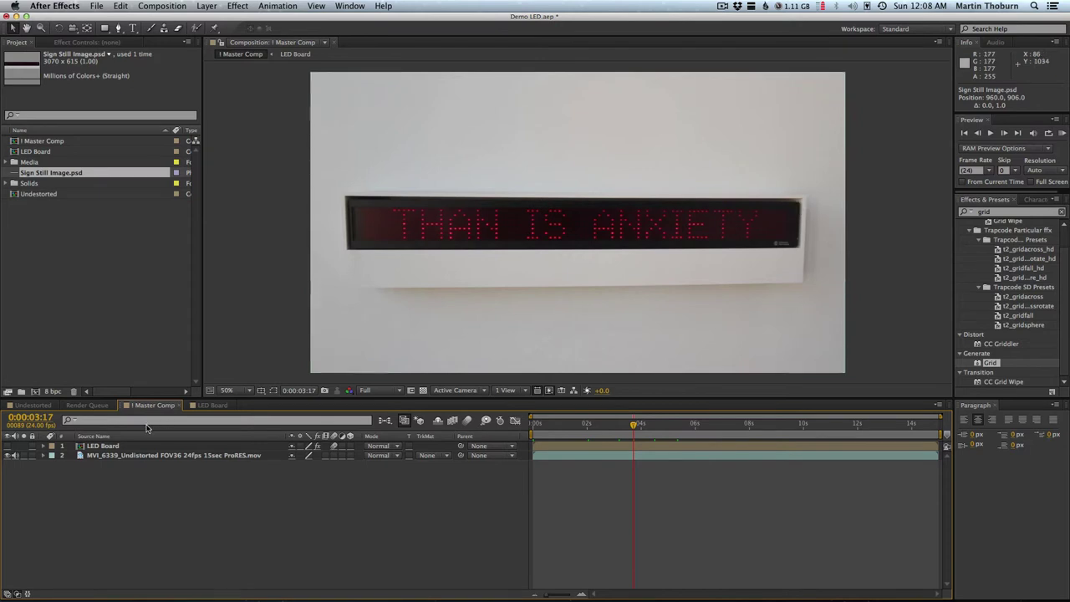
pyautogui.click(8, 446)
pyautogui.click(8, 447)
pyautogui.click(9, 446)
pyautogui.click(8, 446)
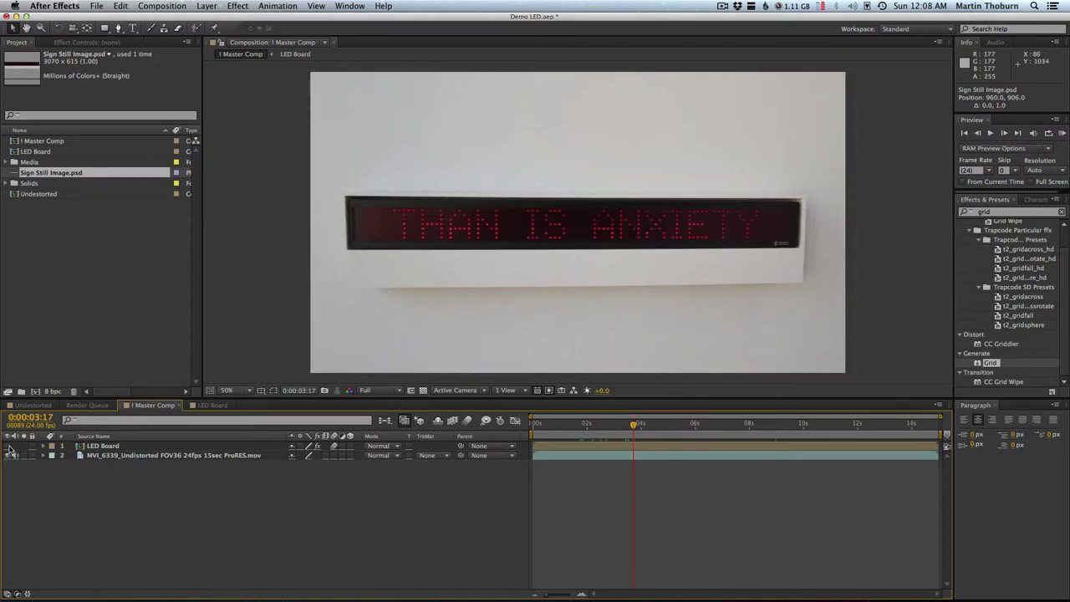
# Nudge the sign still slightly down and right inside the LED Board precomp
pyautogui.doubleClick(92, 445)
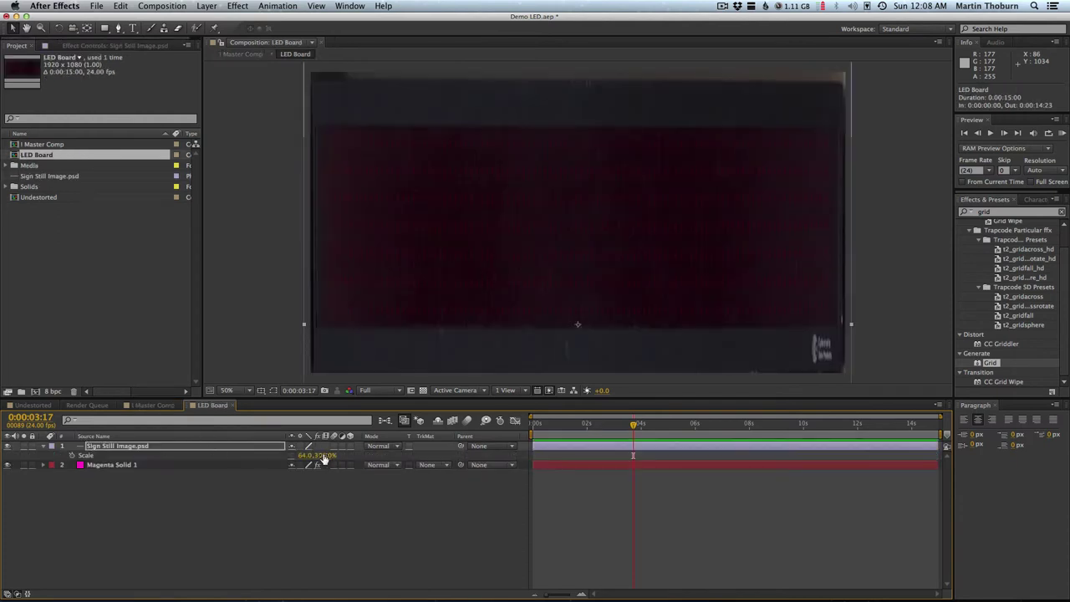
pyautogui.moveTo(589, 320); pyautogui.dragTo(599, 319)
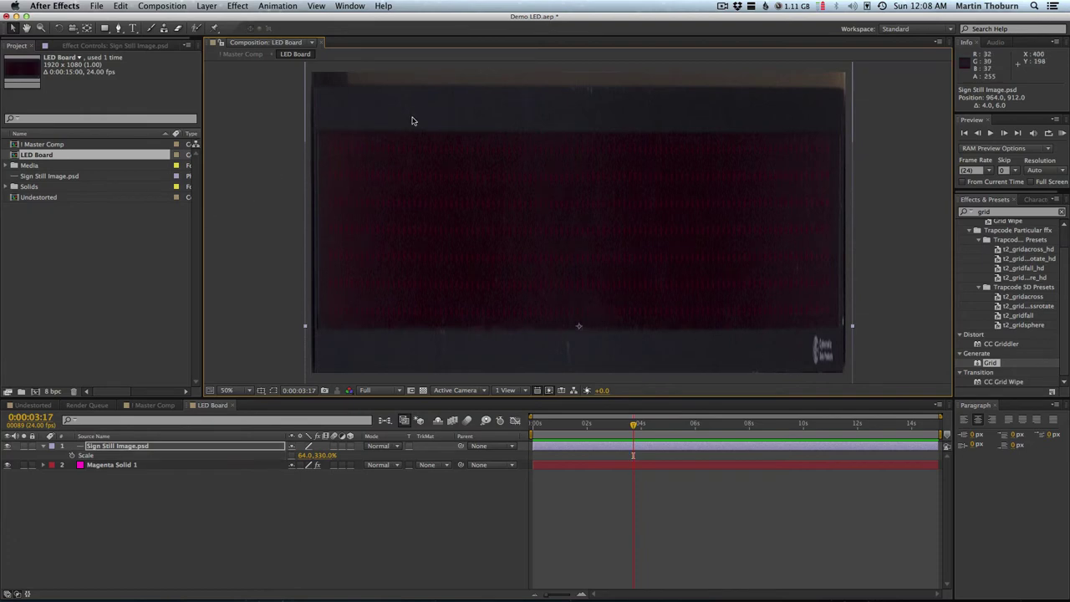
pyautogui.click(163, 405)
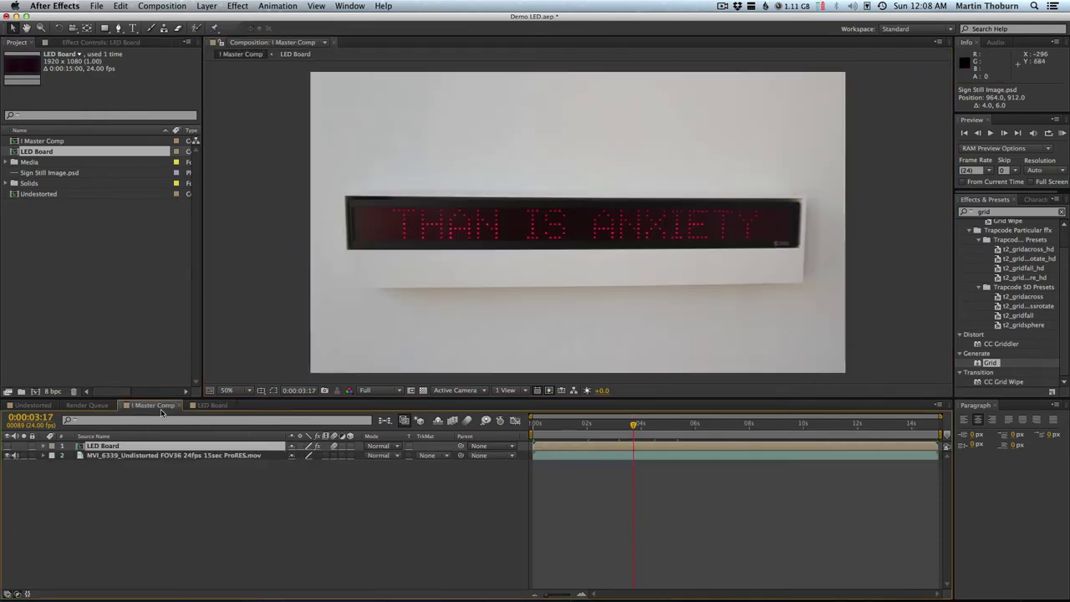
# Toggle LED Board visibility in Master Comp again to recheck the alignment
pyautogui.click(9, 446)
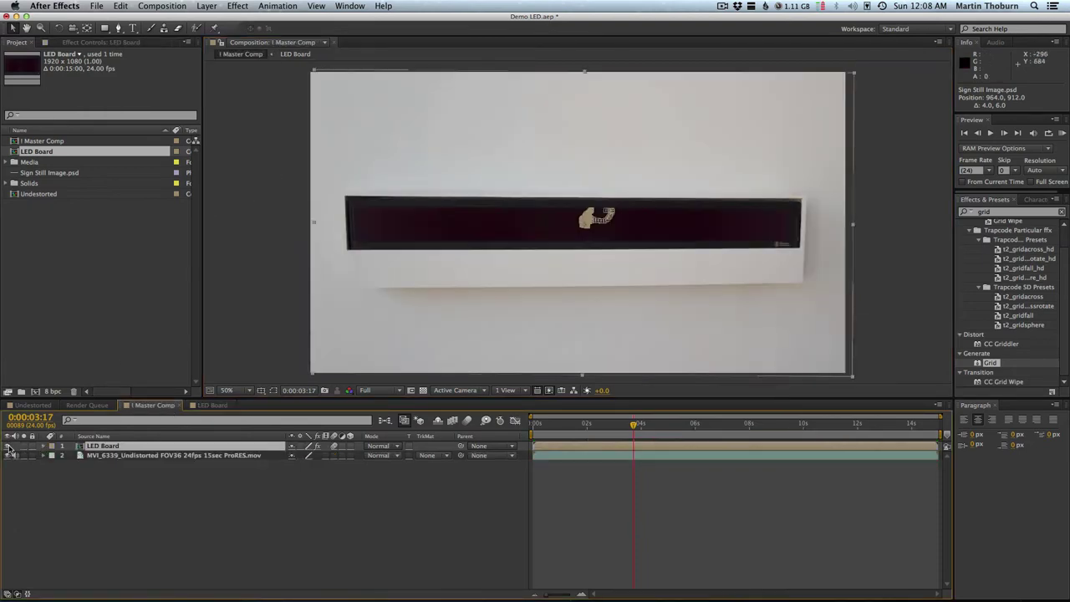
pyautogui.doubleClick(9, 446)
pyautogui.click(9, 446)
pyautogui.doubleClick(9, 446)
pyautogui.click(10, 447)
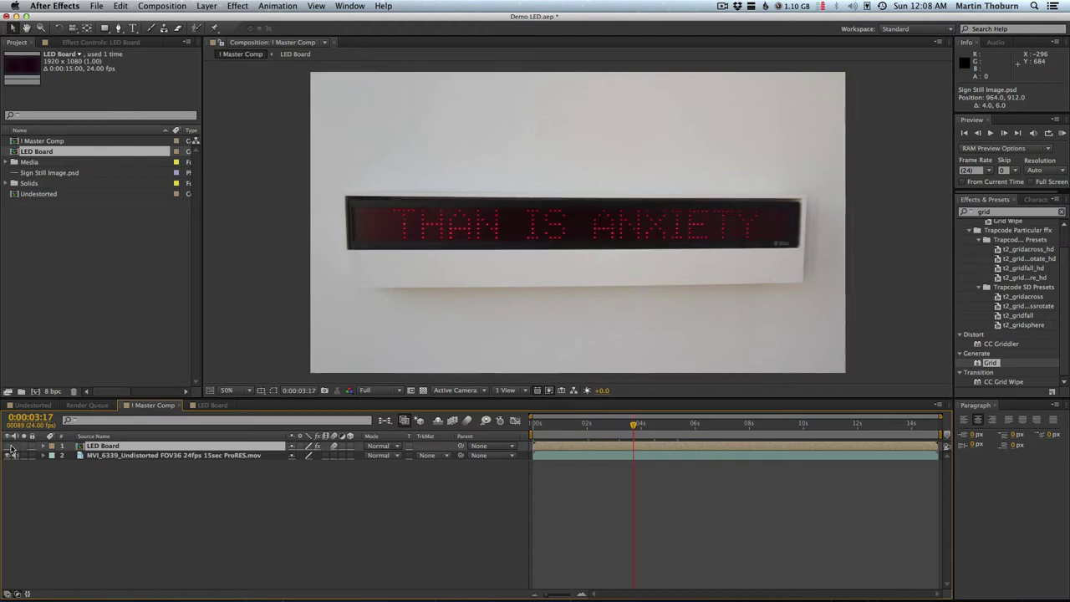
pyautogui.click(9, 446)
pyautogui.doubleClick(10, 447)
pyautogui.click(9, 446)
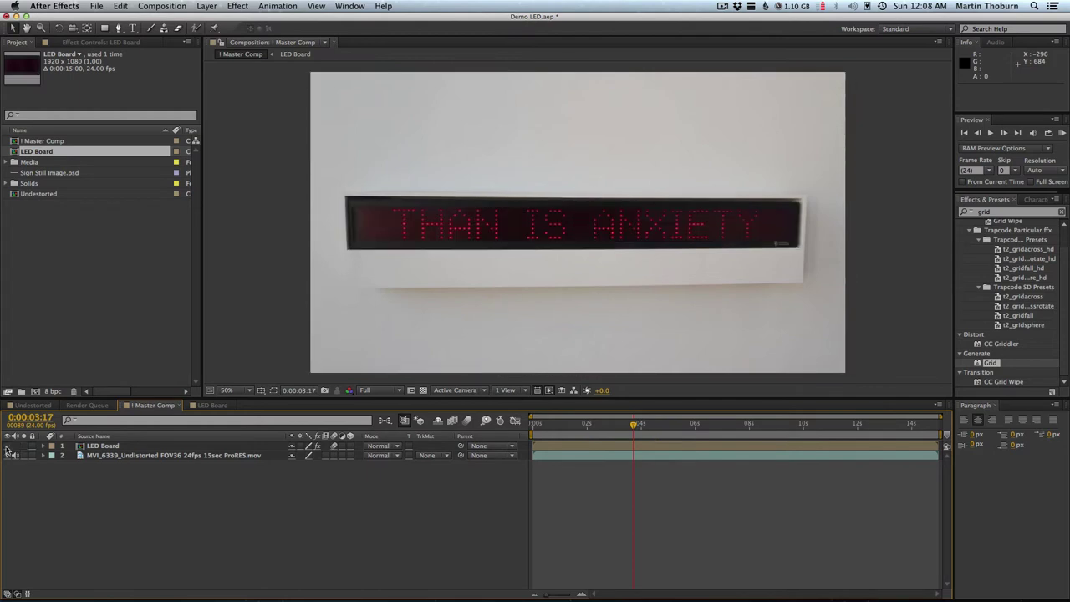
pyautogui.click(10, 446)
pyautogui.click(209, 404)
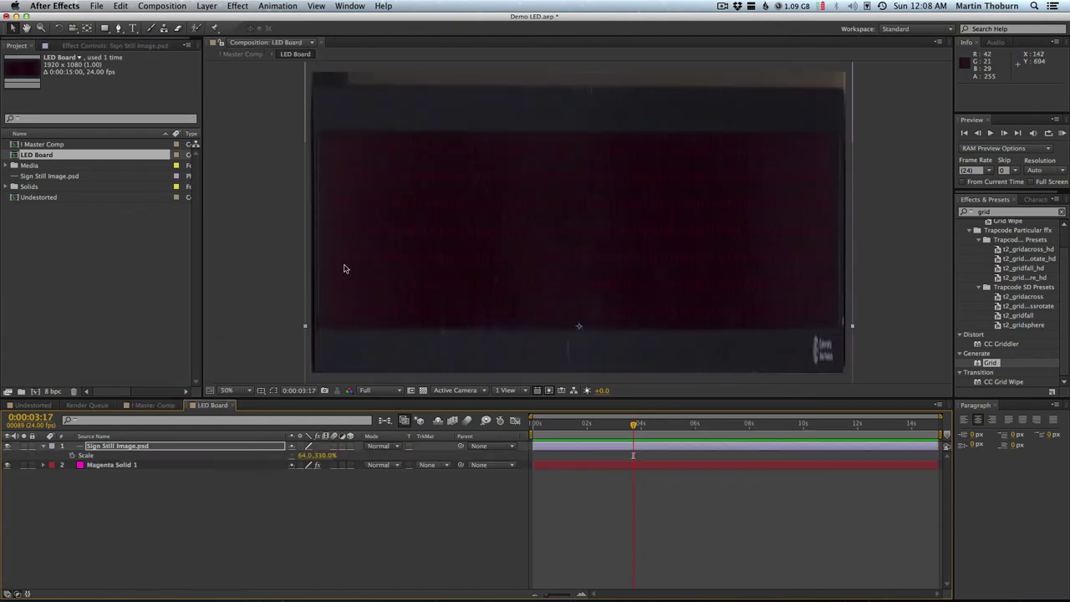
# With the Pen tool, place mask points at the LED panel's top-left, bottom-left and bottom-right corners
pyautogui.press('z')
pyautogui.keyDown('alt'); pyautogui.click(632, 244); pyautogui.keyUp('alt')
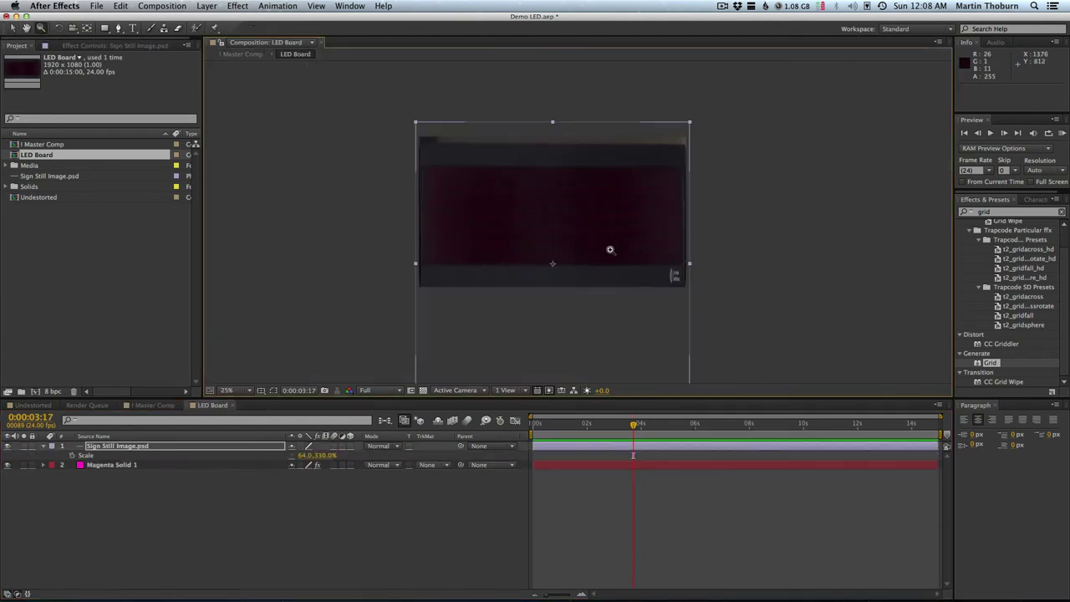
pyautogui.click(569, 207)
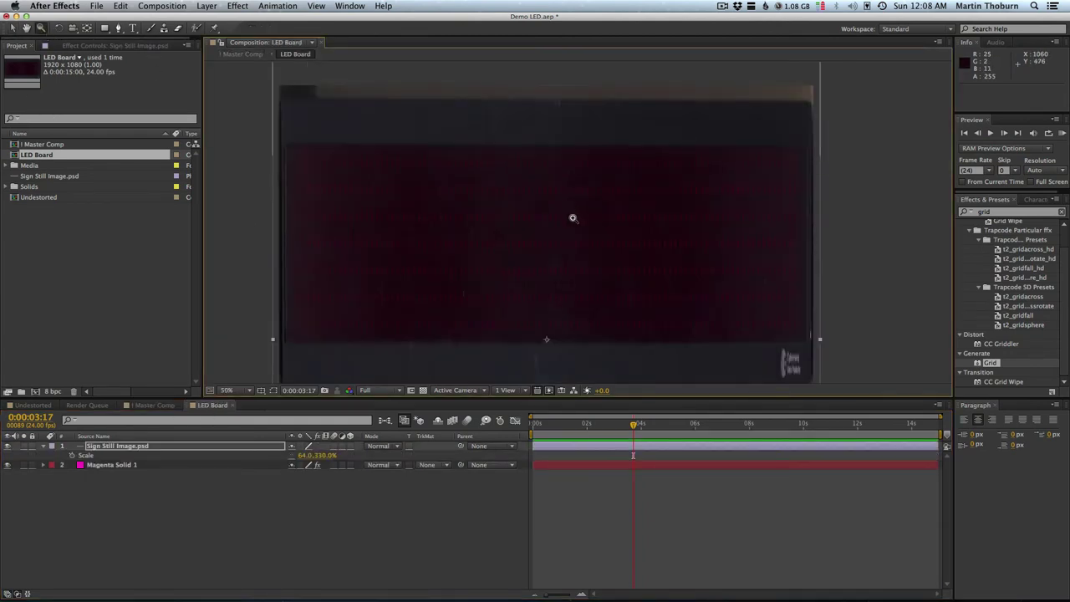
pyautogui.click(117, 28)
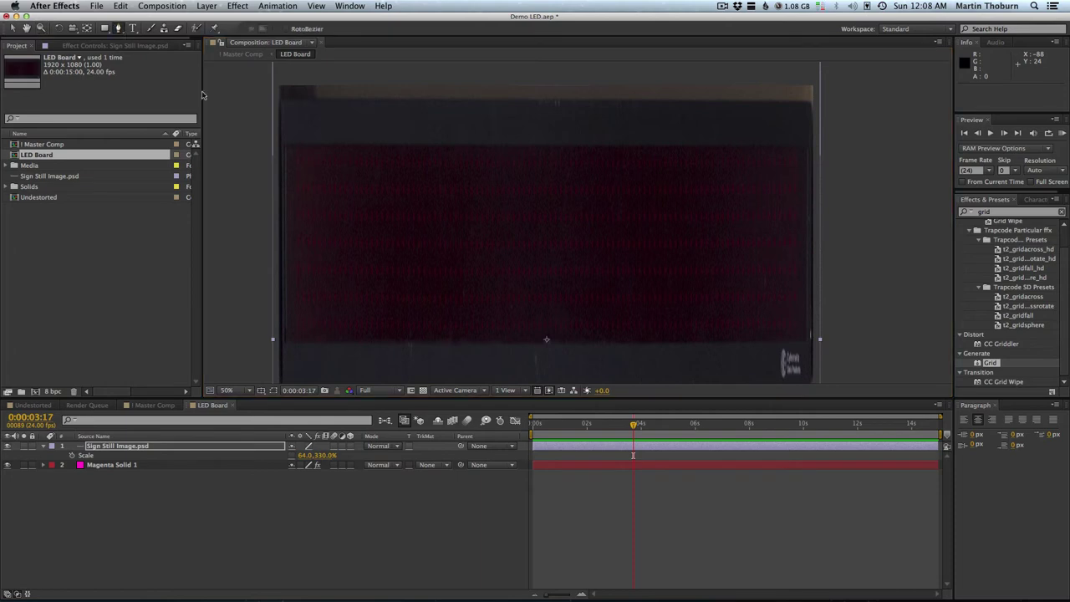
pyautogui.click(286, 145)
pyautogui.click(285, 344)
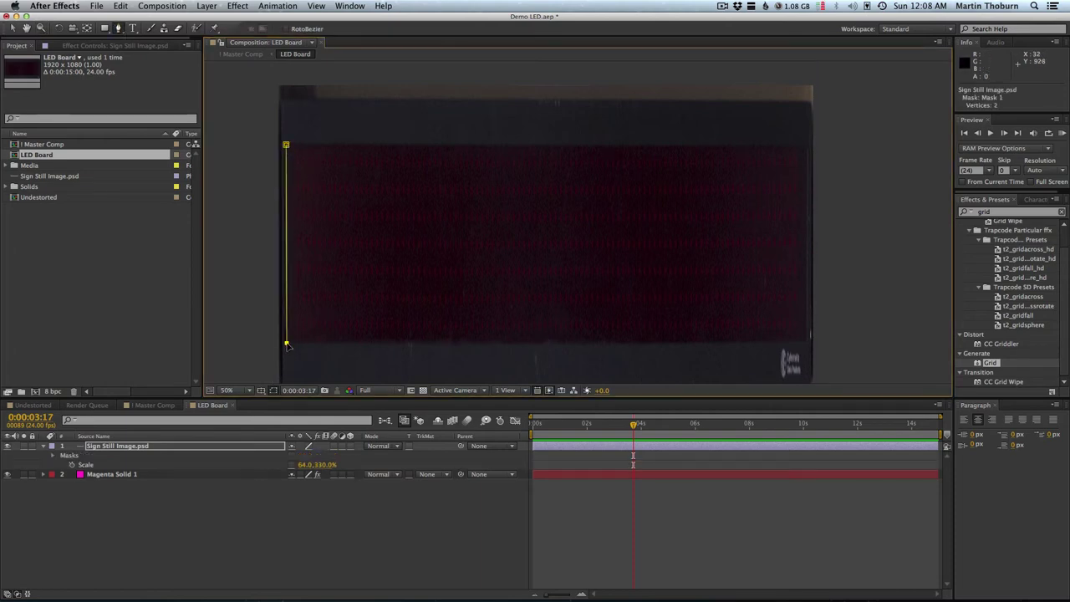
pyautogui.click(804, 341)
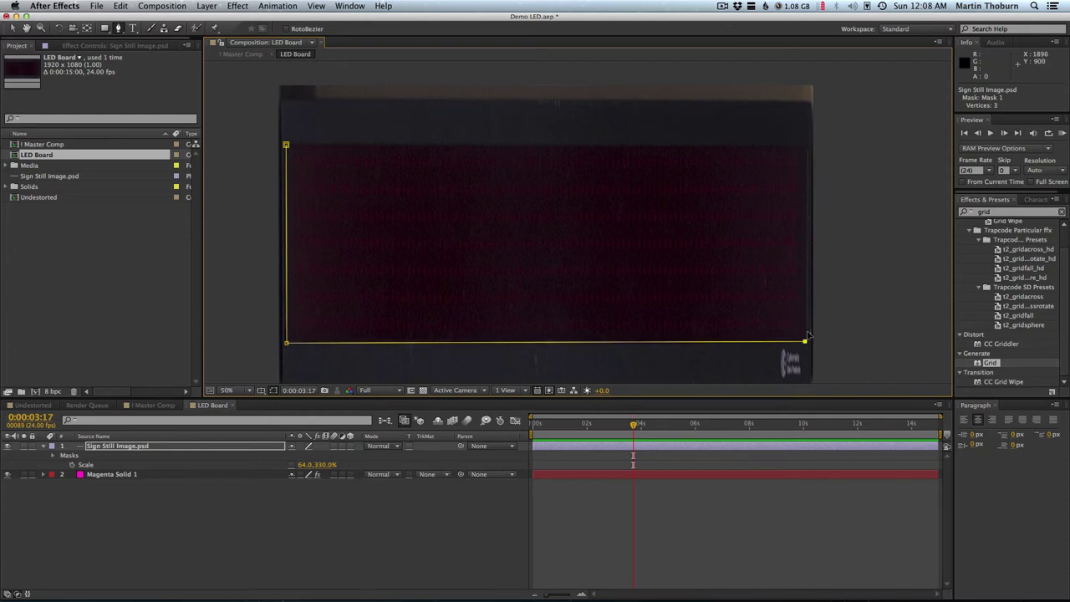
# Close the mask at the panel's top-right corner and delete the Magenta Solid 1 grid layer
pyautogui.click(805, 149)
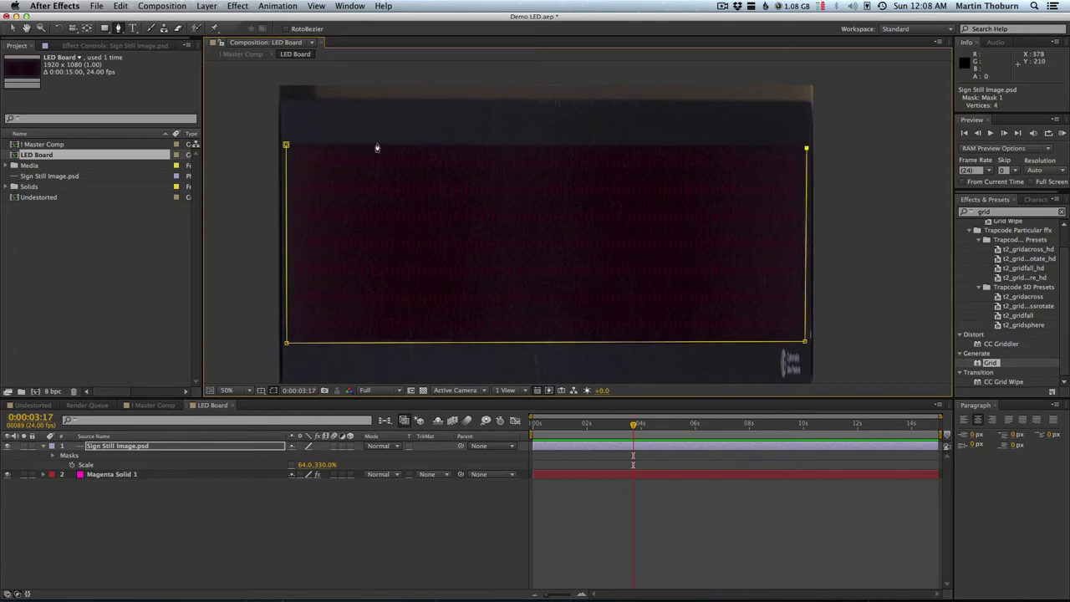
pyautogui.click(285, 145)
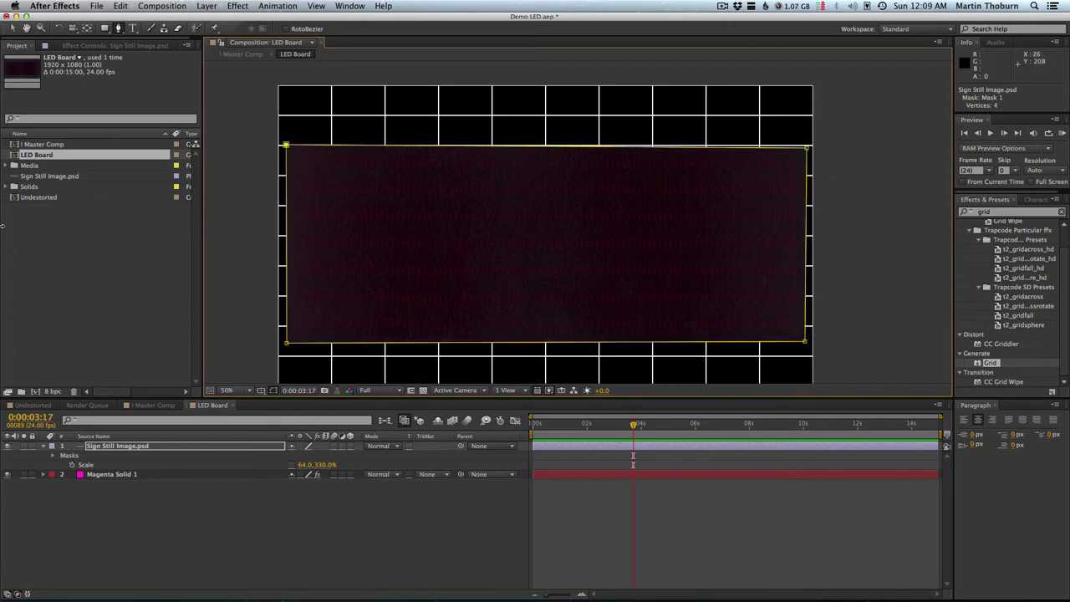
pyautogui.click(99, 474)
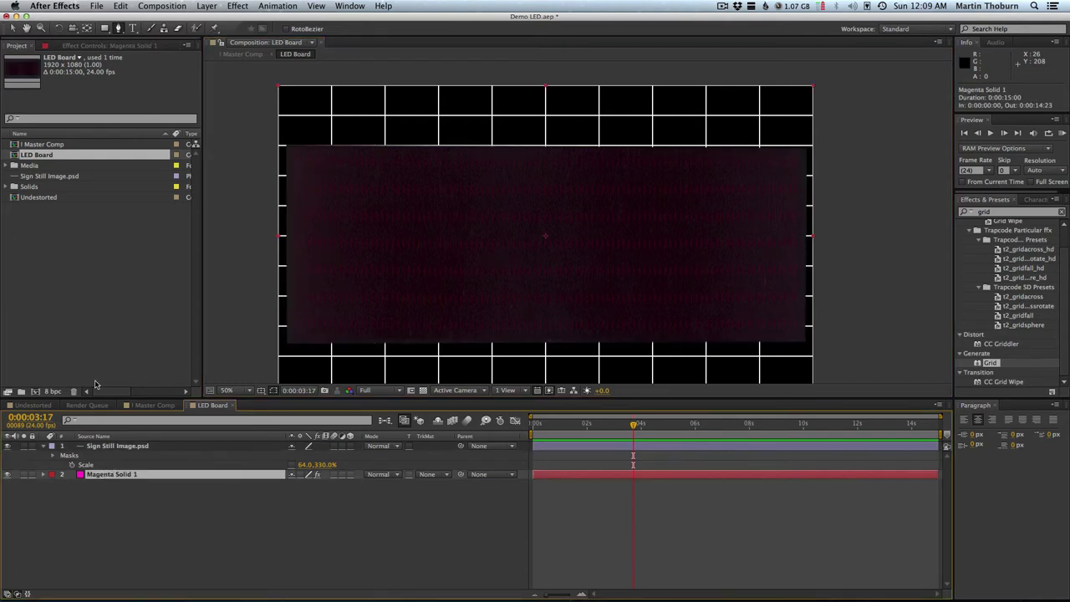
pyautogui.press('Delete')
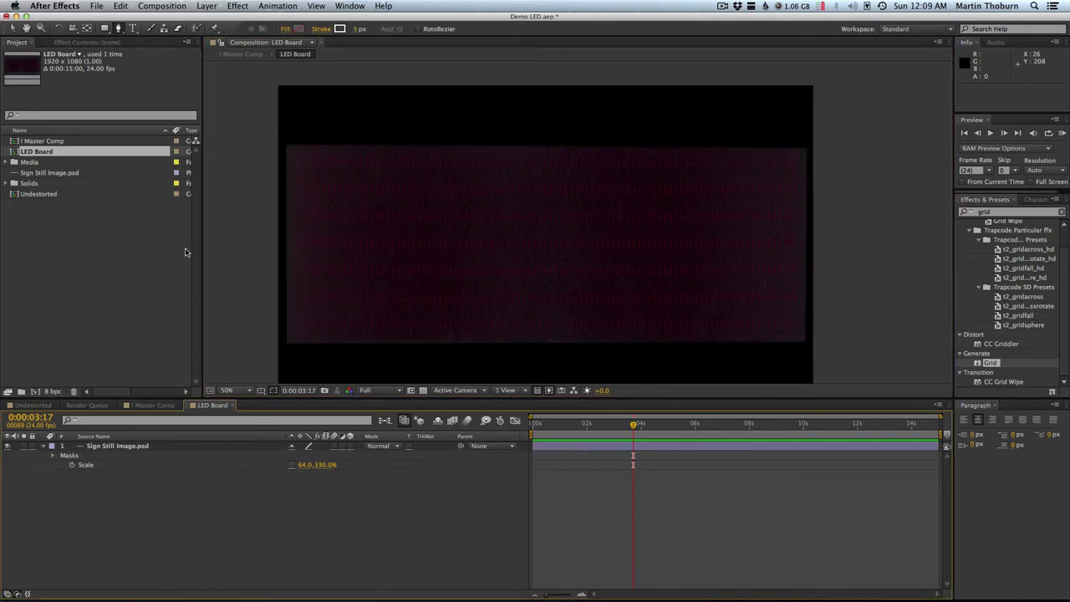
# Set the sign still's Mask 1 feather to 5 pixels
pyautogui.click(105, 447)
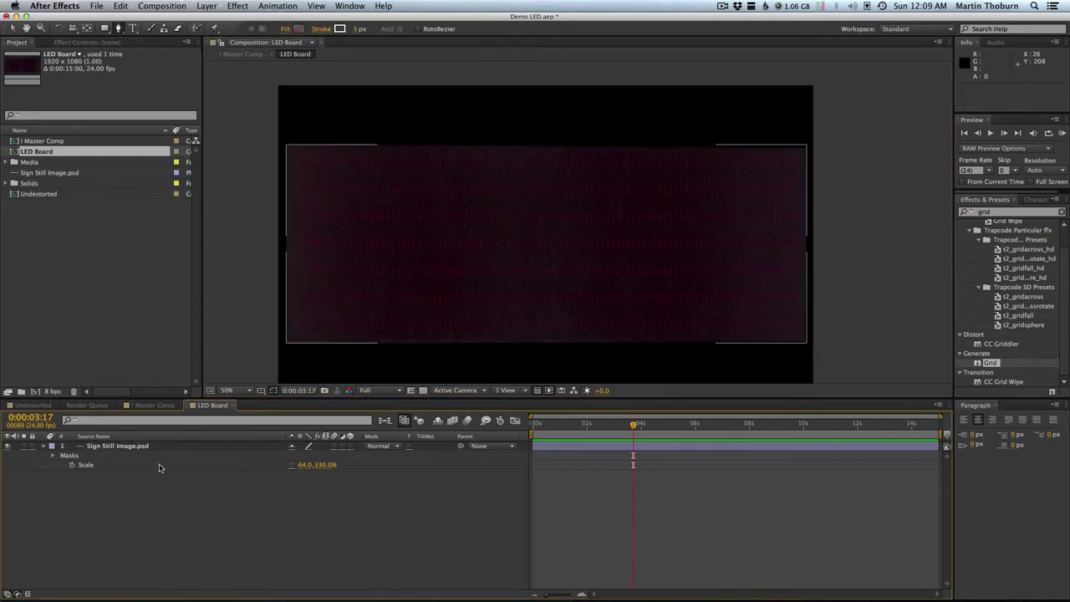
pyautogui.click(139, 449)
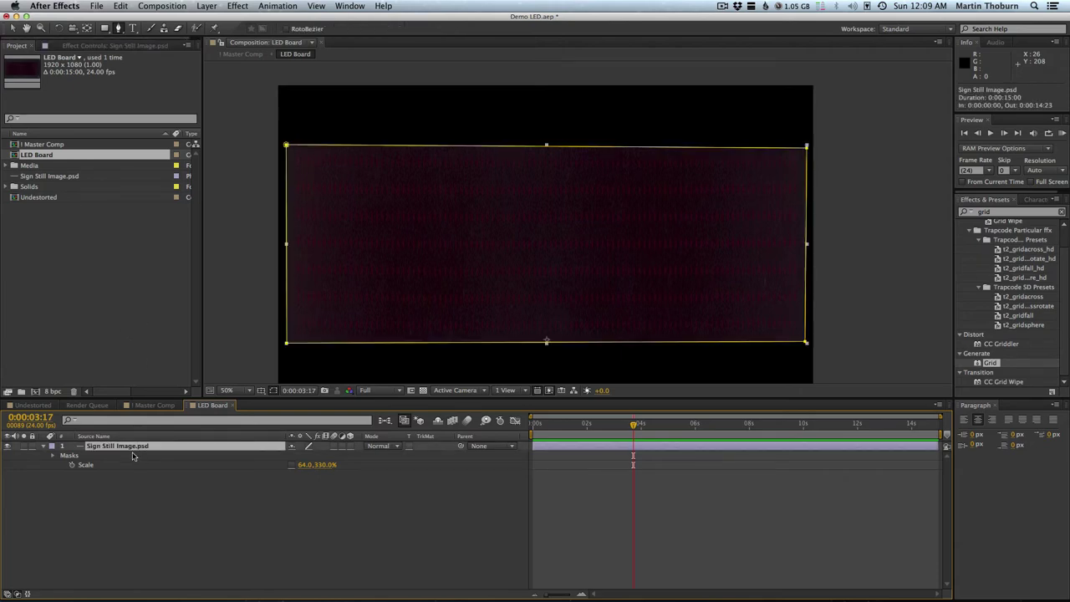
pyautogui.press('m')
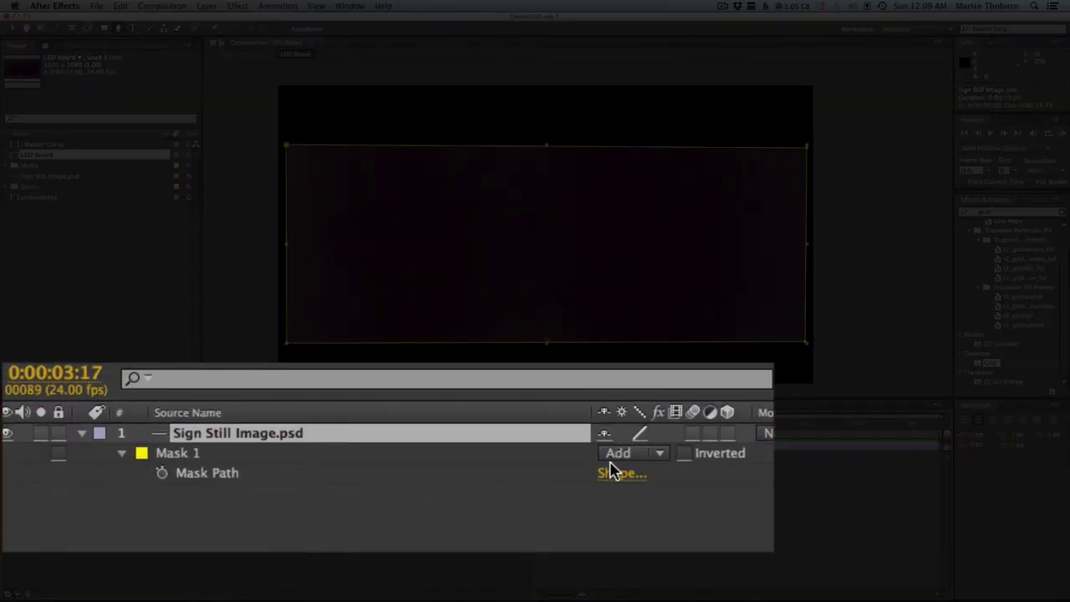
pyautogui.press('f')
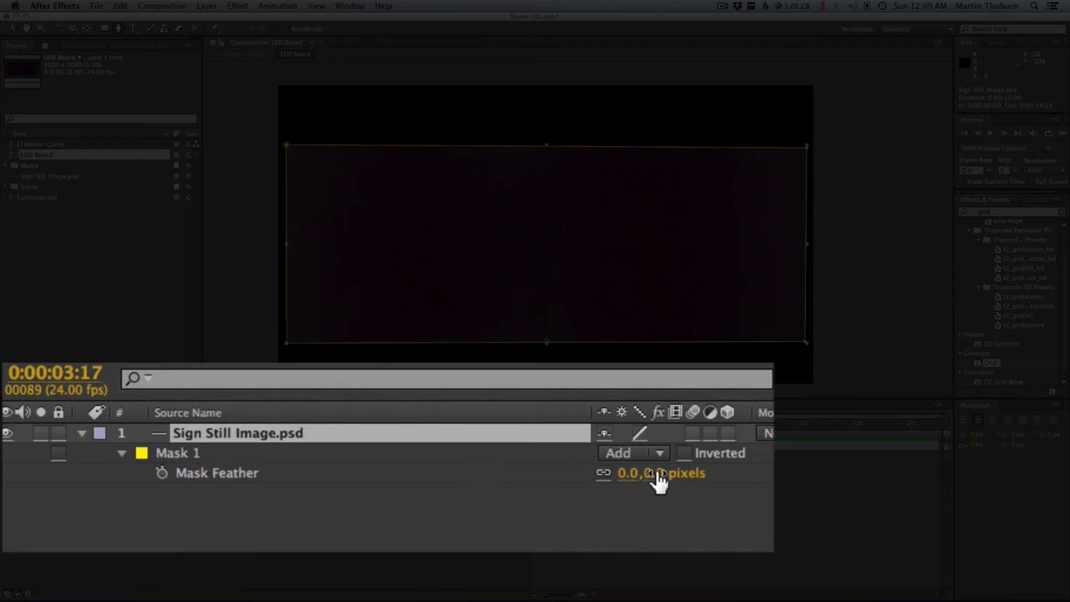
pyautogui.click(655, 472)
pyautogui.write('5')
pyautogui.press('Return')
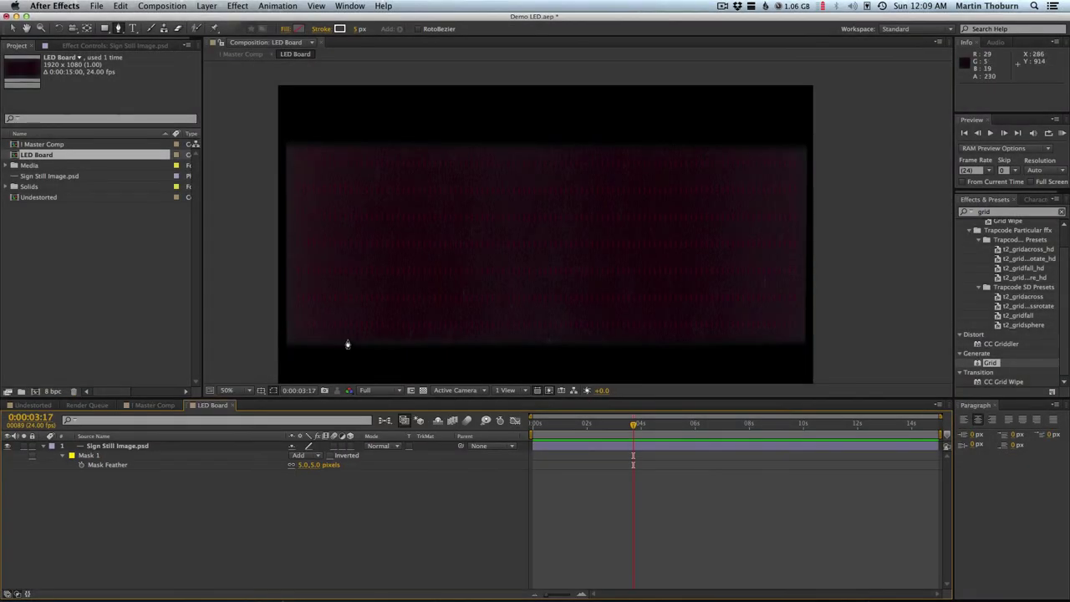
pyautogui.press('h')
pyautogui.click(155, 405)
pyautogui.moveTo(462, 273); pyautogui.dragTo(554, 203)
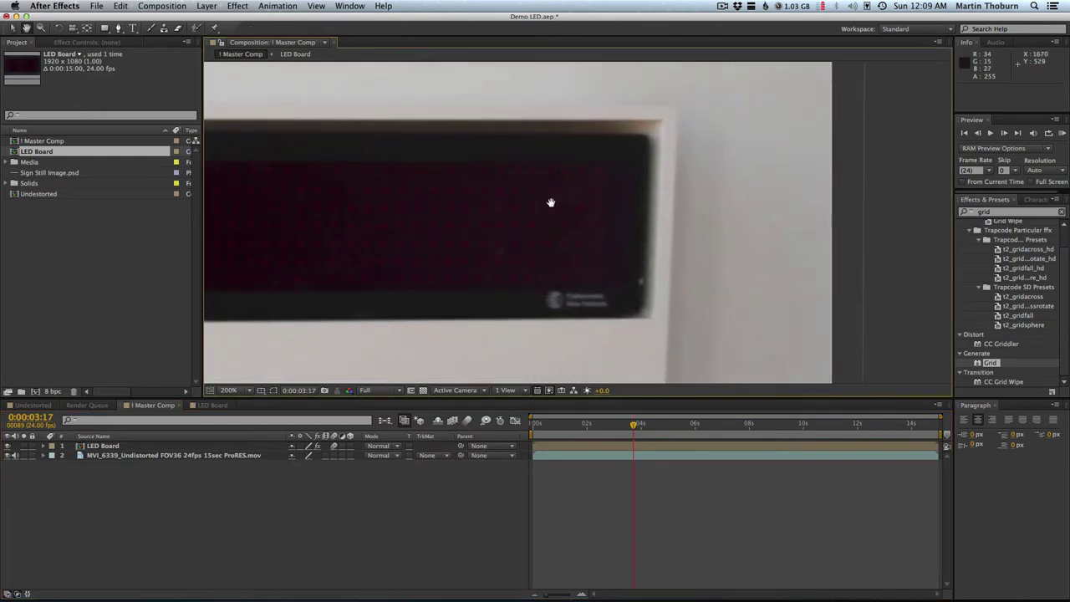
pyautogui.click(8, 446)
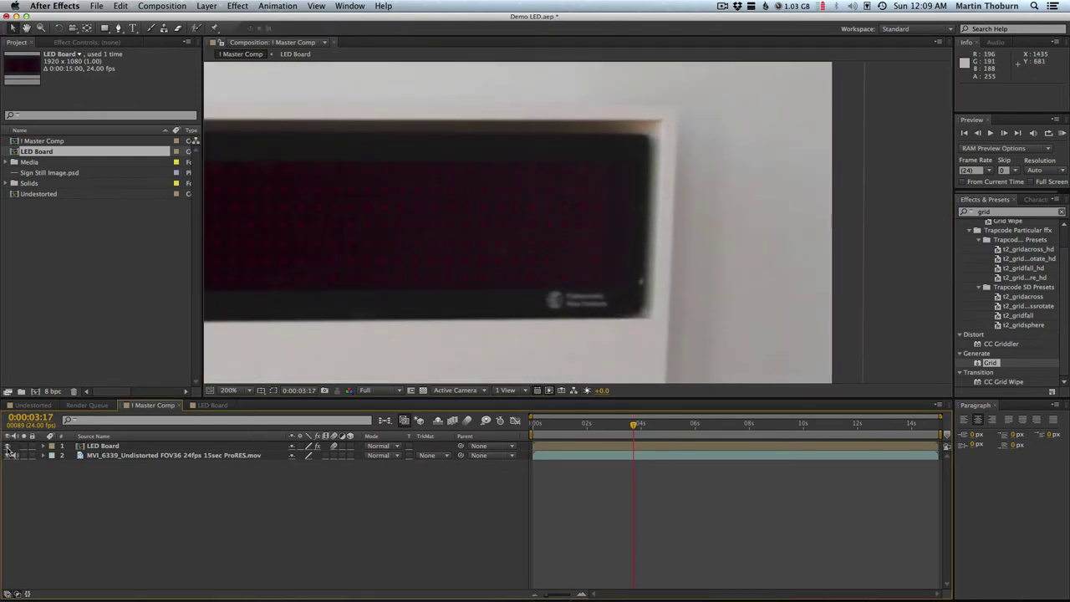
pyautogui.hotkey('ctrl', 'a')
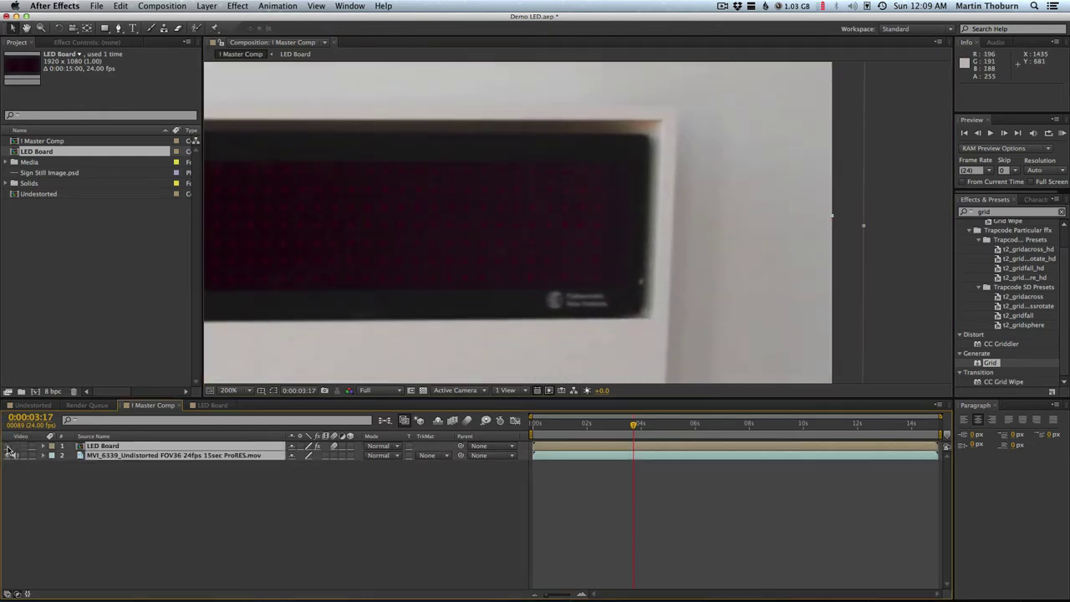
pyautogui.click(8, 454)
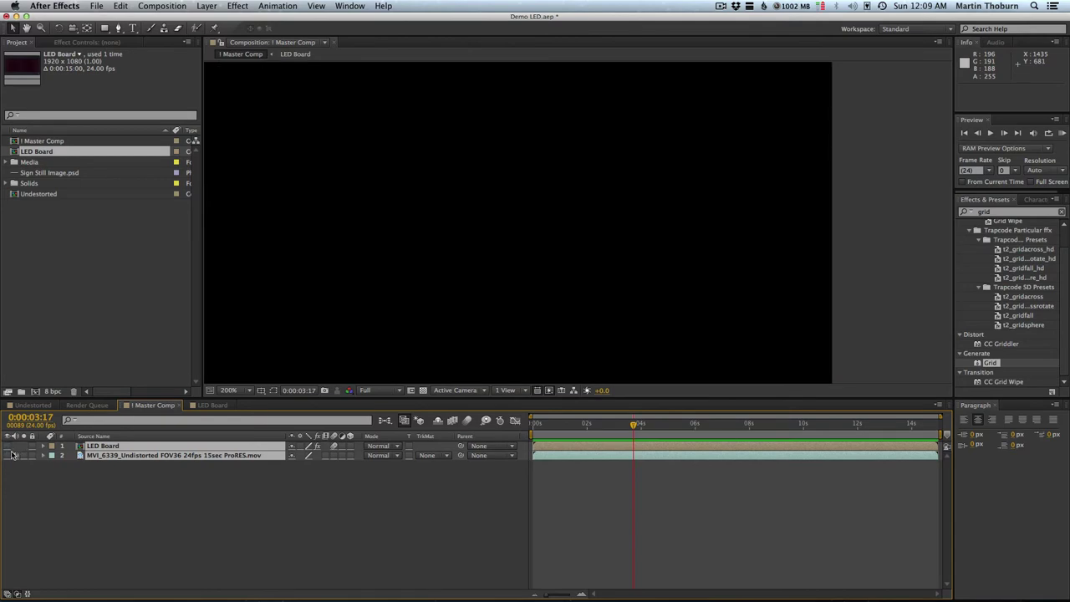
pyautogui.click(8, 454)
pyautogui.click(8, 455)
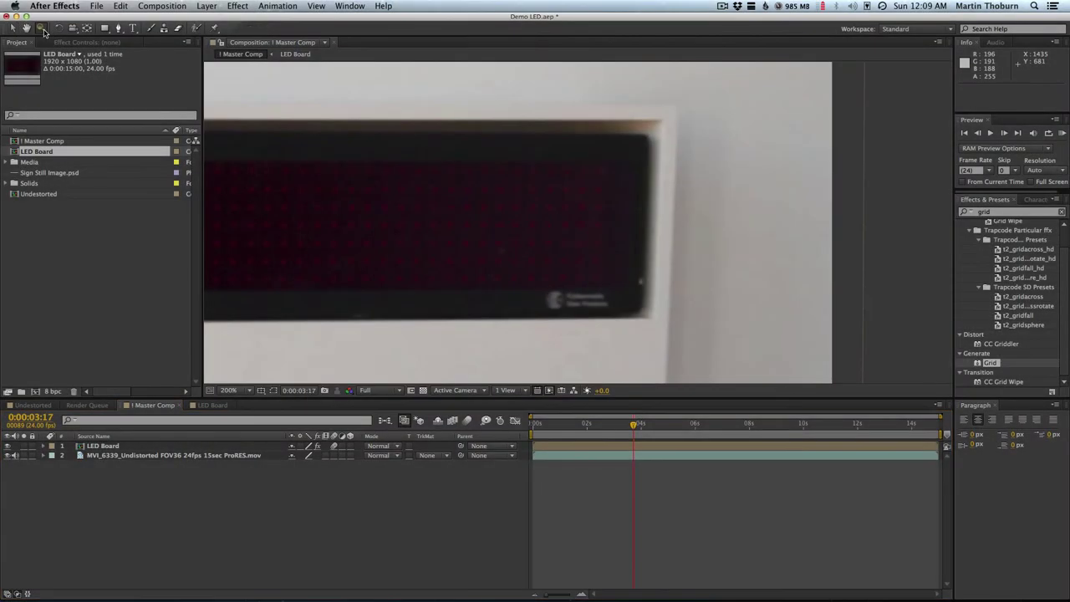
pyautogui.click(41, 28)
pyautogui.keyDown('alt'); pyautogui.click(423, 250); pyautogui.keyUp('alt')
pyautogui.keyDown('alt'); pyautogui.click(440, 245); pyautogui.keyUp('alt')
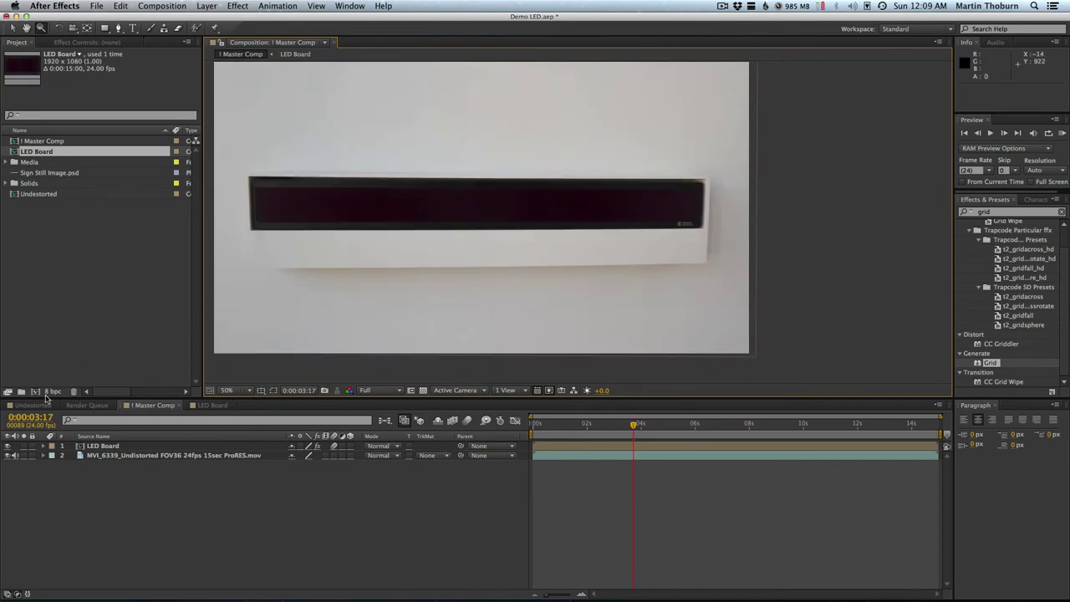
pyautogui.click(7, 447)
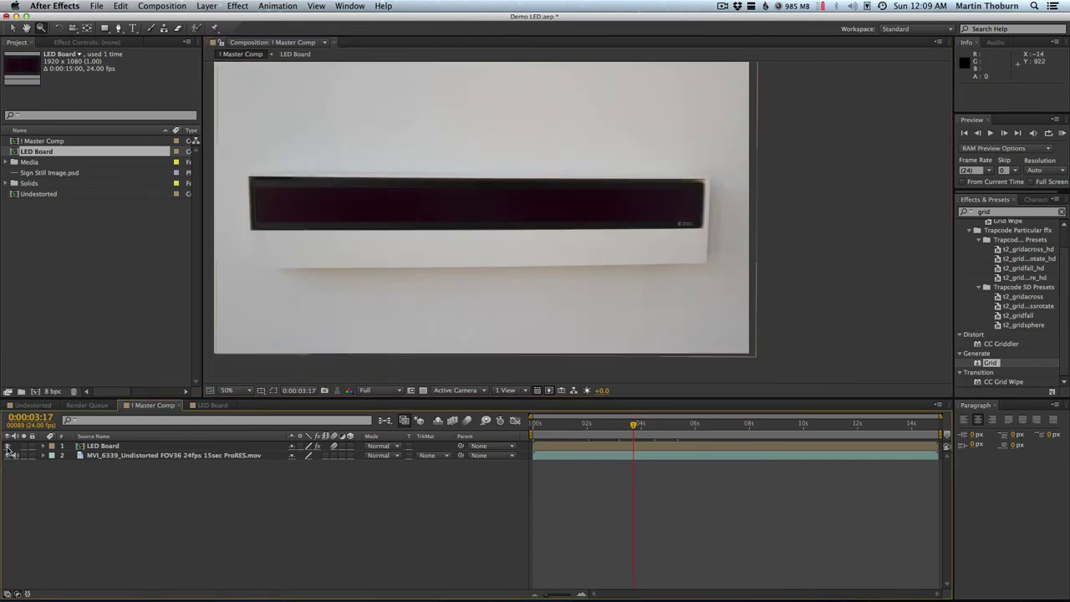
pyautogui.click(8, 447)
pyautogui.click(7, 447)
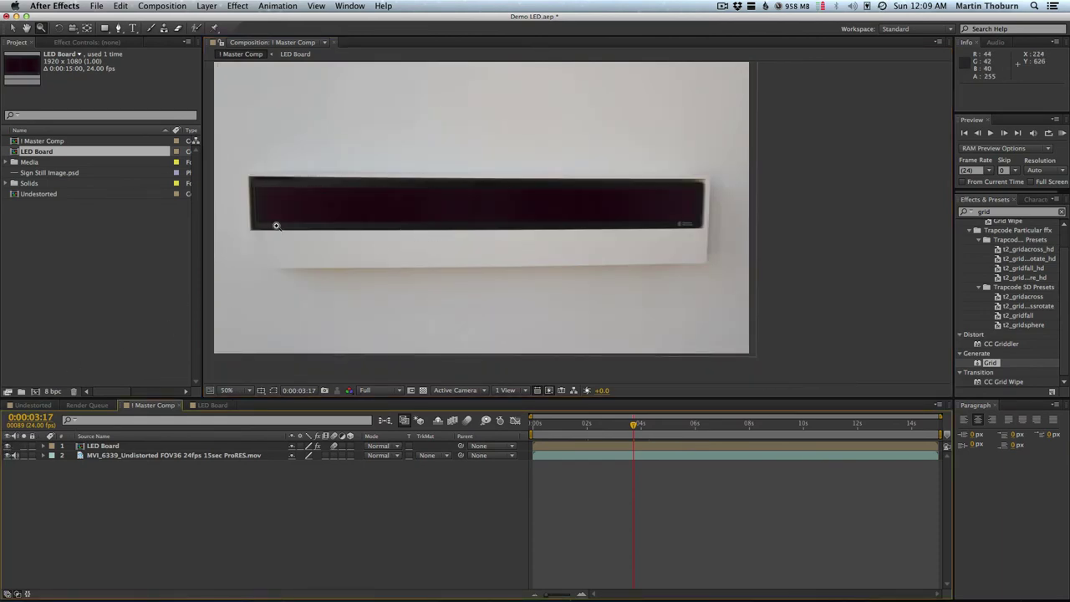
pyautogui.click(276, 225)
pyautogui.moveTo(760, 236); pyautogui.dragTo(375, 201)
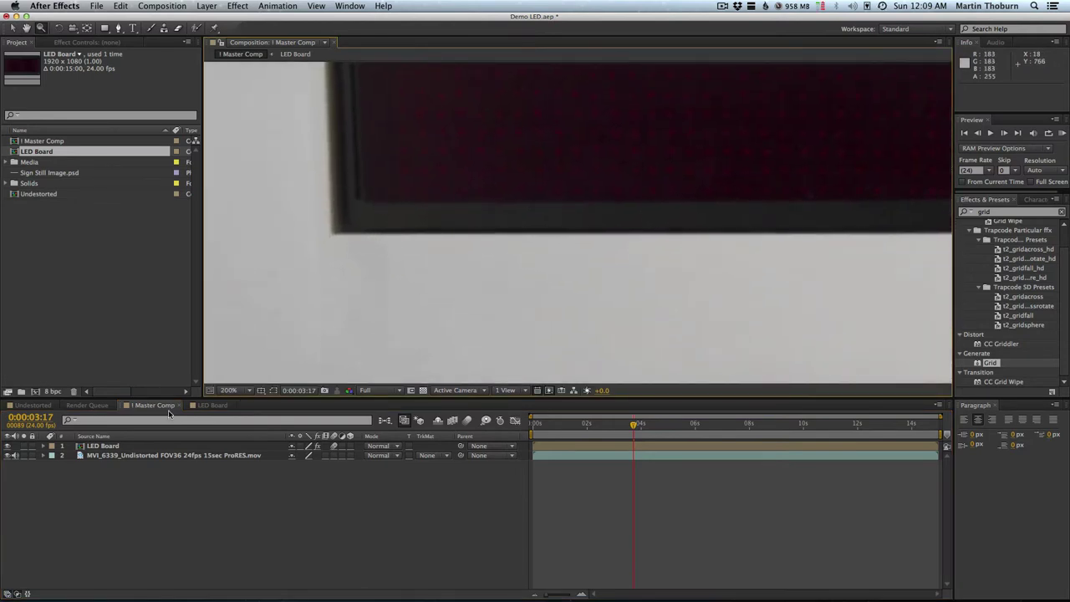
# Scale the sign still in LED Board to 64, 328 percent
pyautogui.click(205, 406)
pyautogui.click(408, 282)
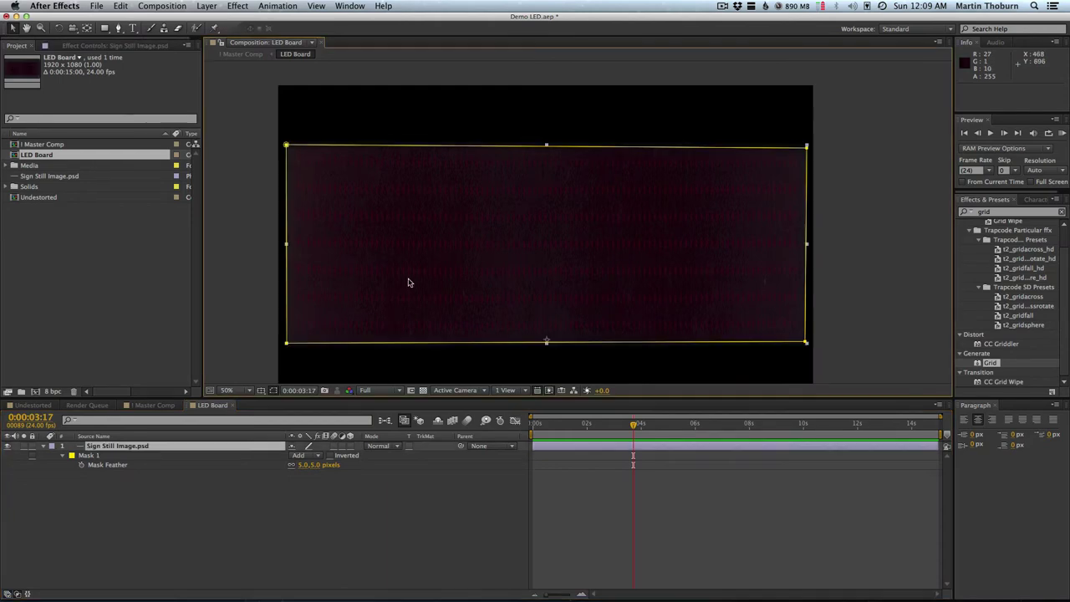
pyautogui.press('s')
pyautogui.click(325, 454)
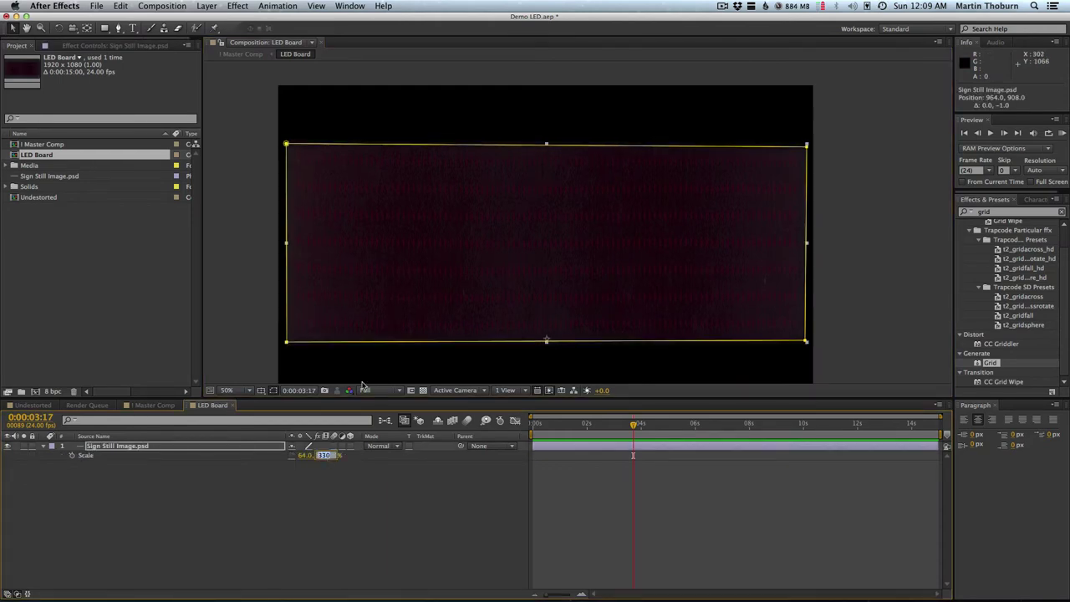
pyautogui.write('28')
pyautogui.press('Return')
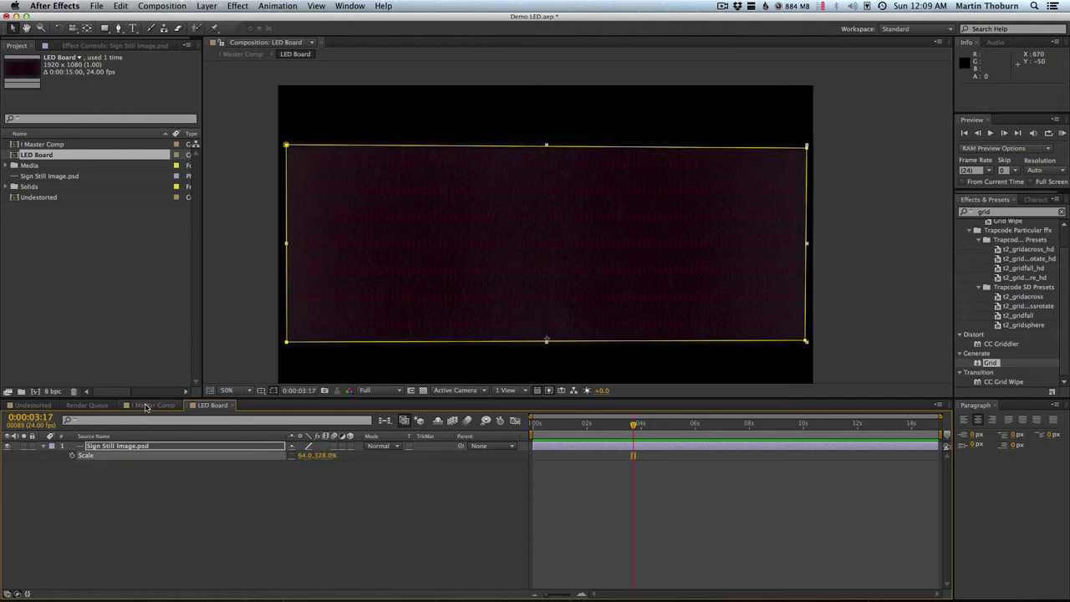
# Compare against Master Comp and nudge the sign image one pixel left
pyautogui.click(146, 406)
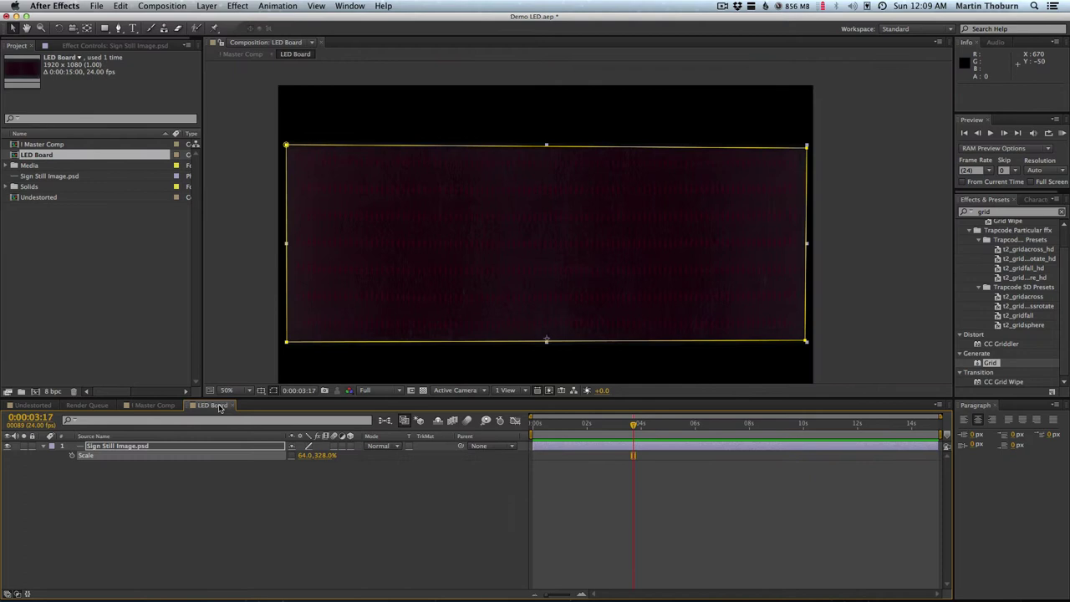
pyautogui.click(214, 405)
pyautogui.press('Up')
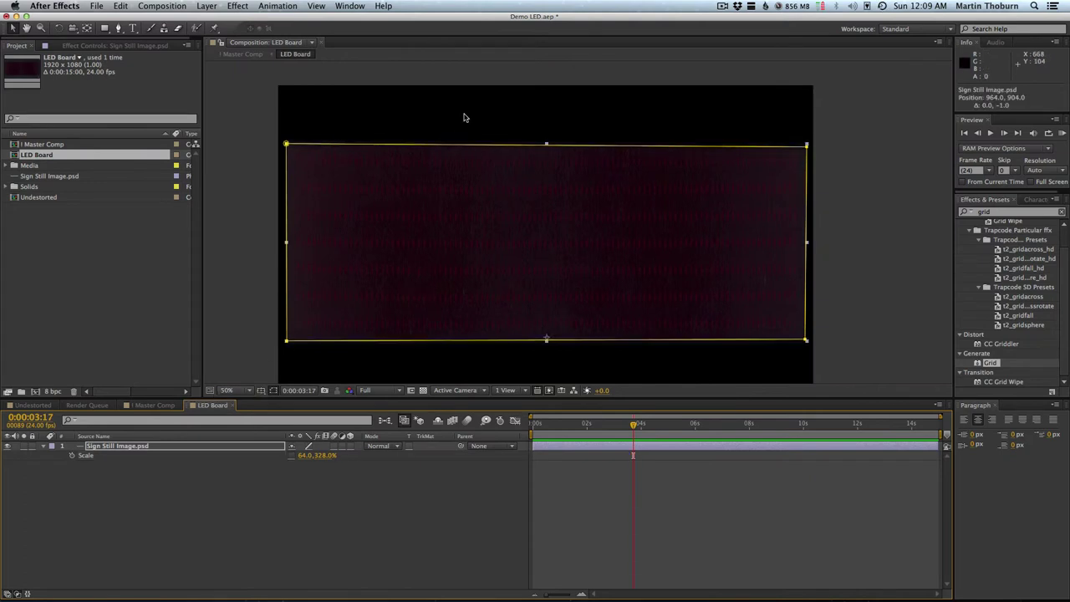
pyautogui.press('Left')
# Check the sign's alignment in Master Comp at 0:00:10:08, then return to LED Board
pyautogui.click(151, 406)
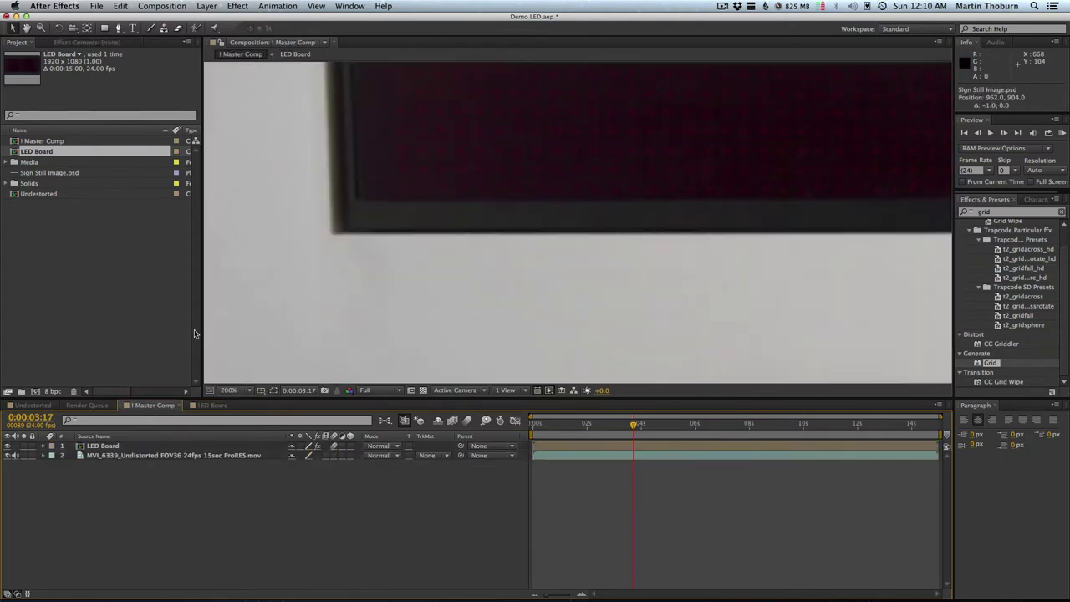
pyautogui.click(43, 28)
pyautogui.keyDown('alt'); pyautogui.click(758, 189); pyautogui.keyUp('alt')
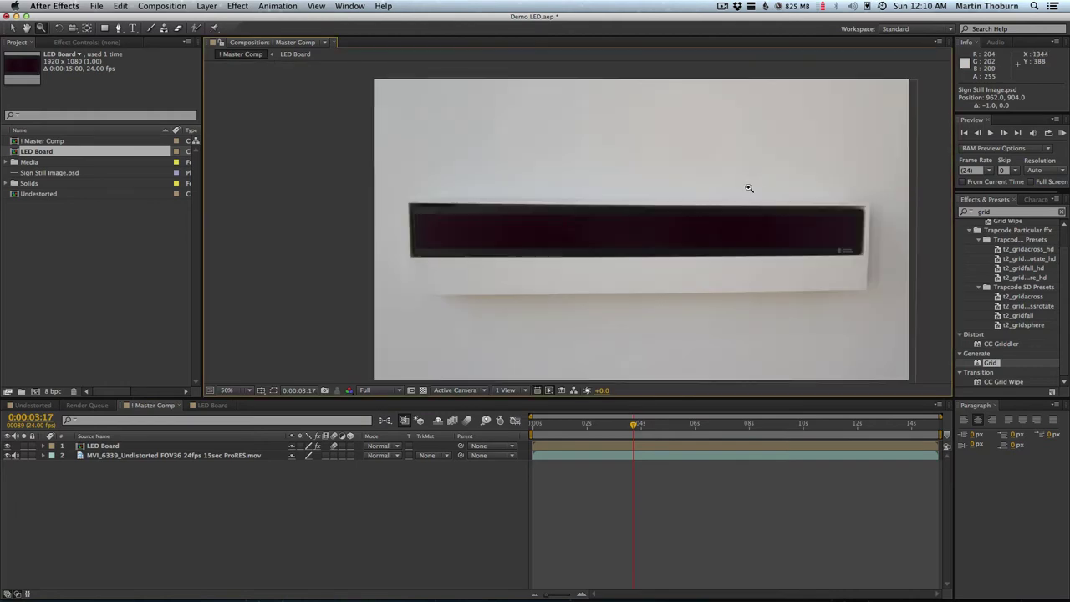
pyautogui.moveTo(634, 423); pyautogui.dragTo(890, 439)
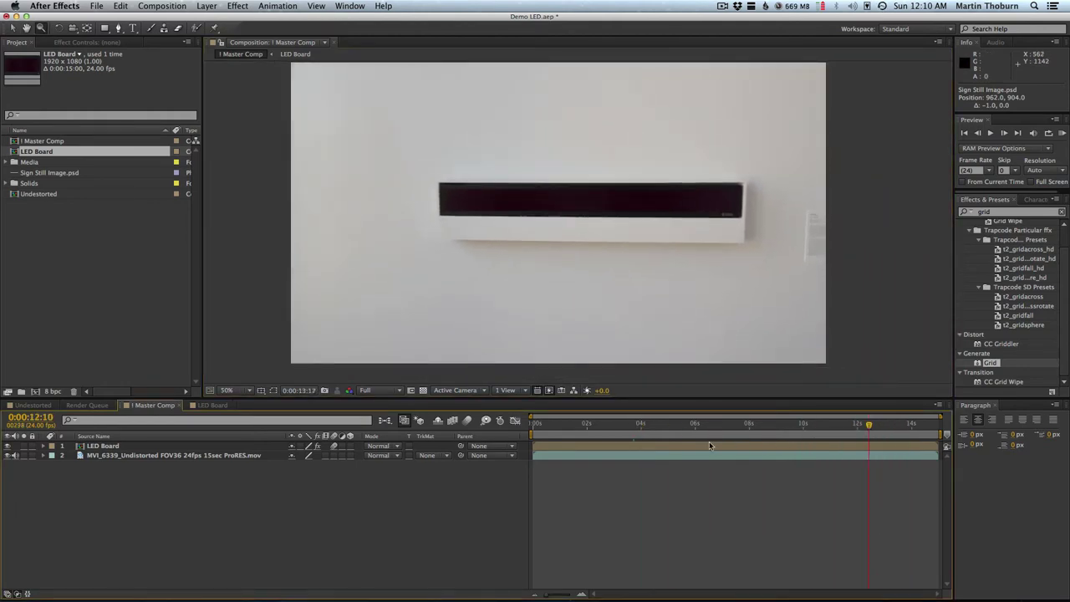
pyautogui.click(619, 423)
pyautogui.click(812, 424)
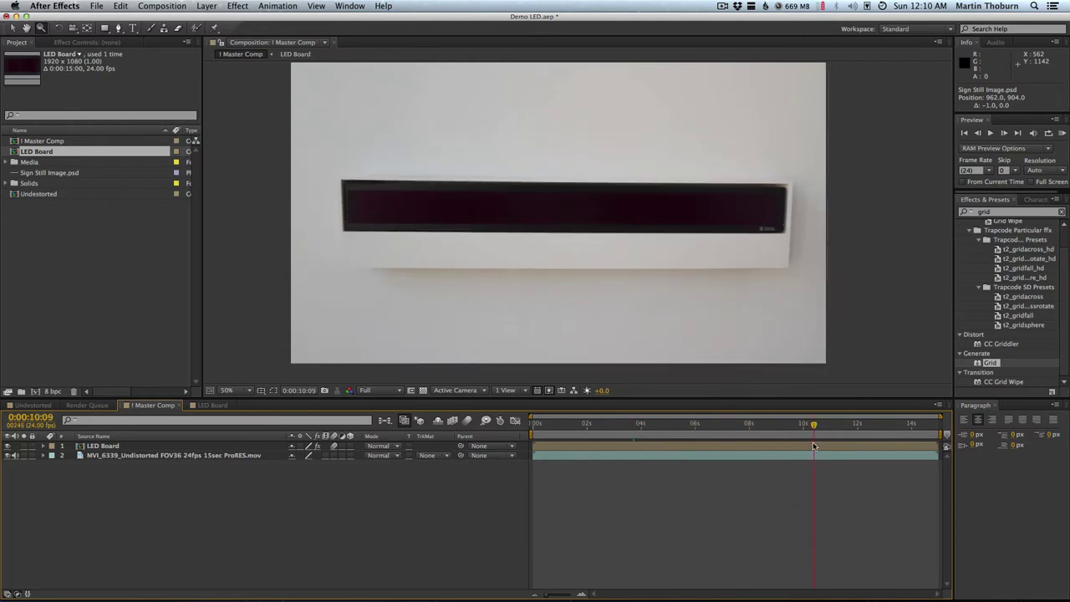
pyautogui.click(219, 406)
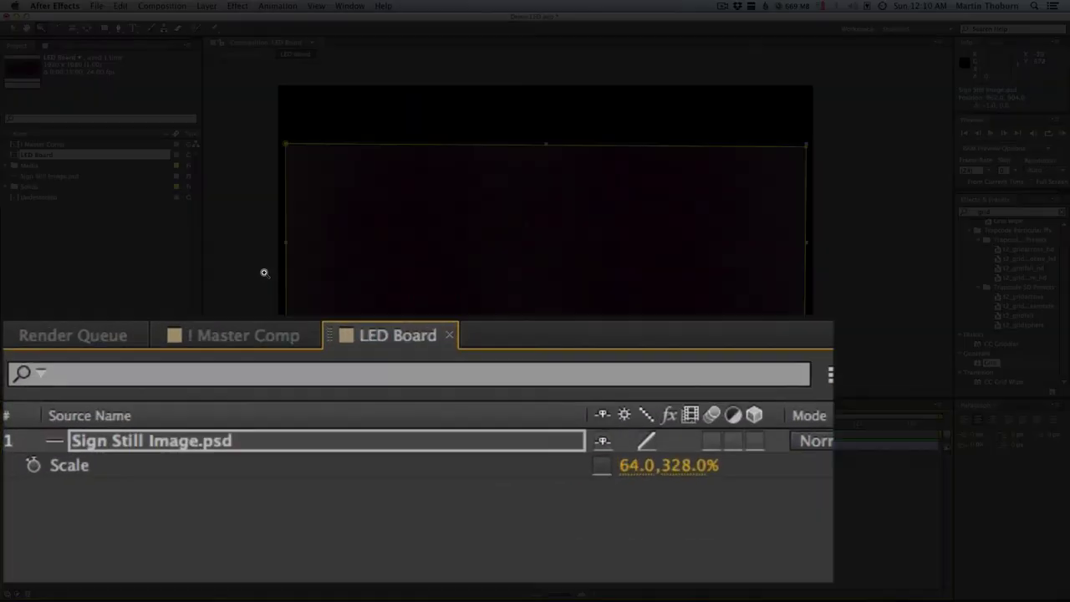
# Rename the sign still layer 'LED Board Background'
pyautogui.click(172, 449)
pyautogui.press('Return')
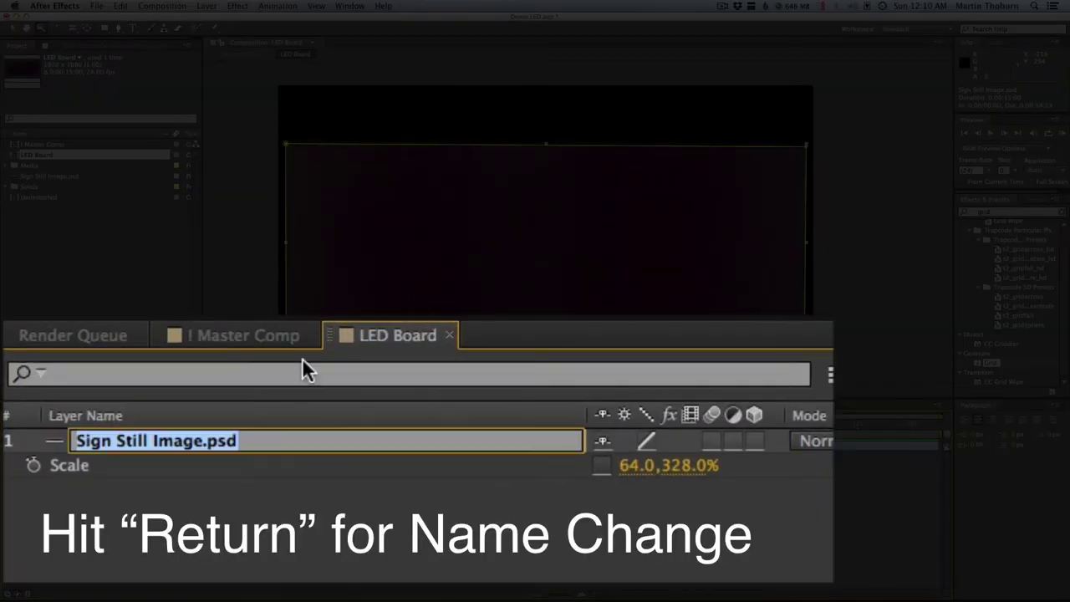
pyautogui.write('LED Board Background')
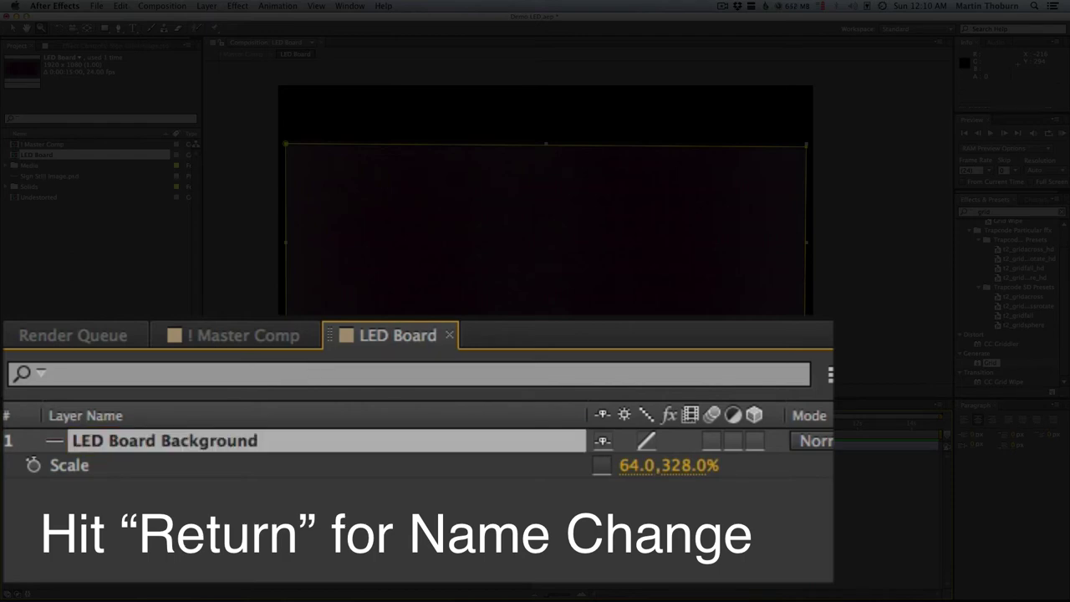
pyautogui.press('Return')
# Duplicate LED Board Background and name the copy 'LED Animated'
pyautogui.click(190, 450)
pyautogui.press('super+d')
pyautogui.press('Return')
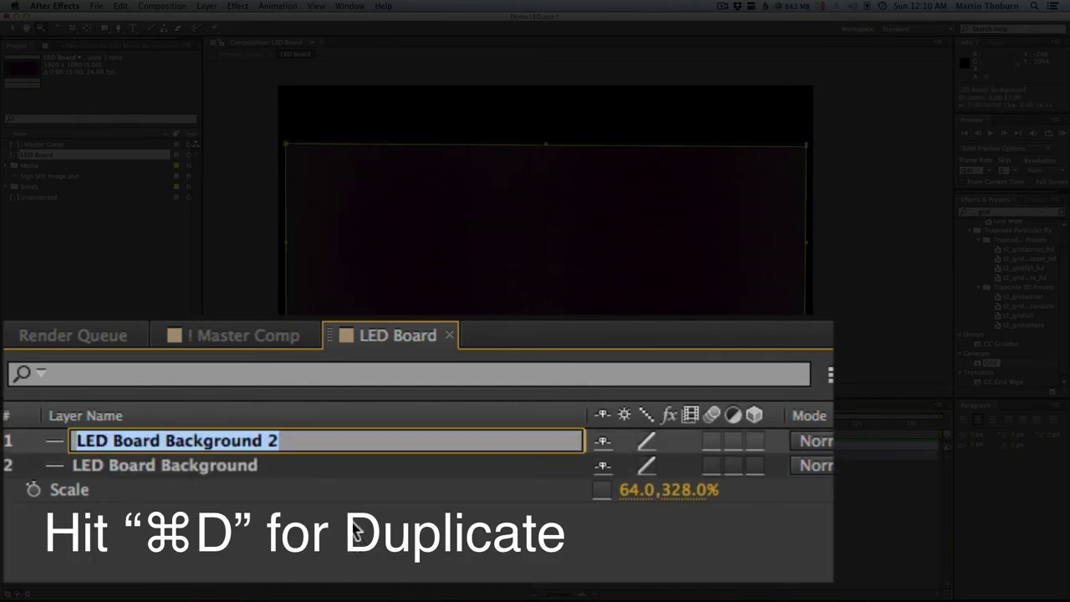
pyautogui.write('LED Animated')
pyautogui.press('Return')
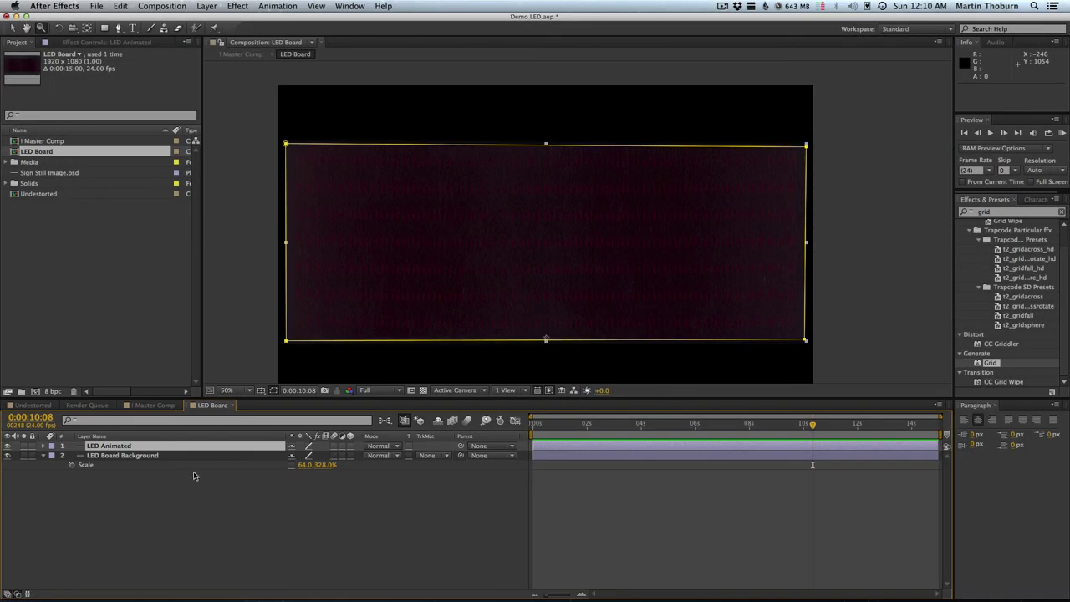
pyautogui.click(263, 551)
pyautogui.click(127, 454)
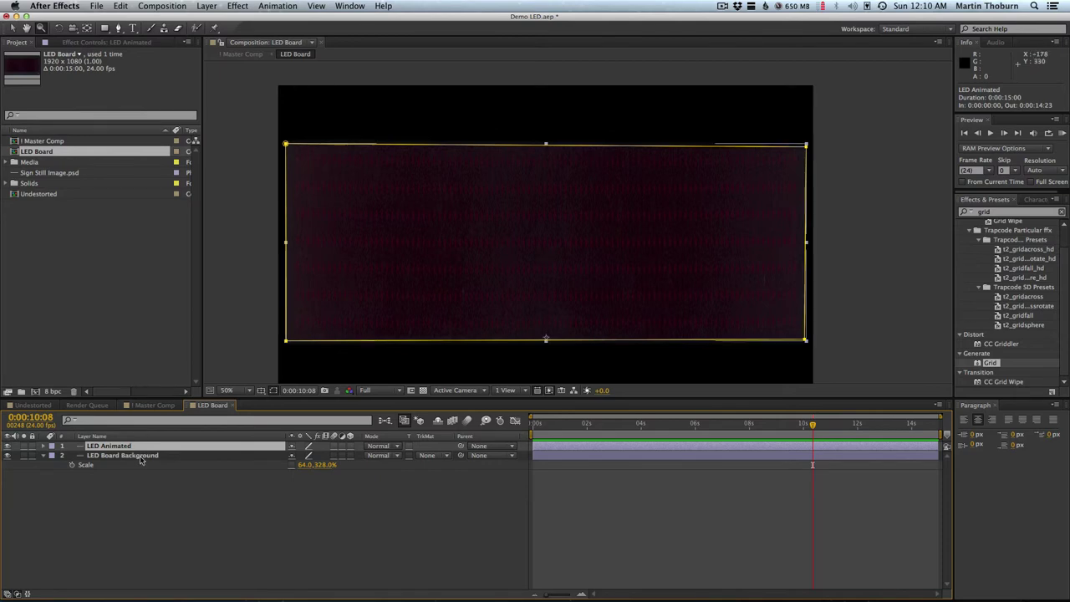
# Pre-compose the LED Animated layer into a new comp named 'LED Animated Comp'
pyautogui.click(204, 6)
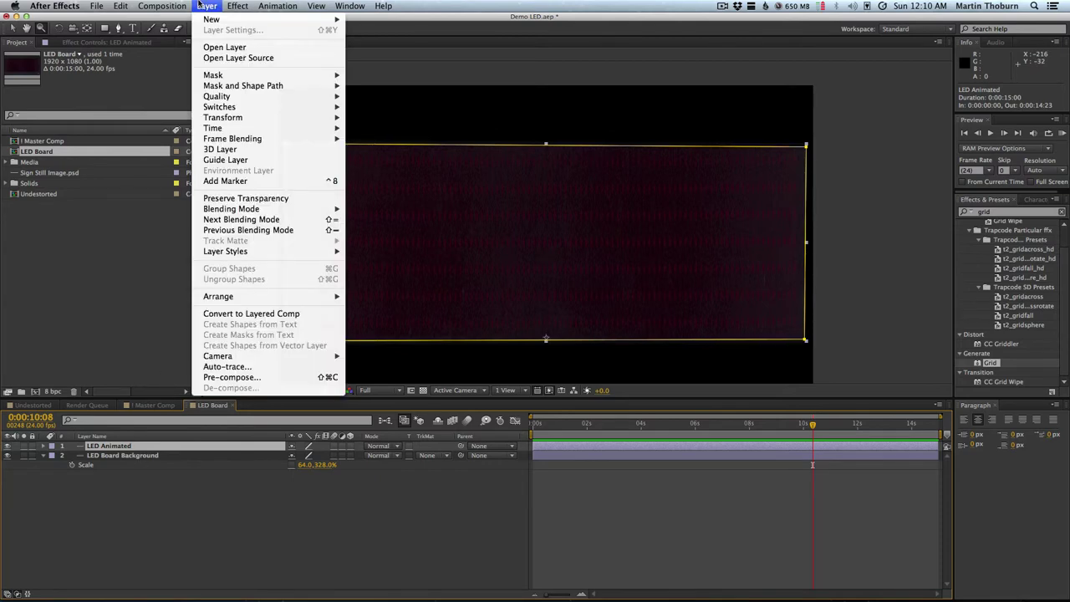
pyautogui.click(259, 378)
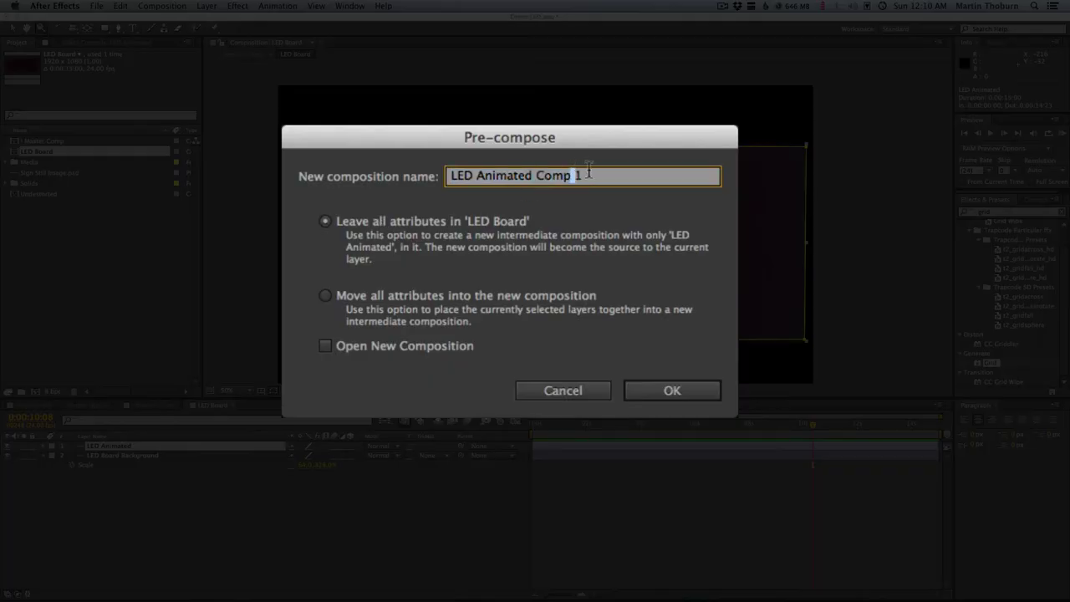
pyautogui.press('Right')
pyautogui.press('Return')
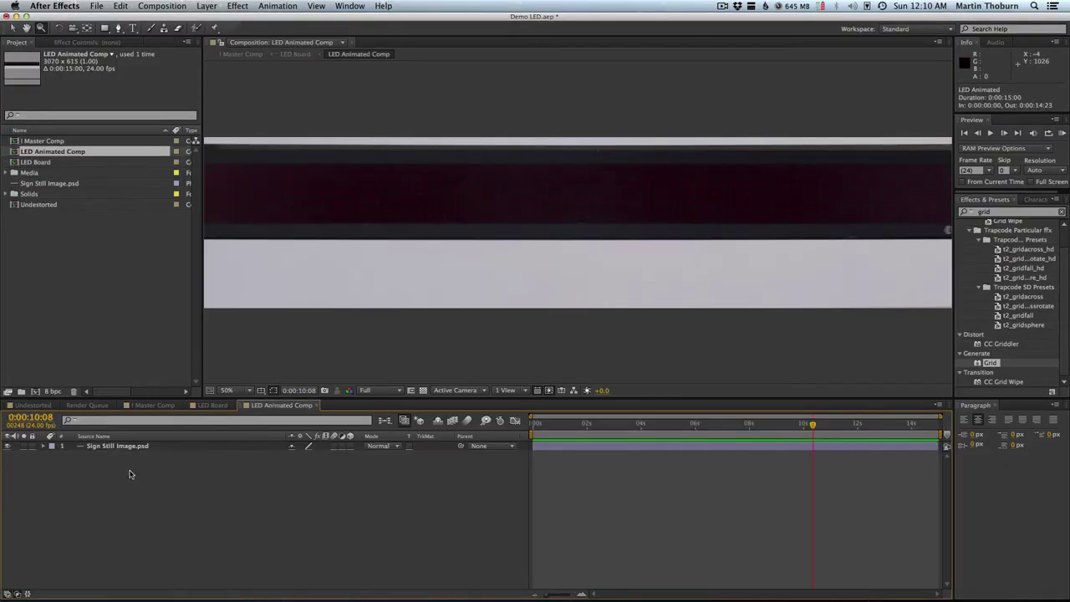
pyautogui.moveTo(298, 239); pyautogui.dragTo(343, 224)
pyautogui.press(',')
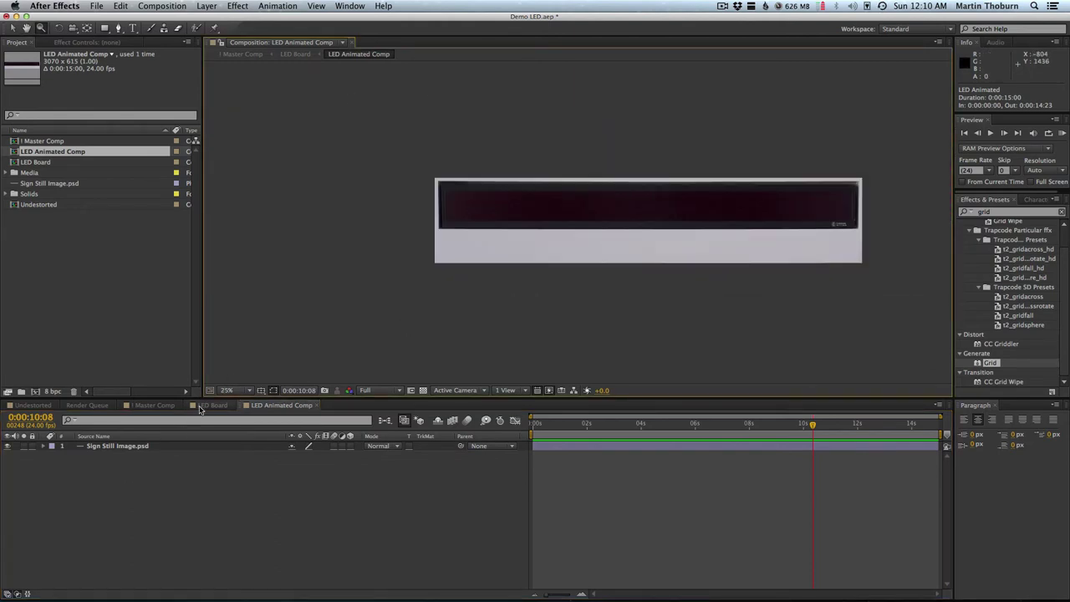
pyautogui.click(205, 405)
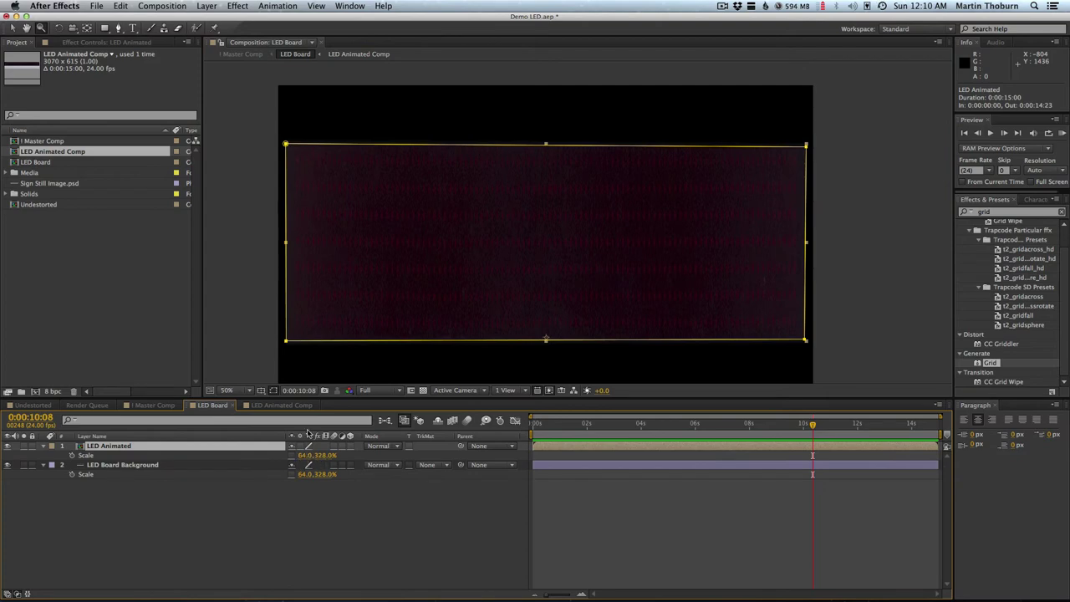
pyautogui.click(284, 405)
pyautogui.press('z')
pyautogui.click(575, 299)
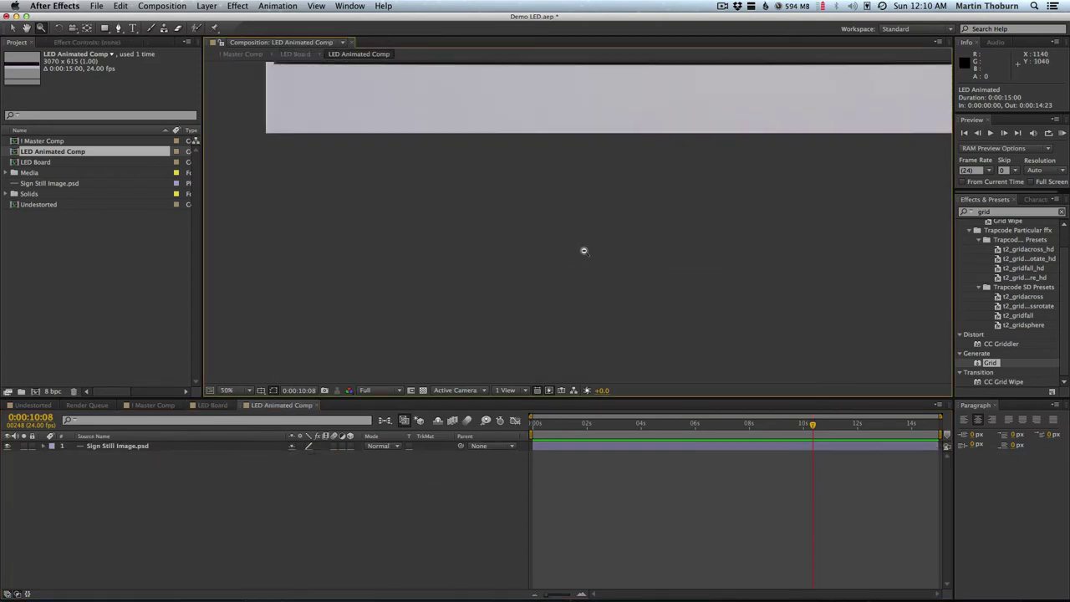
pyautogui.scroll(5, 589, 249)
pyautogui.scroll(5, 466, 377)
pyautogui.scroll(-2, 542, 298)
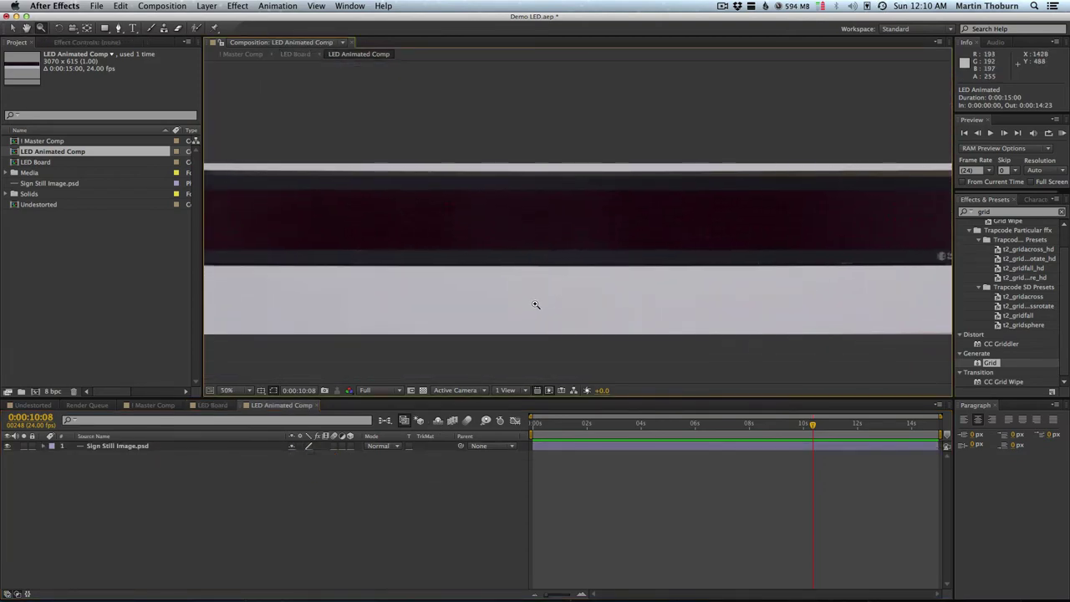
pyautogui.keyDown('alt'); pyautogui.click(533, 306); pyautogui.keyUp('alt')
pyautogui.scroll(3, 540, 270)
pyautogui.scroll(-1, 594, 290)
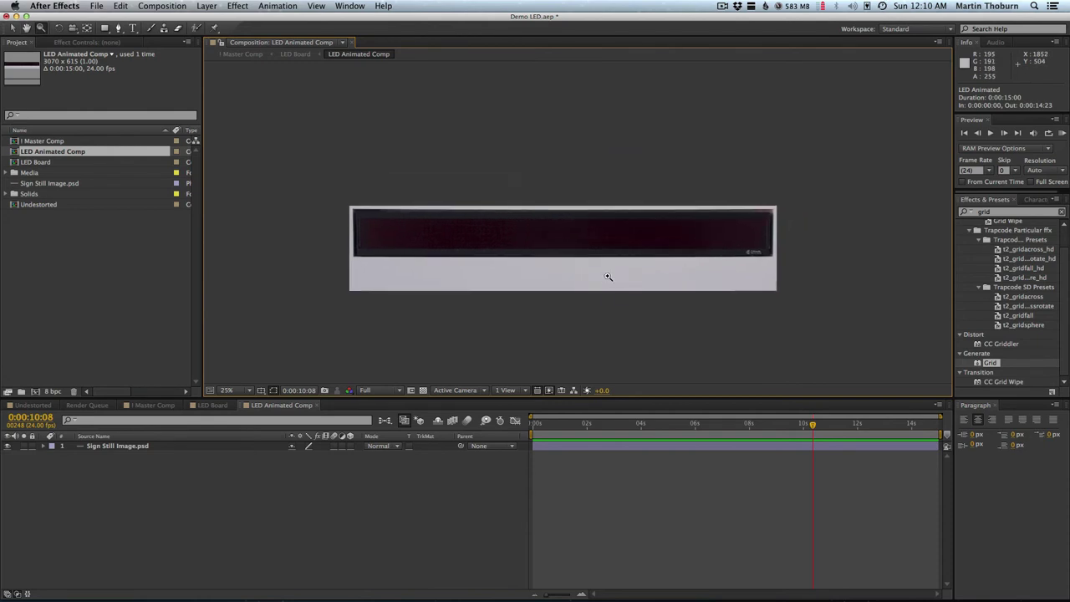
pyautogui.click(580, 246)
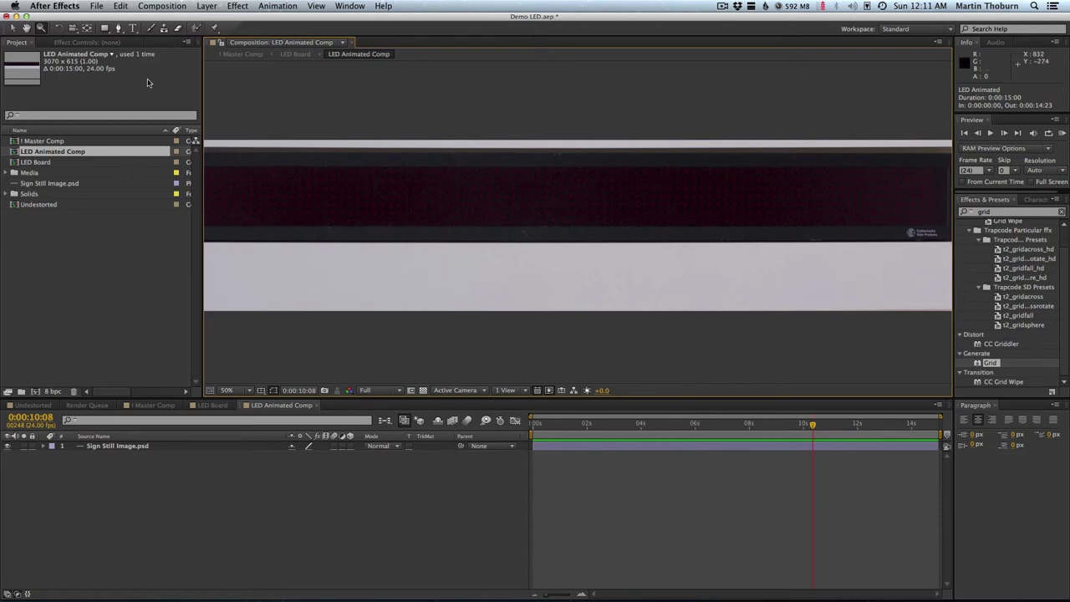
pyautogui.click(136, 447)
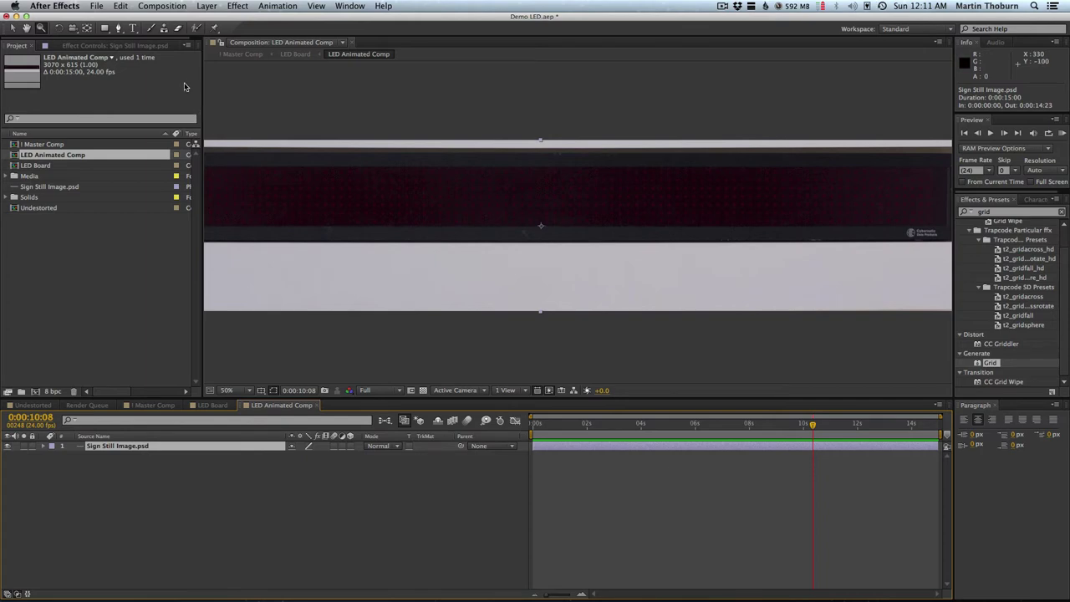
# Type the new name 'Text Base' for the sign still layer in LED Animated Comp
pyautogui.press('v')
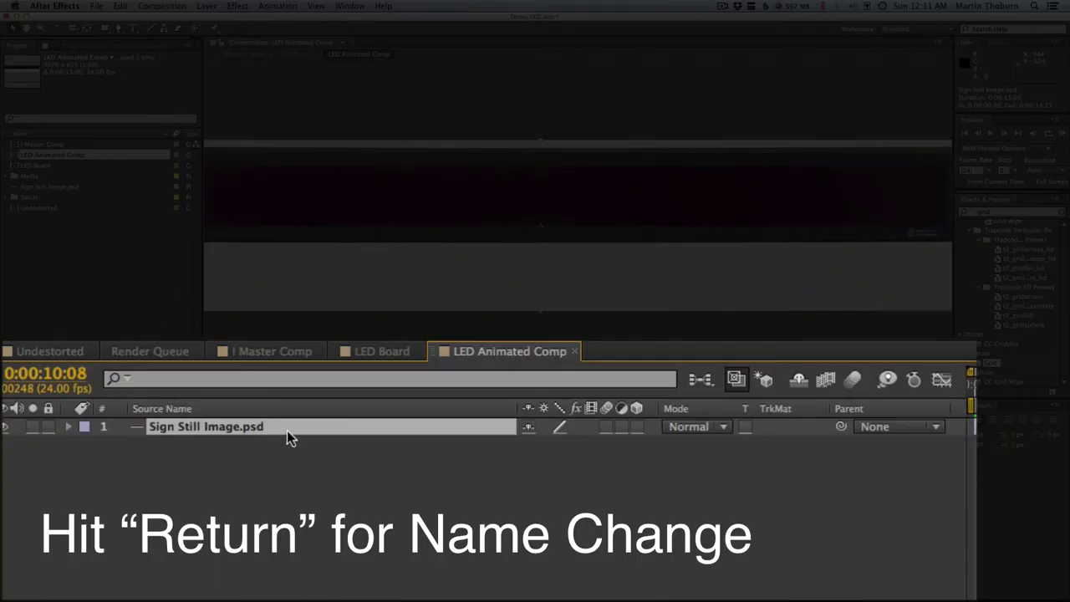
pyautogui.press('Return')
pyautogui.write('Te')
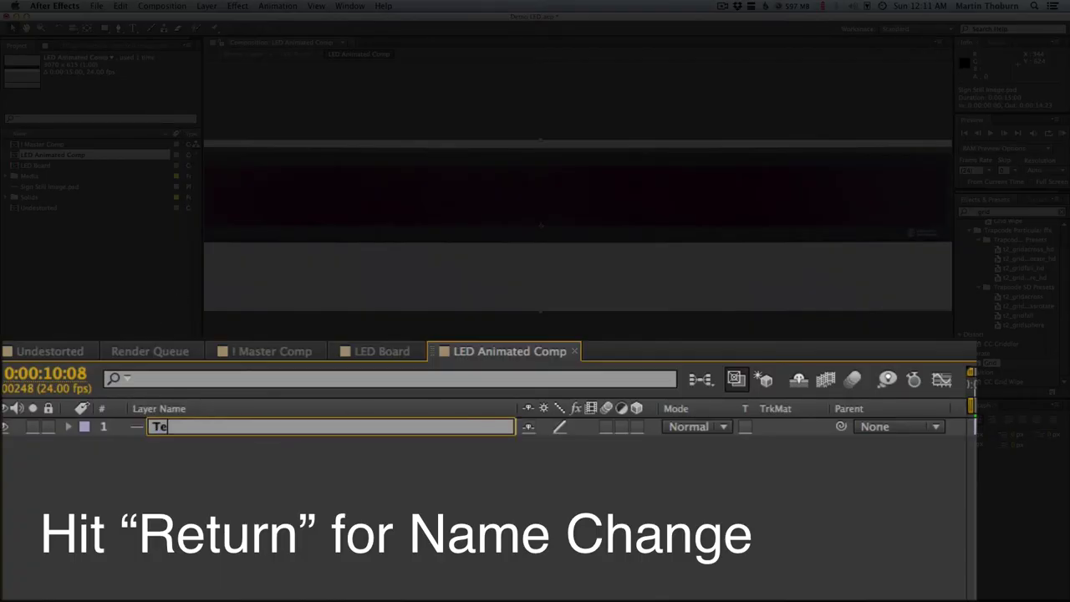
pyautogui.write('xt Base')
# Confirm the Text Base name, then add a magenta solid 'Text Mask' and hide it
pyautogui.press('Return')
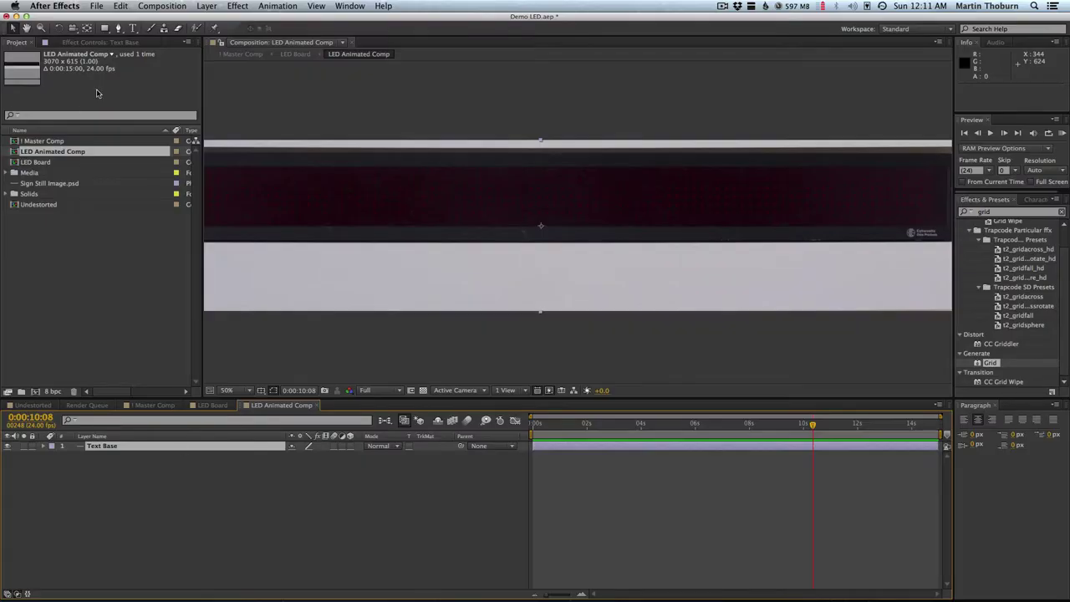
pyautogui.click(206, 6)
pyautogui.moveTo(211, 20)
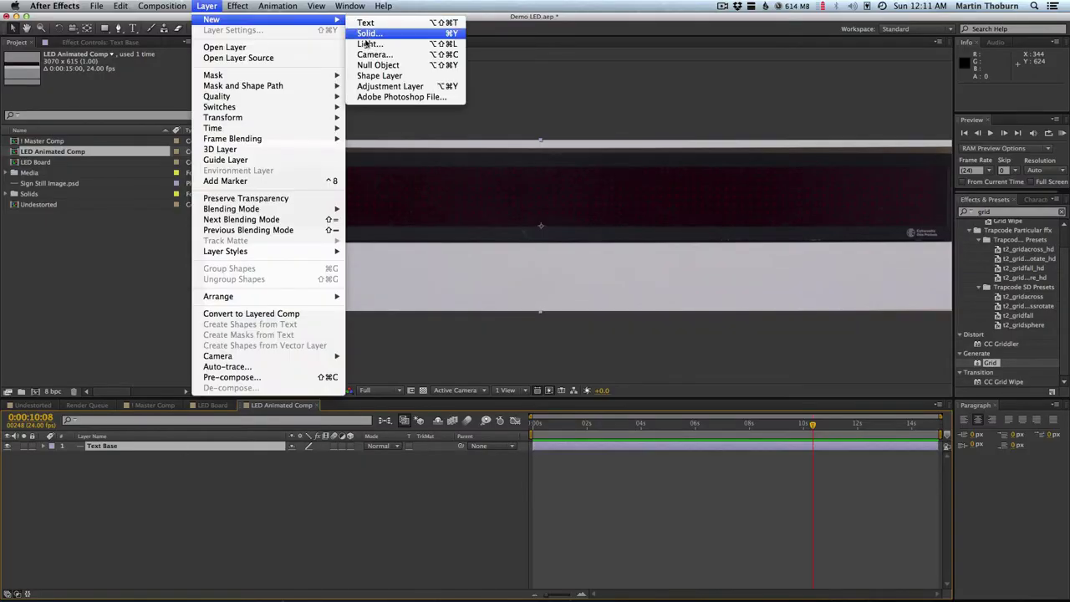
pyautogui.click(369, 33)
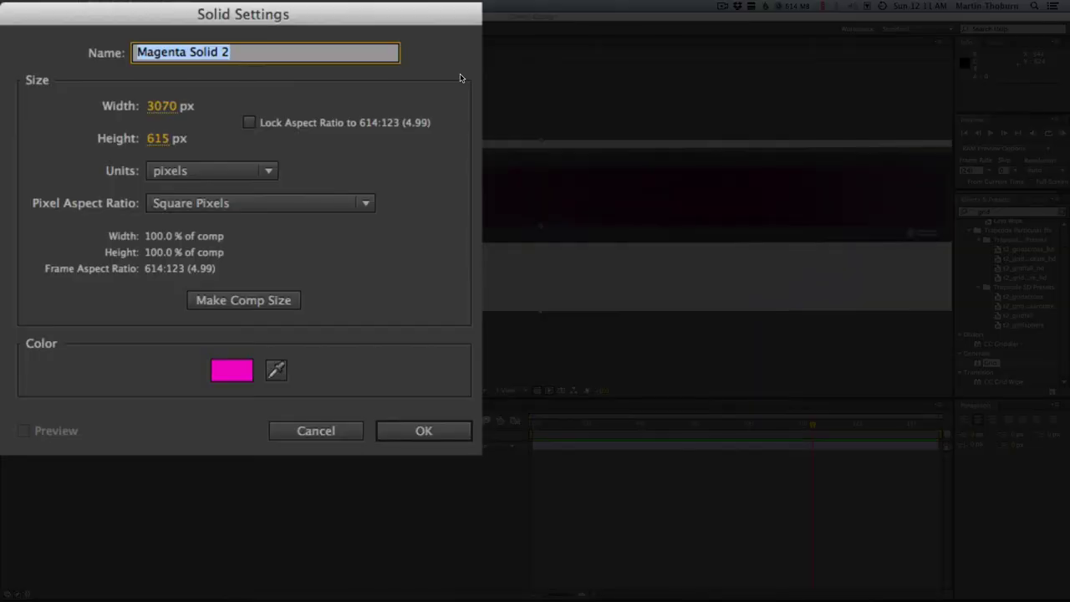
pyautogui.write('Text')
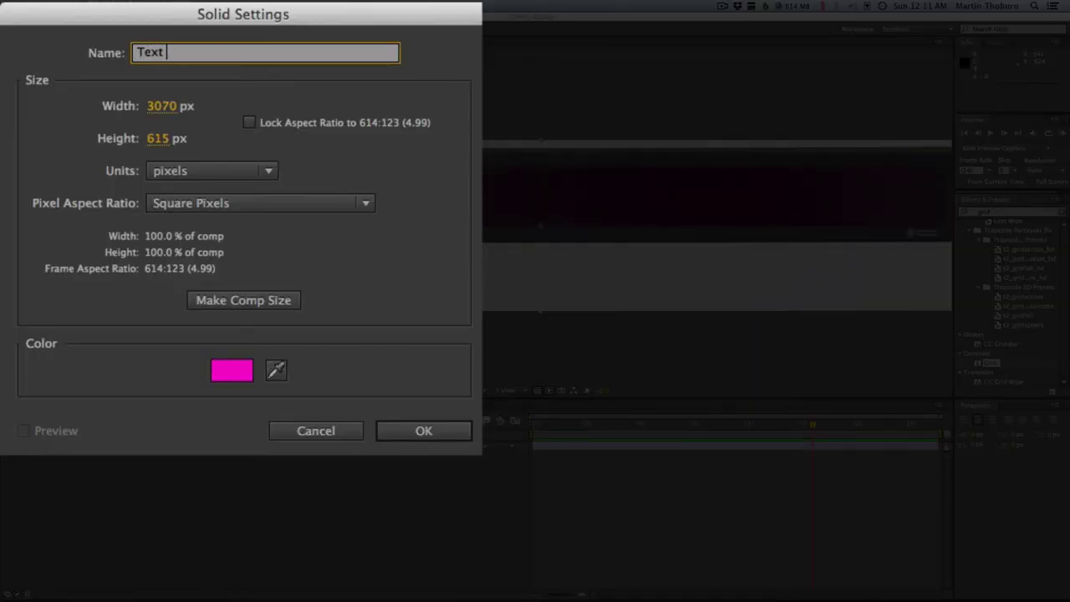
pyautogui.press('BackSpace')
pyautogui.press('BackSpace')
pyautogui.press('BackSpace')
pyautogui.press('BackSpace')
pyautogui.write('Tex')
pyautogui.press('BackSpace')
pyautogui.press('BackSpace')
pyautogui.write('Mask')
pyautogui.press('Return')
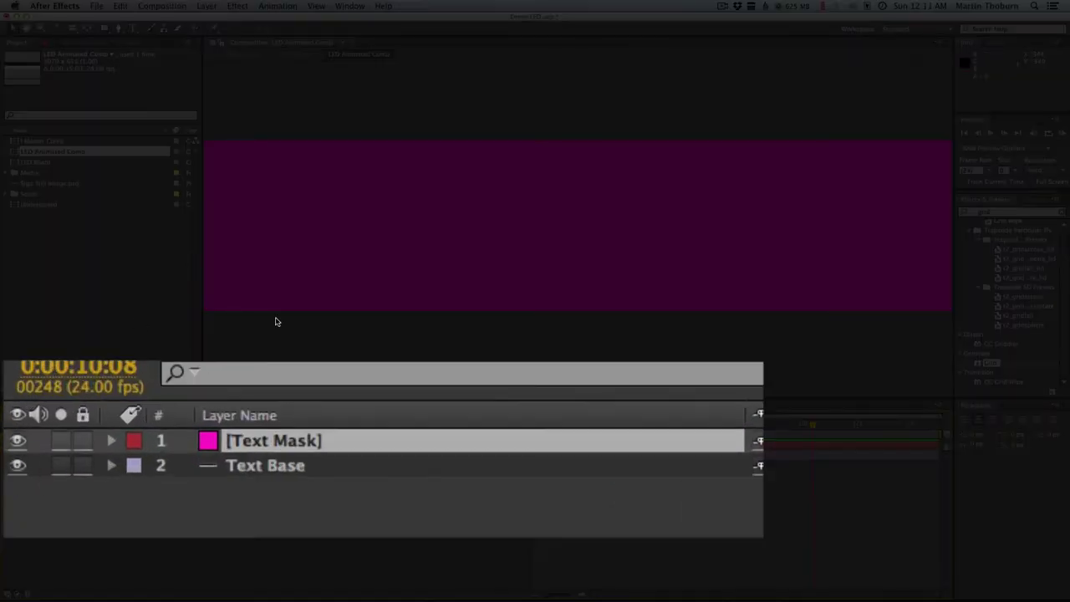
pyautogui.click(17, 441)
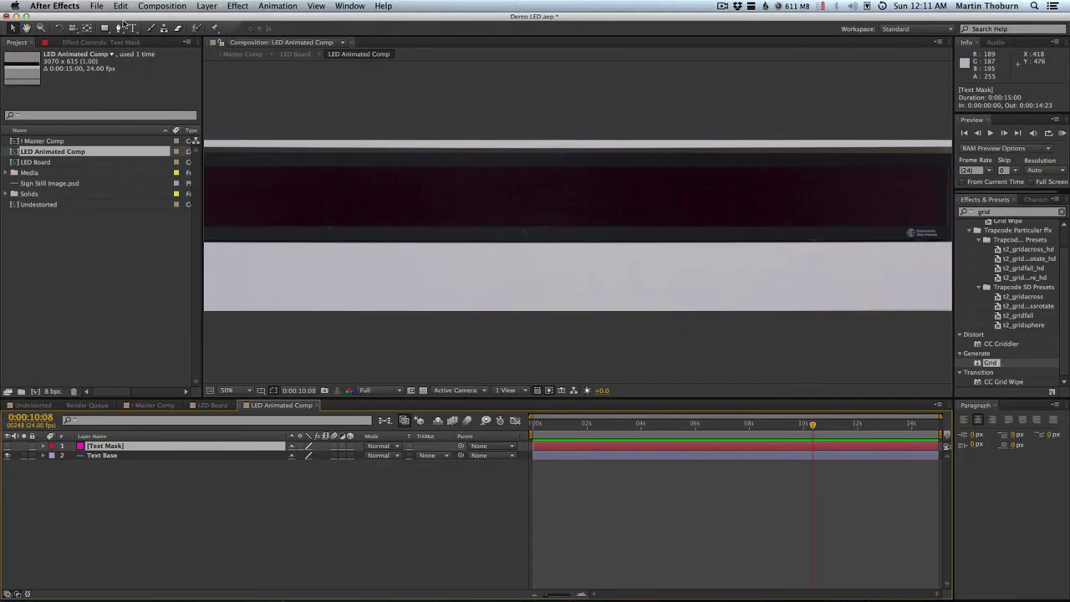
pyautogui.press('g')
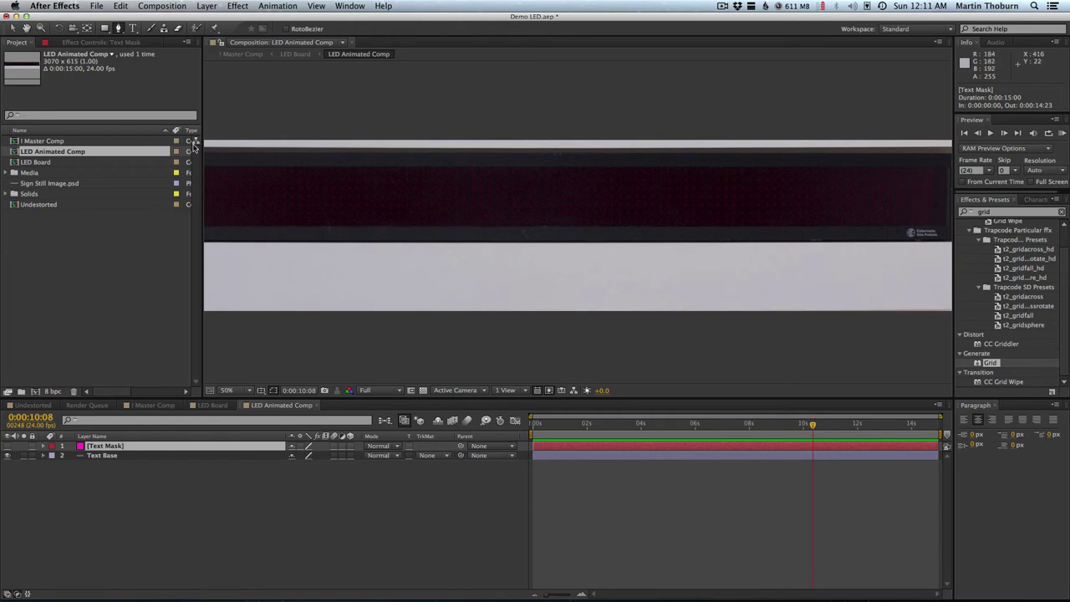
# Zoom the LED board to 100% and select the Text Mask layer
pyautogui.click(39, 26)
pyautogui.click(454, 217)
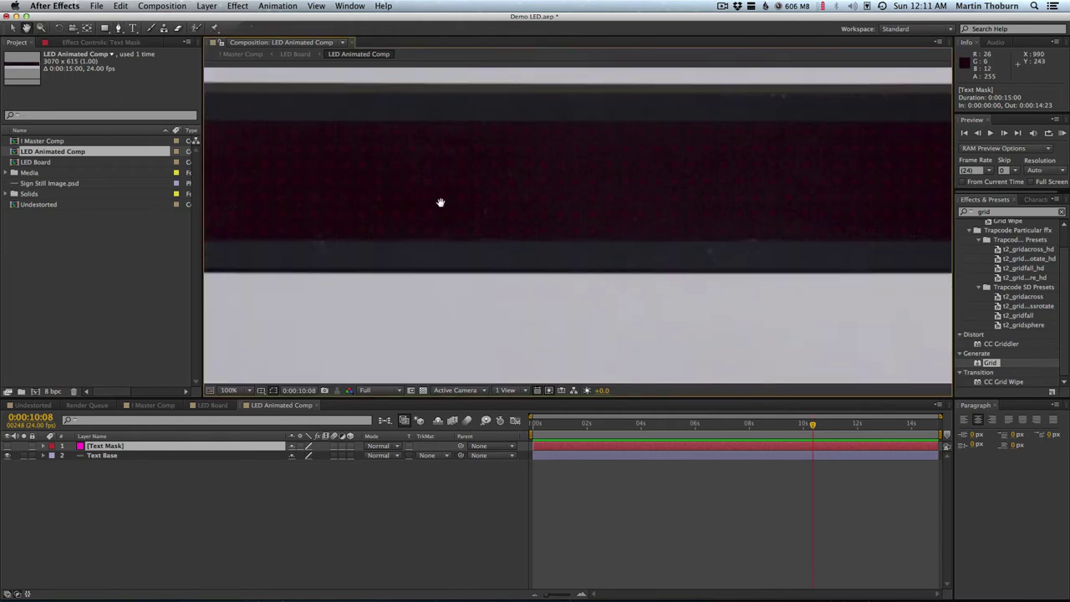
pyautogui.press('v')
pyautogui.click(112, 449)
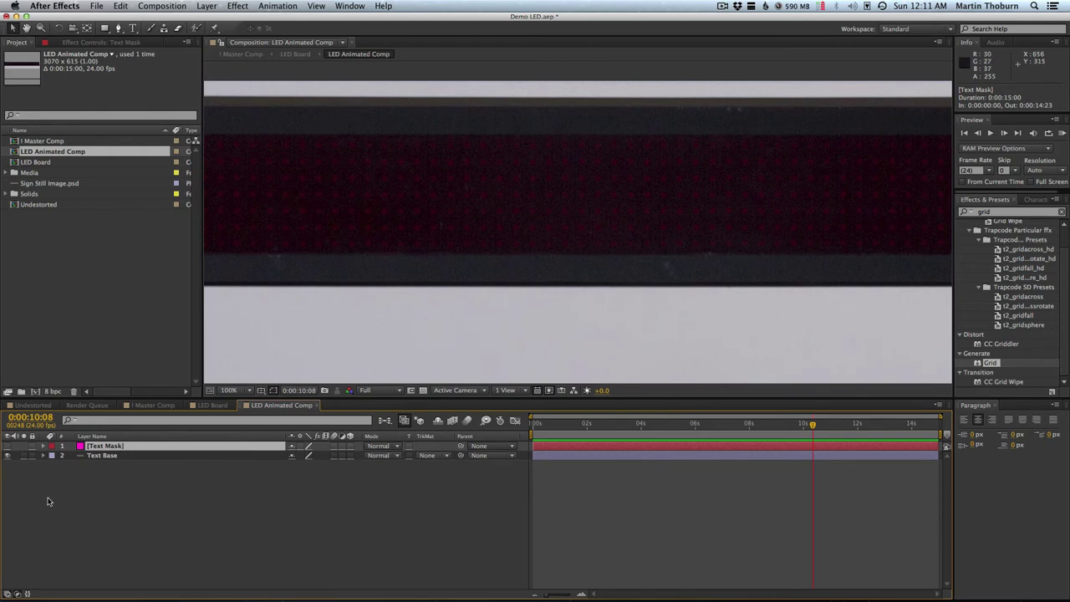
pyautogui.click(107, 455)
pyautogui.click(105, 446)
pyautogui.click(118, 27)
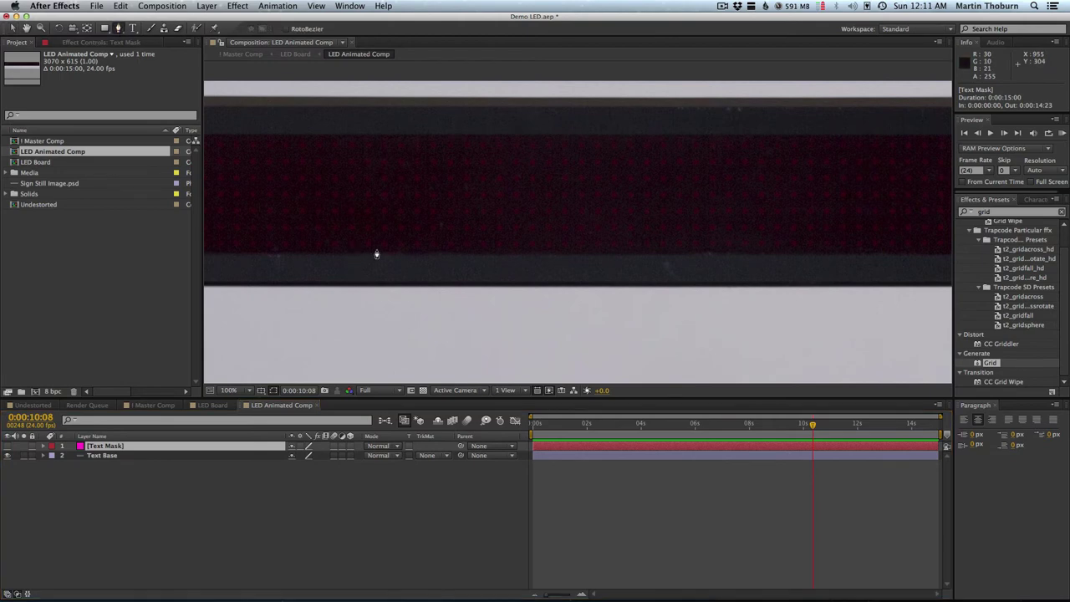
# Trace the first letter shape as a closed mask on Text Mask
pyautogui.click(376, 249)
pyautogui.click(361, 249)
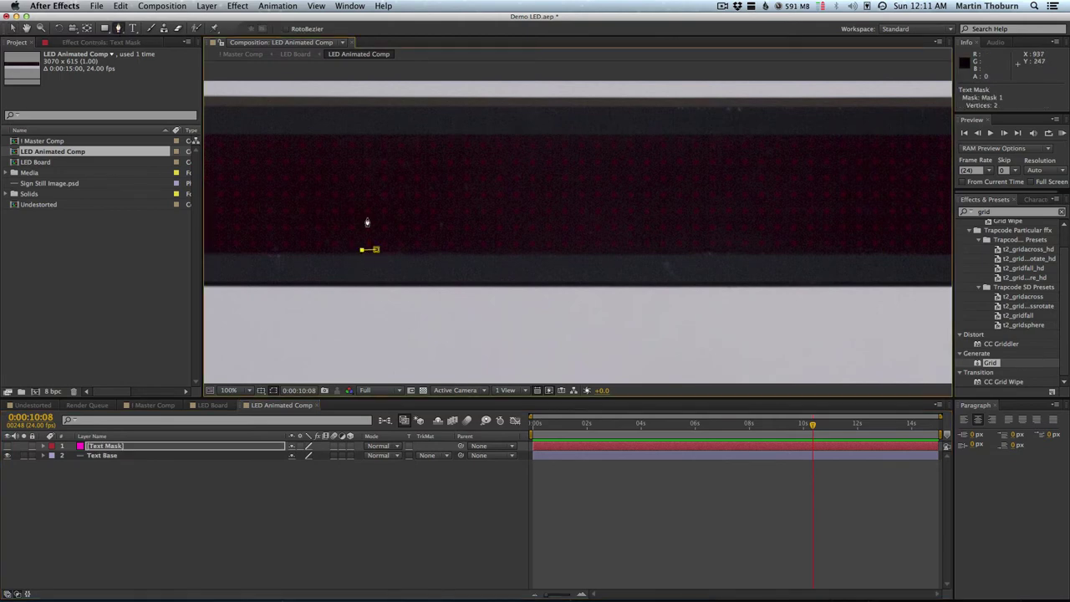
pyautogui.click(359, 142)
pyautogui.click(376, 142)
pyautogui.click(377, 188)
pyautogui.click(423, 187)
pyautogui.click(423, 156)
pyautogui.click(455, 157)
pyautogui.click(472, 158)
pyautogui.click(471, 185)
pyautogui.click(442, 185)
pyautogui.click(442, 216)
pyautogui.click(489, 221)
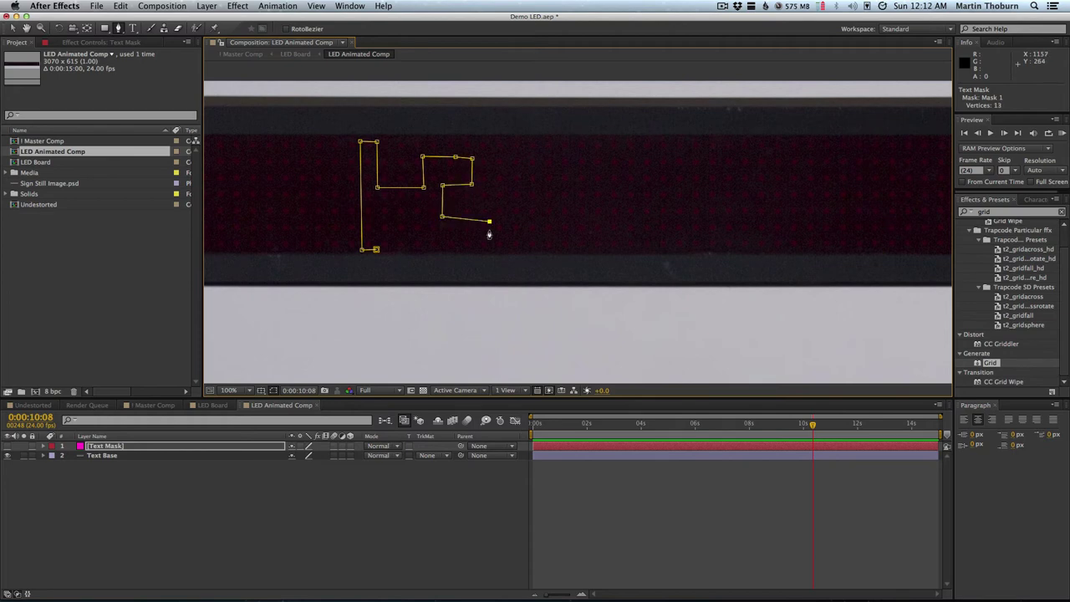
pyautogui.click(423, 235)
pyautogui.click(423, 221)
pyautogui.click(390, 221)
pyautogui.click(376, 249)
pyautogui.press('v')
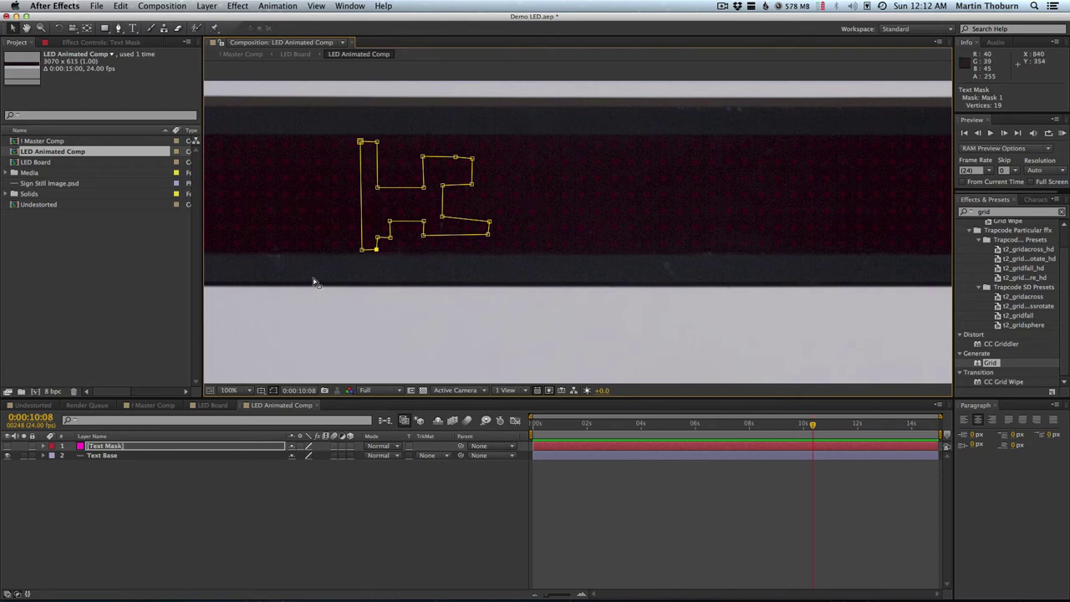
# Draw a vertical bar mask and a horizontal dash mask, adjusting the dash's bottom corners
pyautogui.click(118, 30)
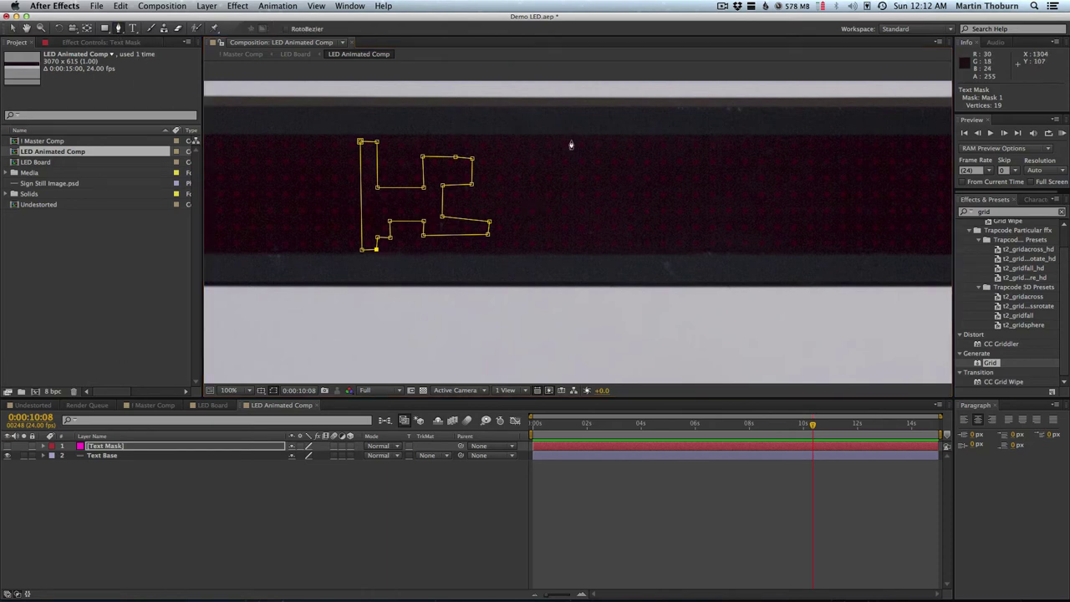
pyautogui.click(525, 141)
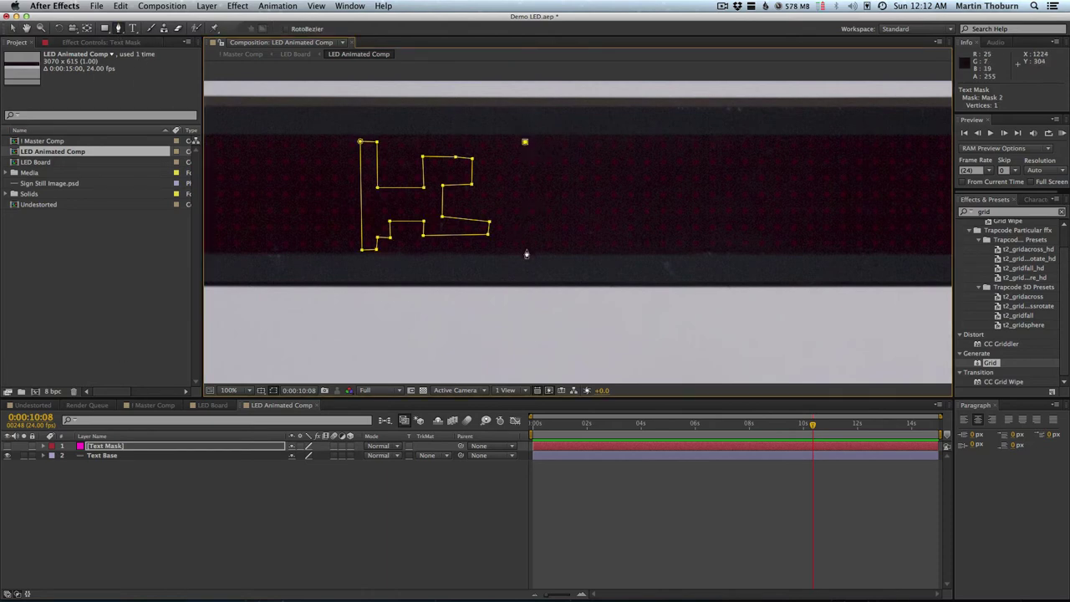
pyautogui.click(526, 249)
pyautogui.click(537, 138)
pyautogui.click(525, 142)
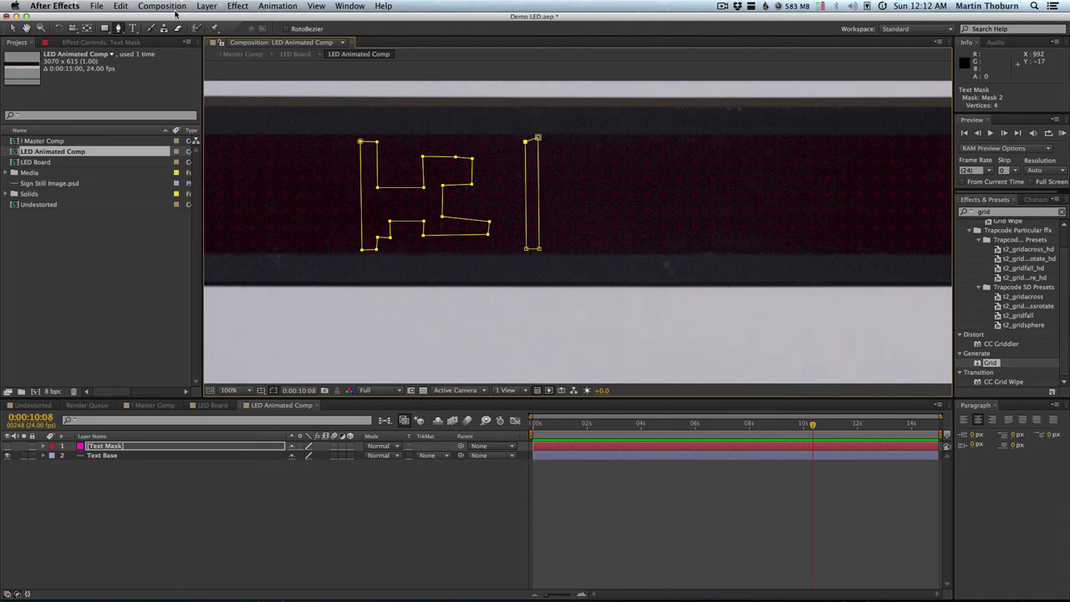
pyautogui.click(575, 187)
pyautogui.click(718, 200)
pyautogui.click(575, 187)
pyautogui.moveTo(575, 199); pyautogui.dragTo(575, 207)
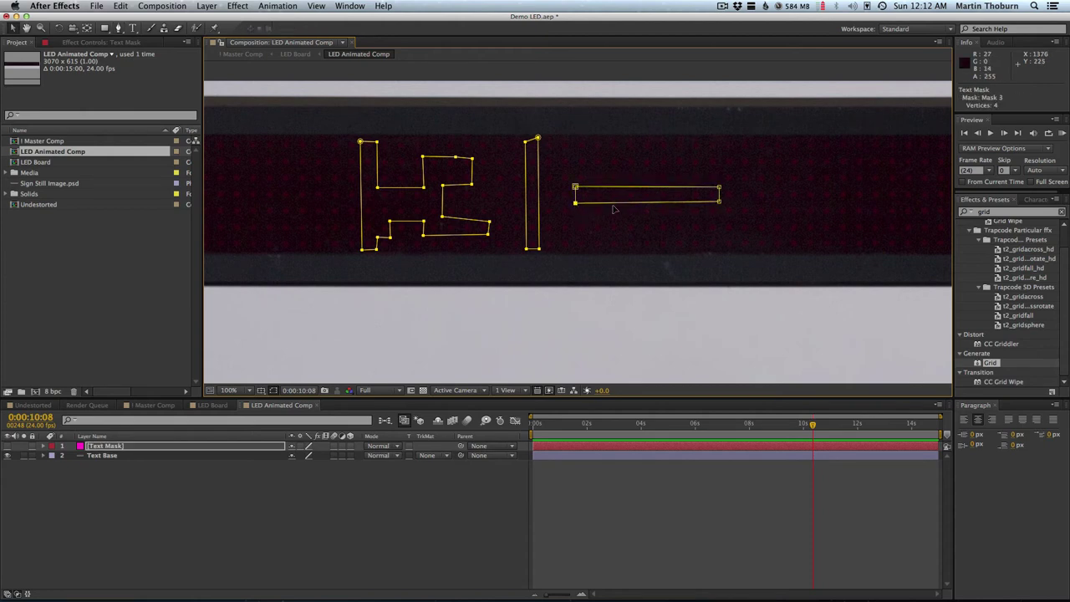
pyautogui.moveTo(719, 201); pyautogui.dragTo(719, 203)
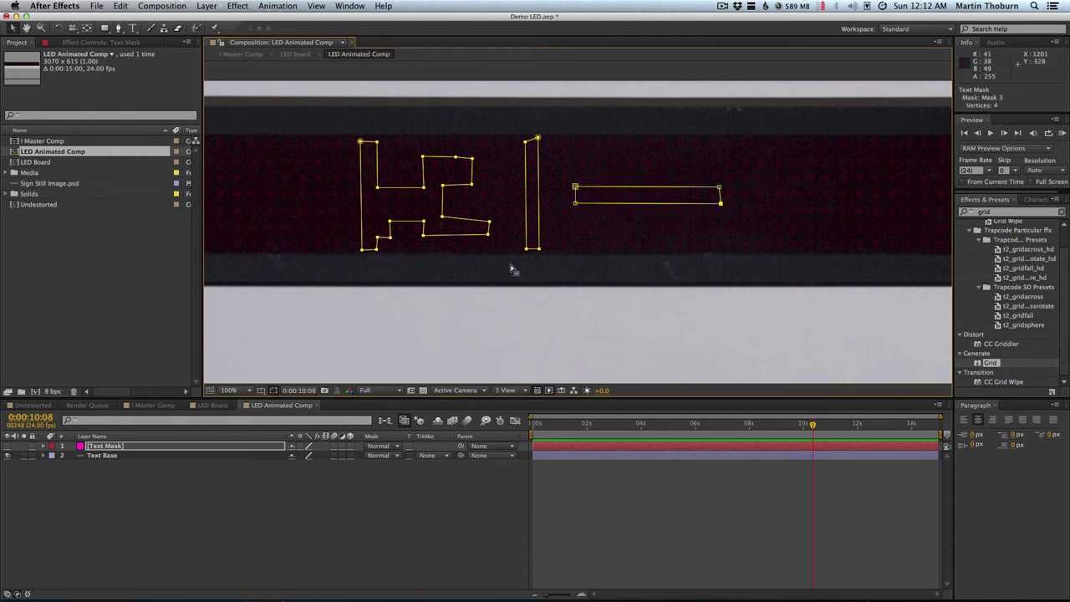
# Preview the filled shapes, then zoom back to 50% and center the LED board
pyautogui.click(7, 445)
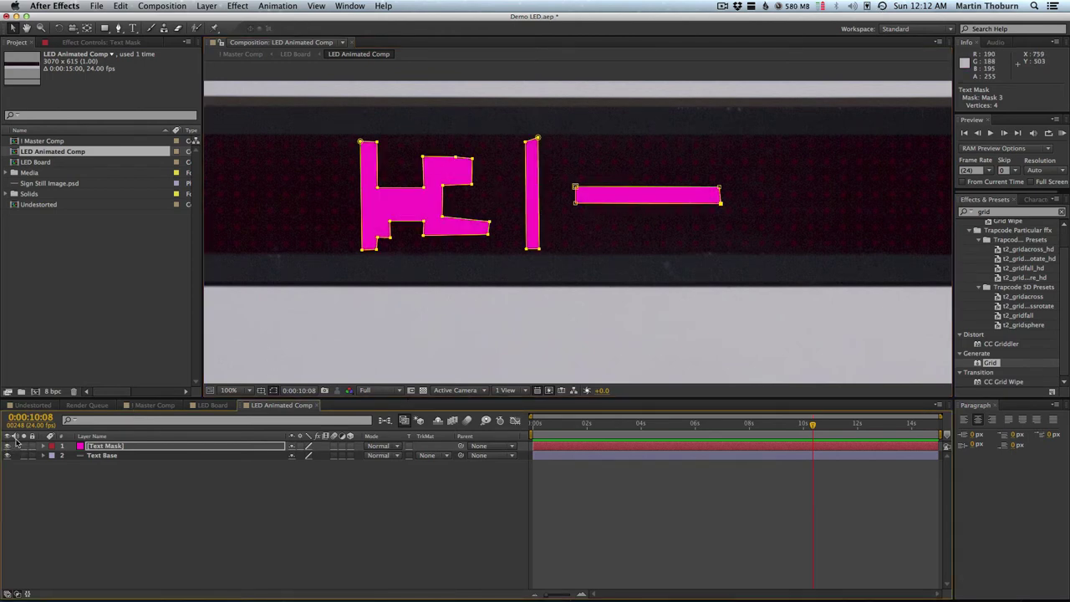
pyautogui.click(7, 445)
pyautogui.click(40, 27)
pyautogui.keyDown('alt'); pyautogui.click(604, 251); pyautogui.keyUp('alt')
pyautogui.click(117, 447)
pyautogui.press('h')
pyautogui.moveTo(511, 234); pyautogui.dragTo(510, 260)
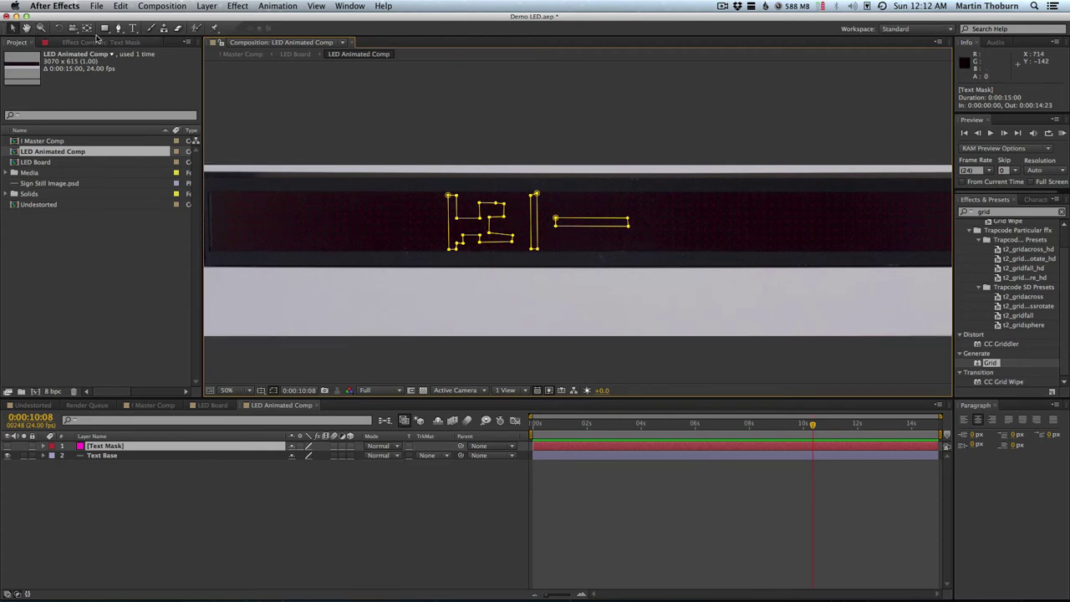
# Set Text Base's track matte to Alpha Matte 'Text Mask' and scrub to check the letters
pyautogui.click(146, 510)
pyautogui.click(122, 447)
pyautogui.click(114, 457)
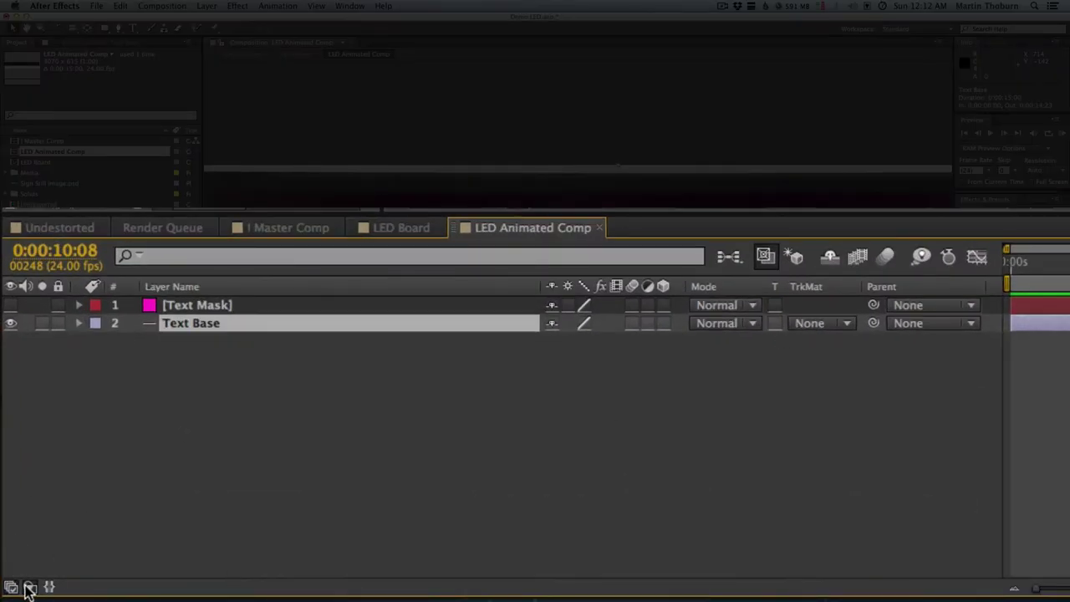
pyautogui.click(17, 593)
pyautogui.click(836, 327)
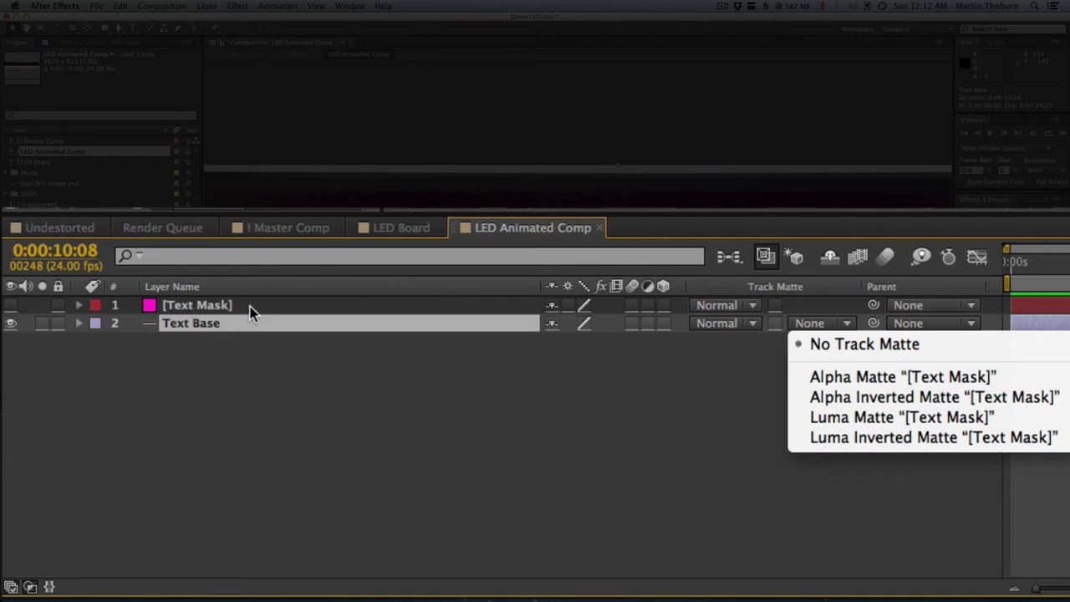
pyautogui.click(838, 378)
pyautogui.moveTo(551, 423); pyautogui.dragTo(704, 423)
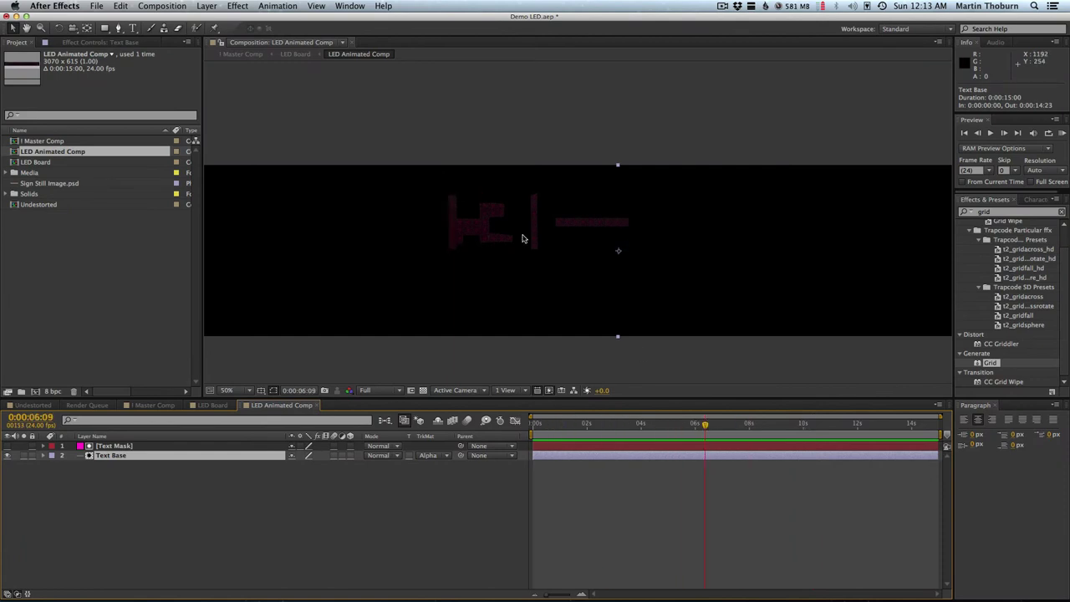
# Set a starting Position keyframe on the Text Mask layer near the start
pyautogui.click(160, 446)
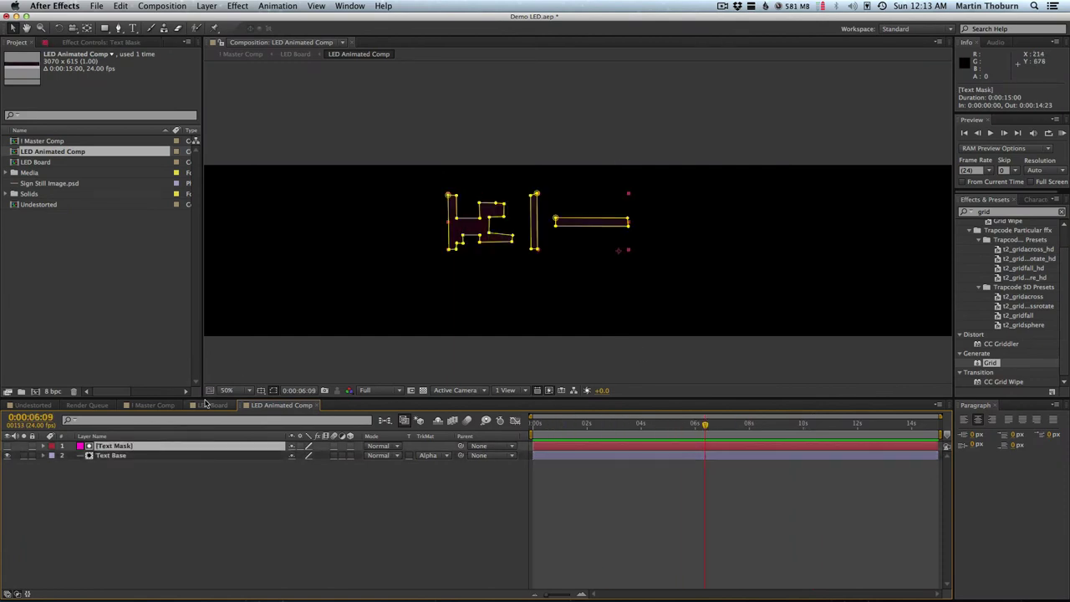
pyautogui.click(121, 447)
pyautogui.click(566, 424)
pyautogui.moveTo(446, 268); pyautogui.dragTo(554, 267)
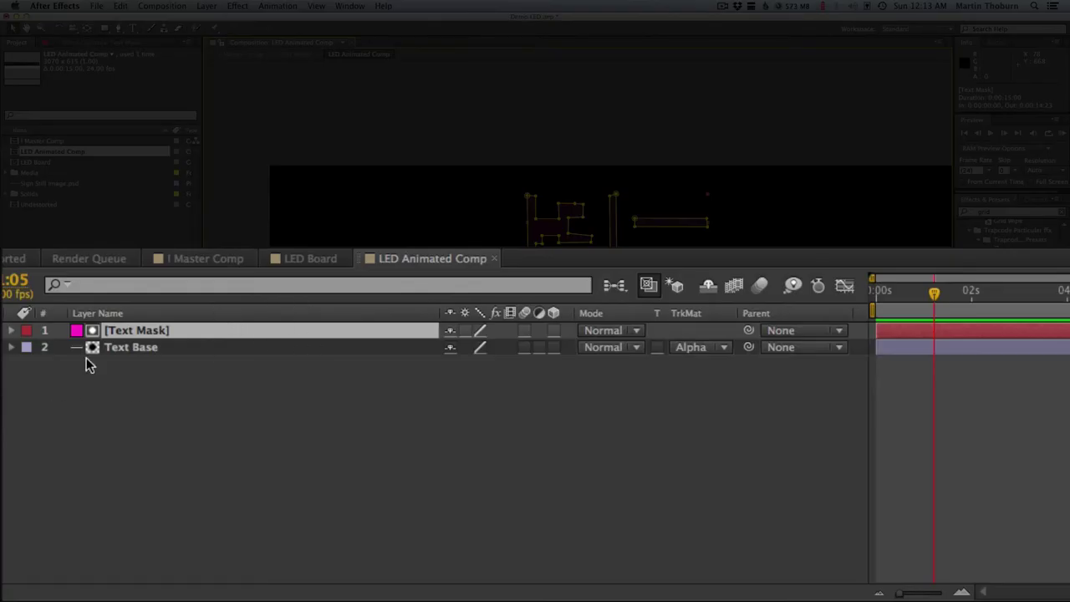
pyautogui.press('p')
pyautogui.moveTo(934, 291); pyautogui.dragTo(900, 291)
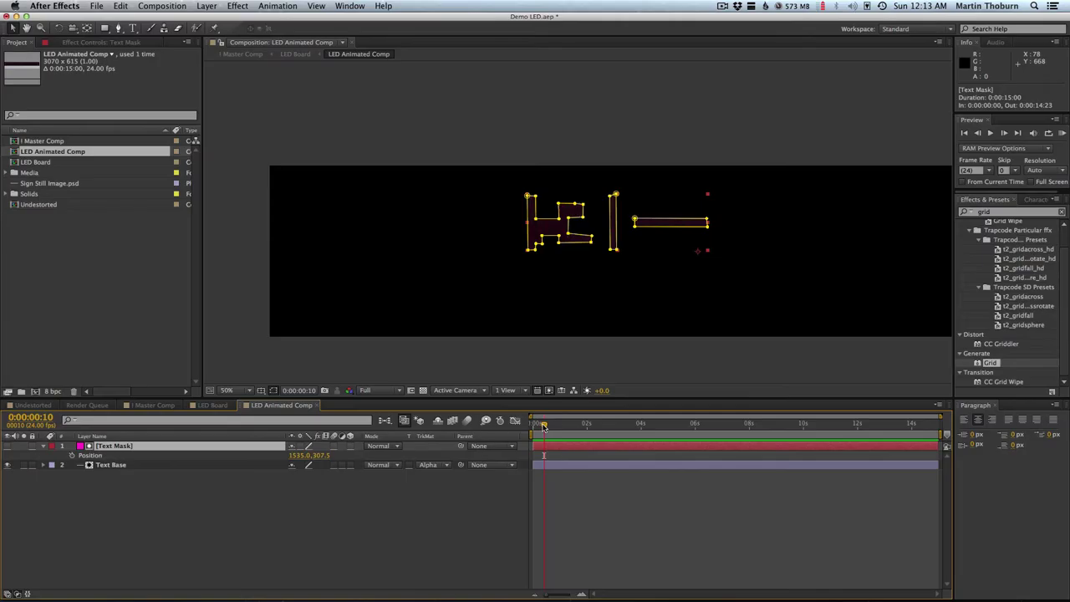
pyautogui.click(72, 456)
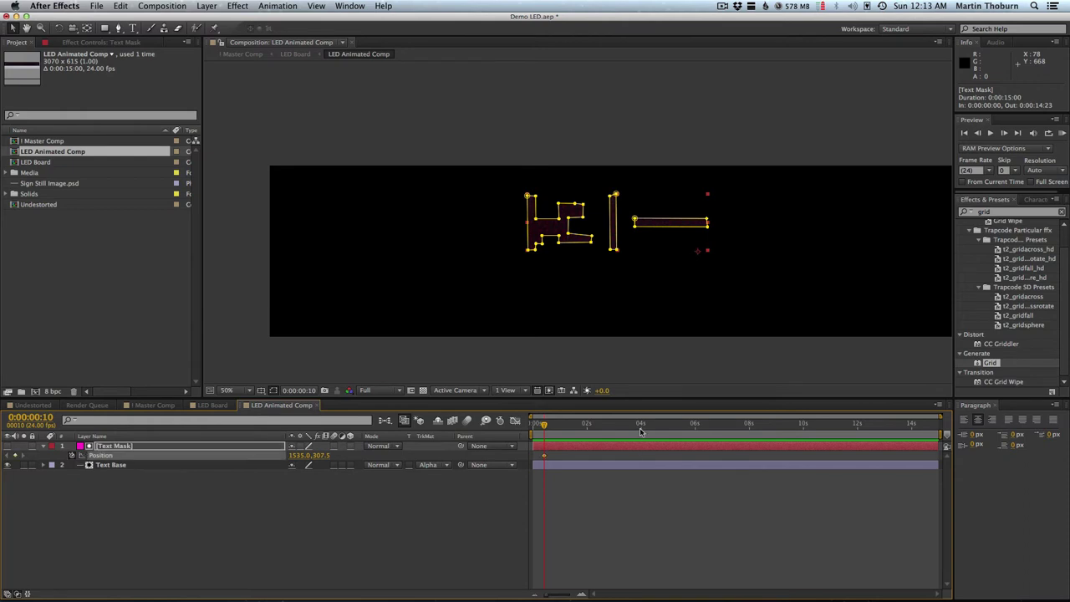
# At about five seconds, slide the mask shapes left and preview the sweep
pyautogui.moveTo(644, 424); pyautogui.dragTo(685, 424)
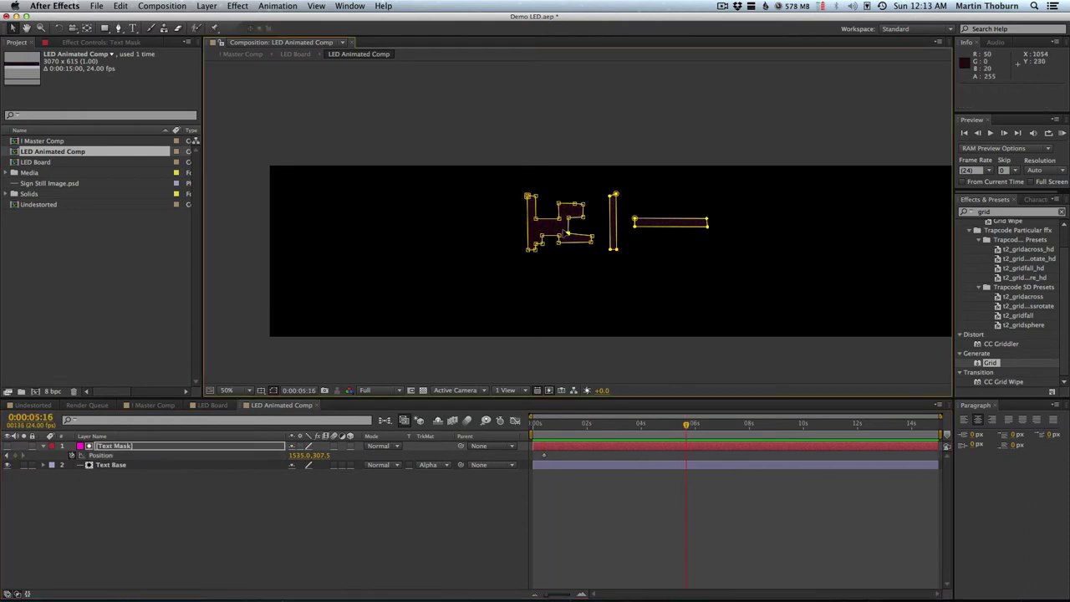
pyautogui.moveTo(575, 234); pyautogui.dragTo(517, 233)
pyautogui.press('cmd+z')
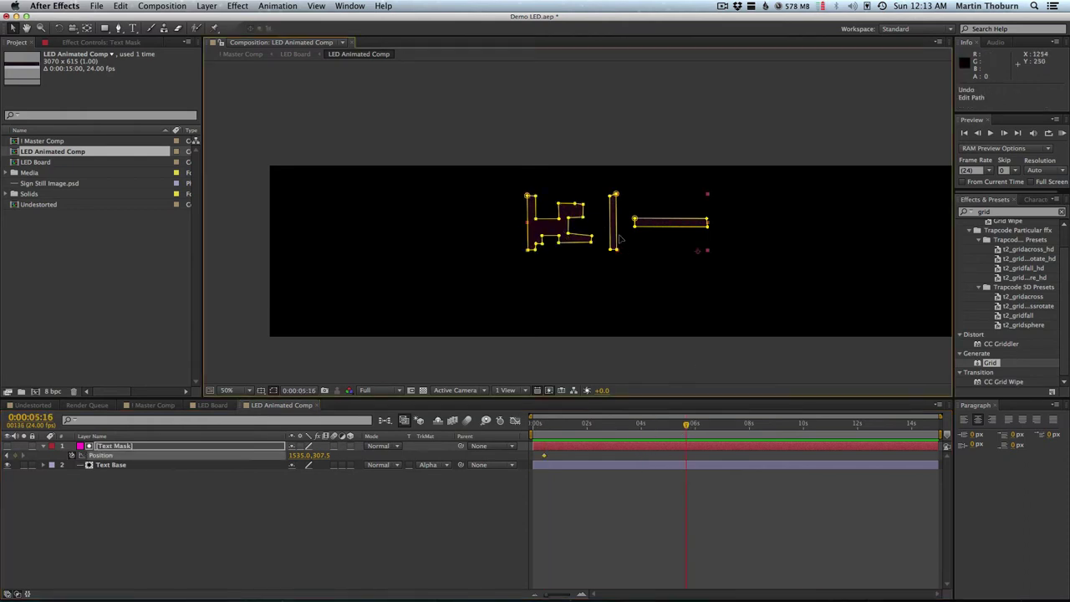
pyautogui.click(617, 238)
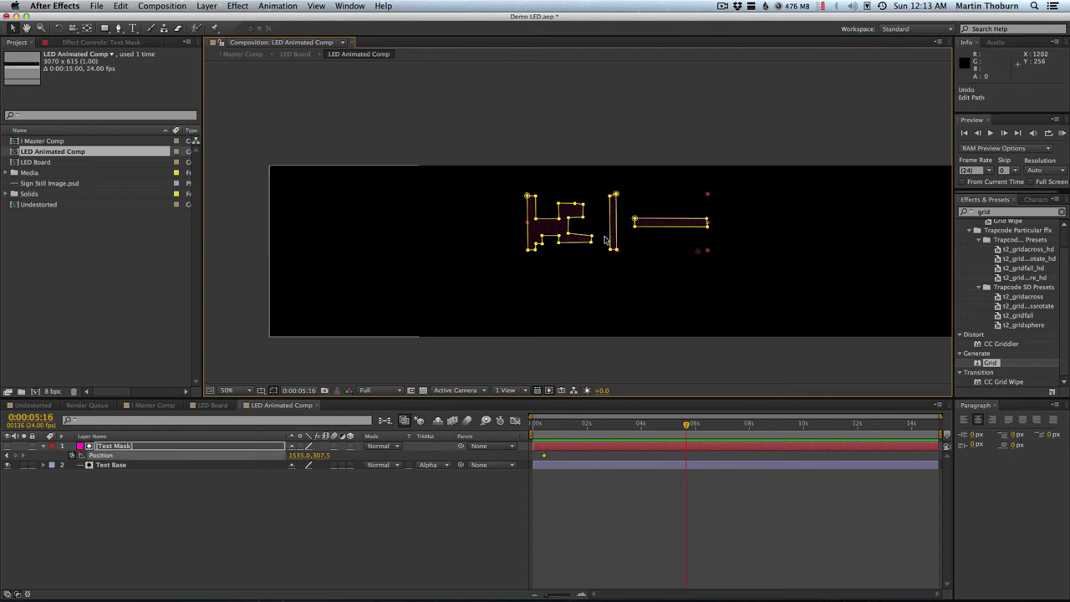
pyautogui.moveTo(623, 241)
pyautogui.mouseDown()
pyautogui.moveTo(389, 238)
pyautogui.moveTo(415, 238)
pyautogui.mouseUp()
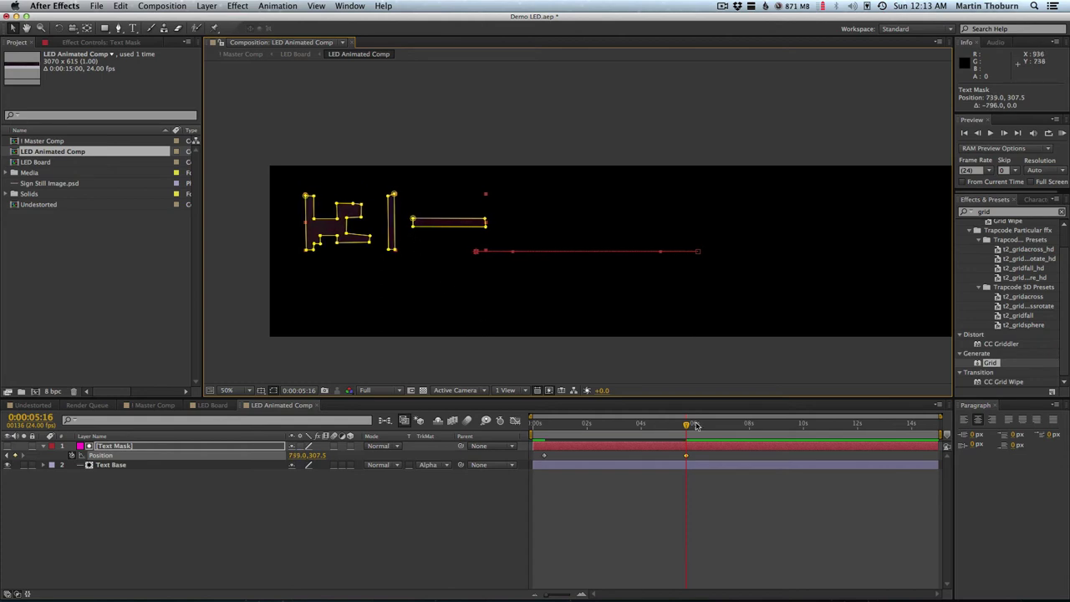
pyautogui.moveTo(692, 426)
pyautogui.mouseDown()
pyautogui.moveTo(548, 424)
pyautogui.moveTo(642, 425)
pyautogui.mouseUp()
pyautogui.press('F2')
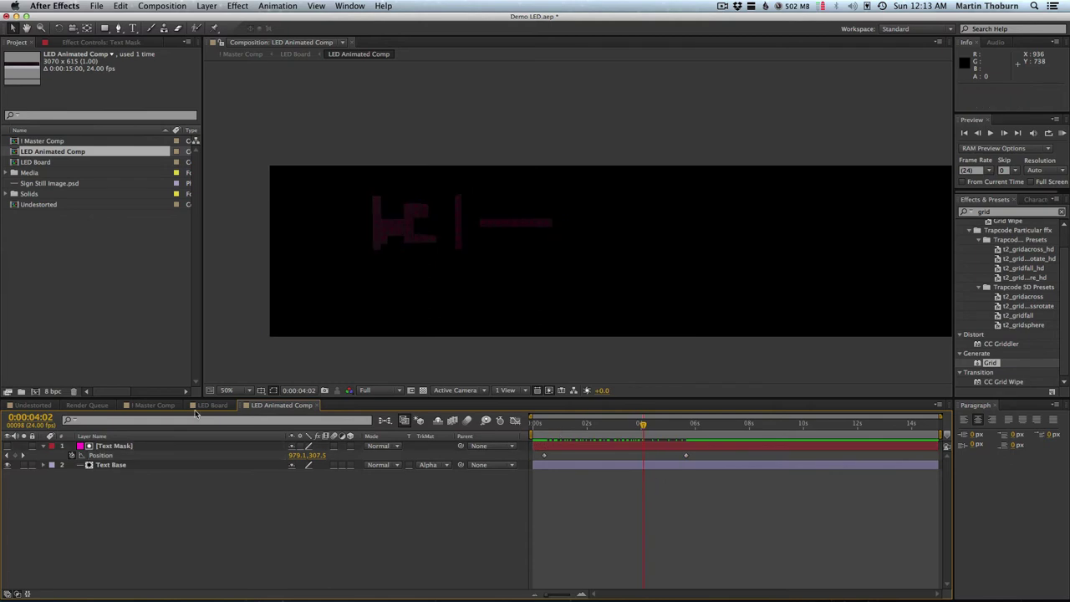
# In LED Board, hide the LED Board Background layer and preview the animated text
pyautogui.click(213, 405)
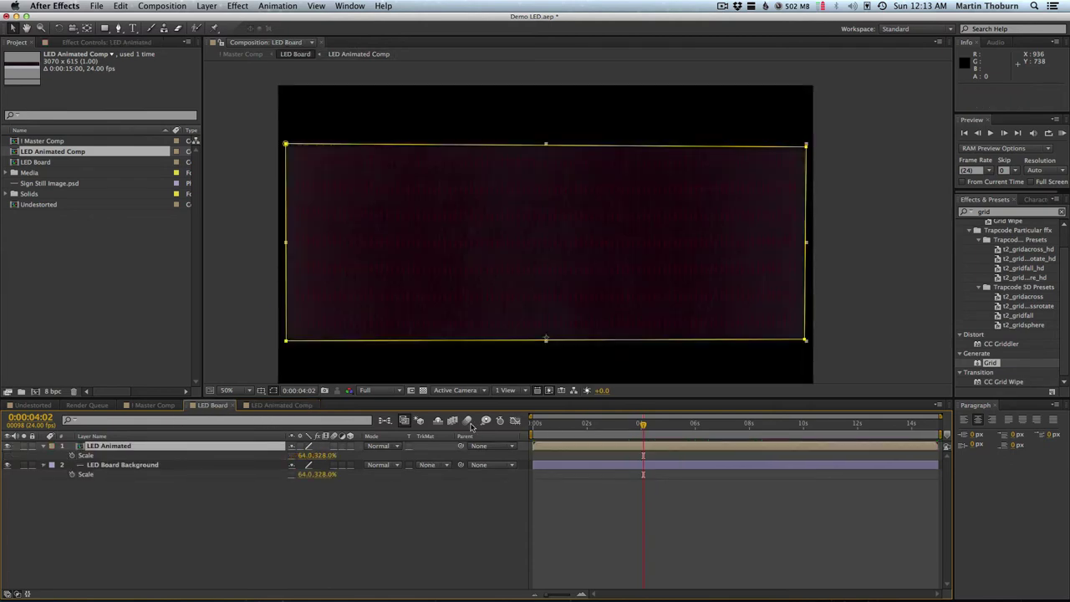
pyautogui.click(6, 465)
pyautogui.click(6, 464)
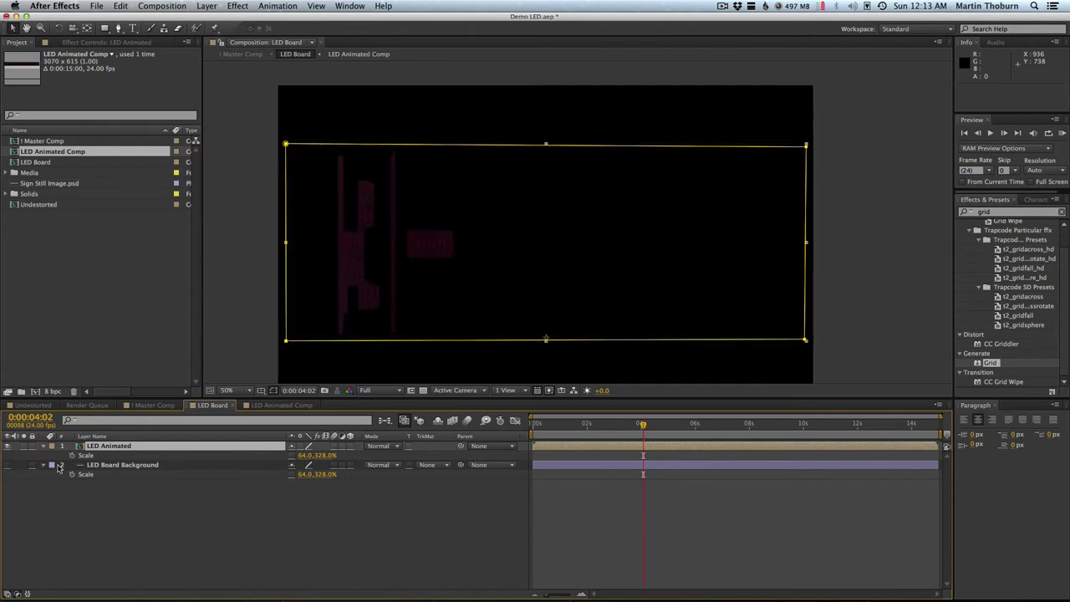
pyautogui.moveTo(635, 424); pyautogui.dragTo(519, 428)
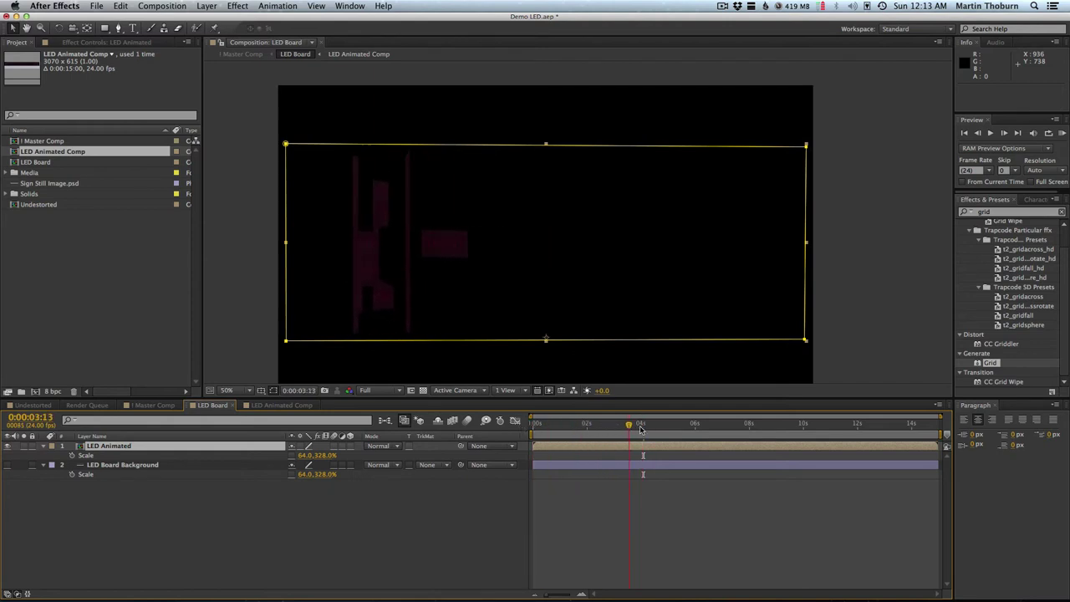
pyautogui.moveTo(653, 429)
pyautogui.mouseDown()
pyautogui.moveTo(693, 423)
pyautogui.moveTo(576, 417)
pyautogui.mouseUp()
# Check the result in Master Comp, then reopen LED Board with the background hidden again
pyautogui.click(165, 405)
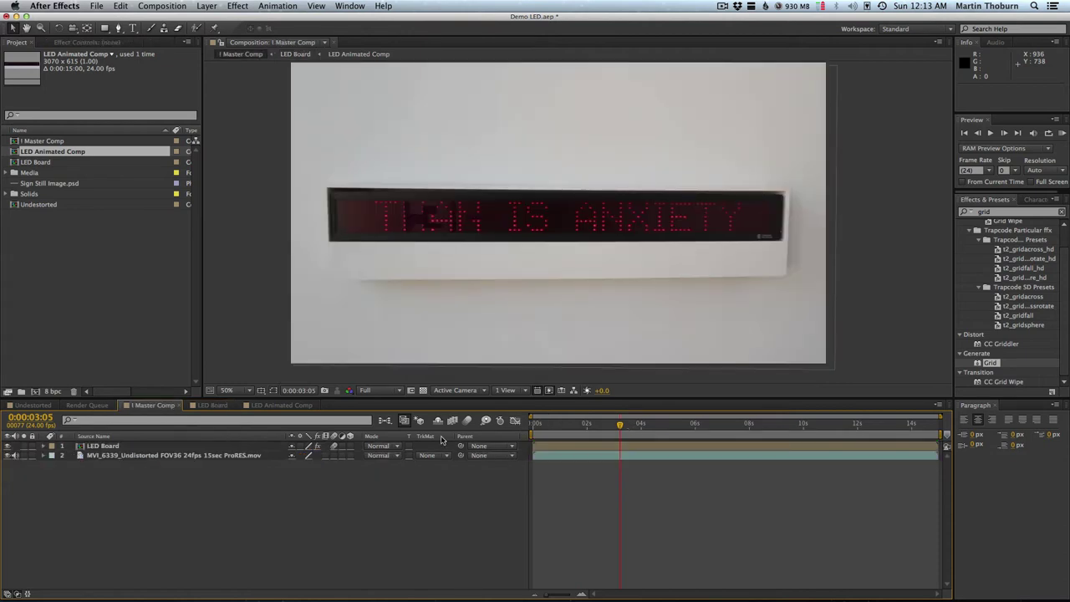
pyautogui.moveTo(616, 434); pyautogui.dragTo(649, 422)
pyautogui.doubleClick(430, 215)
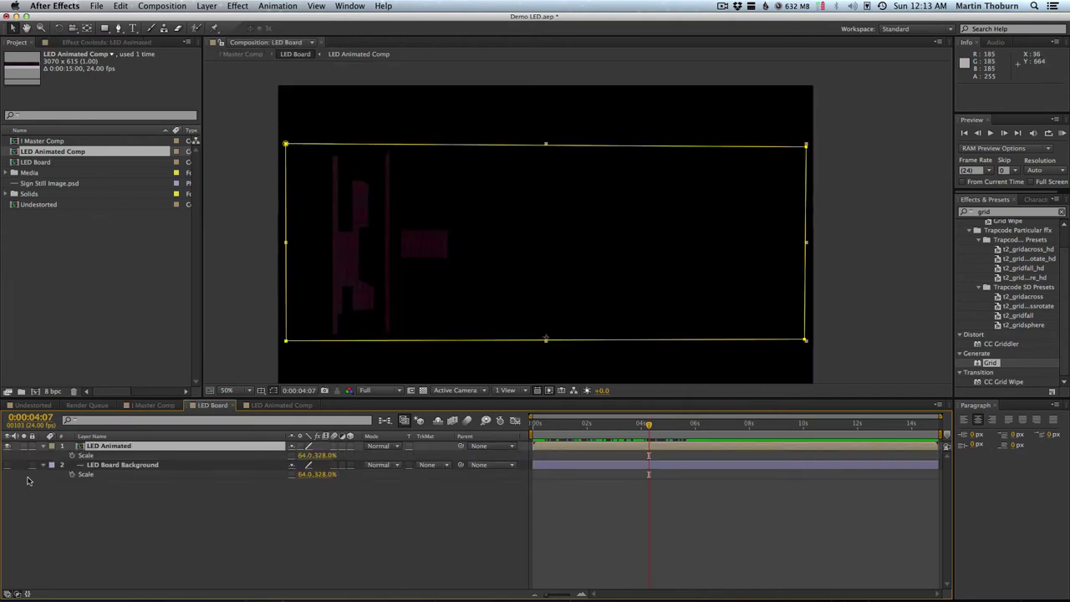
pyautogui.click(7, 464)
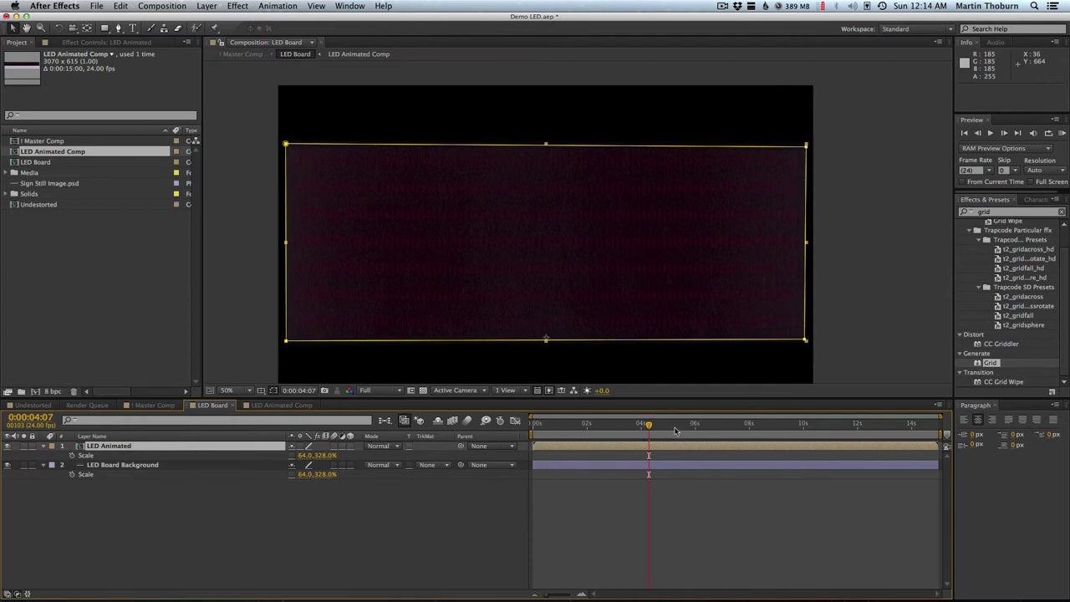
pyautogui.moveTo(637, 425); pyautogui.dragTo(612, 424)
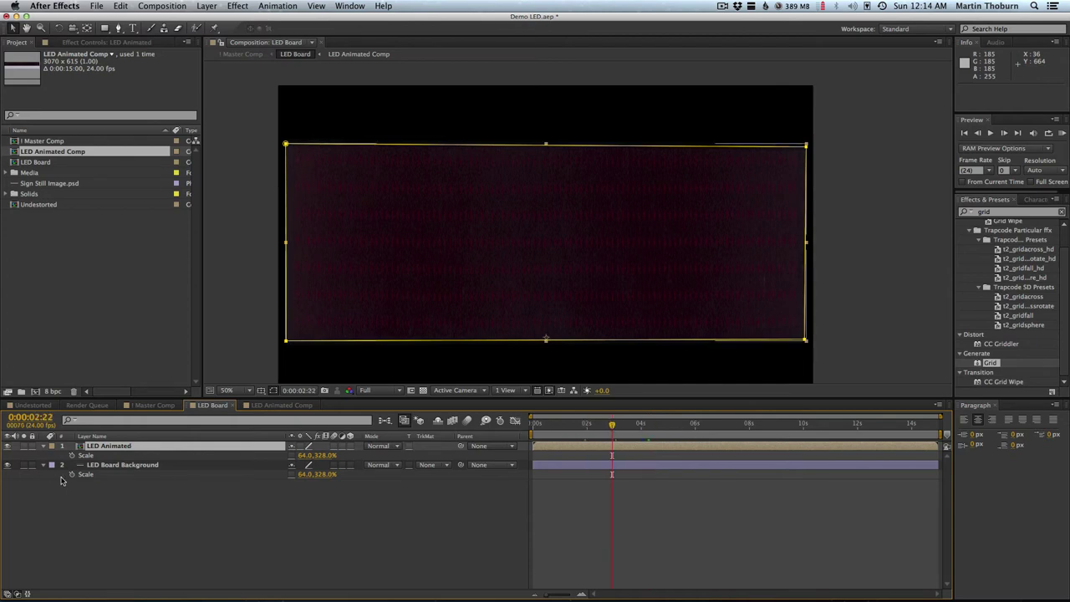
pyautogui.click(5, 464)
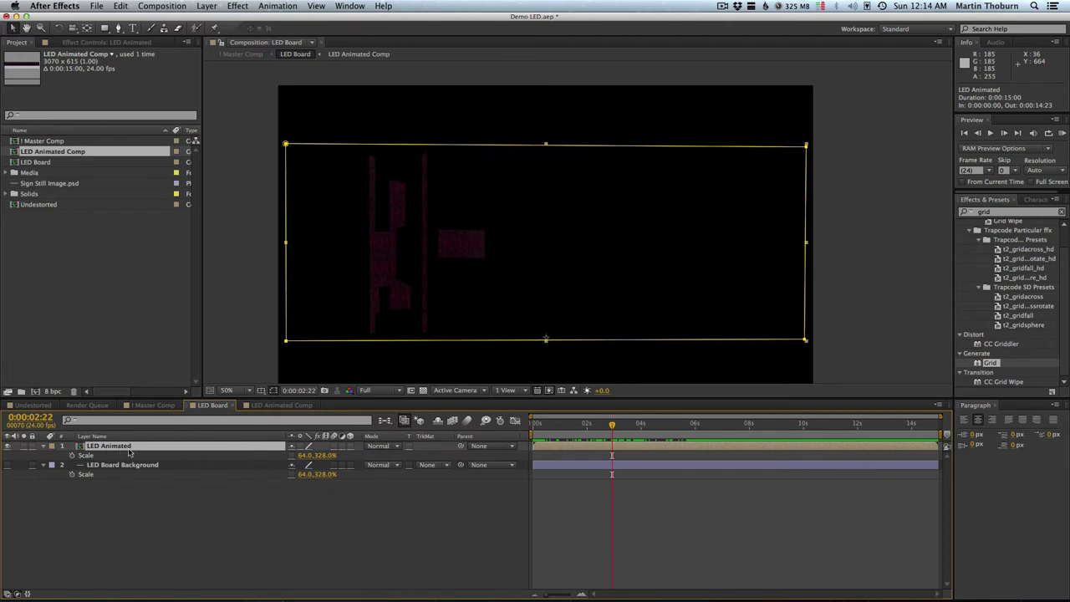
pyautogui.moveTo(612, 426); pyautogui.dragTo(590, 425)
# Apply Levels to LED Animated with input white 60 and gamma 0.33, making LEDs vivid red
pyautogui.doubleClick(985, 212)
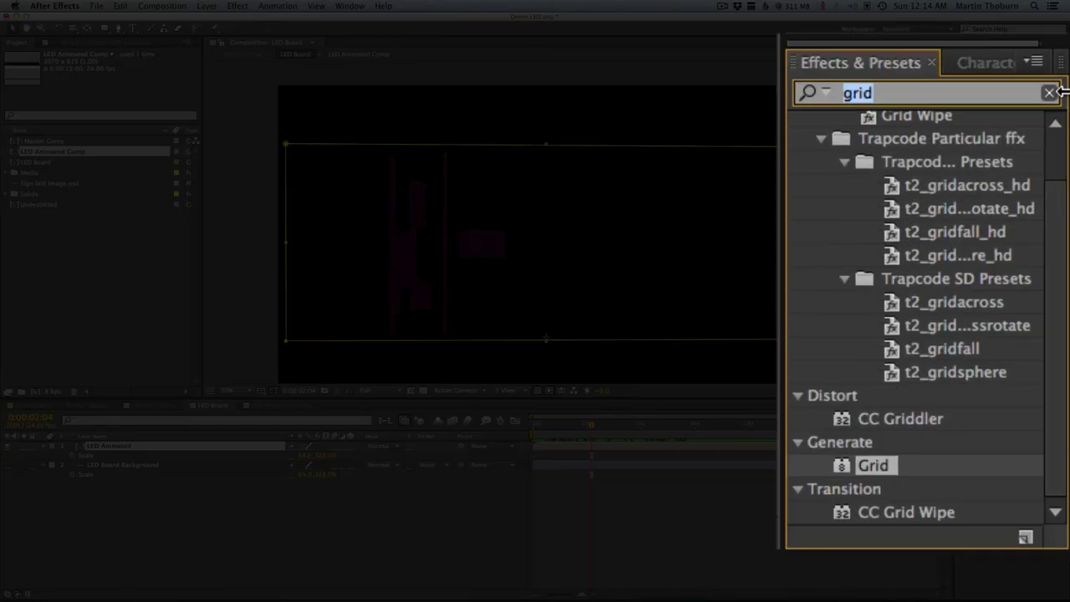
pyautogui.write('levels')
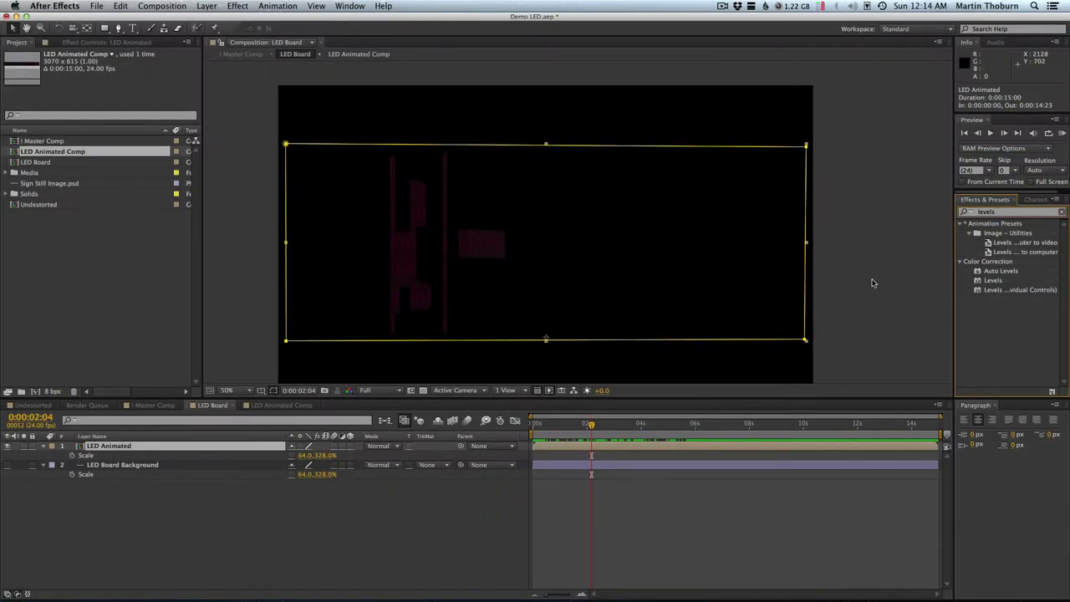
pyautogui.moveTo(991, 282); pyautogui.dragTo(128, 449)
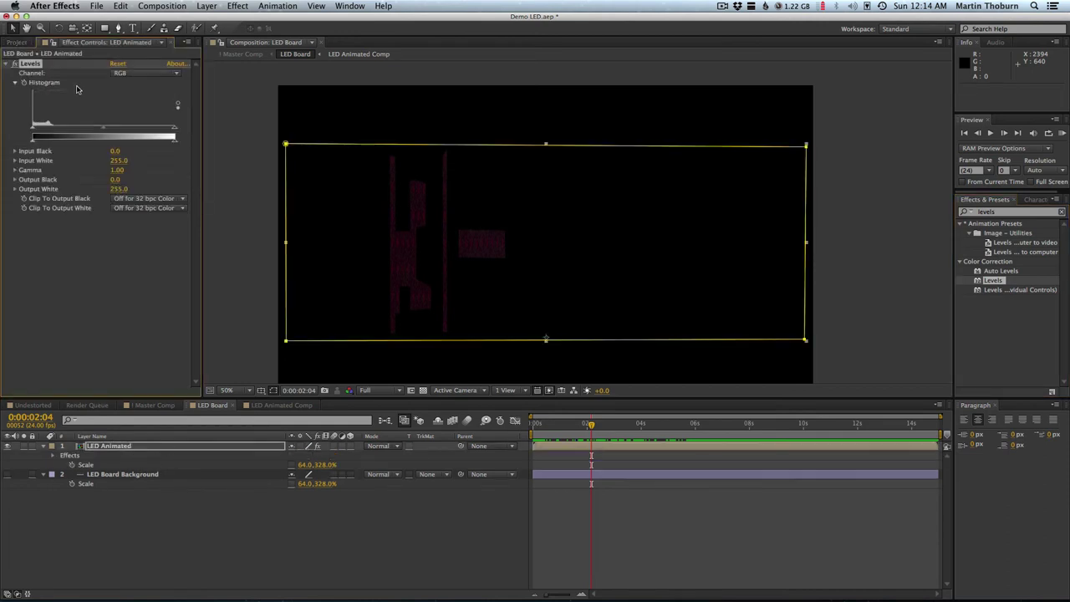
pyautogui.moveTo(173, 129); pyautogui.dragTo(113, 129)
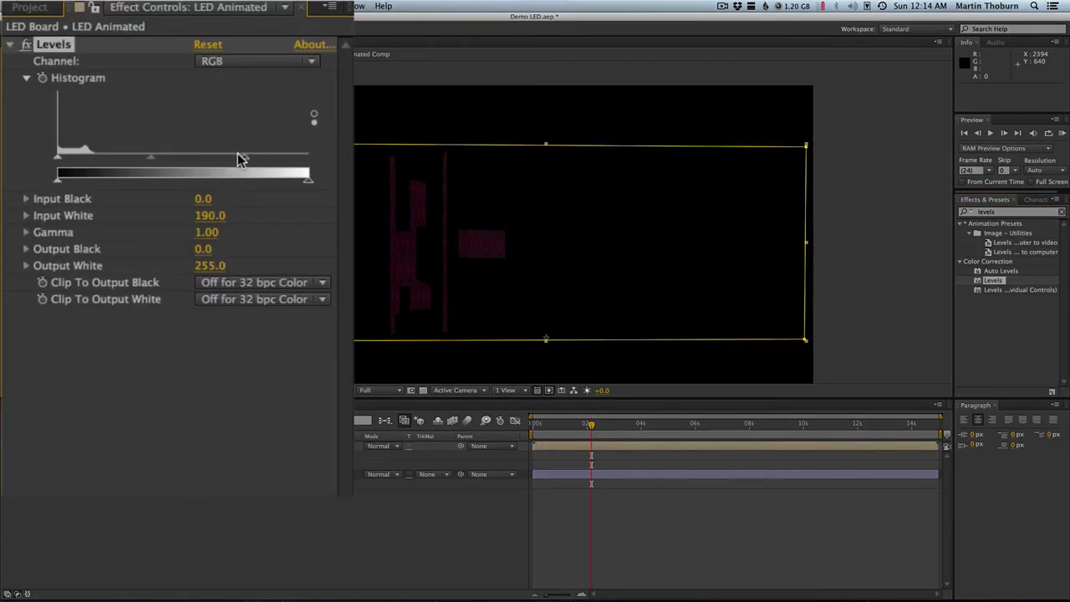
pyautogui.moveTo(203, 162)
pyautogui.mouseDown()
pyautogui.moveTo(78, 162)
pyautogui.moveTo(104, 165)
pyautogui.mouseUp()
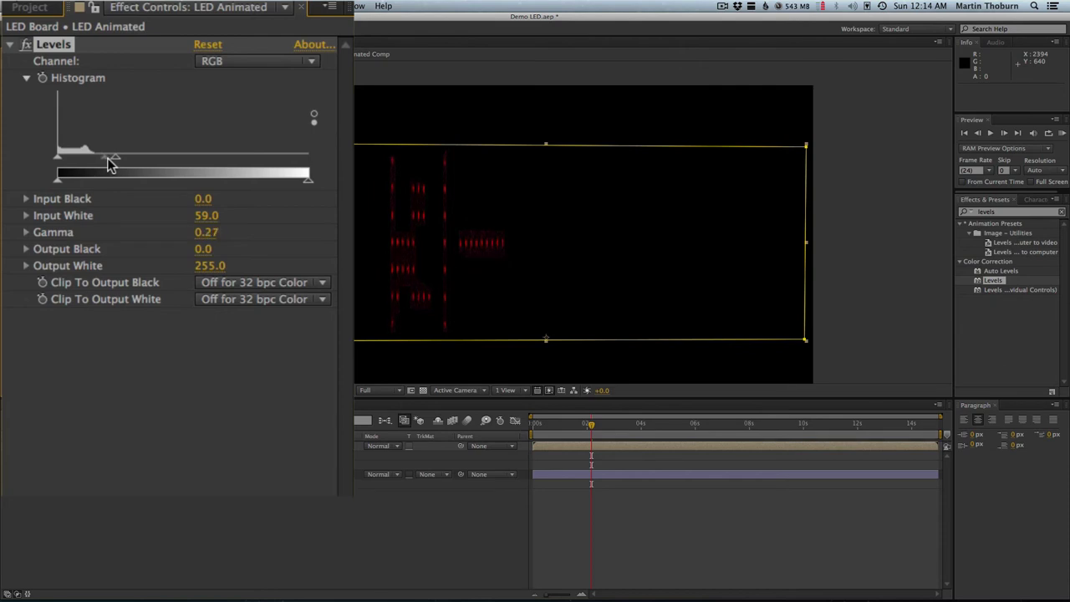
pyautogui.moveTo(115, 164); pyautogui.dragTo(108, 165)
pyautogui.moveTo(590, 425)
pyautogui.mouseDown()
pyautogui.moveTo(669, 424)
pyautogui.moveTo(558, 427)
pyautogui.moveTo(698, 429)
pyautogui.moveTo(535, 426)
pyautogui.moveTo(641, 424)
pyautogui.moveTo(608, 419)
pyautogui.mouseUp()
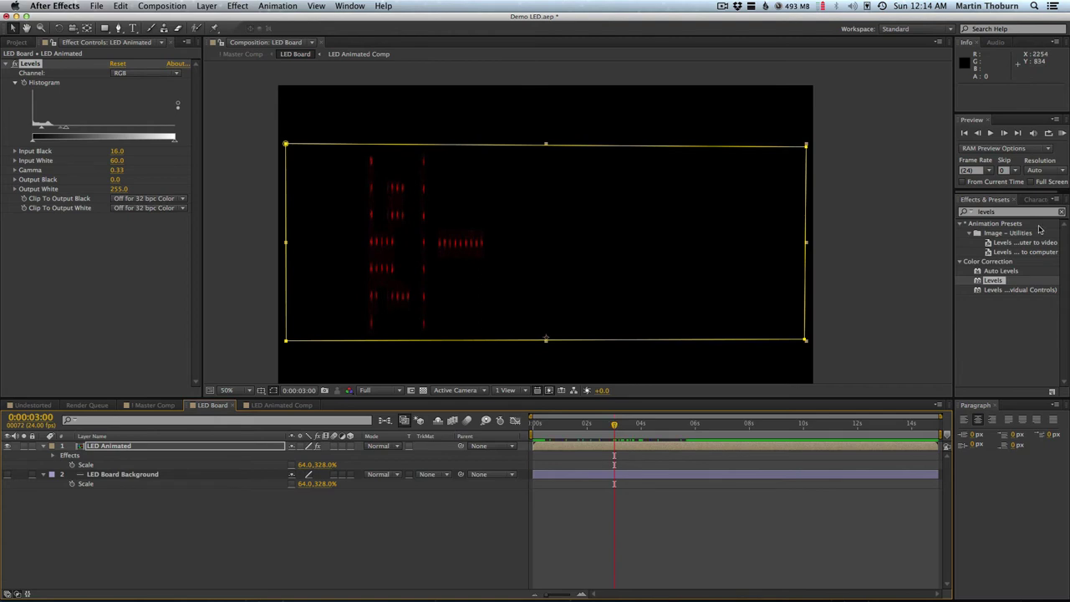
# Apply Stylize > Glow to LED Animated and soften its glow radius to 16
pyautogui.click(1014, 213)
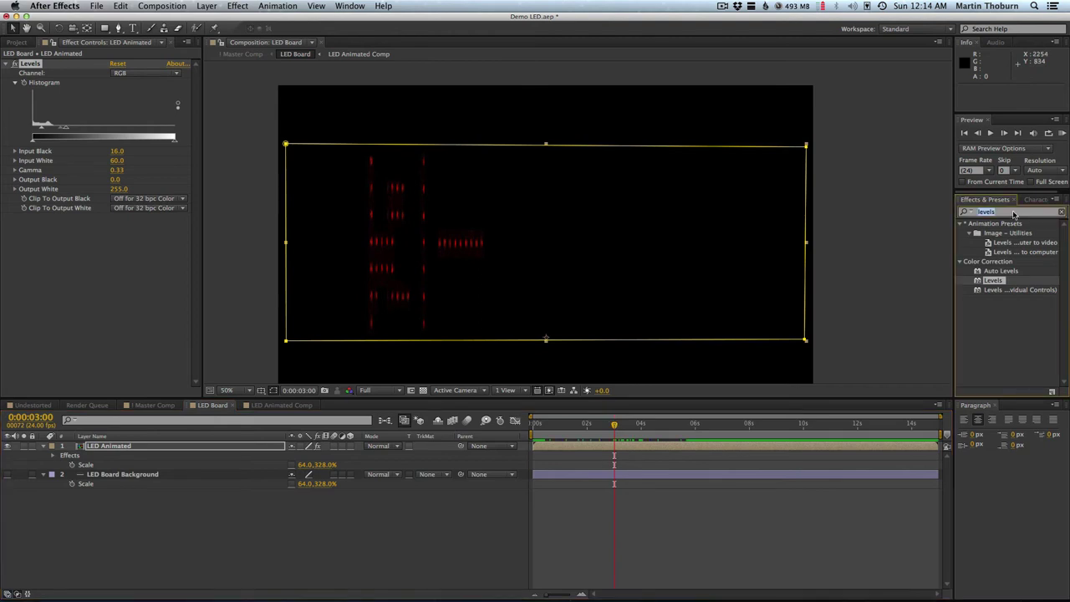
pyautogui.write('grow')
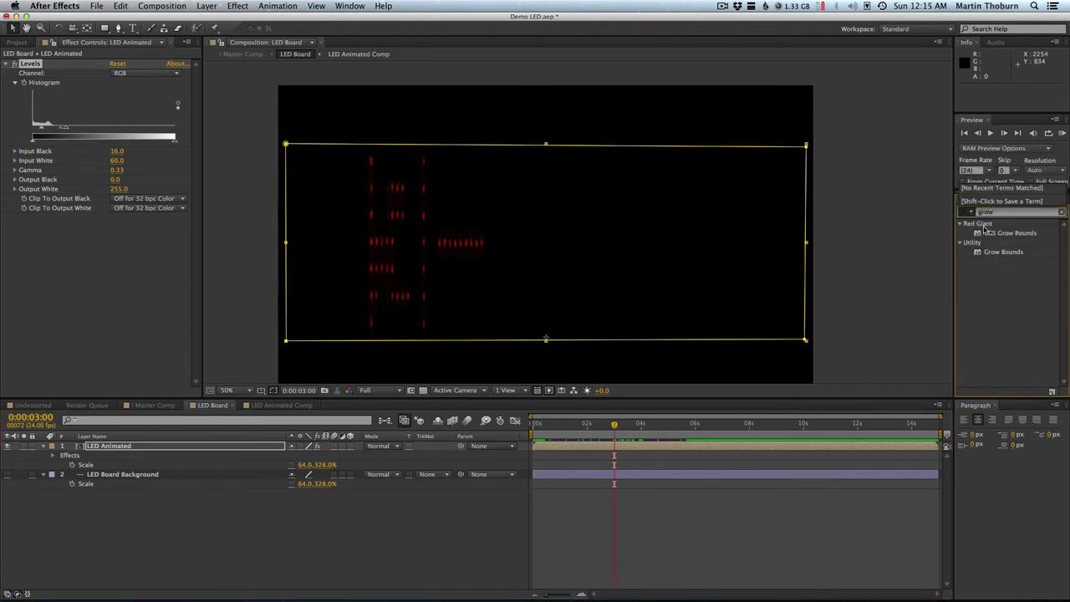
pyautogui.write('g')
pyautogui.write('l')
pyautogui.write('ow')
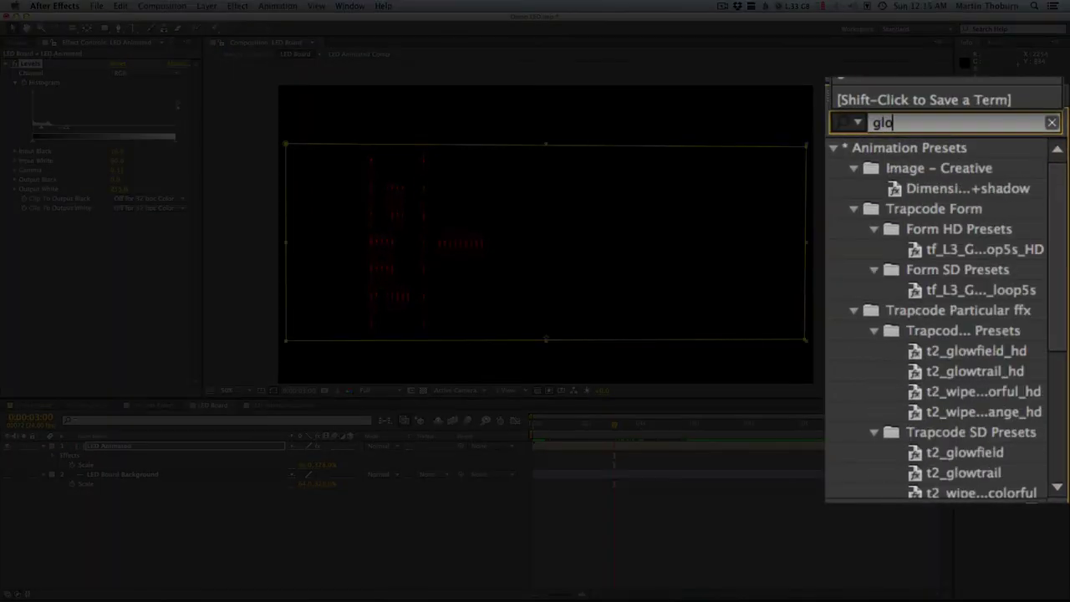
pyautogui.scroll(-5, 920, 276)
pyautogui.scroll(-3, 883, 289)
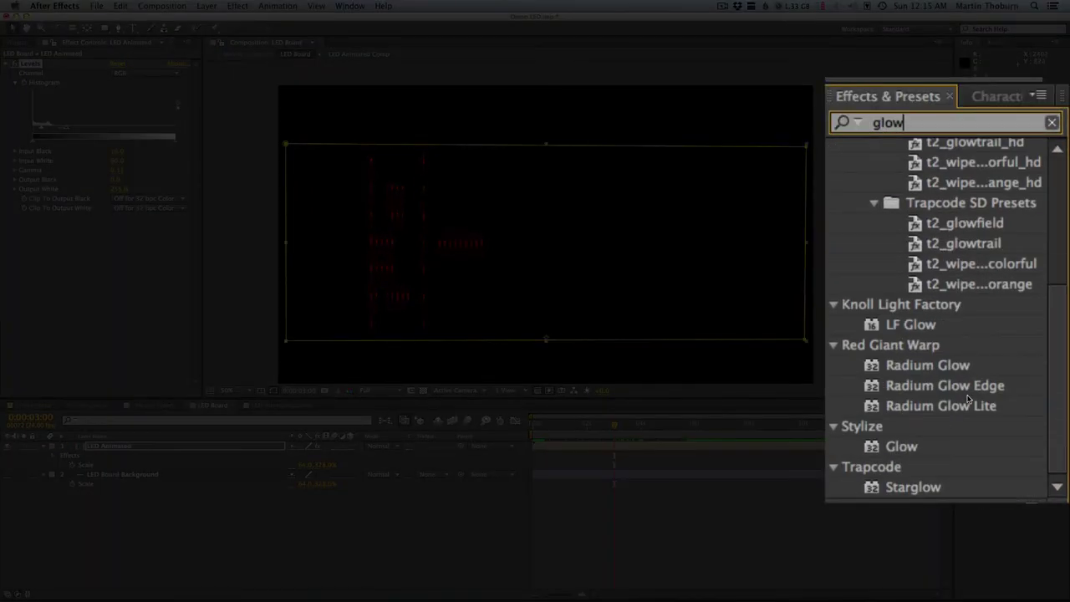
pyautogui.click(900, 446)
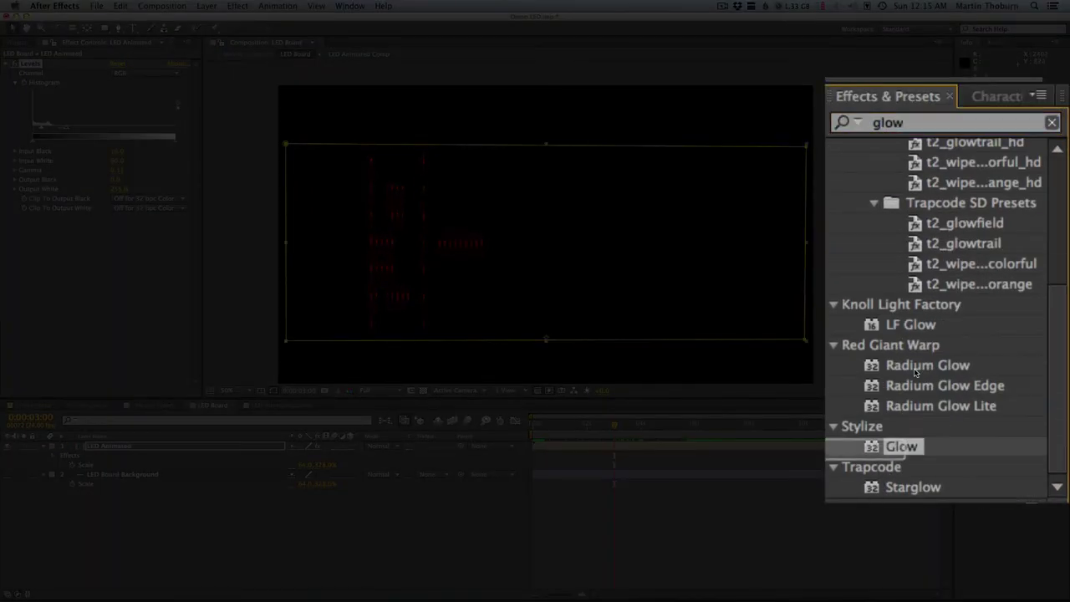
pyautogui.click(903, 448)
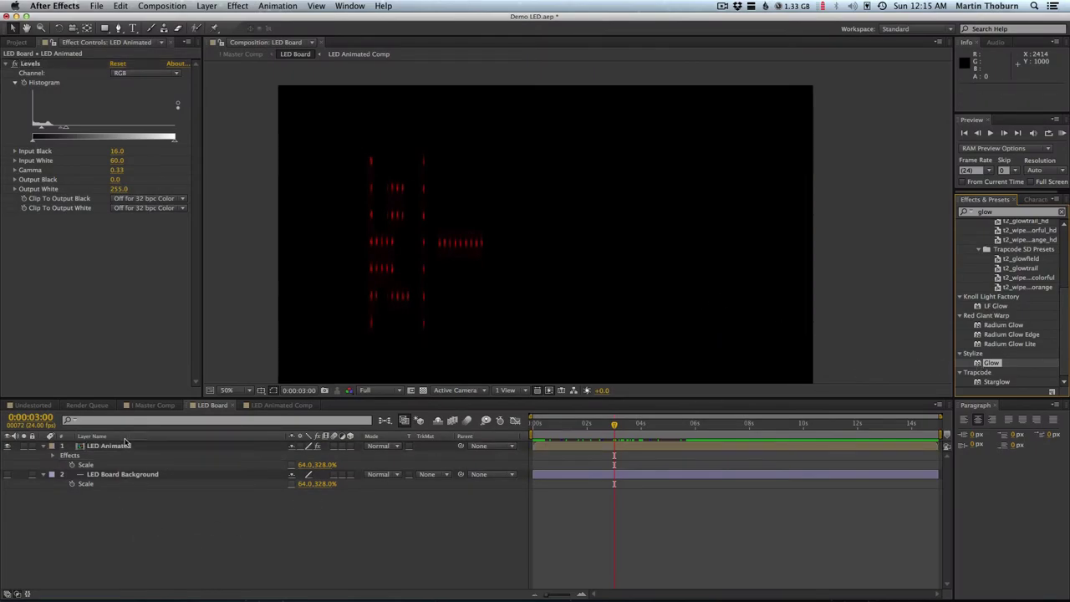
pyautogui.moveTo(977, 365); pyautogui.dragTo(93, 211)
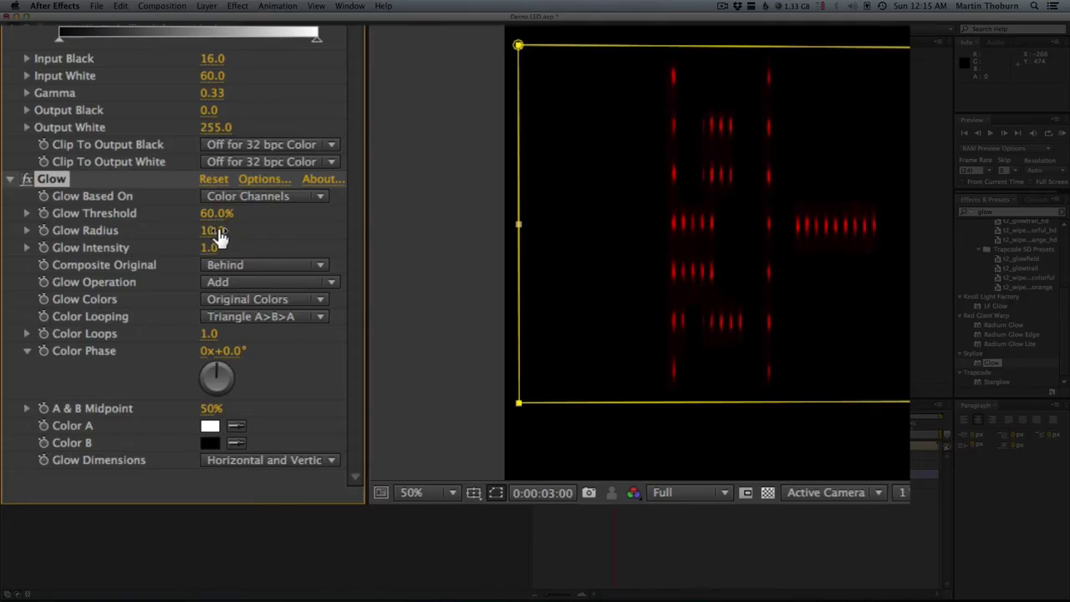
pyautogui.moveTo(219, 234); pyautogui.dragTo(194, 229)
pyautogui.moveTo(208, 230)
pyautogui.mouseDown()
pyautogui.moveTo(197, 230)
pyautogui.moveTo(243, 246)
pyautogui.moveTo(193, 213)
pyautogui.moveTo(203, 213)
pyautogui.moveTo(81, 235)
pyautogui.moveTo(100, 236)
pyautogui.mouseUp()
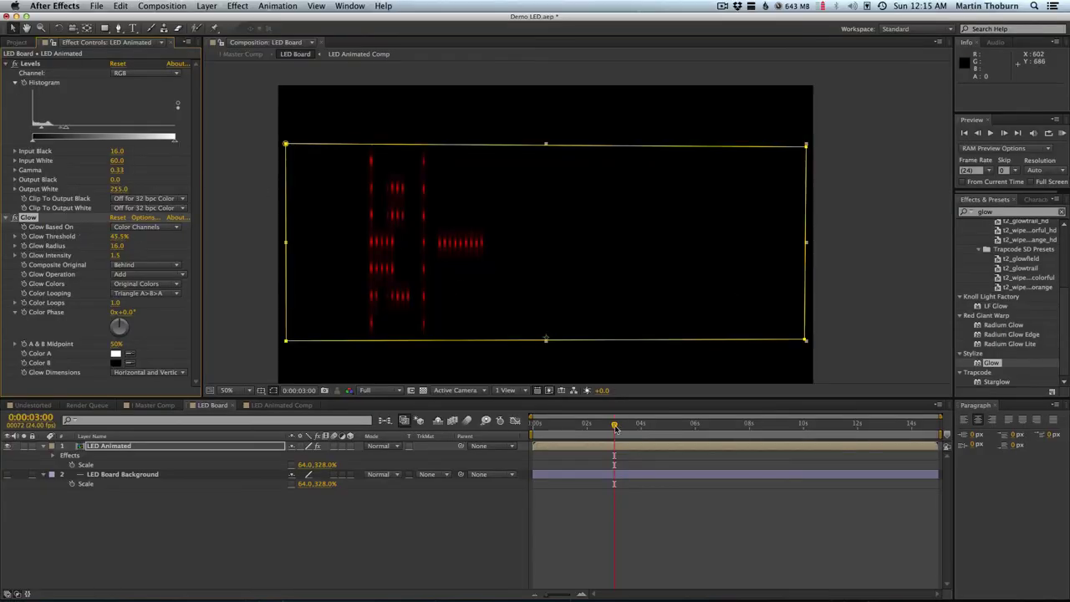
pyautogui.moveTo(614, 427)
pyautogui.mouseDown()
pyautogui.moveTo(569, 427)
pyautogui.moveTo(601, 430)
pyautogui.mouseUp()
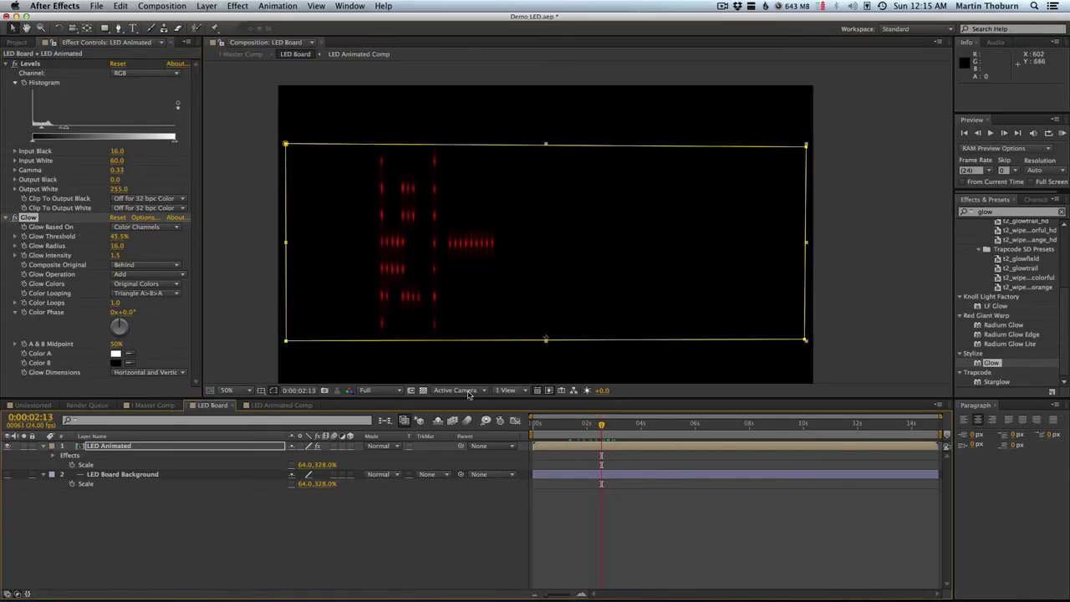
# Show the dark red board background and reset LED Animated's Levels input black to 0
pyautogui.click(52, 523)
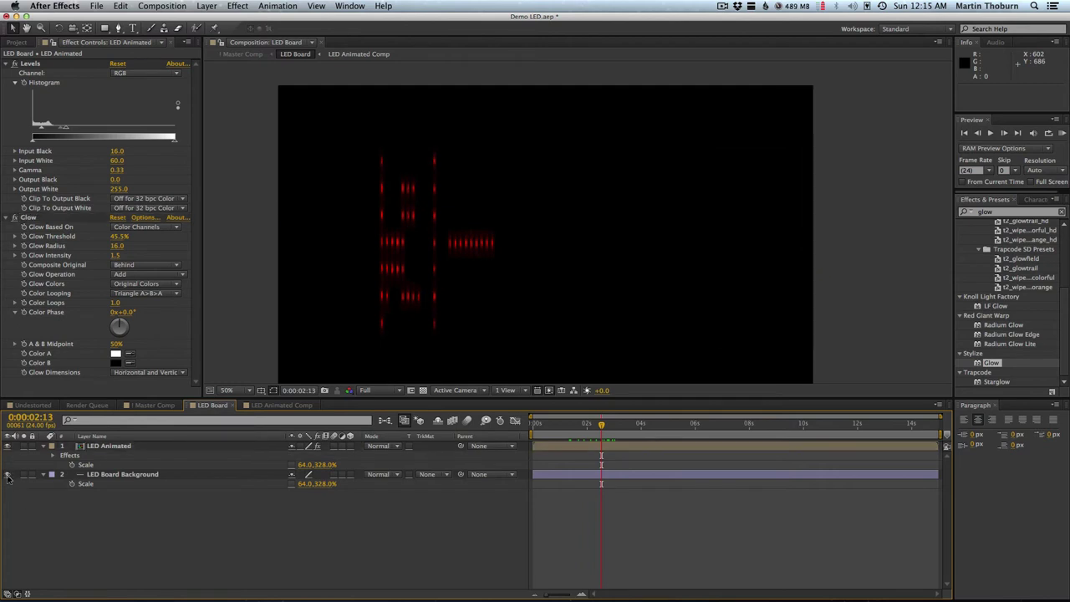
pyautogui.click(7, 475)
pyautogui.moveTo(574, 426); pyautogui.dragTo(562, 422)
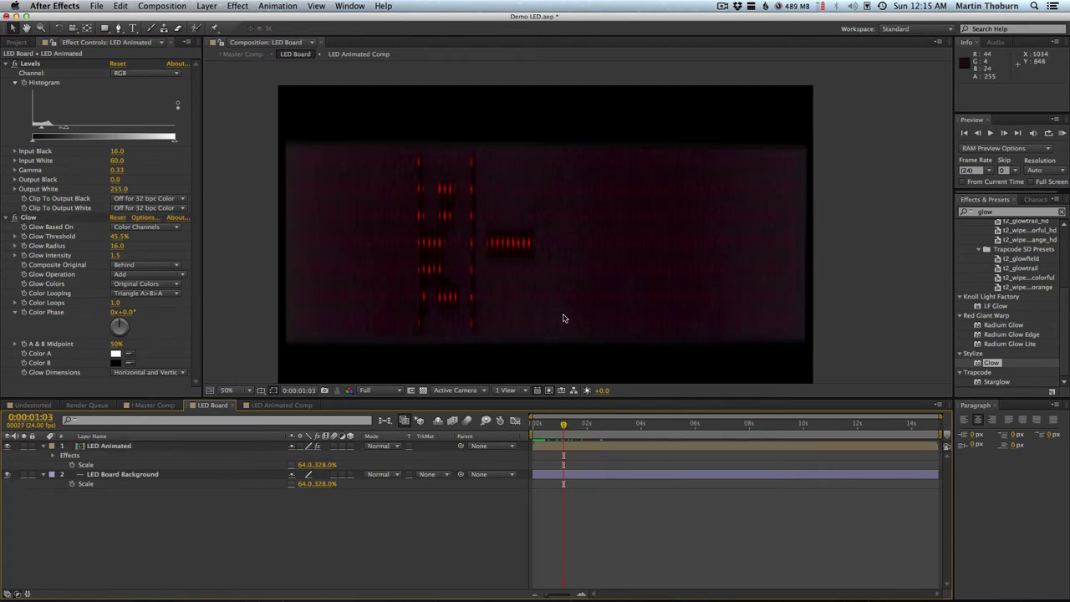
pyautogui.click(38, 132)
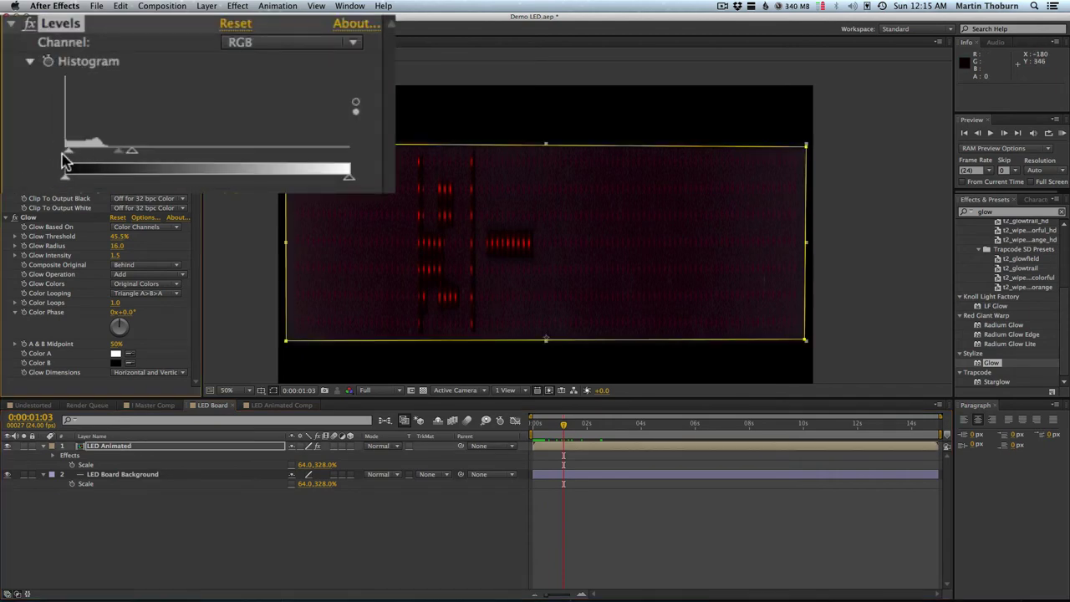
pyautogui.moveTo(72, 159)
pyautogui.mouseDown()
pyautogui.moveTo(95, 159)
pyautogui.moveTo(79, 156)
pyautogui.mouseUp()
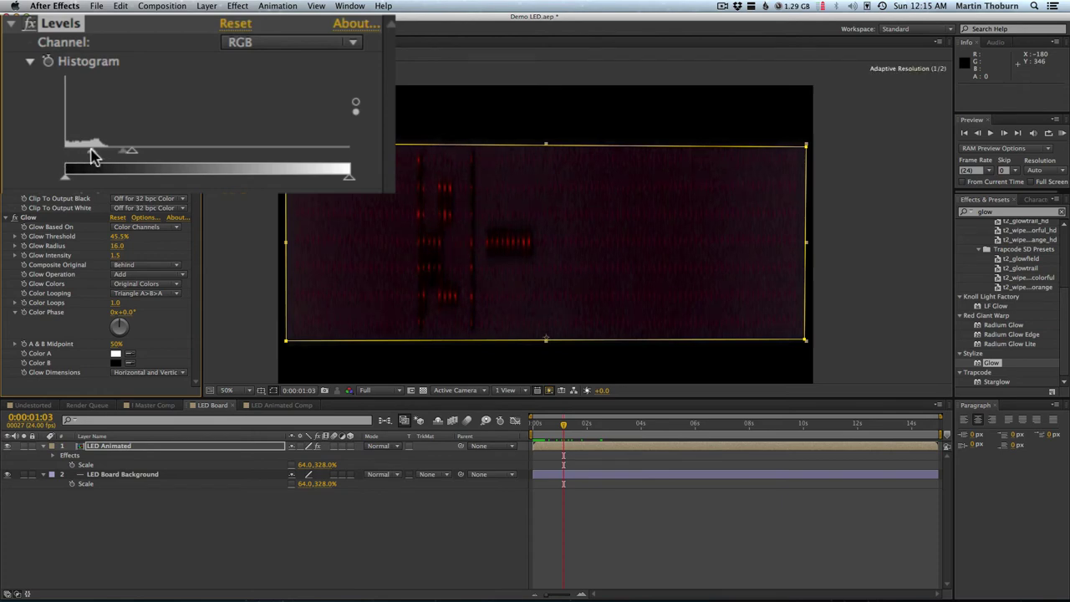
pyautogui.press('space')
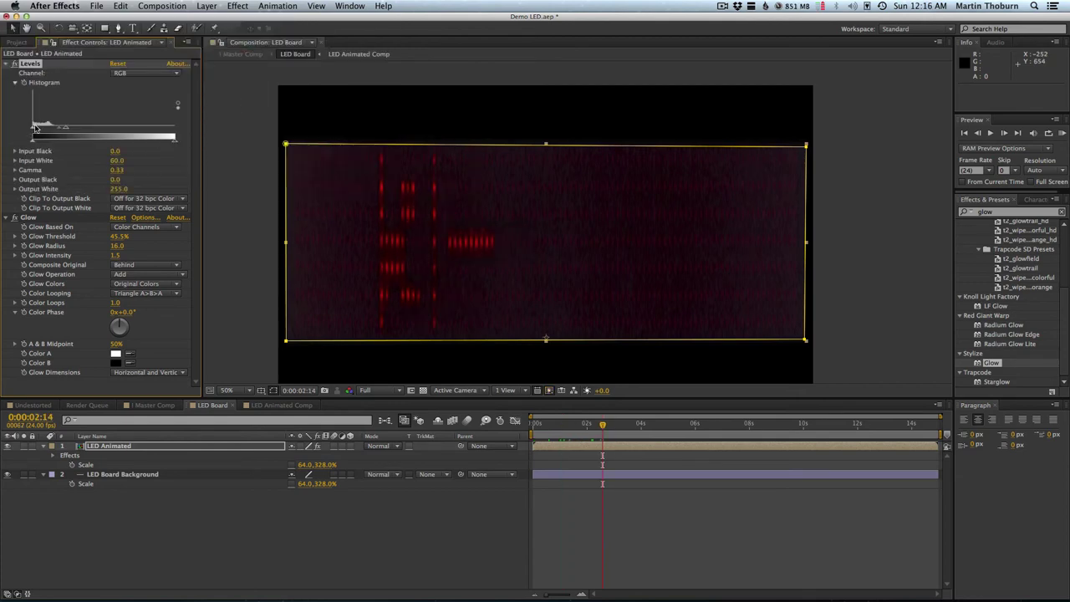
# Scrub Master Comp around two seconds to review the glowing letters, then return to LED Animated Comp
pyautogui.click(164, 405)
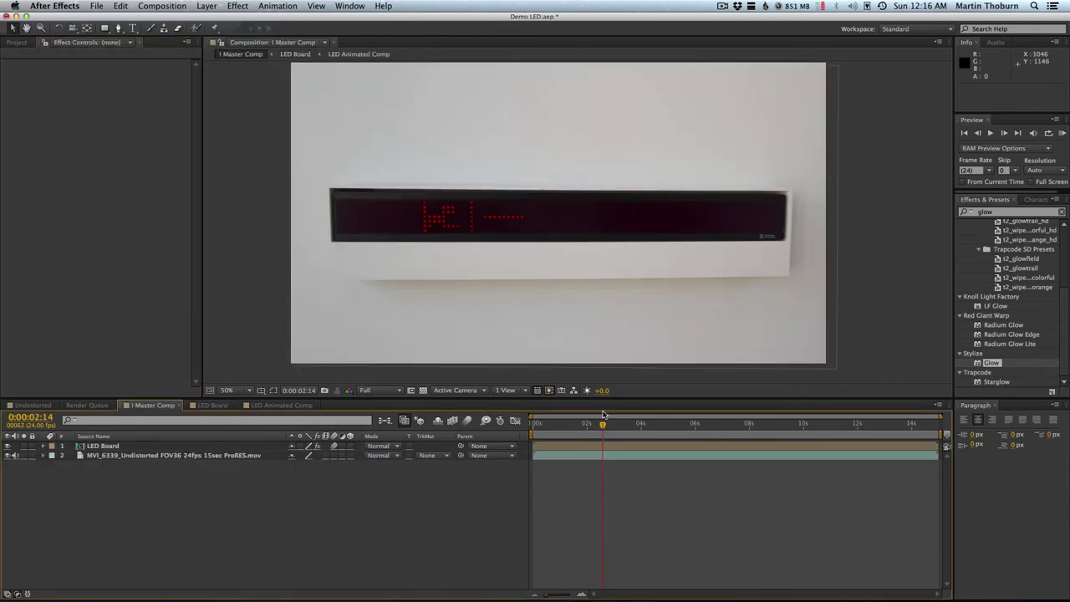
pyautogui.moveTo(605, 415); pyautogui.dragTo(599, 417)
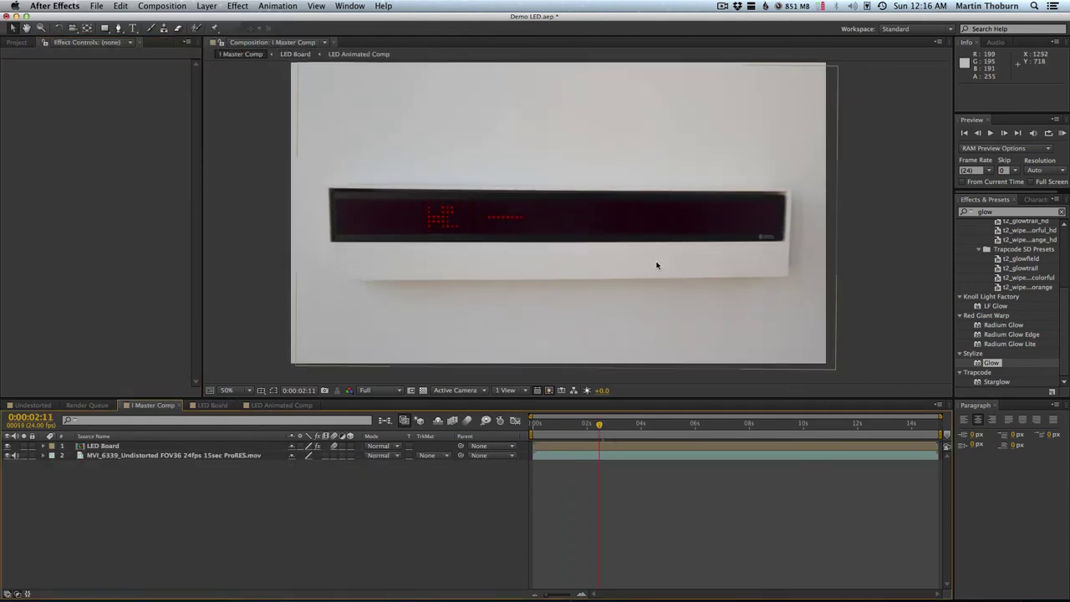
pyautogui.moveTo(599, 423)
pyautogui.mouseDown()
pyautogui.moveTo(563, 418)
pyautogui.moveTo(669, 421)
pyautogui.moveTo(604, 420)
pyautogui.mouseUp()
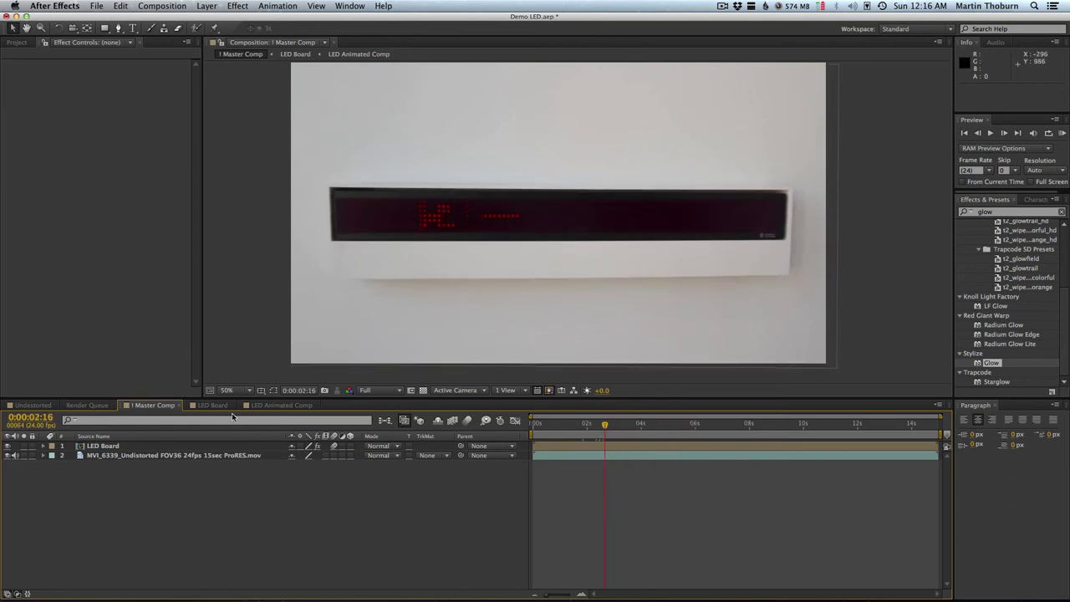
pyautogui.click(255, 405)
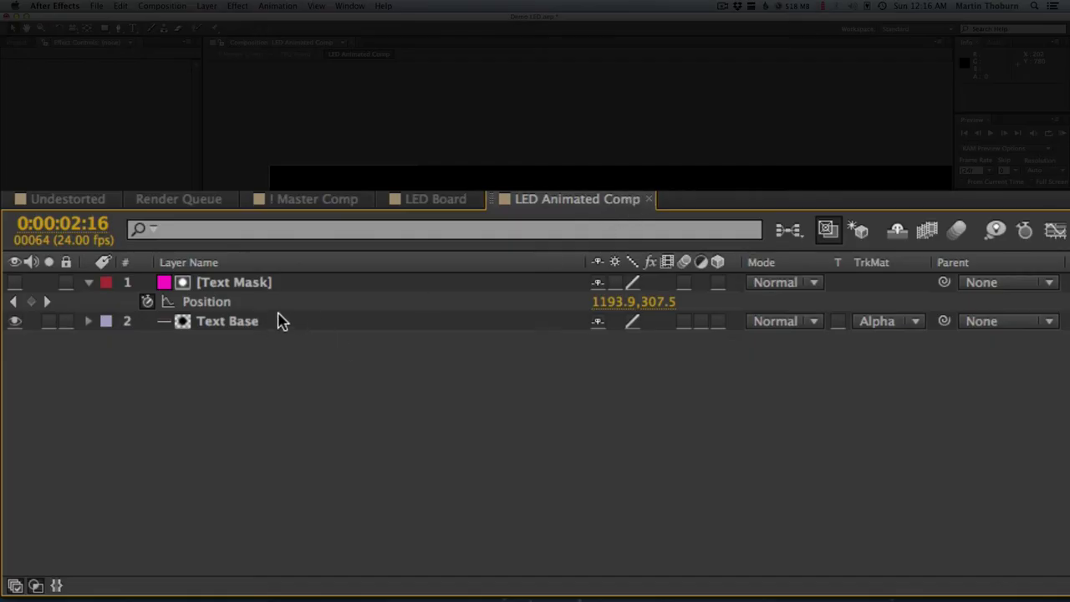
# Duplicate Text Mask and Text Base, and clear the new Text Mask copy's Position keyframes
pyautogui.click(276, 323)
pyautogui.keyDown('shift'); pyautogui.click(271, 288); pyautogui.keyUp('shift')
pyautogui.press('super+d')
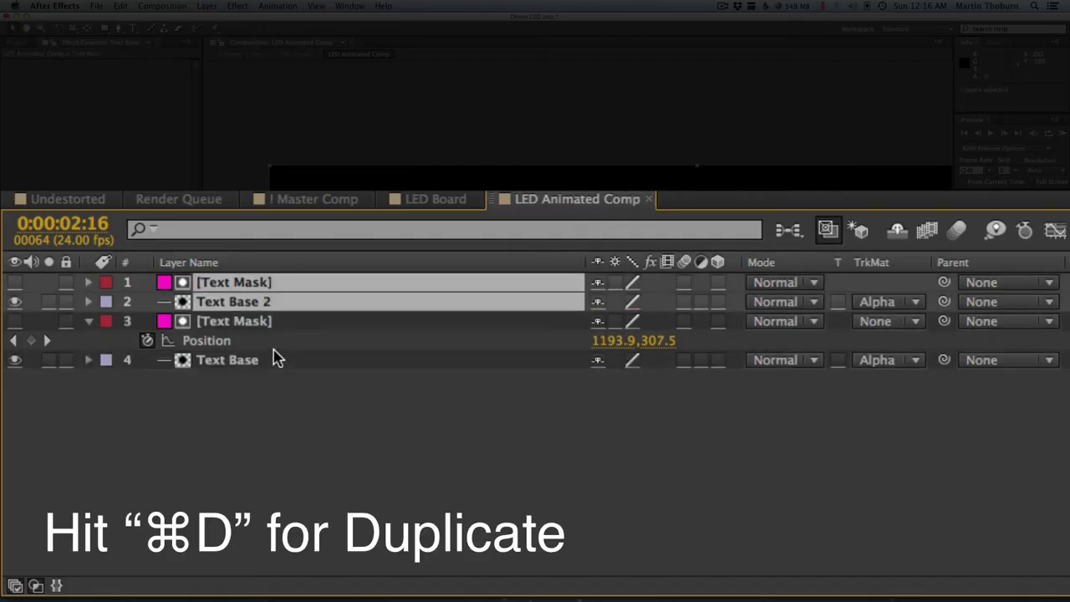
pyautogui.click(280, 328)
pyautogui.click(284, 286)
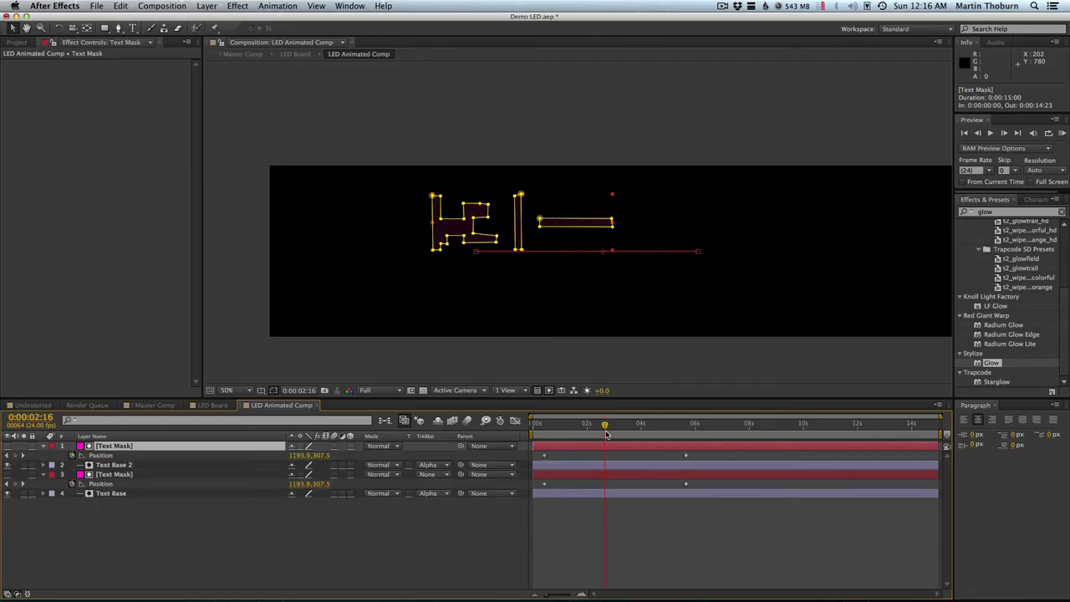
pyautogui.moveTo(607, 435); pyautogui.dragTo(513, 427)
pyautogui.click(72, 454)
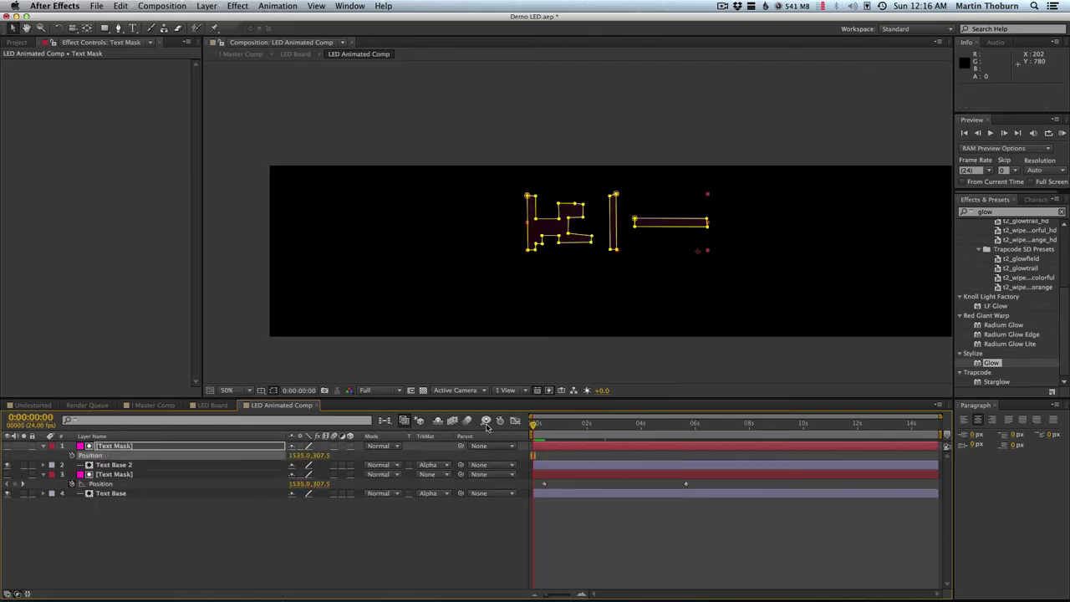
# Delete Masks 1–3 from the Text Mask copy
pyautogui.press('m')
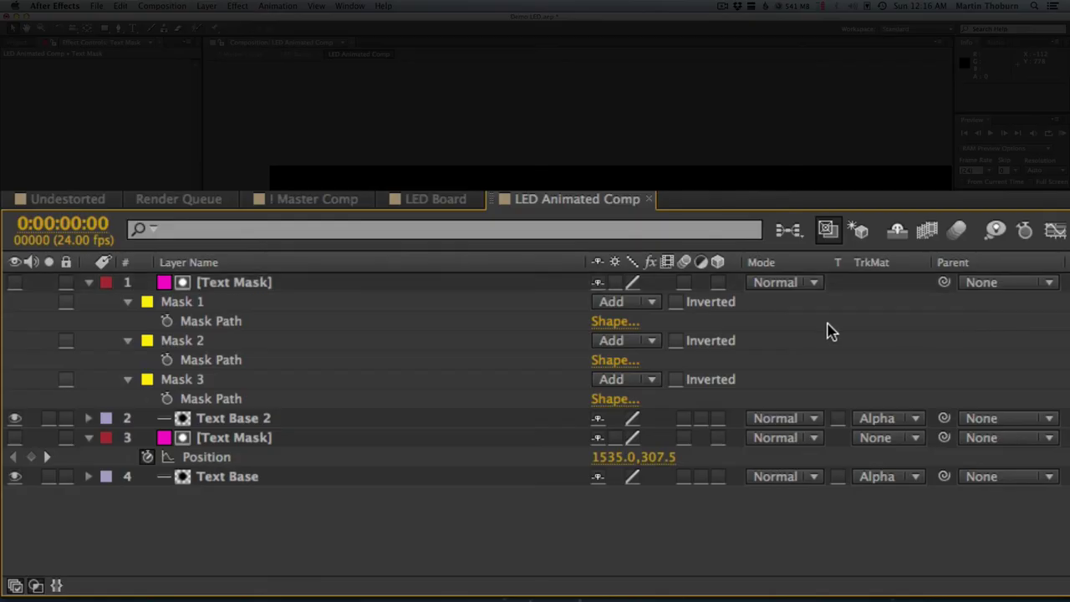
pyautogui.moveTo(483, 450); pyautogui.dragTo(116, 495)
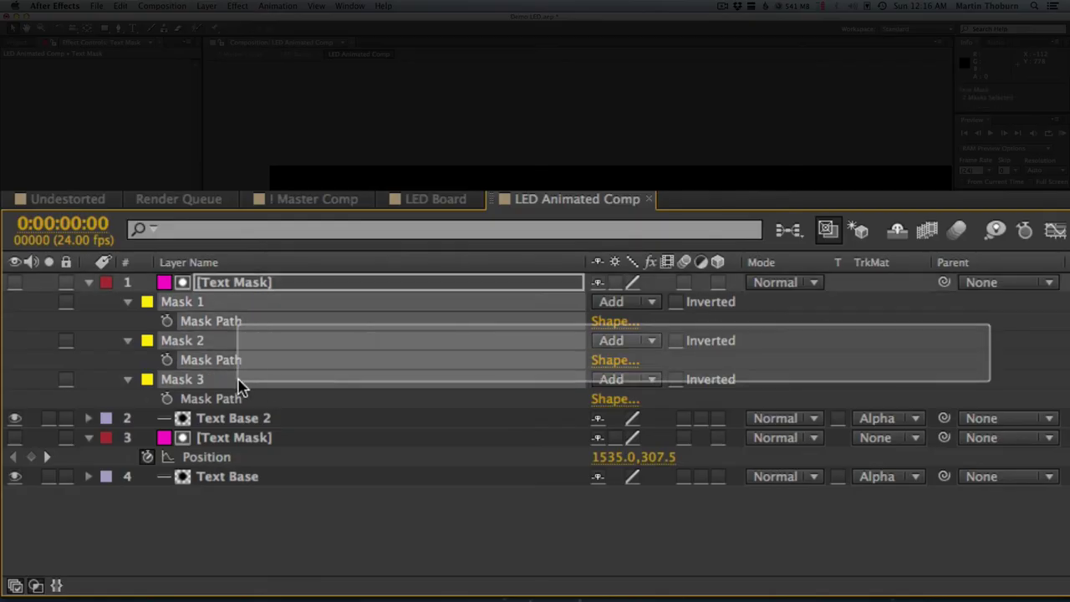
pyautogui.click(209, 551)
pyautogui.click(187, 380)
pyautogui.press('Delete')
pyautogui.click(194, 341)
pyautogui.press('Delete')
pyautogui.click(192, 302)
pyautogui.press('Delete')
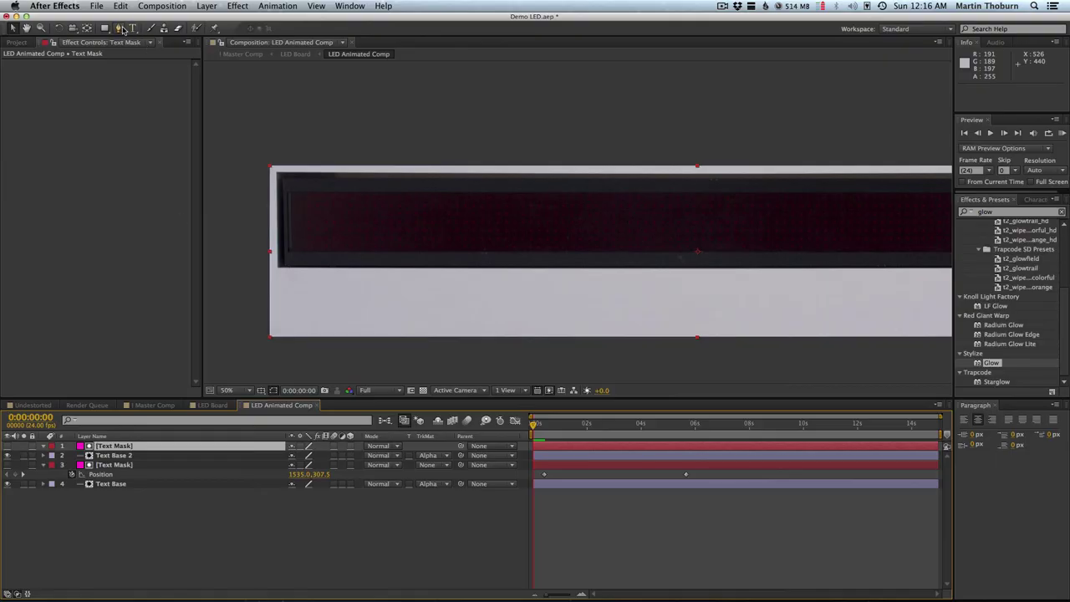
# Draw an outer rectangle mask on the Text Mask copy, right of the lettering
pyautogui.click(121, 29)
pyautogui.hscroll(10, 597, 198)
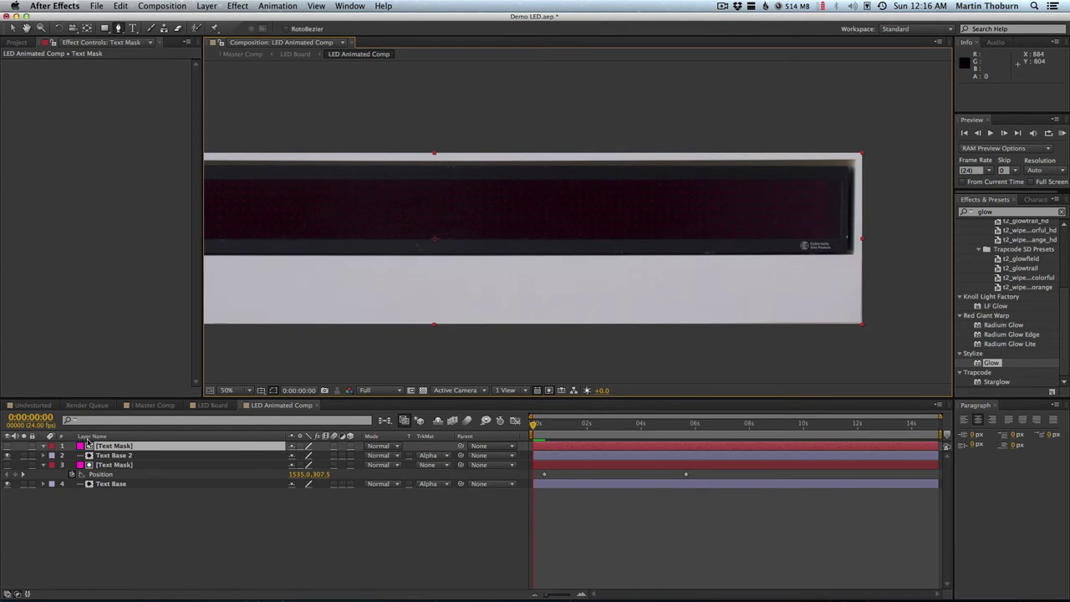
pyautogui.click(509, 185)
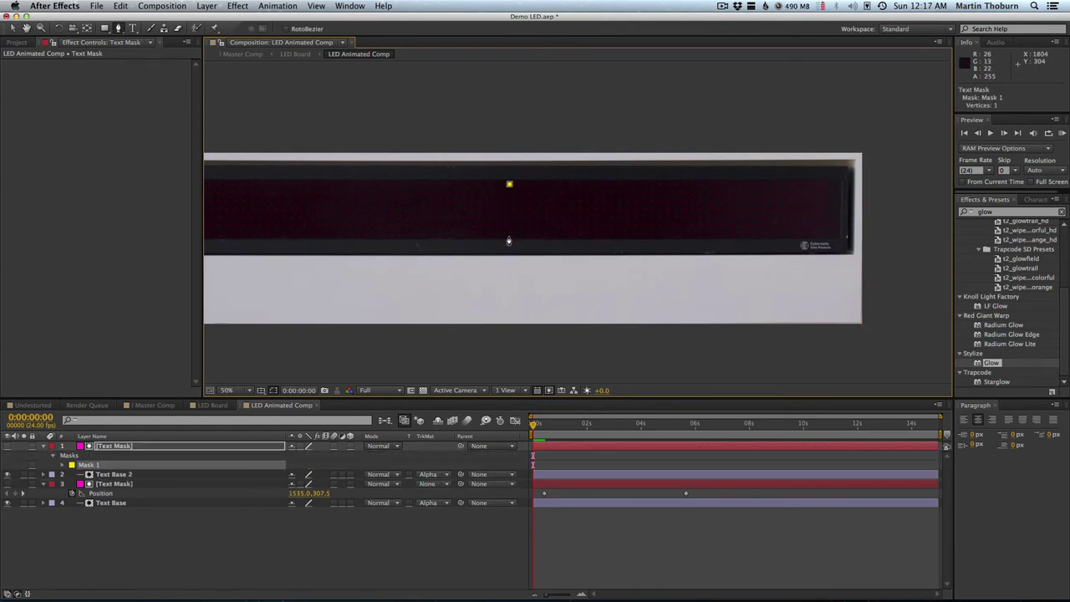
pyautogui.click(509, 237)
pyautogui.click(638, 236)
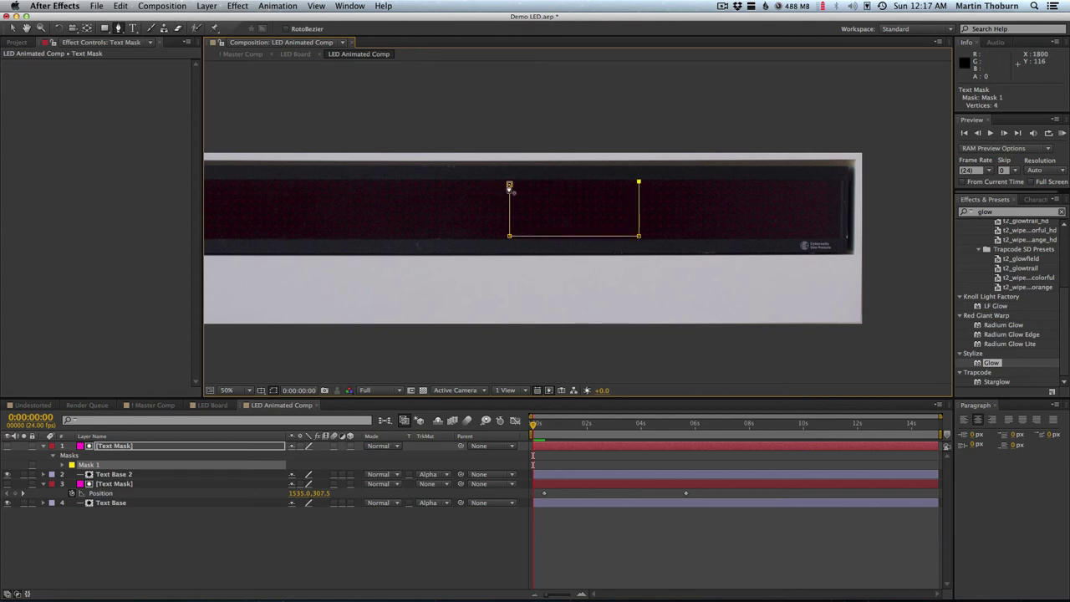
pyautogui.click(509, 185)
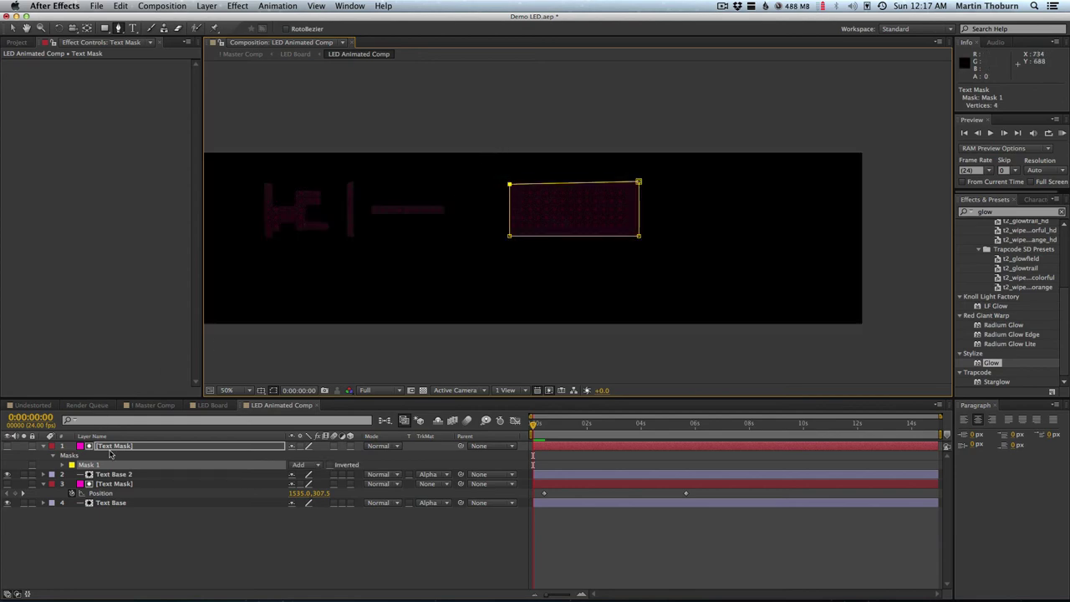
# Draw an inner rectangle mask and set it to Subtract to cut a hole
pyautogui.click(518, 200)
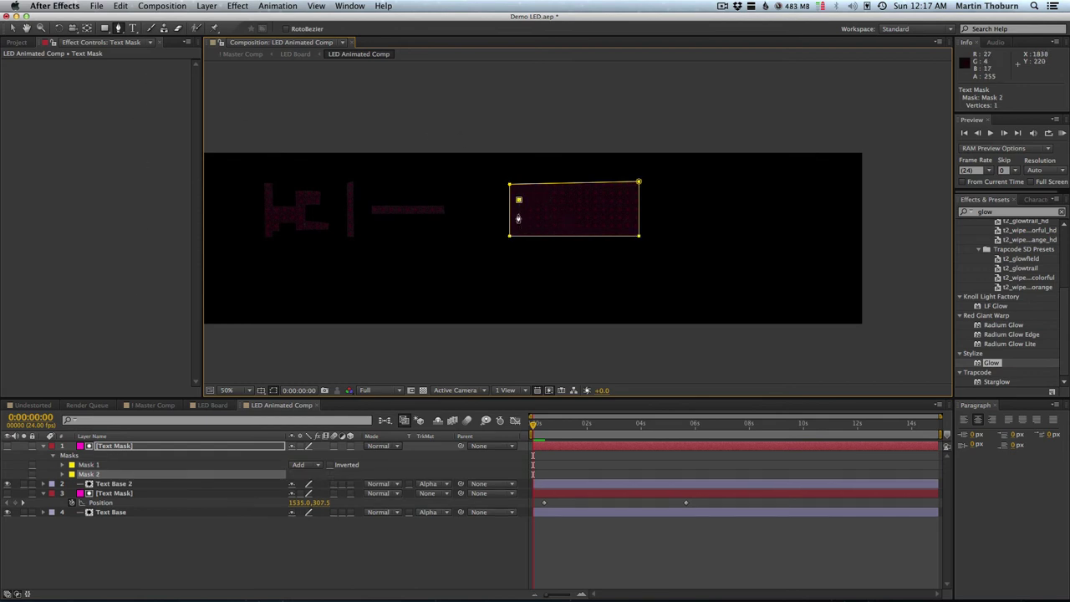
pyautogui.click(518, 214)
pyautogui.click(631, 210)
pyautogui.click(519, 192)
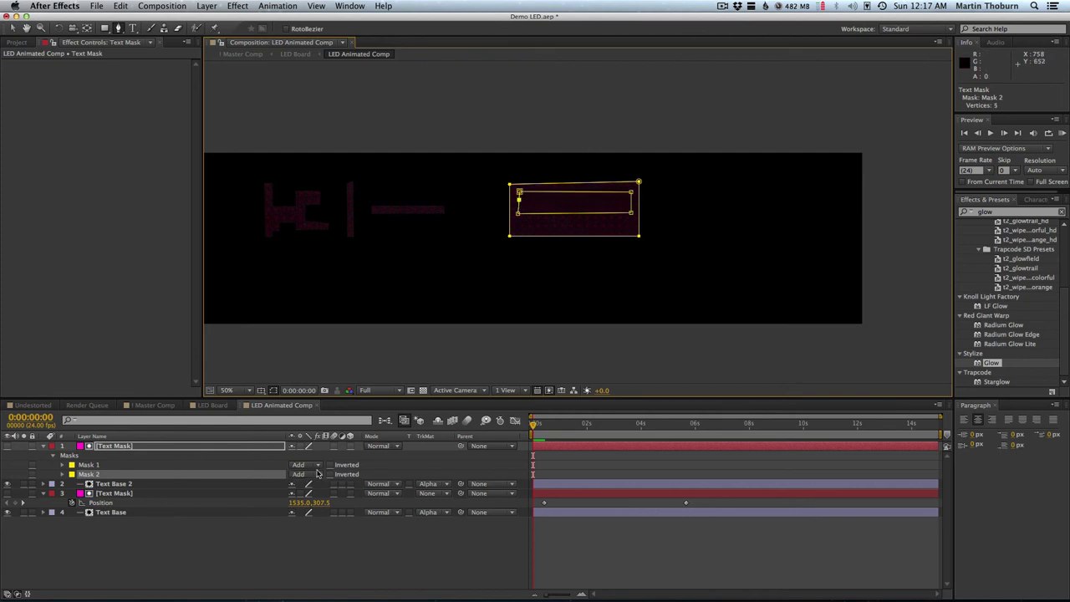
pyautogui.click(316, 473)
pyautogui.click(311, 509)
# Lower the inner mask's bottom corners to square up the hollow frame
pyautogui.press('v')
pyautogui.moveTo(518, 212); pyautogui.dragTo(517, 227)
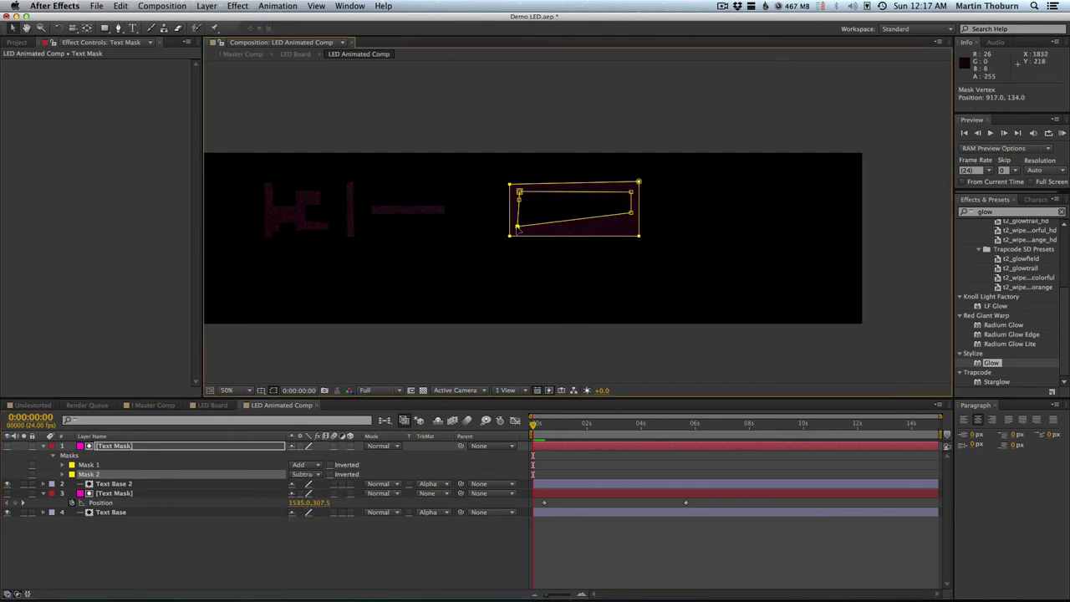
pyautogui.moveTo(631, 212); pyautogui.dragTo(631, 226)
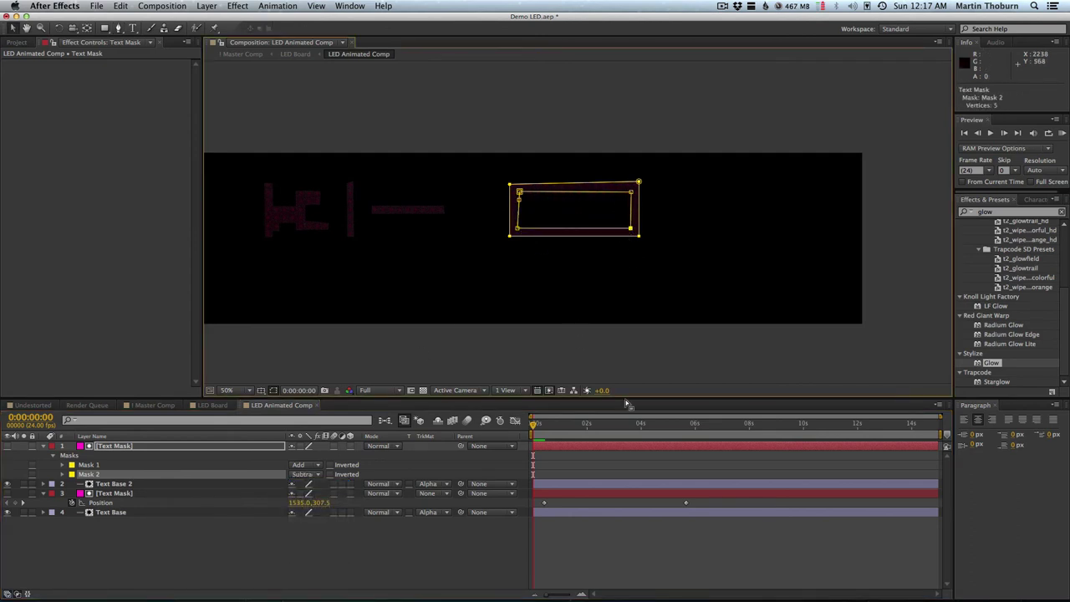
pyautogui.click(625, 555)
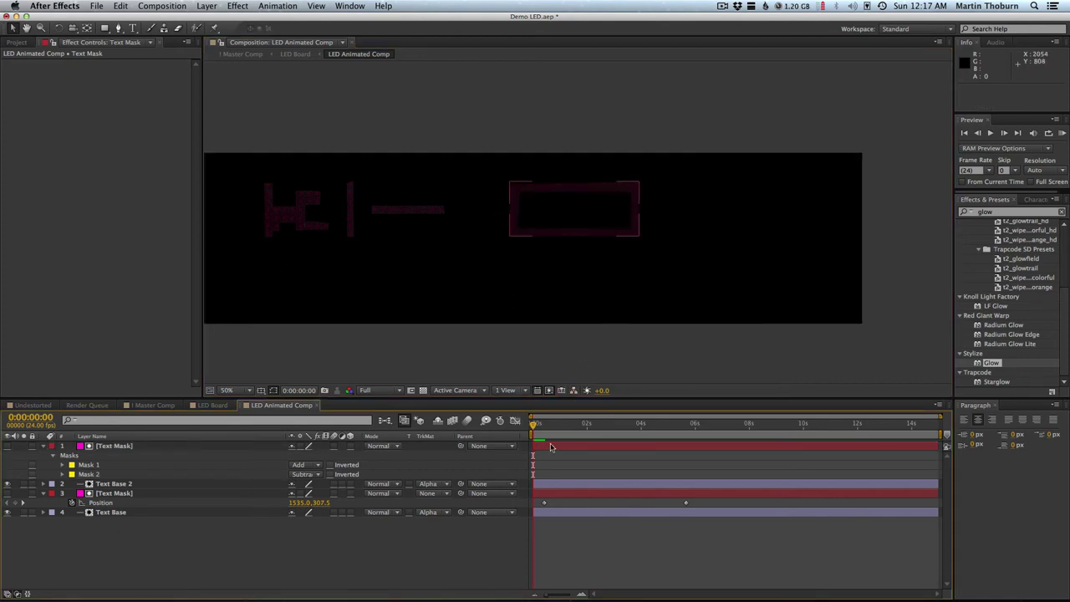
pyautogui.moveTo(542, 423)
pyautogui.mouseDown()
pyautogui.moveTo(561, 429)
pyautogui.moveTo(542, 425)
pyautogui.mouseUp()
# Add a Position keyframe near four seconds sliding the frame far right
pyautogui.click(107, 459)
pyautogui.press('p')
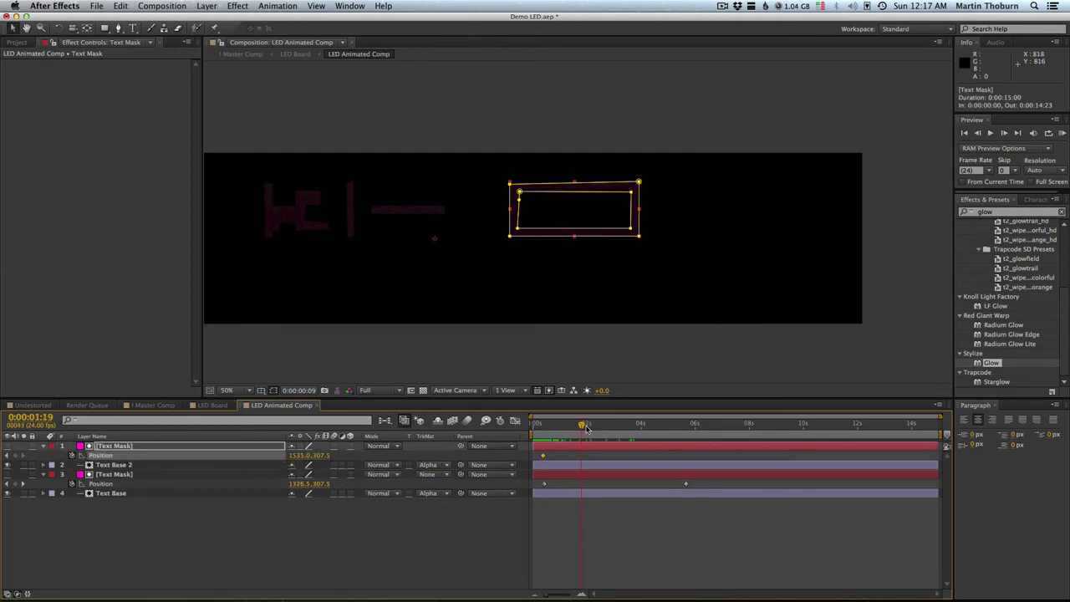
pyautogui.click(652, 436)
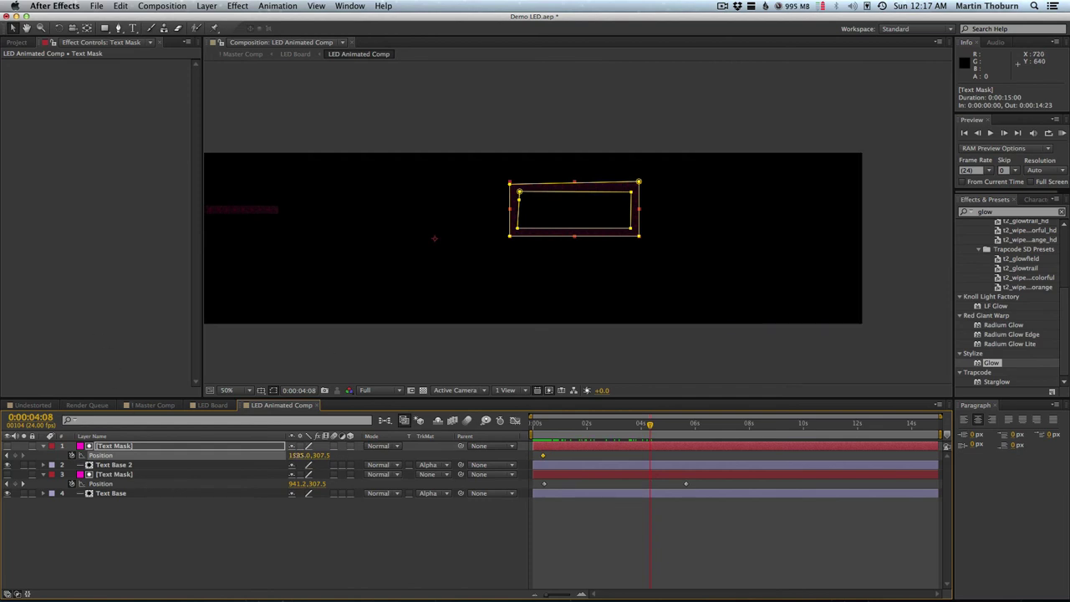
pyautogui.moveTo(297, 456)
pyautogui.mouseDown()
pyautogui.moveTo(692, 455)
pyautogui.moveTo(612, 452)
pyautogui.mouseUp()
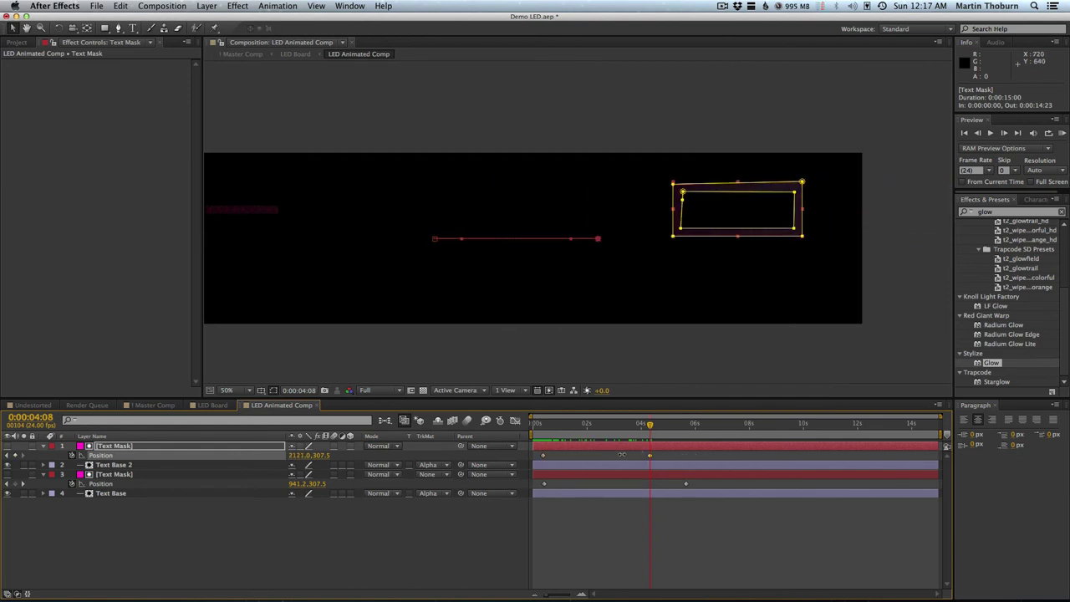
pyautogui.press('Left')
pyautogui.press('Left')
pyautogui.press('Left')
pyautogui.press('Left')
pyautogui.press('Left')
pyautogui.press('Left')
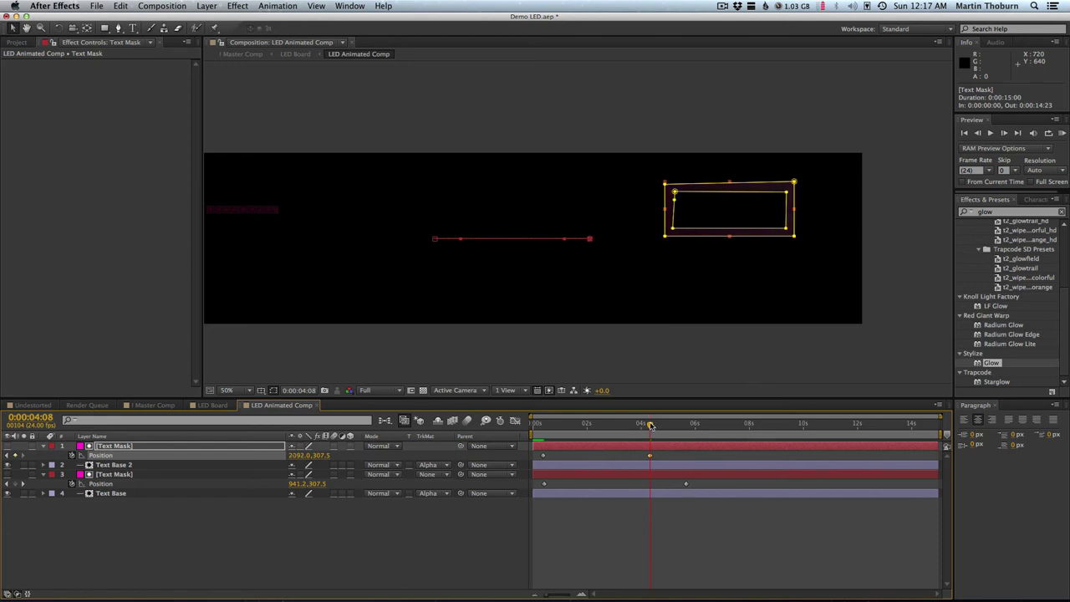
# Align the original text's end keyframe to 4:09 and preview the animation
pyautogui.moveTo(650, 424); pyautogui.dragTo(616, 425)
pyautogui.press('F2')
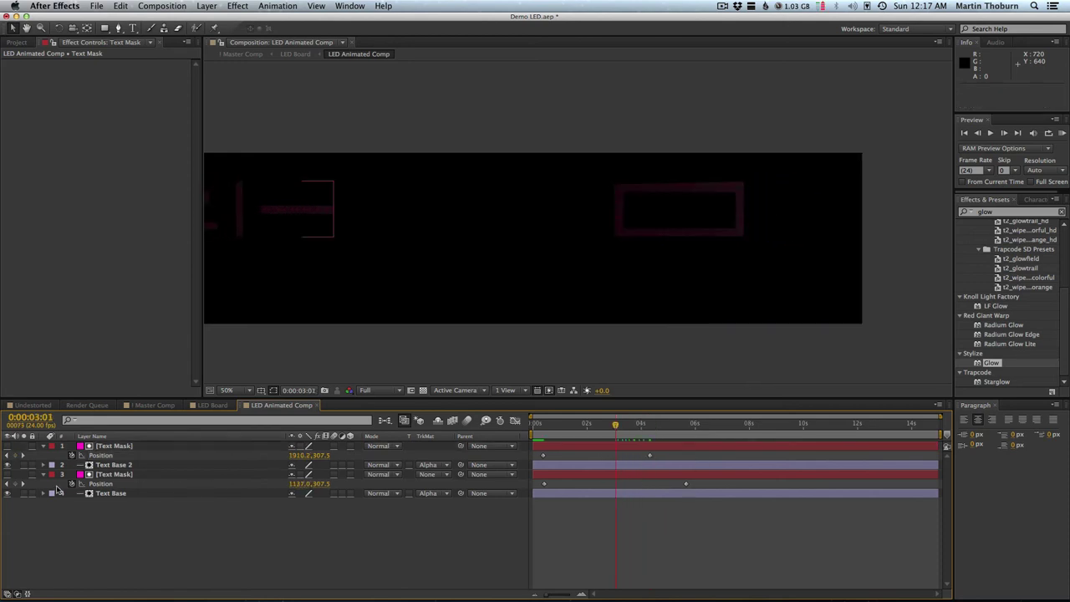
pyautogui.moveTo(685, 483); pyautogui.dragTo(615, 483)
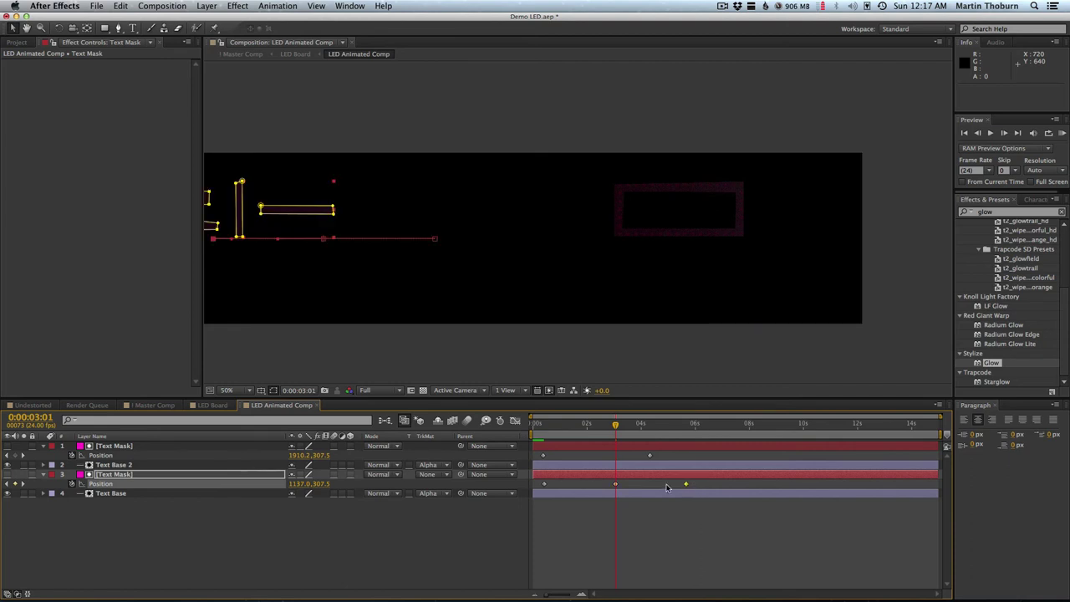
pyautogui.press('super+z')
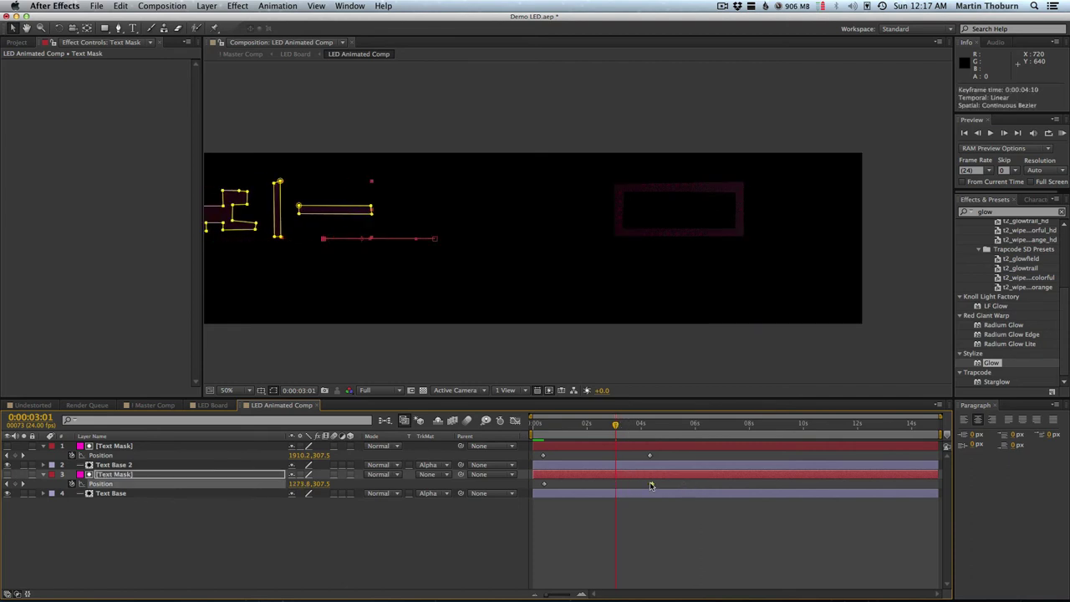
pyautogui.moveTo(600, 422); pyautogui.dragTo(633, 434)
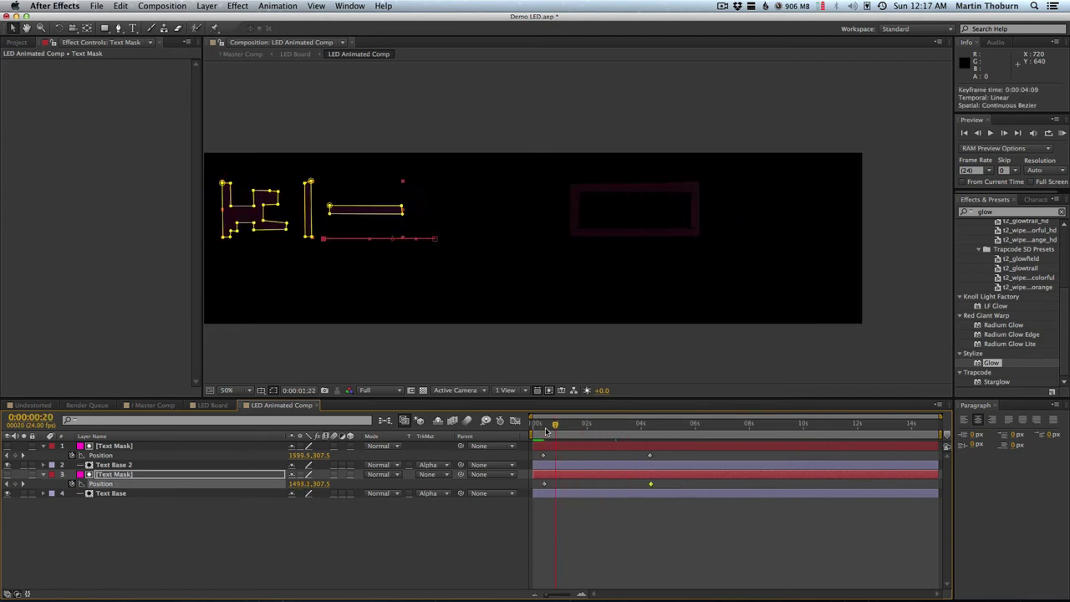
pyautogui.press('KP_0')
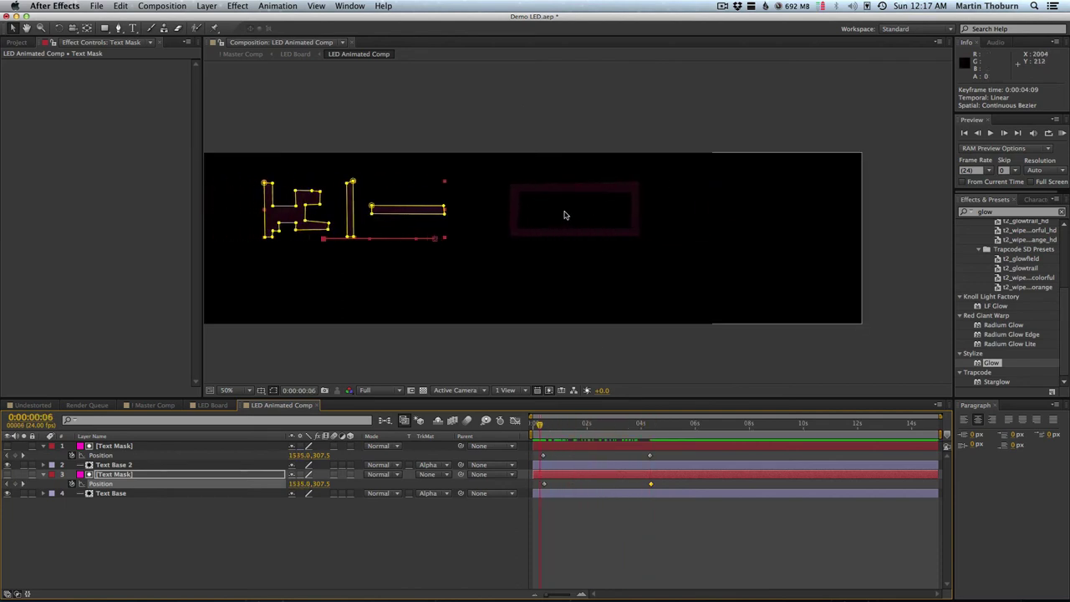
# Inspect the frame's inner mask corners and check its slide around three seconds
pyautogui.click(512, 184)
pyautogui.click(513, 183)
pyautogui.click(518, 193)
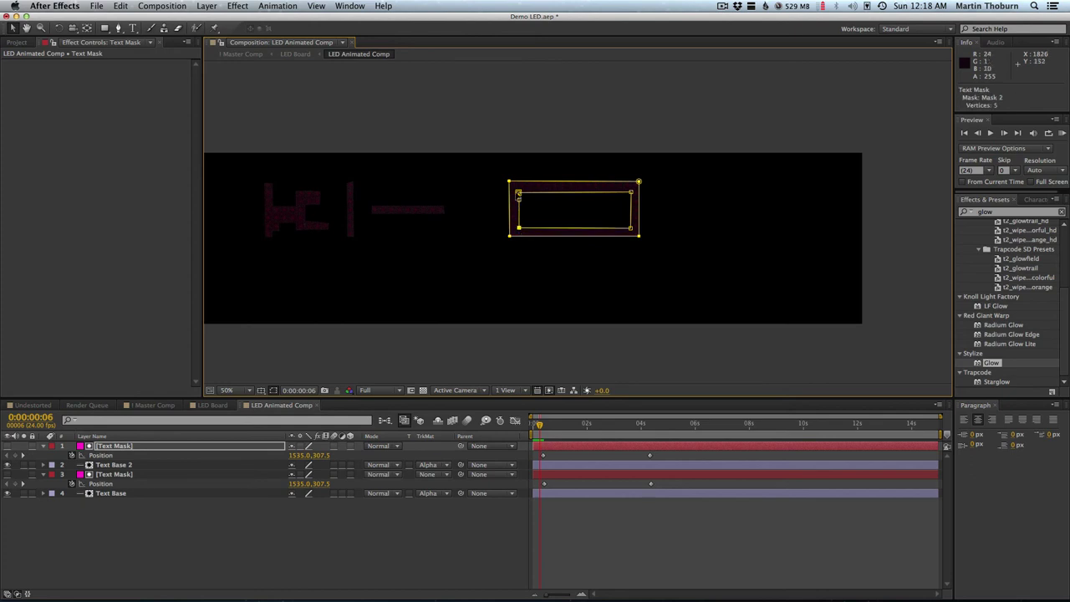
pyautogui.click(511, 181)
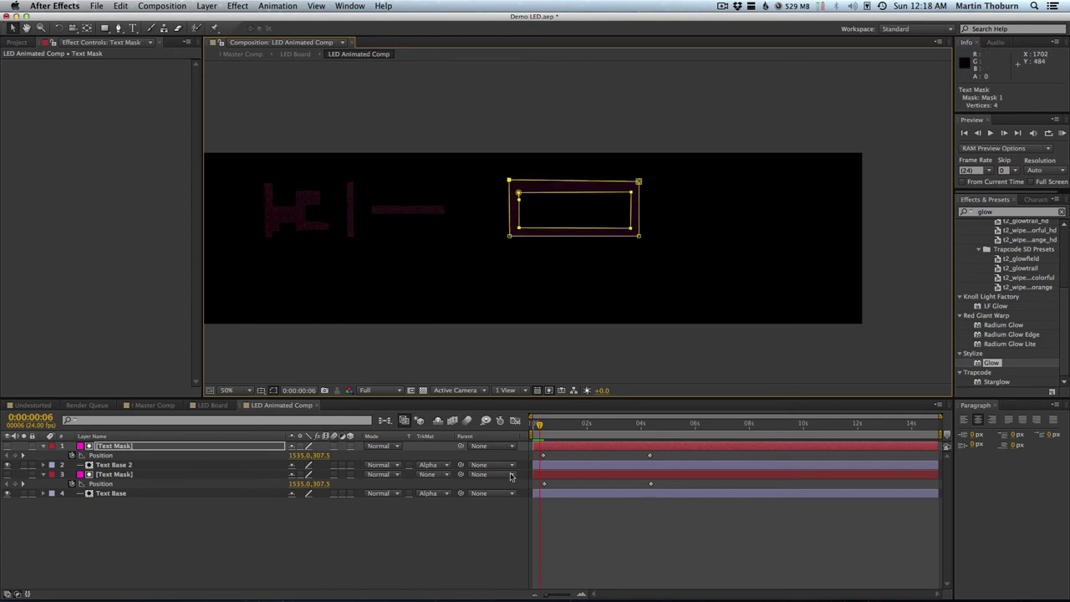
pyautogui.click(561, 536)
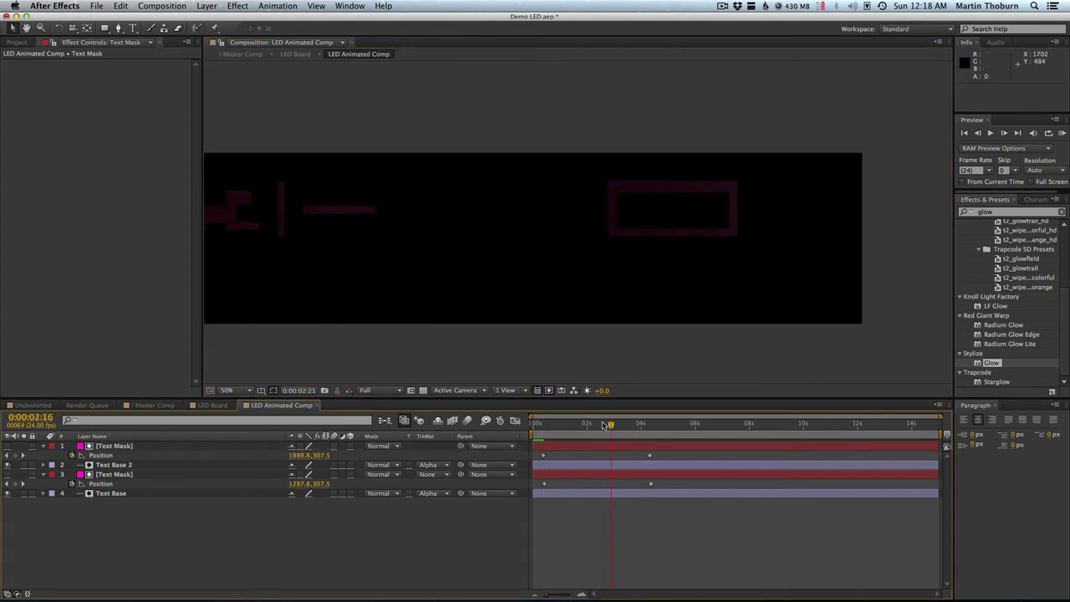
pyautogui.moveTo(542, 425); pyautogui.dragTo(545, 425)
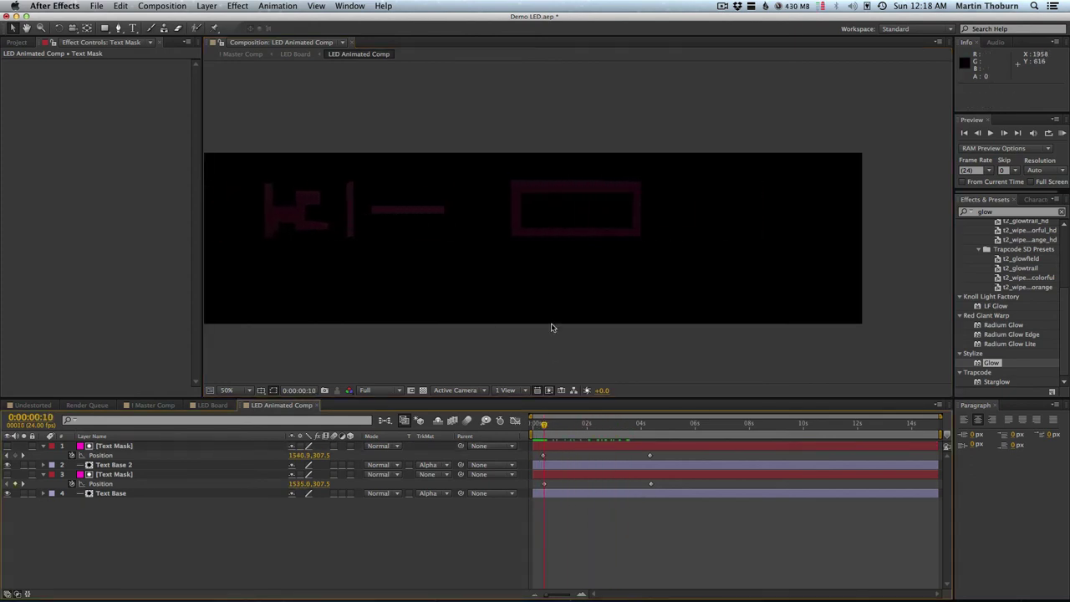
pyautogui.click(119, 446)
pyautogui.click(520, 194)
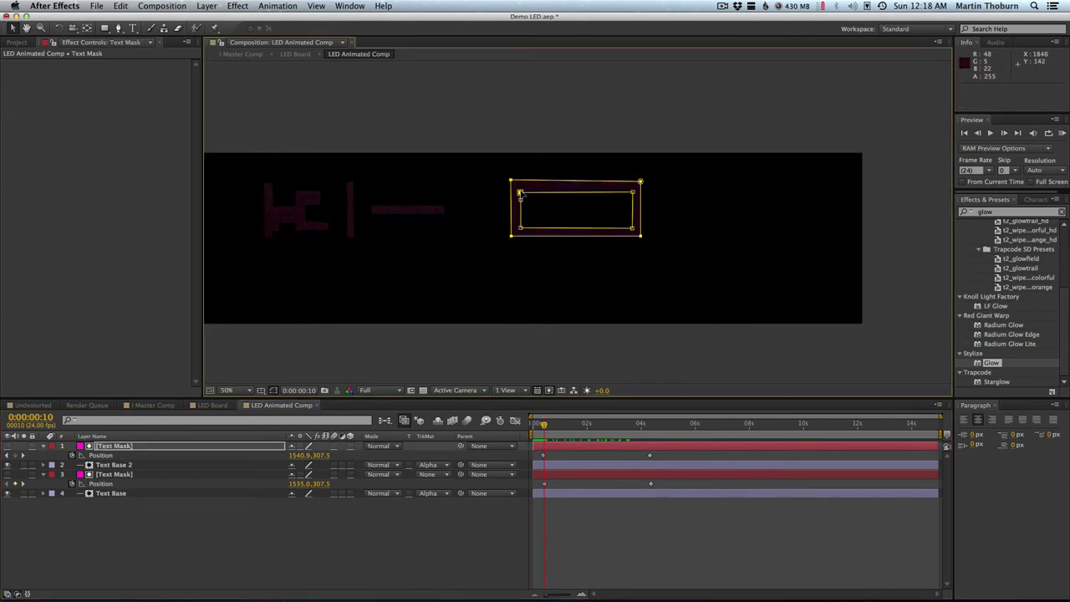
pyautogui.click(521, 192)
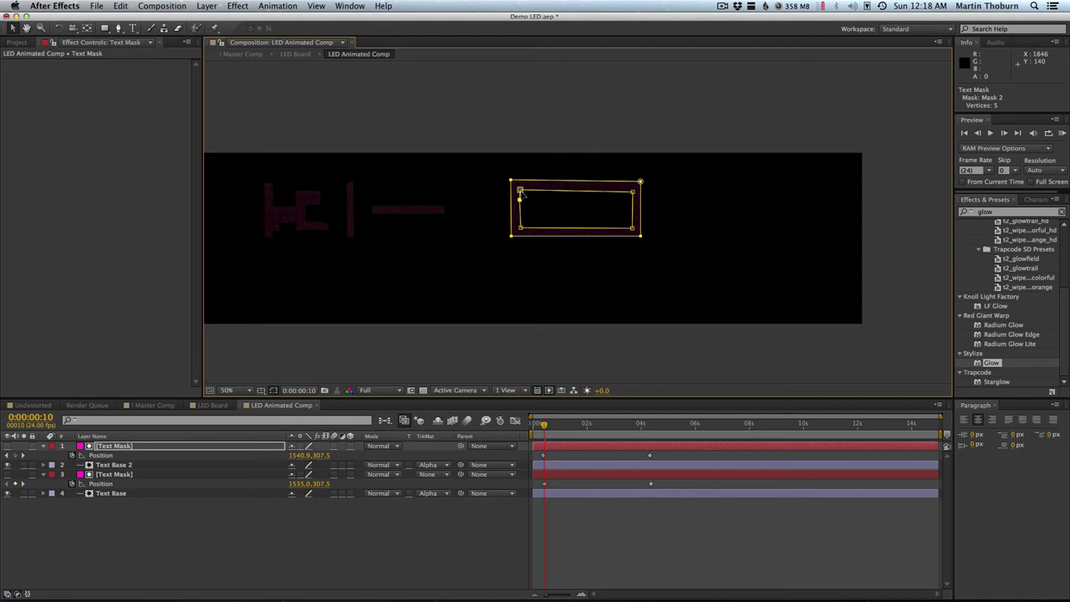
pyautogui.click(575, 498)
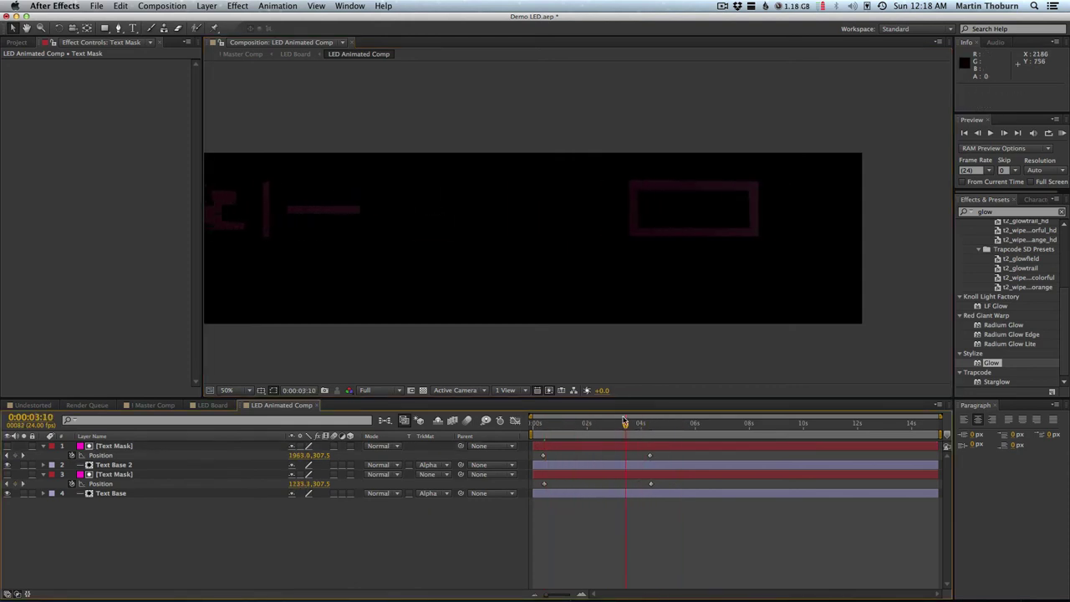
pyautogui.moveTo(543, 424); pyautogui.dragTo(625, 424)
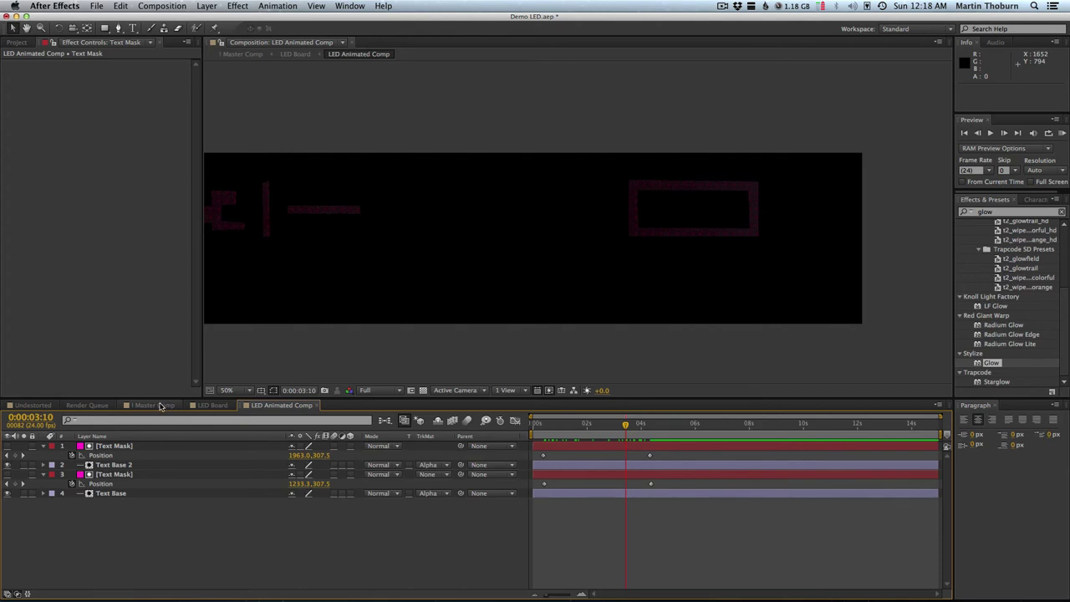
# Magnify the Master Comp view to 200% on the lit LED rectangle at about three seconds
pyautogui.click(159, 405)
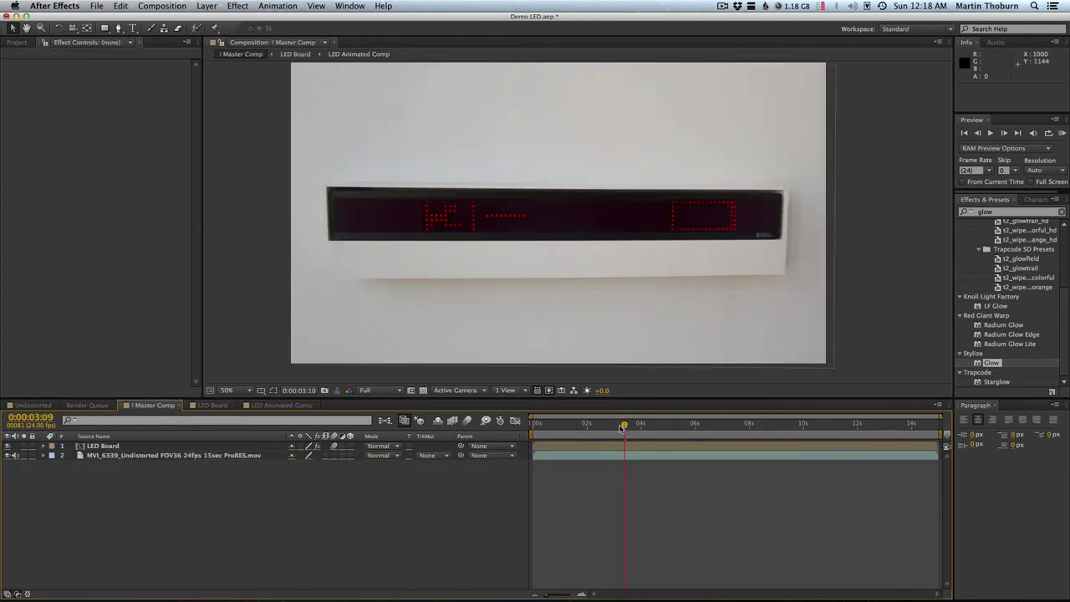
pyautogui.moveTo(616, 426); pyautogui.dragTo(605, 423)
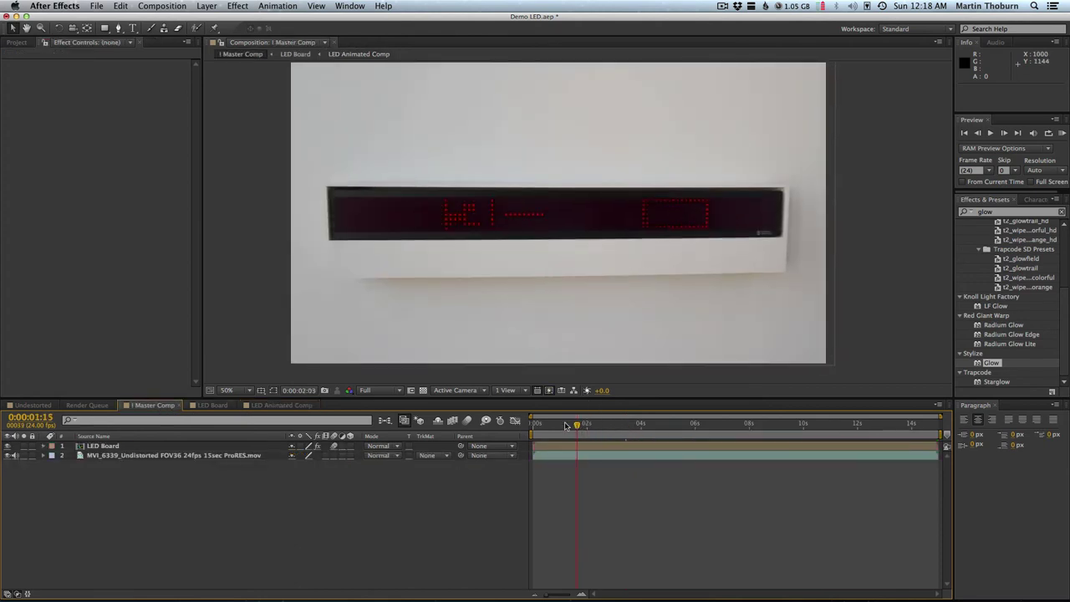
pyautogui.click(616, 422)
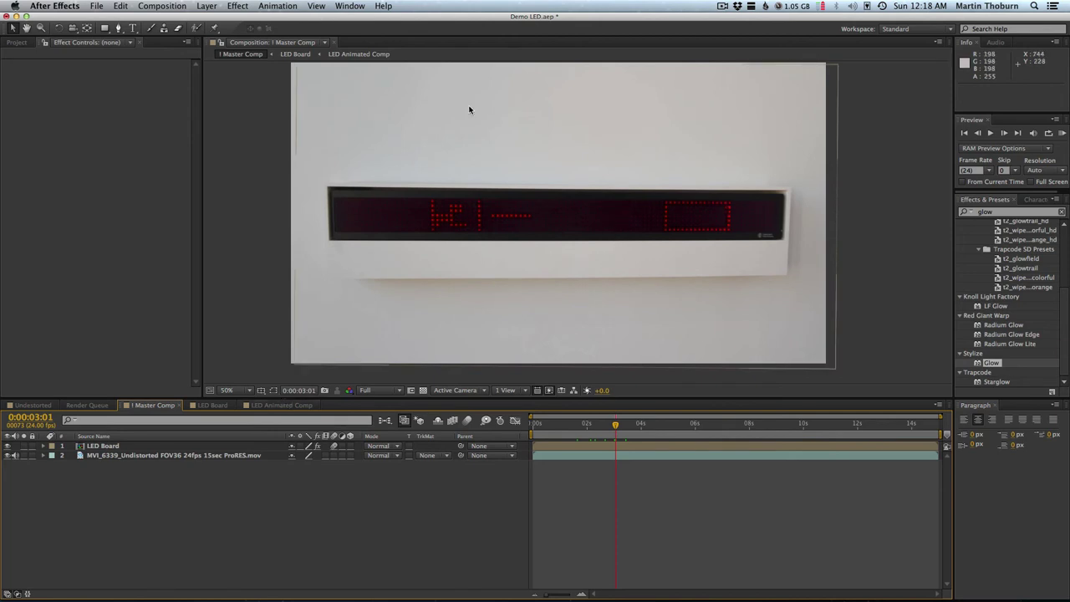
pyautogui.click(41, 28)
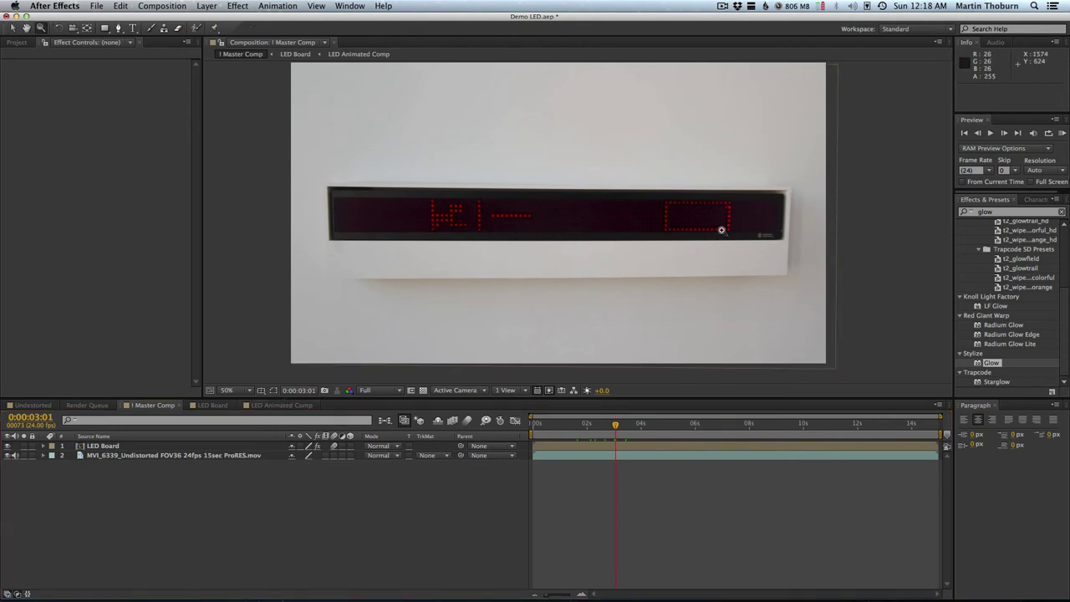
pyautogui.click(724, 200)
pyautogui.click(587, 251)
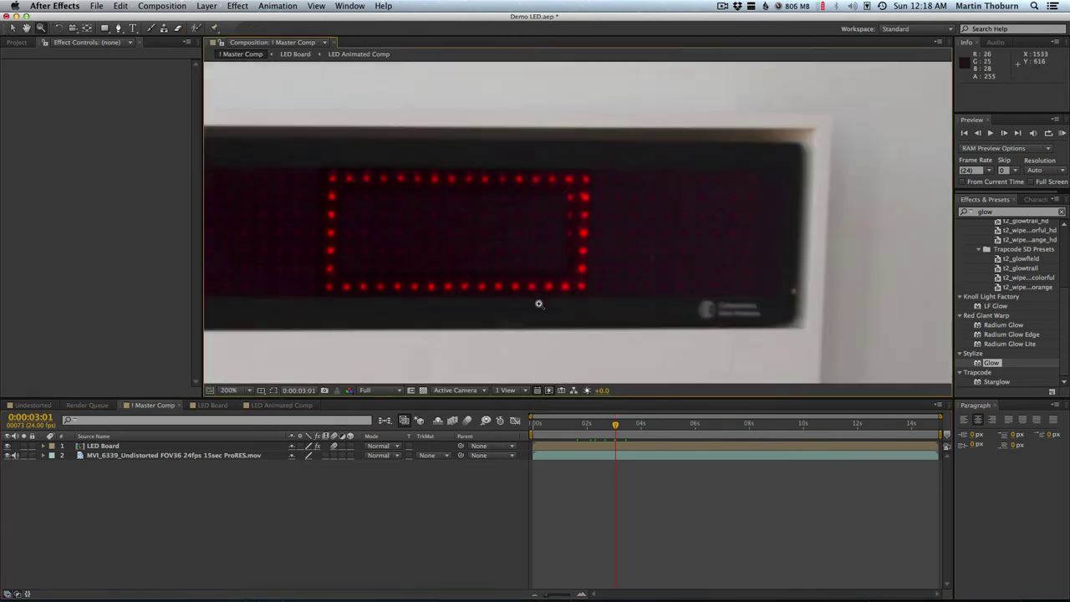
pyautogui.press('v')
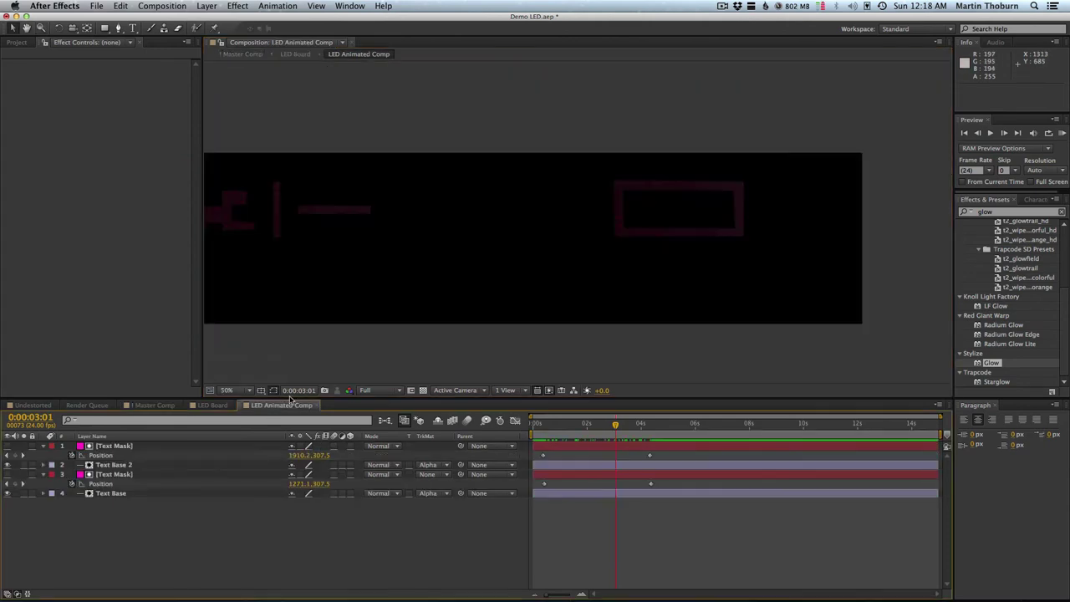
# Nudge the Text Mask's top-right mask corner slightly right in LED Animated Comp
pyautogui.click(282, 404)
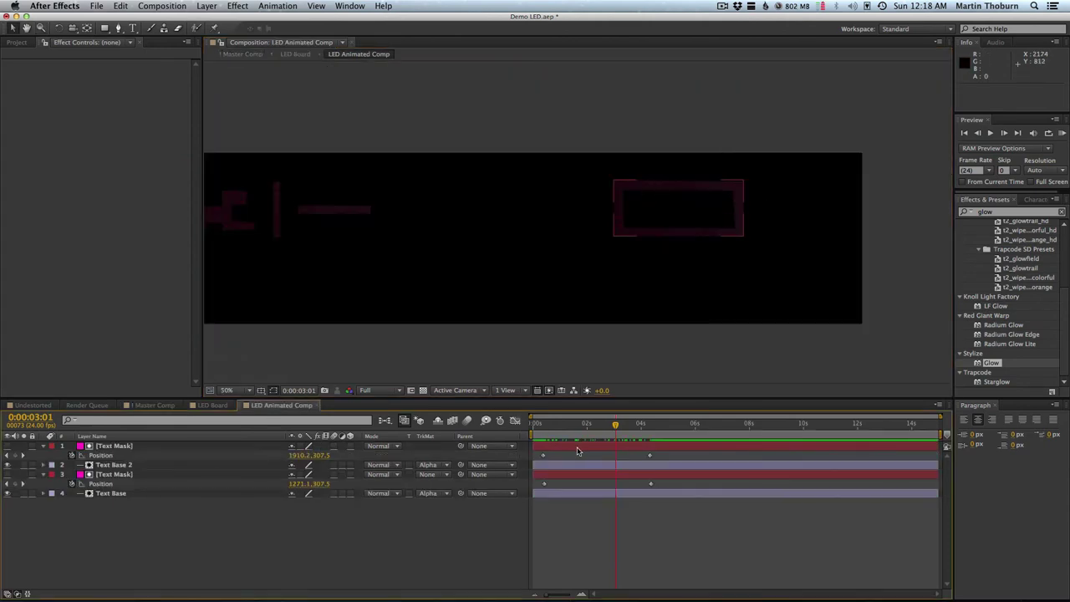
pyautogui.click(734, 197)
pyautogui.click(734, 193)
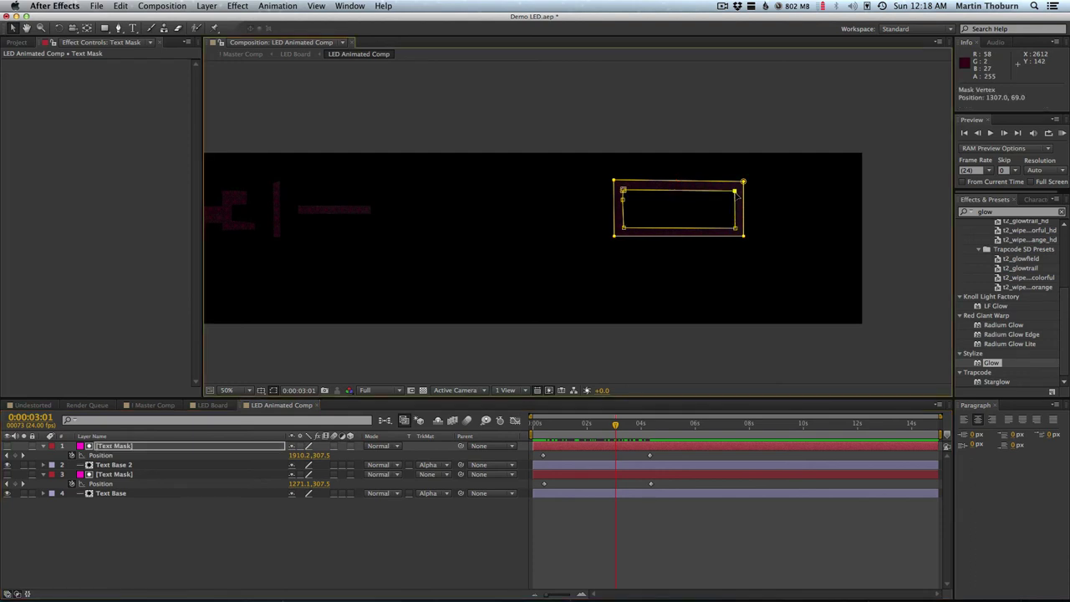
pyautogui.moveTo(739, 194); pyautogui.dragTo(740, 194)
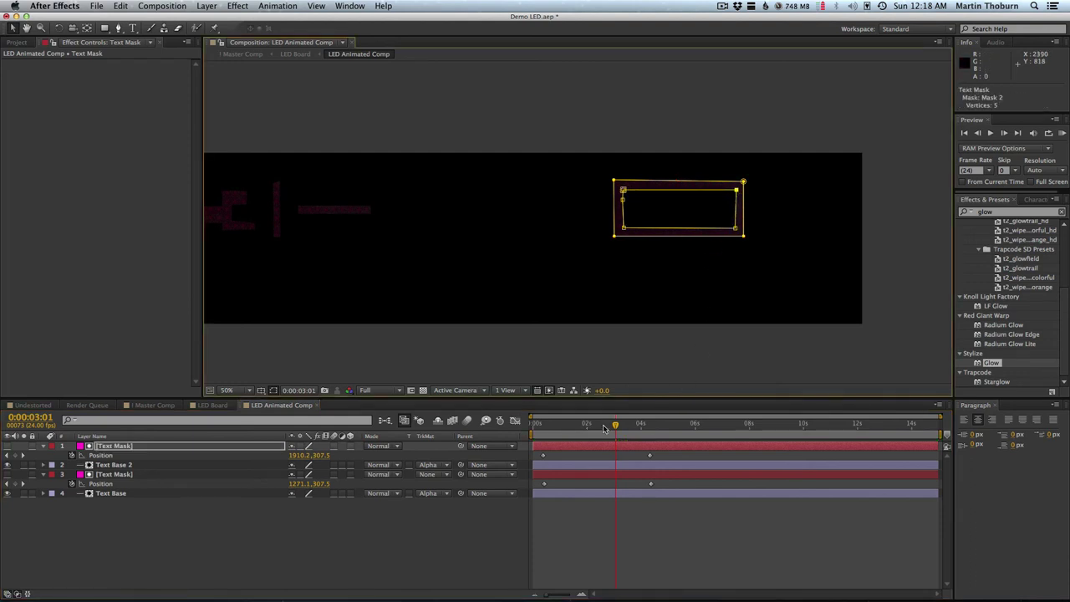
pyautogui.moveTo(604, 427); pyautogui.dragTo(571, 431)
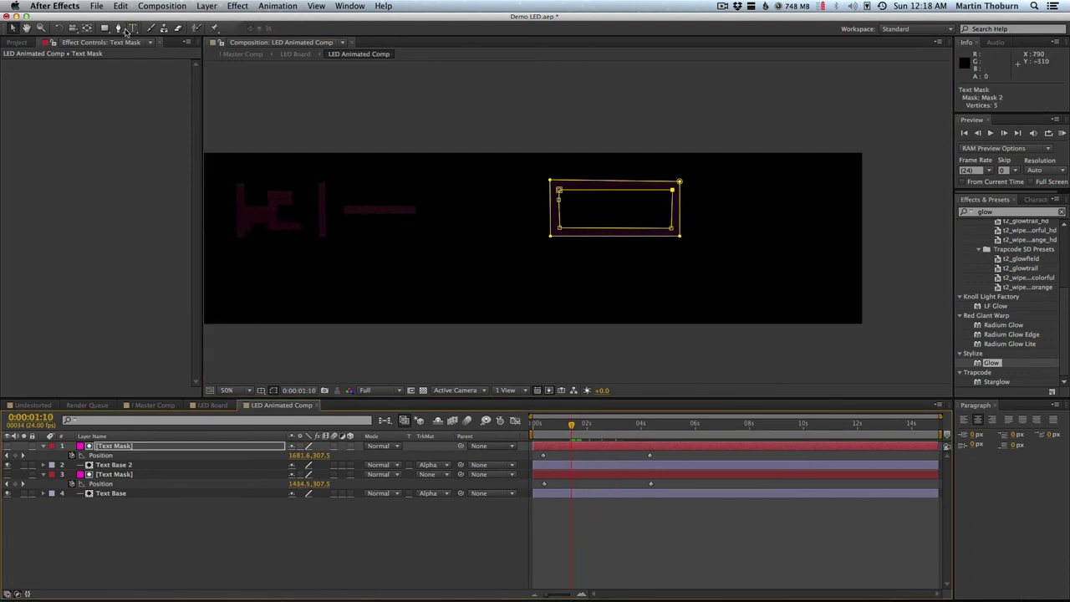
# Check the full rectangle in Master Comp, zooming back to 100% and panning across the board
pyautogui.click(212, 405)
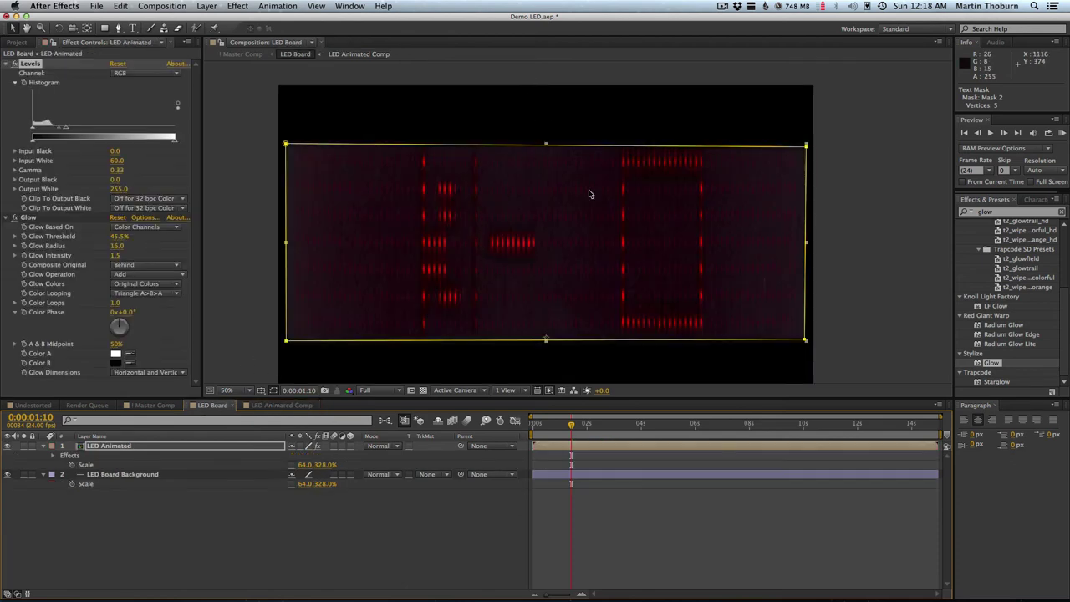
pyautogui.click(155, 405)
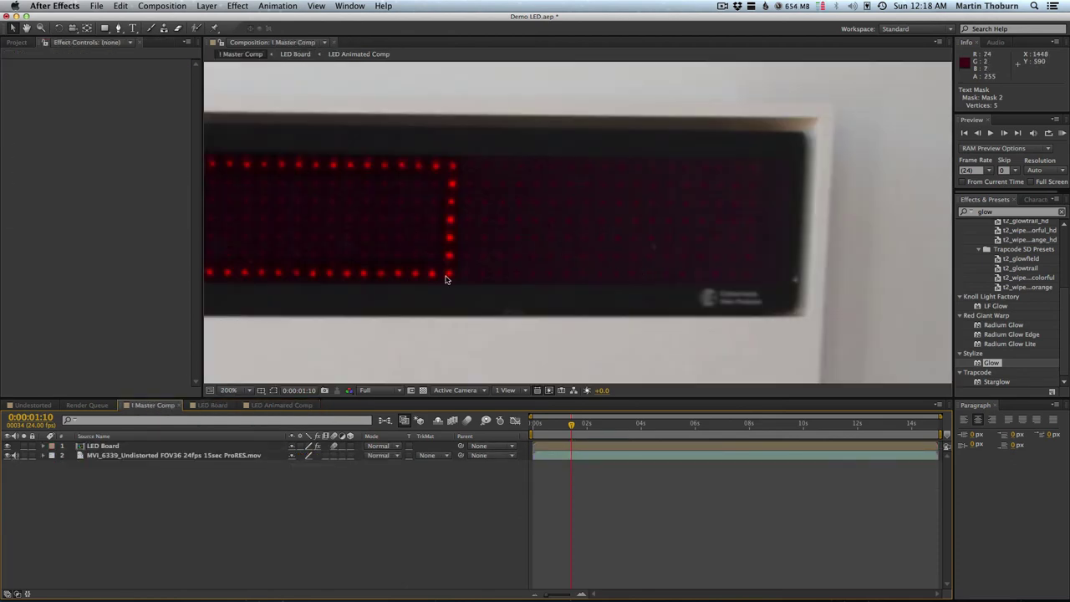
pyautogui.moveTo(579, 427); pyautogui.dragTo(583, 428)
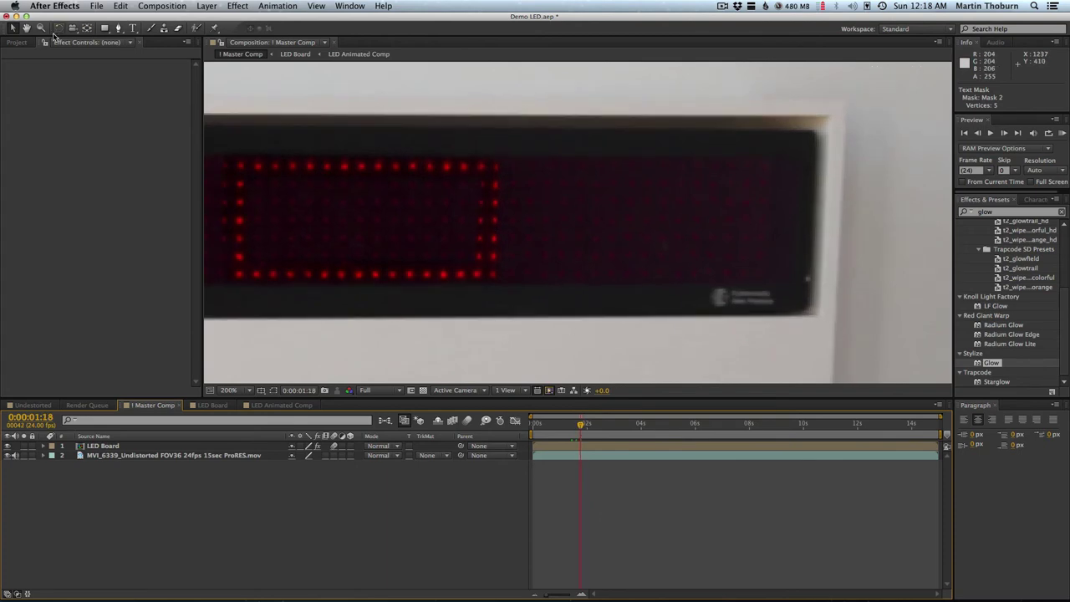
pyautogui.click(41, 28)
pyautogui.keyDown('alt'); pyautogui.click(428, 226); pyautogui.keyUp('alt')
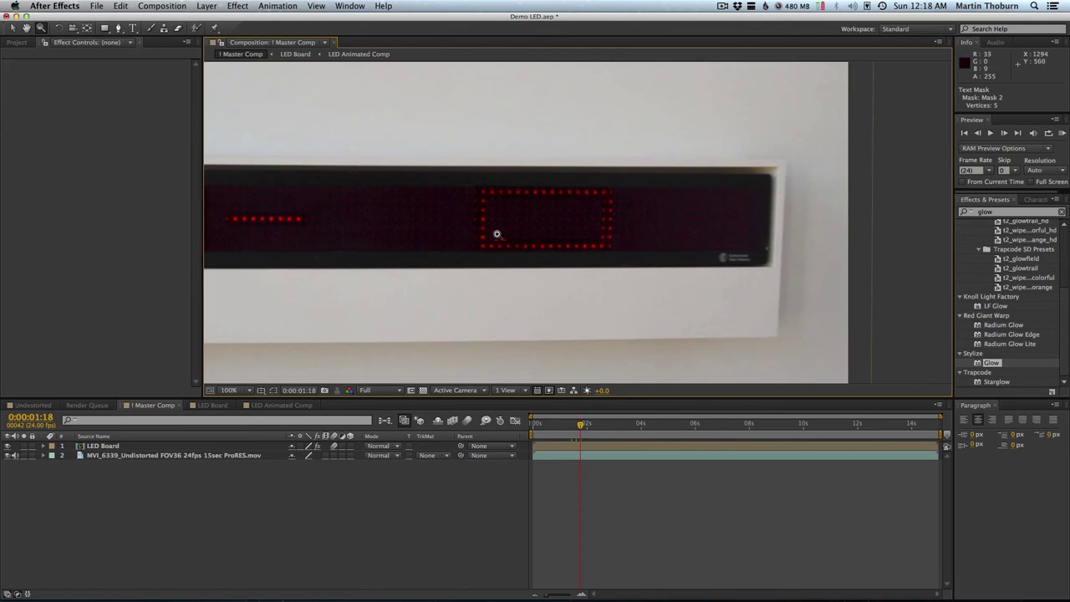
pyautogui.press('h')
pyautogui.moveTo(482, 222); pyautogui.dragTo(563, 225)
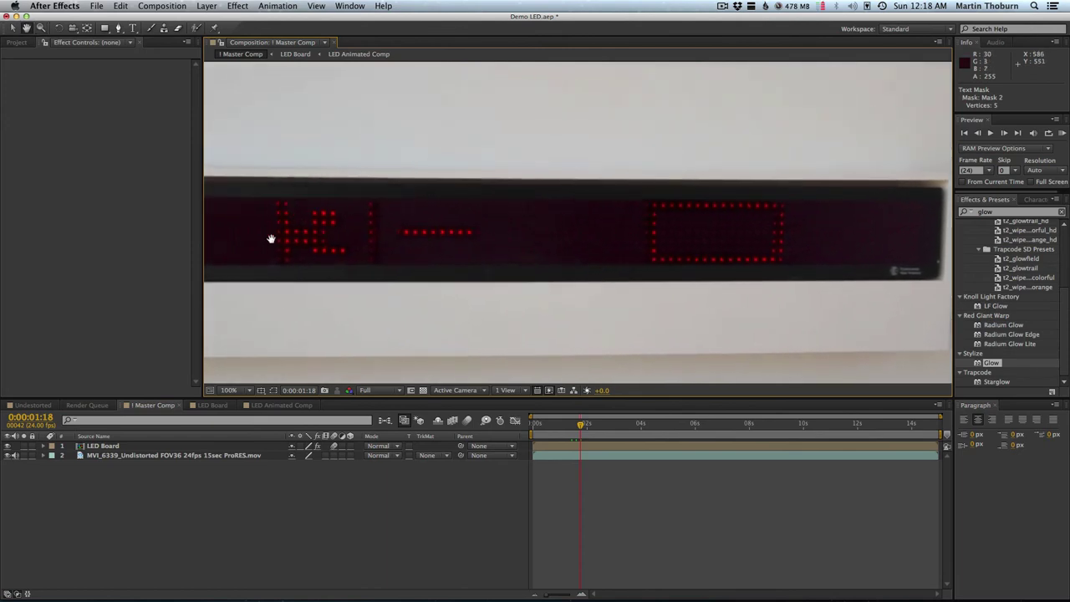
pyautogui.press('z')
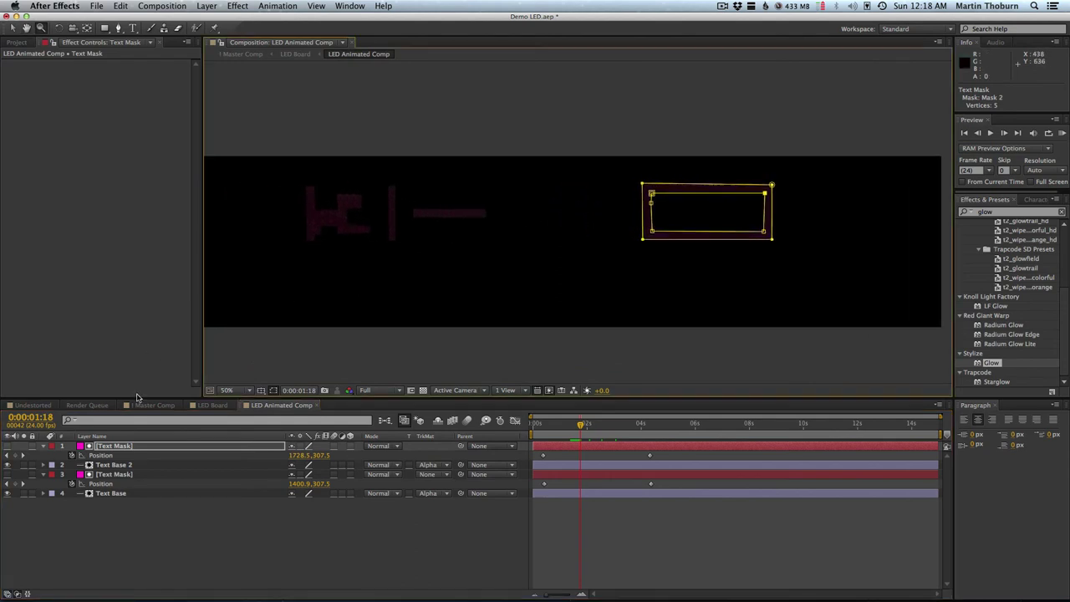
# Set the Master Comp work area from 0:00:00:20 to 0:00:05:03
pyautogui.click(150, 404)
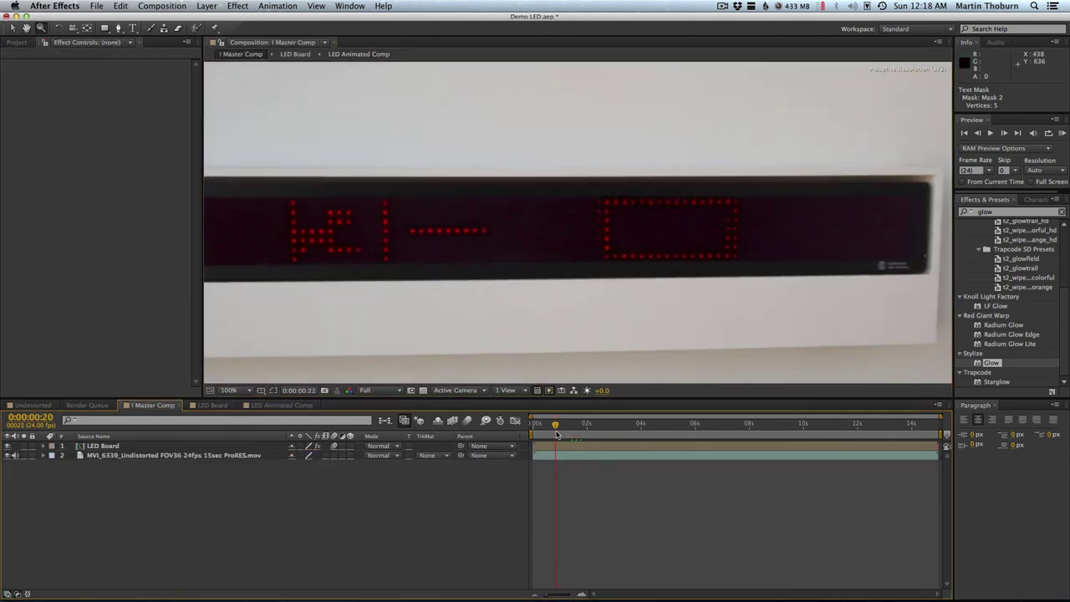
pyautogui.moveTo(578, 416)
pyautogui.mouseDown()
pyautogui.moveTo(555, 423)
pyautogui.moveTo(672, 424)
pyautogui.mouseUp()
pyautogui.press('b')
pyautogui.press('n')
pyautogui.moveTo(475, 248); pyautogui.dragTo(492, 248)
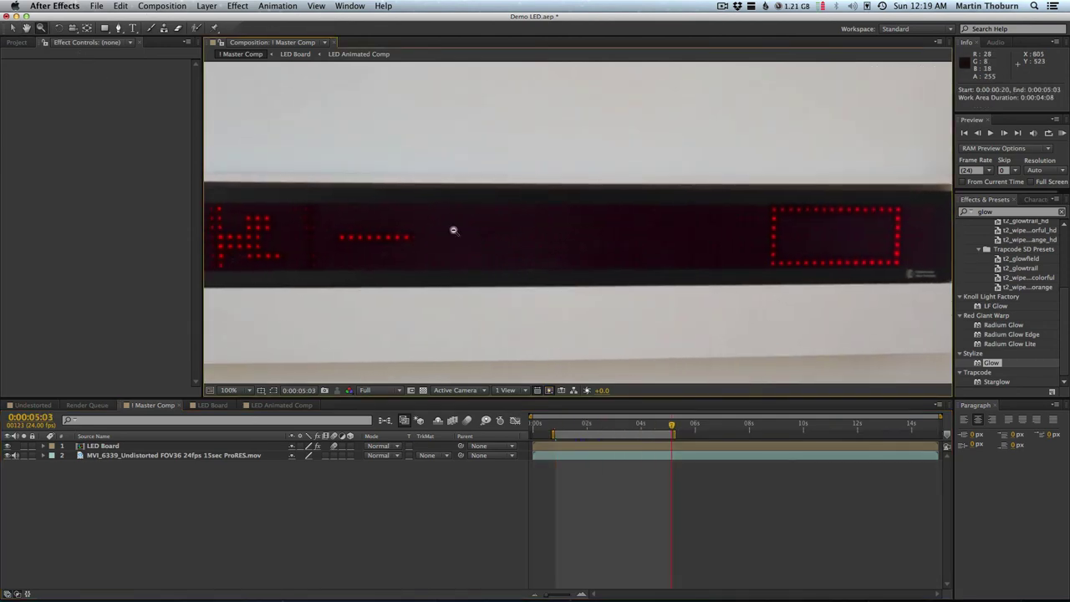
pyautogui.keyDown('alt'); pyautogui.click(498, 249); pyautogui.keyUp('alt')
# RAM-preview the work area, then scrub forward to the IS CALM text
pyautogui.press('KP_0')
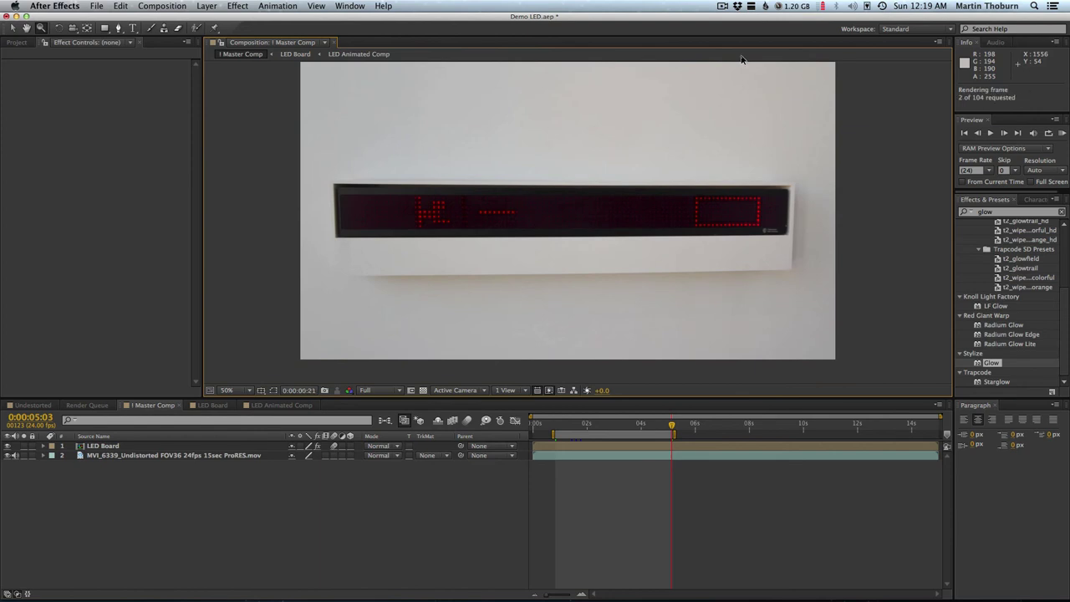
pyautogui.click(426, 420)
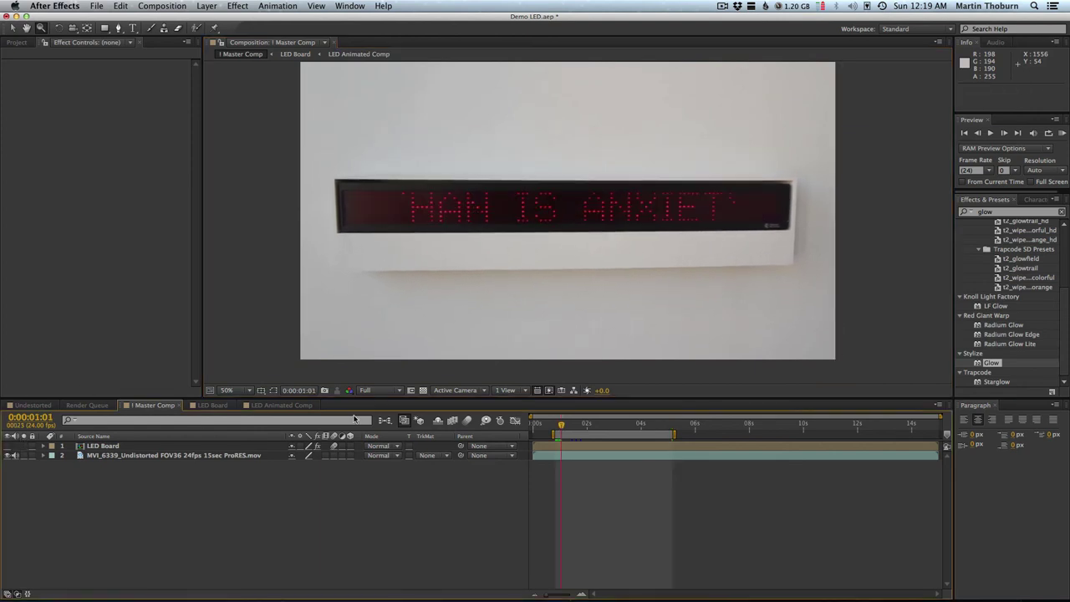
pyautogui.moveTo(588, 425)
pyautogui.mouseDown()
pyautogui.moveTo(696, 435)
pyautogui.moveTo(679, 441)
pyautogui.mouseUp()
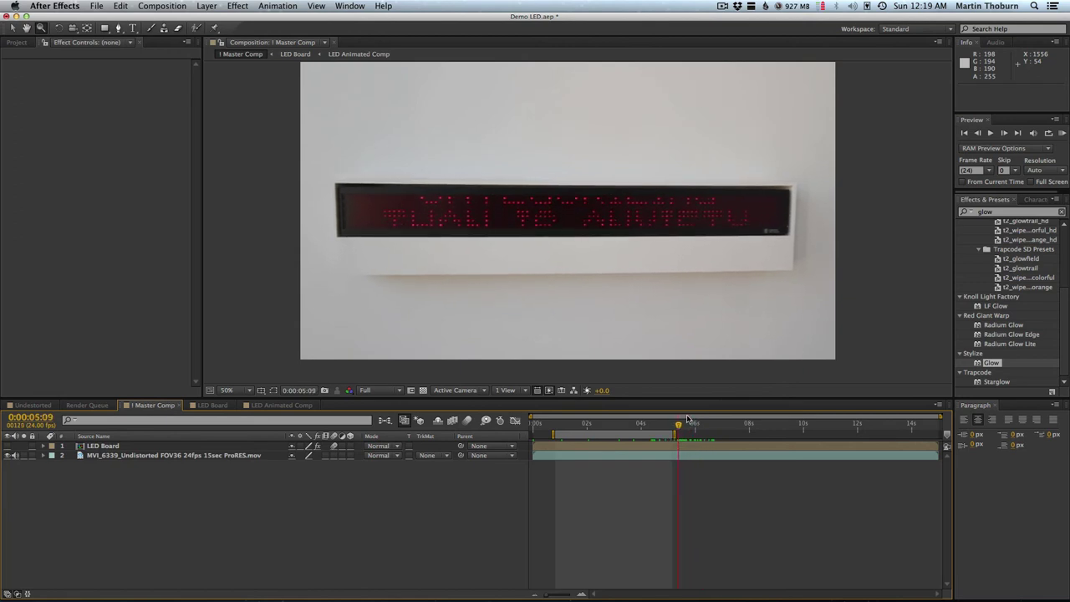
pyautogui.scroll(1, 539, 227)
pyautogui.scroll(1, 572, 202)
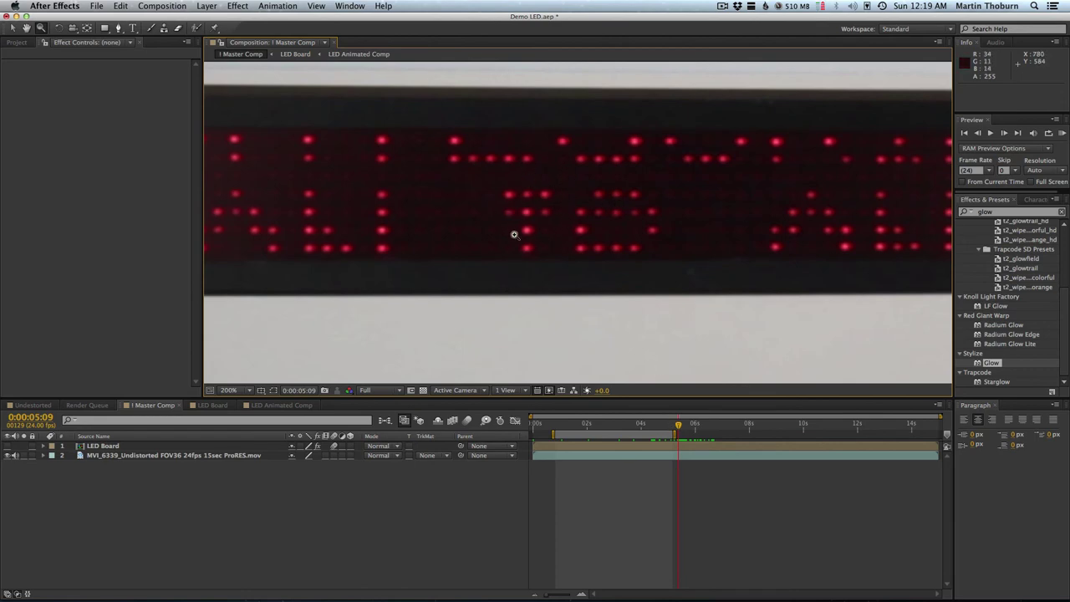
pyautogui.moveTo(678, 441)
pyautogui.mouseDown()
pyautogui.moveTo(879, 435)
pyautogui.moveTo(840, 435)
pyautogui.mouseUp()
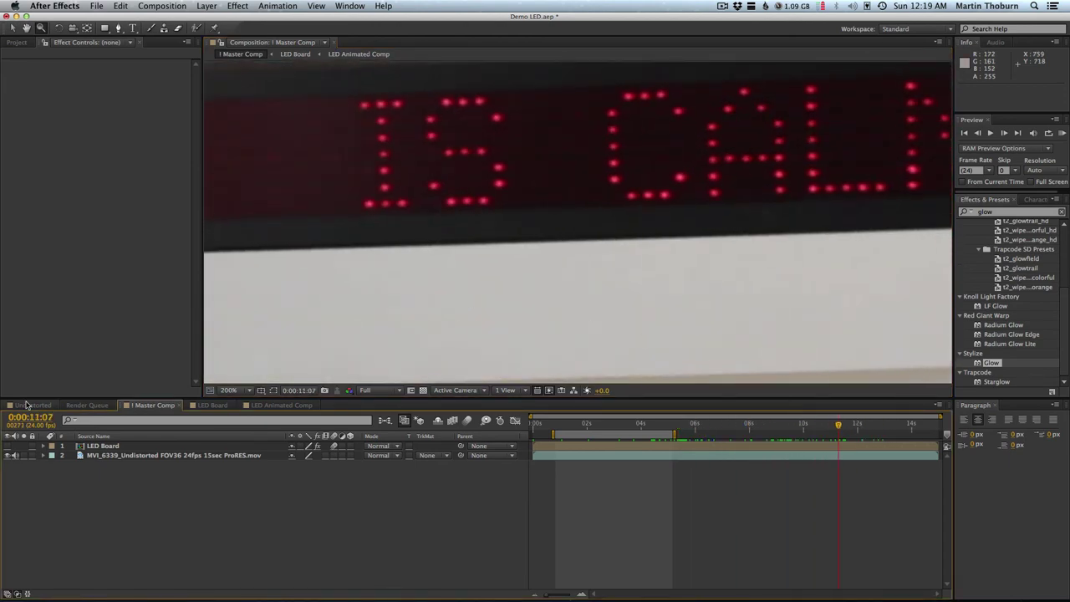
# Hide the LED Board layer and zoom in on the sign's lit characters to compare
pyautogui.click(8, 446)
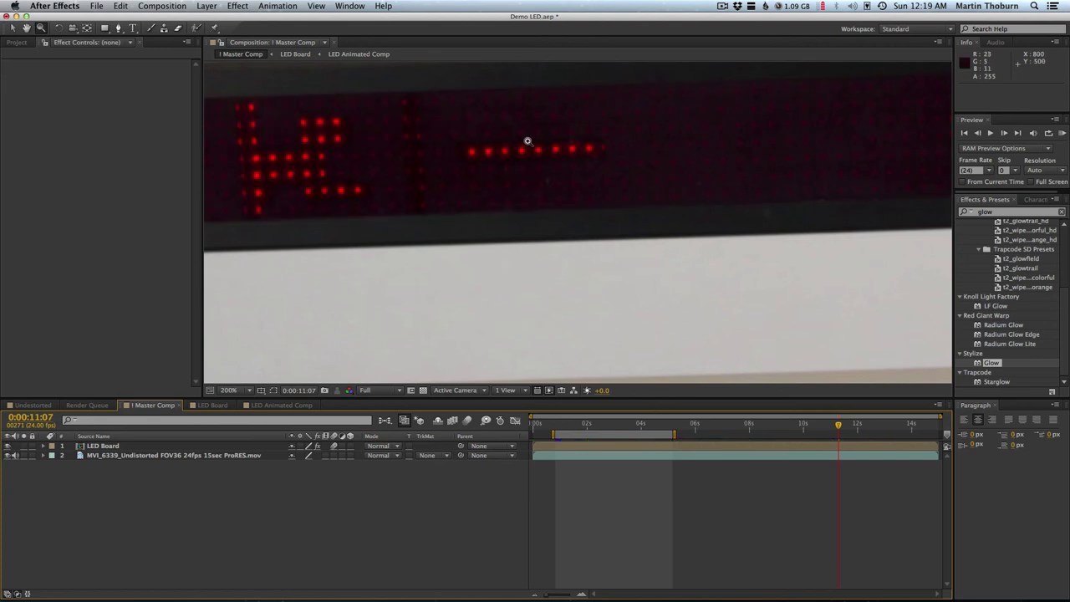
pyautogui.click(504, 208)
pyautogui.keyDown('alt'); pyautogui.click(681, 222); pyautogui.keyUp('alt')
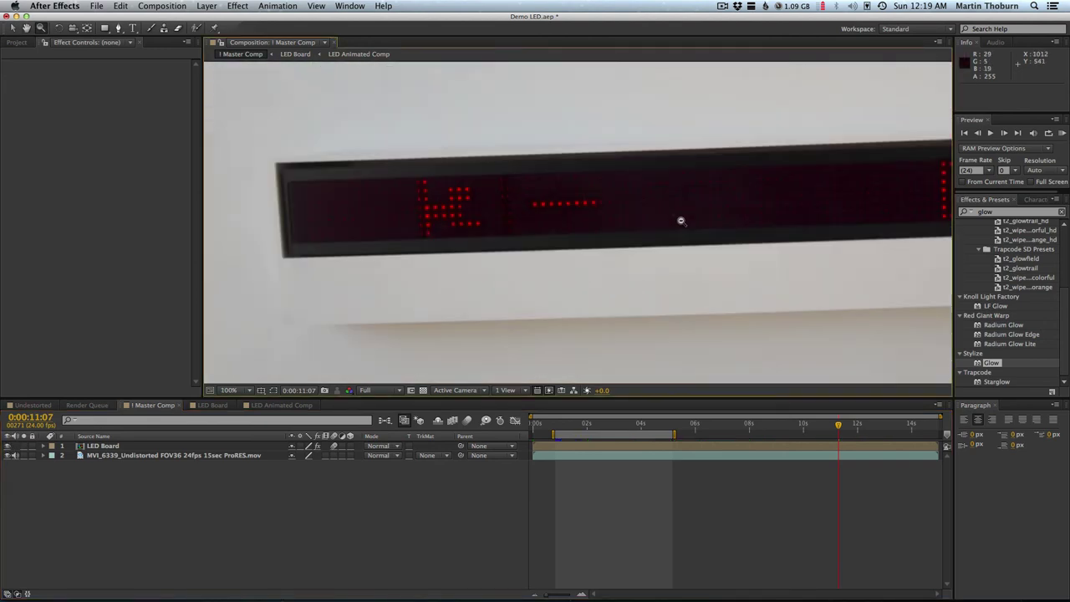
pyautogui.click(659, 233)
pyautogui.keyDown('alt'); pyautogui.click(693, 231); pyautogui.keyUp('alt')
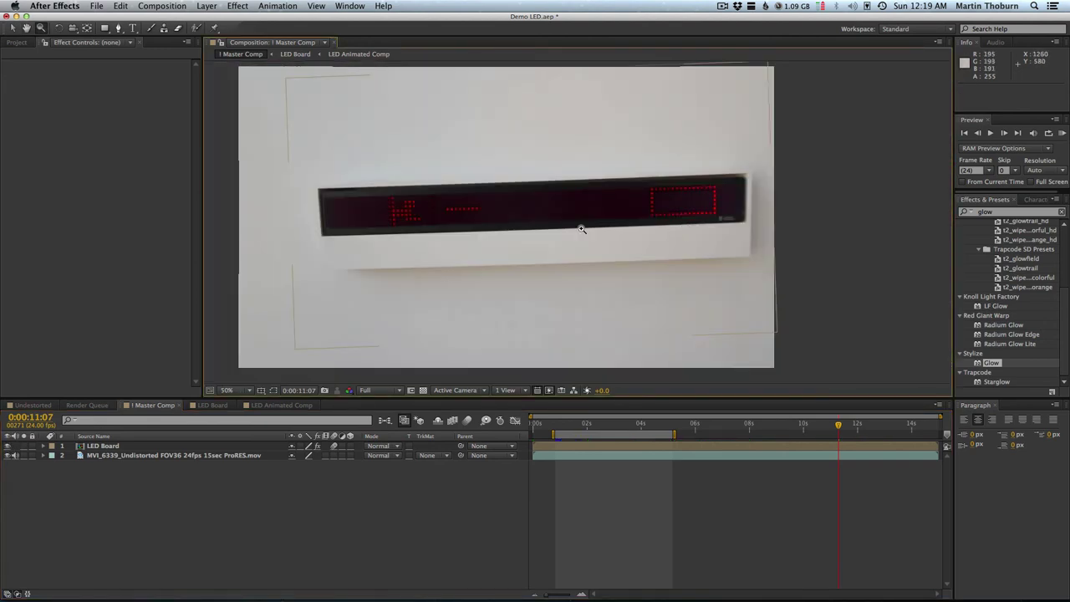
pyautogui.click(556, 229)
pyautogui.moveTo(744, 276); pyautogui.dragTo(693, 256)
pyautogui.click(544, 246)
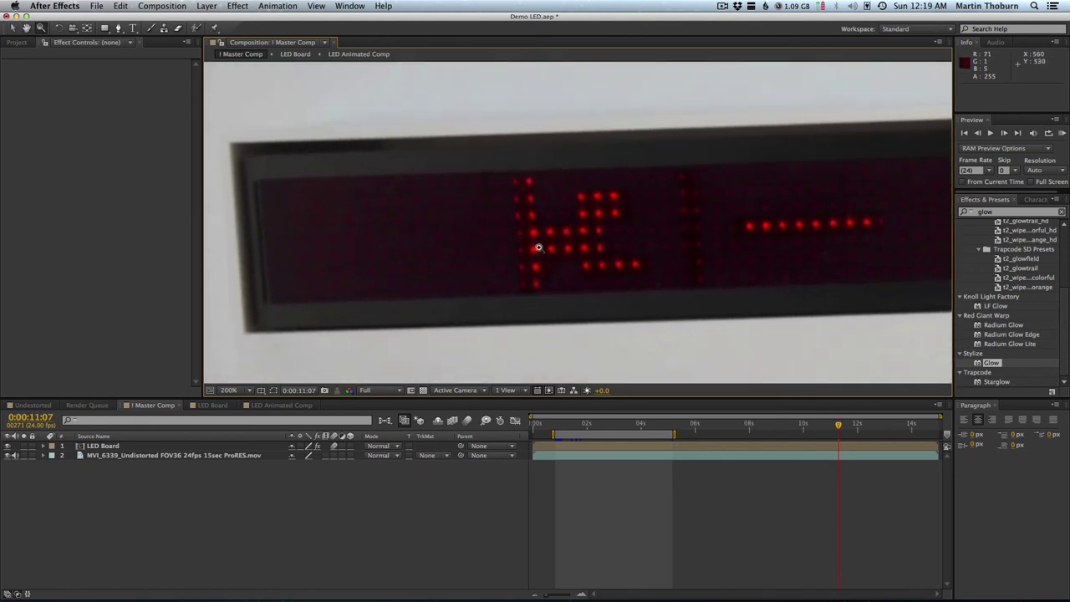
pyautogui.click(659, 229)
pyautogui.keyDown('alt'); pyautogui.click(635, 249); pyautogui.keyUp('alt')
pyautogui.keyDown('alt'); pyautogui.click(652, 246); pyautogui.keyUp('alt')
pyautogui.keyDown('alt'); pyautogui.click(668, 244); pyautogui.keyUp('alt')
pyautogui.keyDown('alt'); pyautogui.click(684, 241); pyautogui.keyUp('alt')
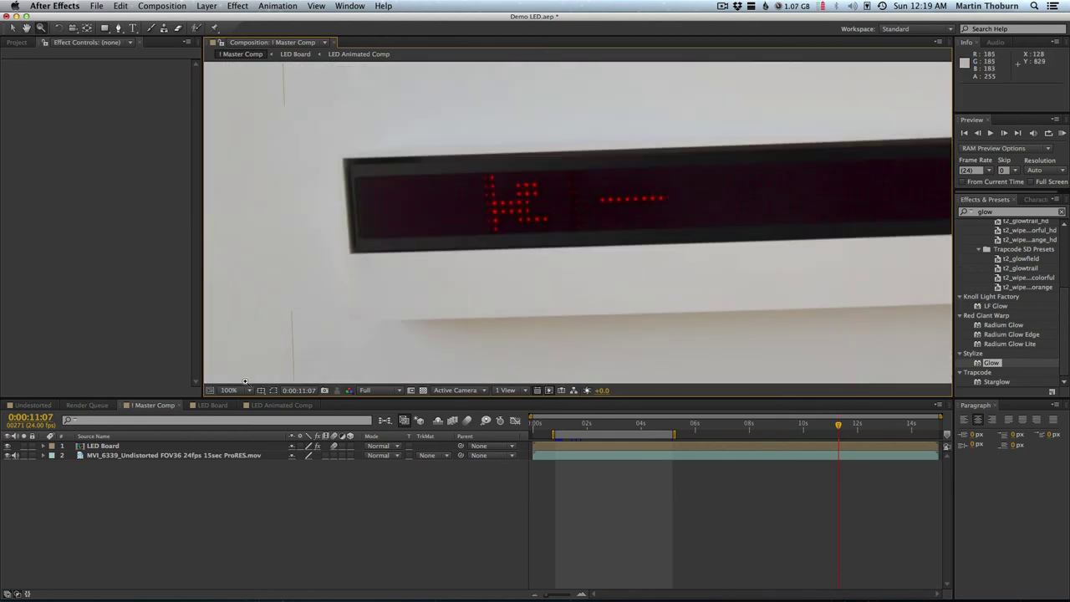
# Set LED Animated's Levels to input black 4, white 58, gamma 0.34, then reopen Master Comp
pyautogui.doubleClick(103, 447)
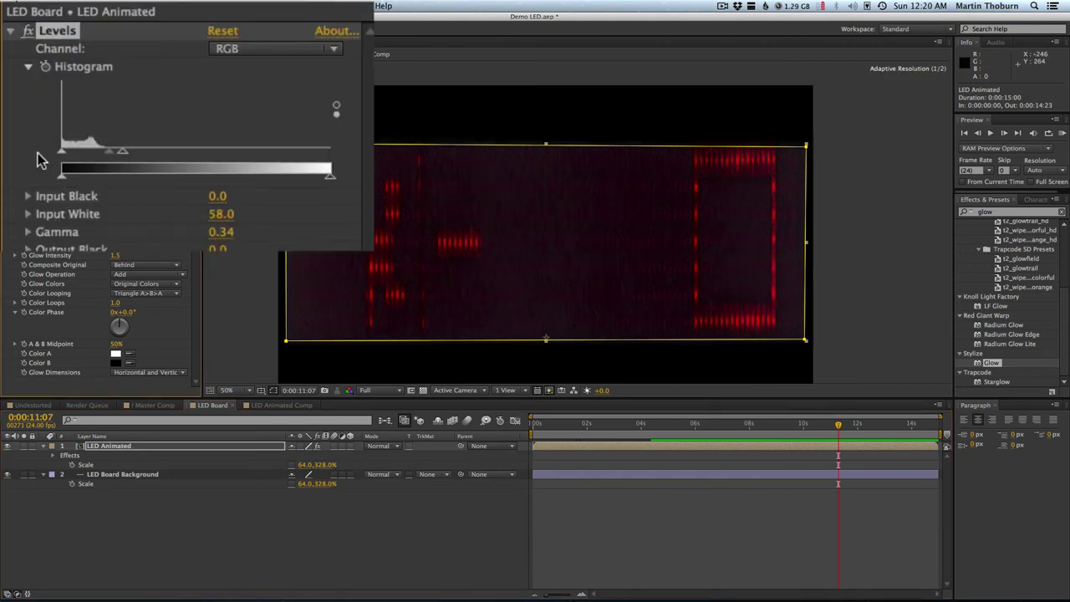
pyautogui.moveTo(34, 128); pyautogui.dragTo(36, 129)
pyautogui.moveTo(72, 162); pyautogui.dragTo(72, 163)
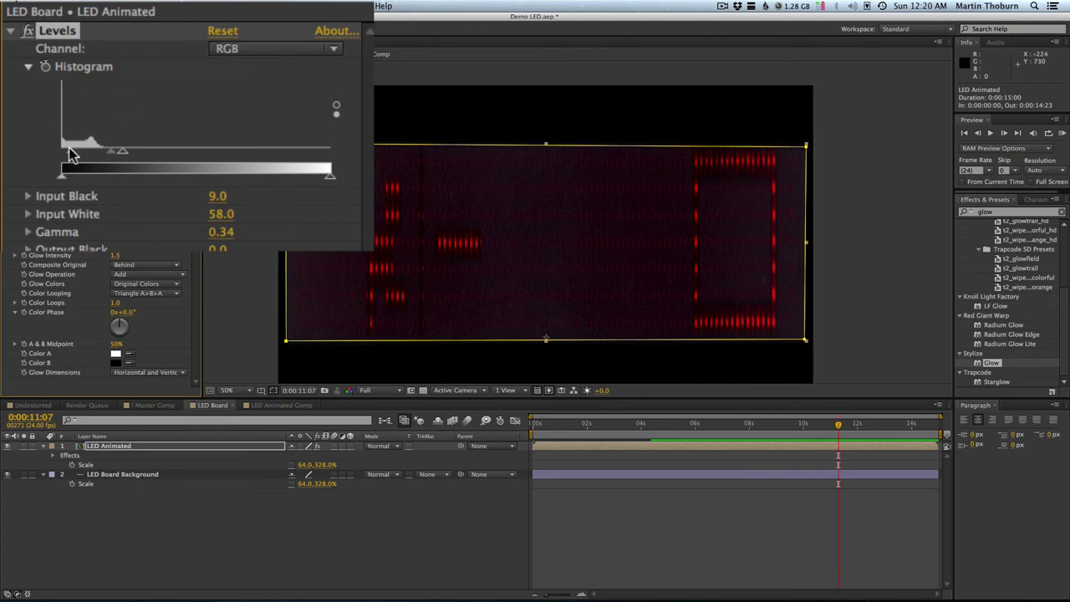
pyautogui.moveTo(70, 153); pyautogui.dragTo(67, 153)
pyautogui.click(153, 405)
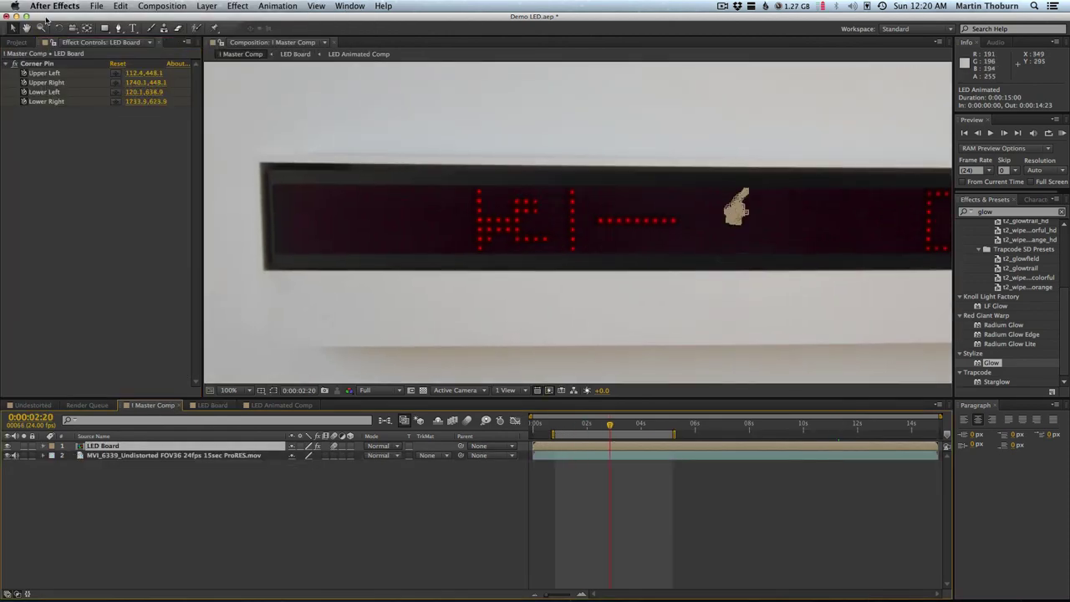
# Zoom the Master Comp view to 50% and set the current time to 1:15
pyautogui.click(42, 27)
pyautogui.keyDown('alt'); pyautogui.click(659, 267); pyautogui.keyUp('alt')
pyautogui.moveTo(610, 424); pyautogui.dragTo(657, 422)
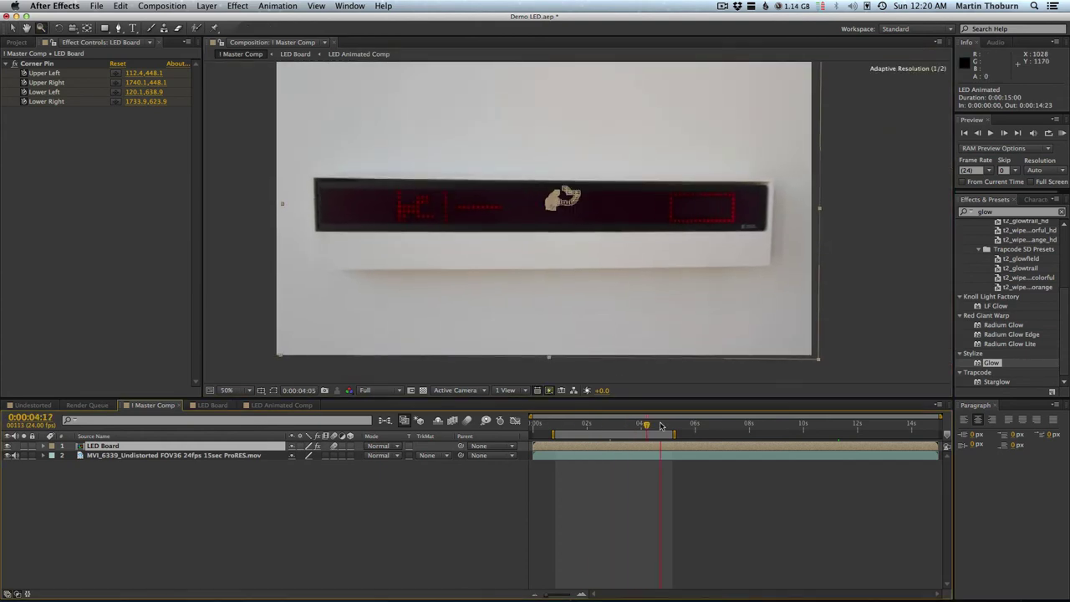
pyautogui.moveTo(657, 423); pyautogui.dragTo(562, 423)
pyautogui.click(576, 423)
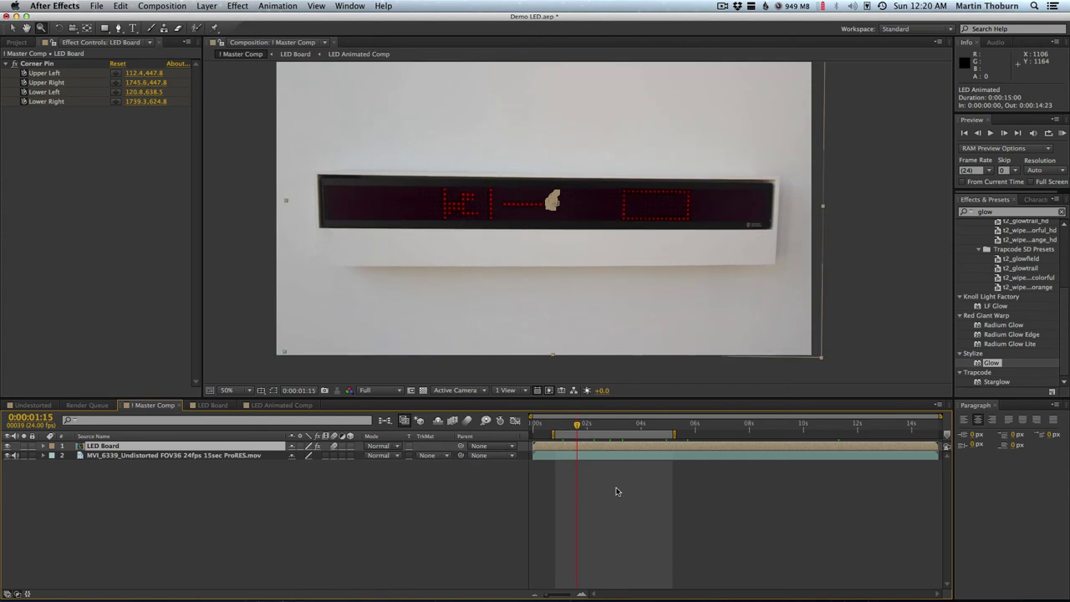
pyautogui.click(617, 485)
# Set the work area to roughly five to eight seconds and RAM-preview the FEAR section
pyautogui.moveTo(599, 434); pyautogui.dragTo(761, 430)
pyautogui.press('b')
pyautogui.press('n')
pyautogui.press('KP_0')
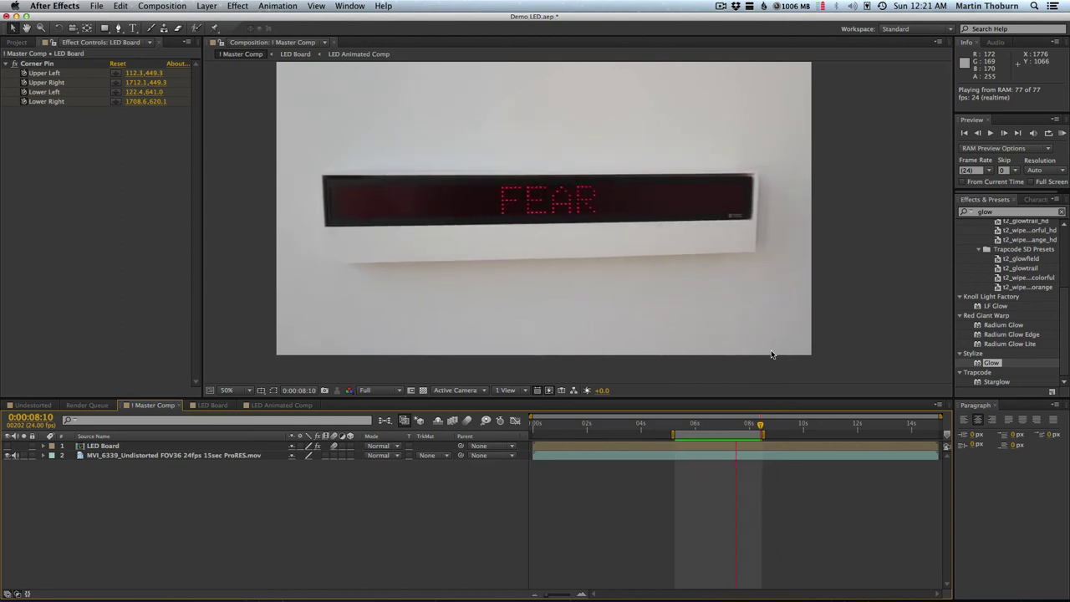
pyautogui.press('space')
# Open LED Board at 25% zoom and reveal LED Animated's Opacity property
pyautogui.click(201, 406)
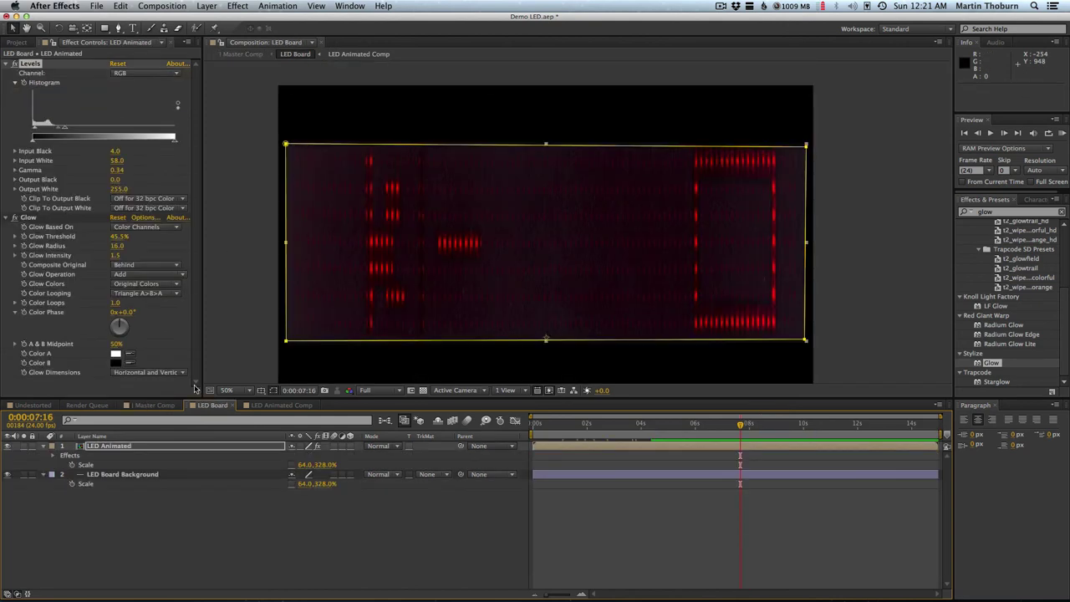
pyautogui.press('Return')
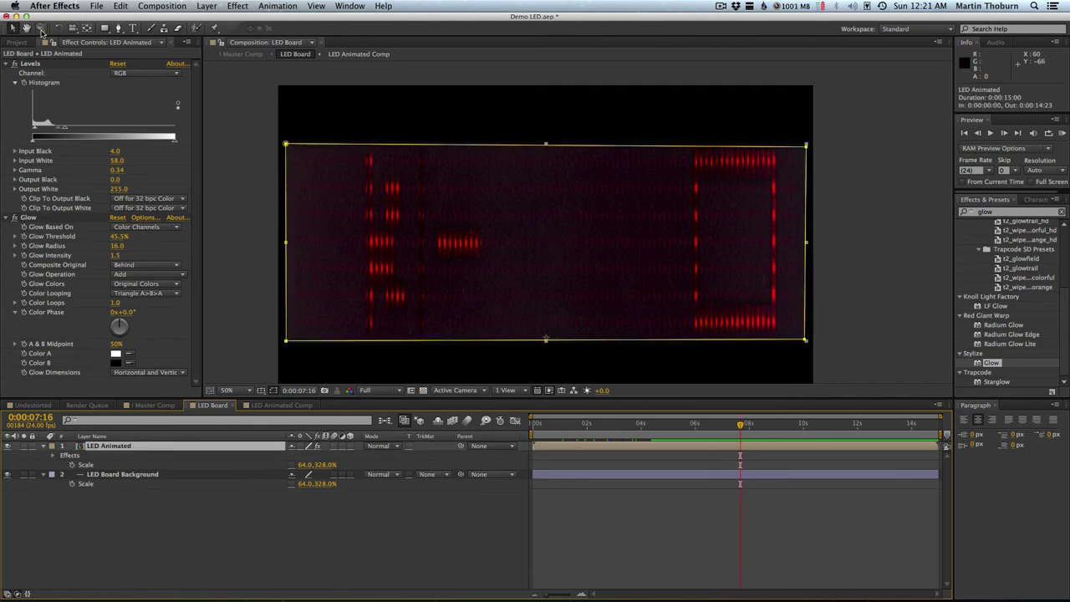
pyautogui.click(41, 30)
pyautogui.keyDown('alt'); pyautogui.click(544, 270); pyautogui.keyUp('alt')
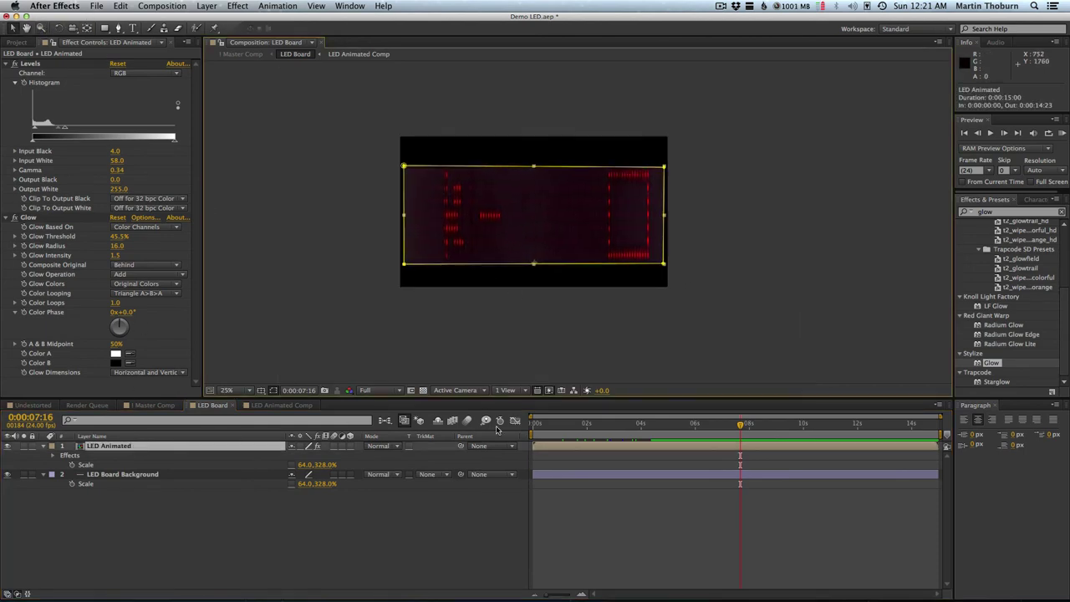
pyautogui.click(122, 447)
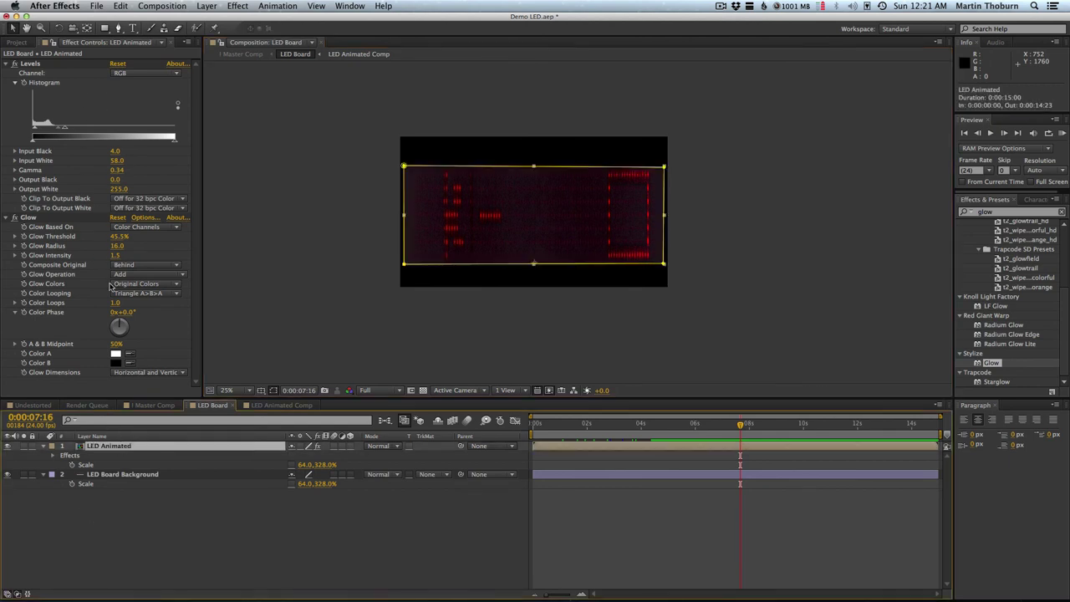
pyautogui.press('t')
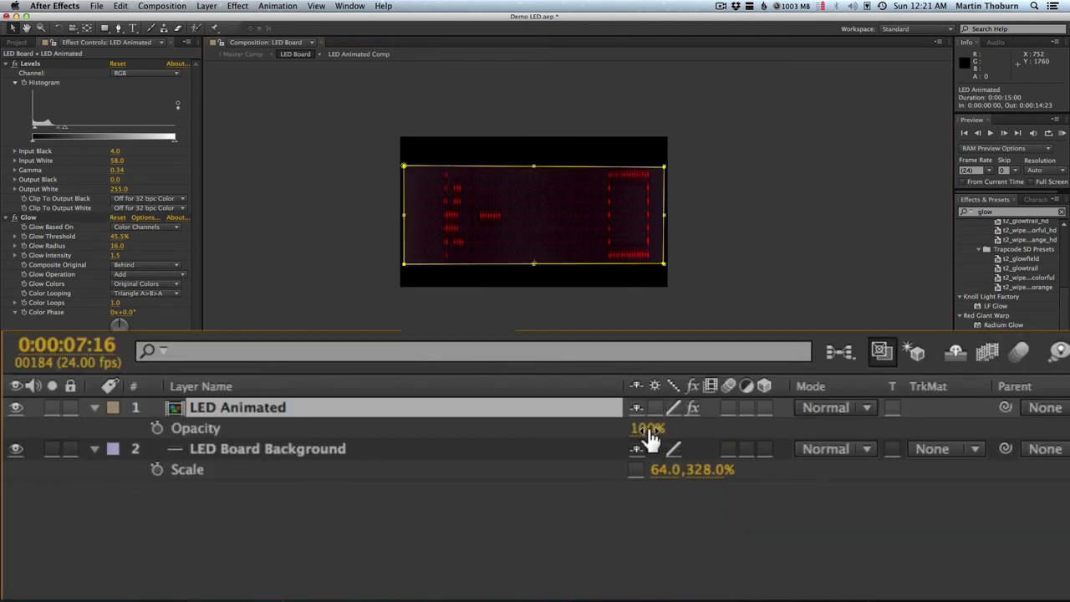
pyautogui.moveTo(643, 427); pyautogui.dragTo(590, 410)
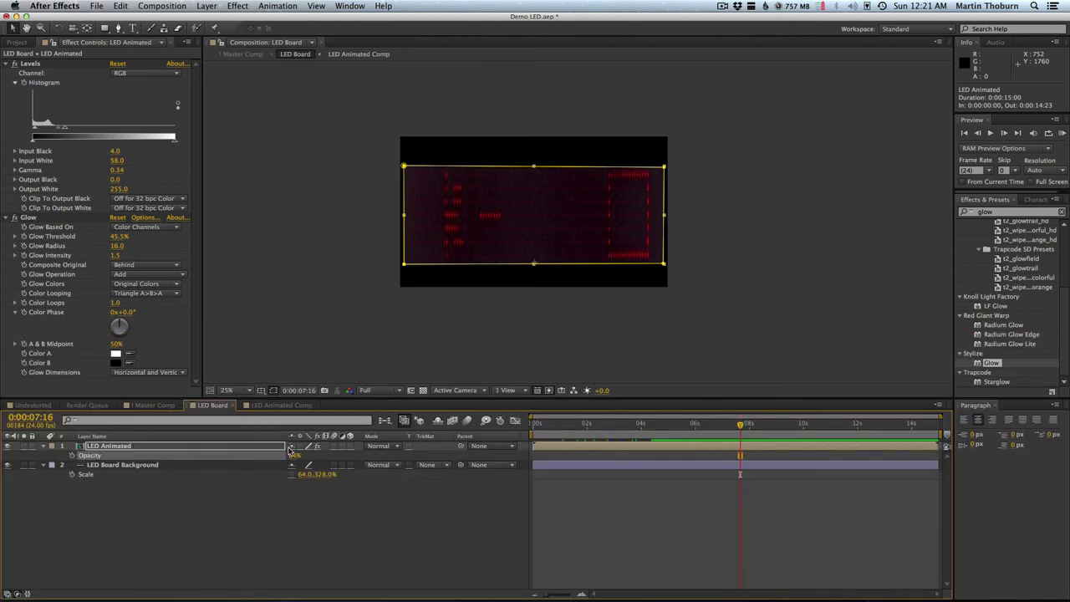
pyautogui.hotkey('ctrl', 'z')
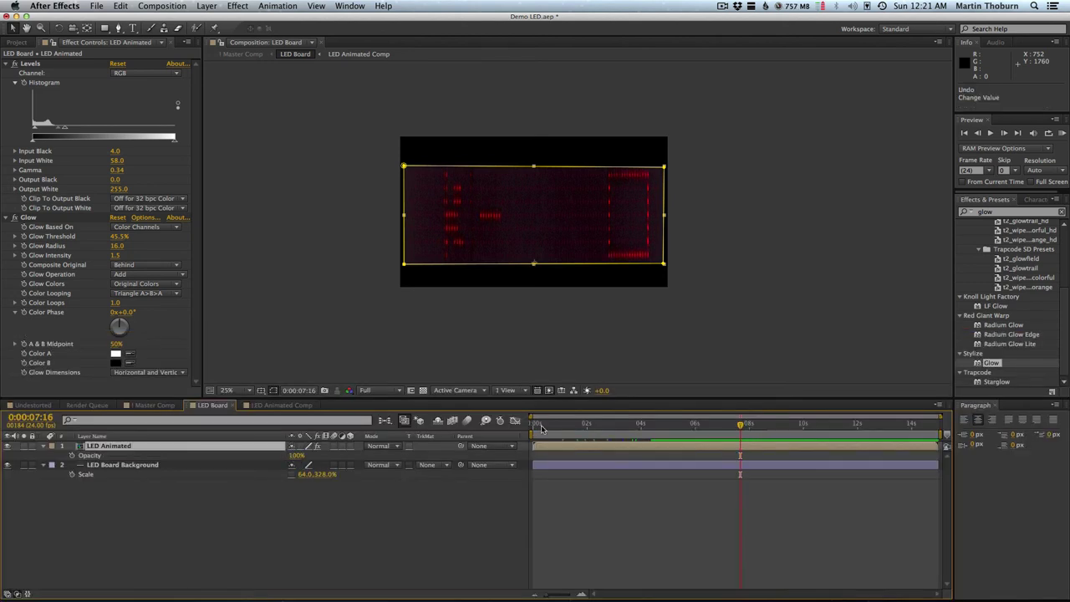
# Give LED Animated's Opacity a random(20)+80 expression
pyautogui.moveTo(542, 428); pyautogui.dragTo(532, 427)
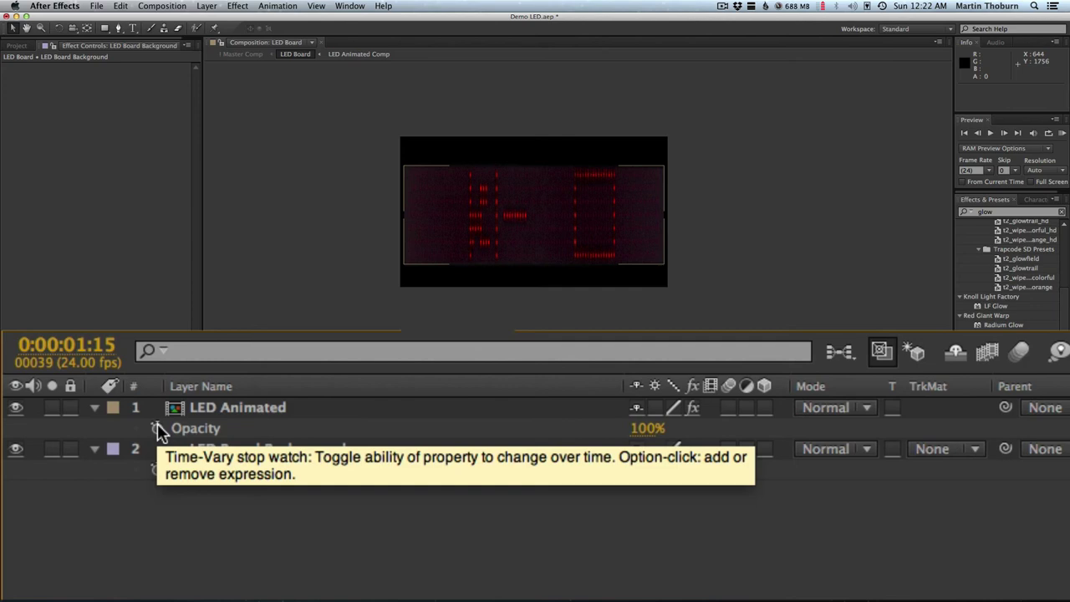
pyautogui.keyDown('alt'); pyautogui.click(157, 425); pyautogui.keyUp('alt')
pyautogui.write('random(20')
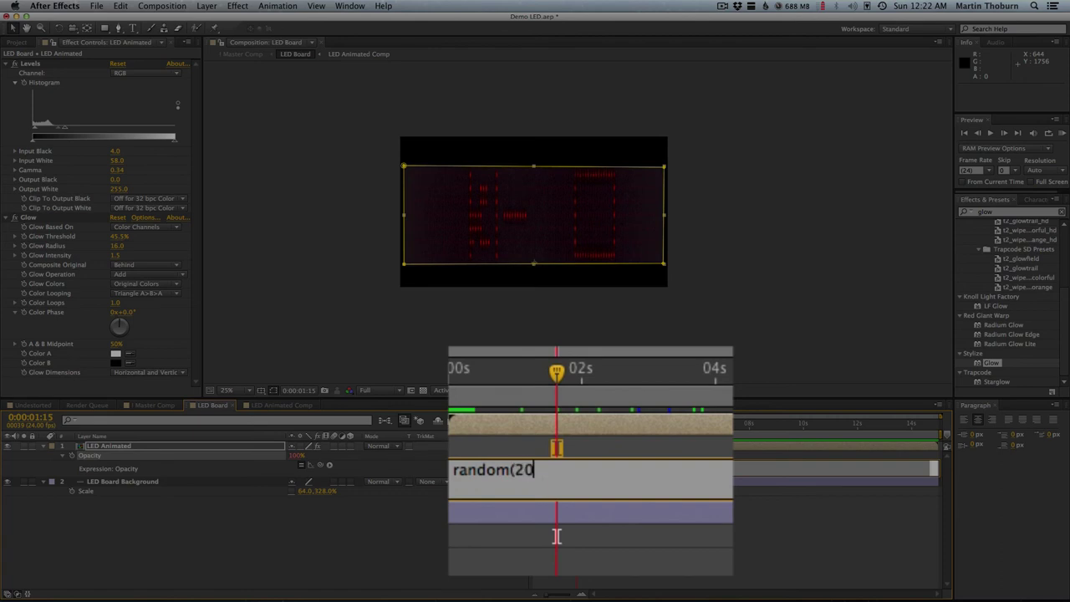
pyautogui.moveTo(556, 535); pyautogui.dragTo(557, 557)
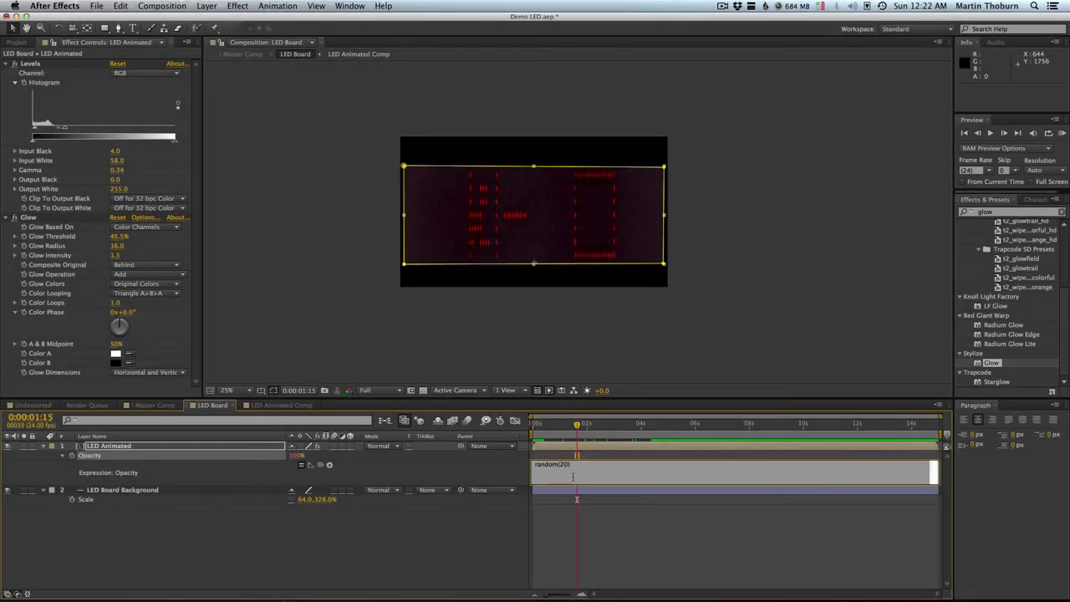
pyautogui.click(541, 424)
pyautogui.moveTo(537, 425); pyautogui.dragTo(540, 425)
pyautogui.moveTo(612, 425); pyautogui.dragTo(615, 426)
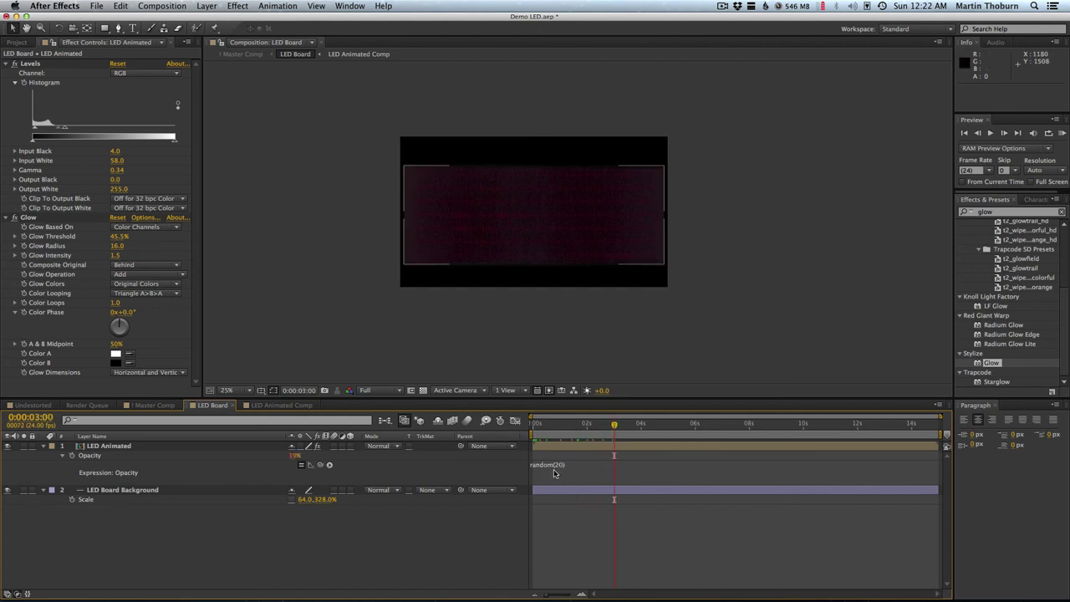
pyautogui.click(552, 473)
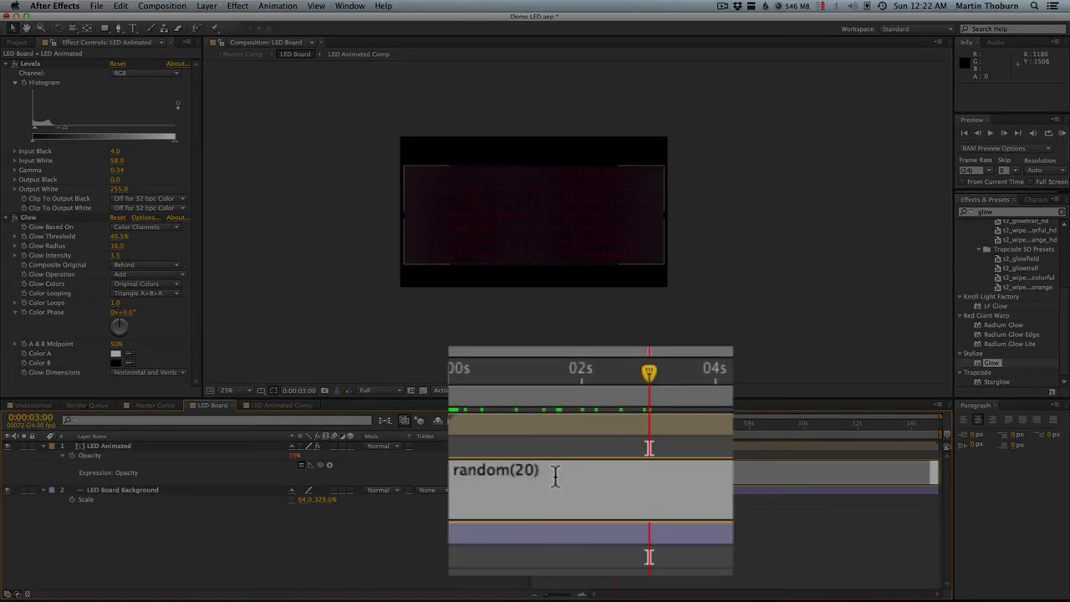
pyautogui.write('+80')
pyautogui.press('KP_Enter')
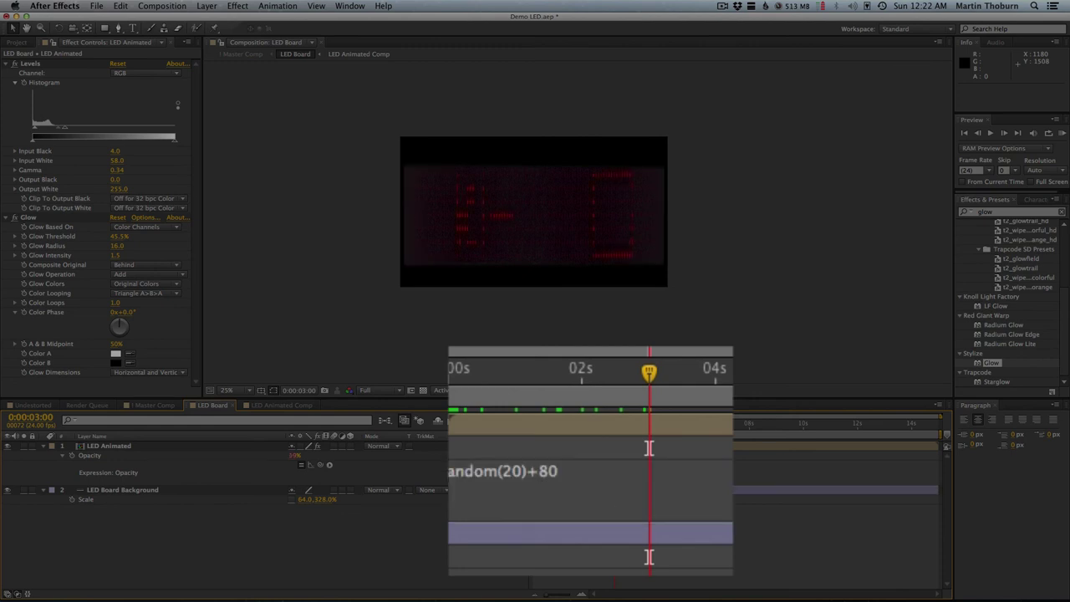
# Set the work area to end at 1:10 and RAM preview the flickering text
pyautogui.moveTo(581, 379)
pyautogui.mouseDown()
pyautogui.moveTo(558, 430)
pyautogui.moveTo(579, 431)
pyautogui.mouseUp()
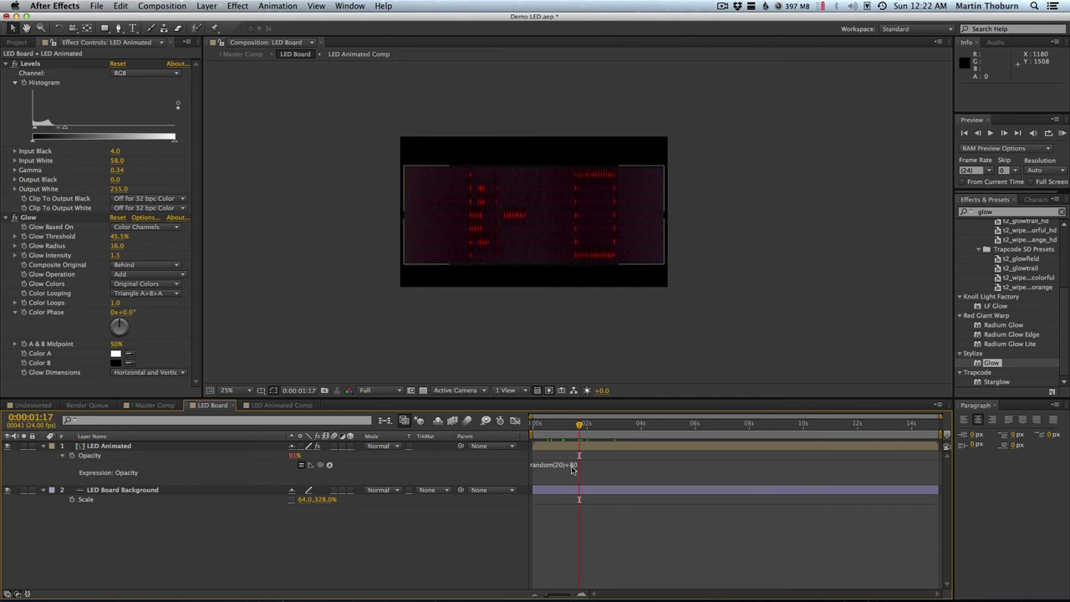
pyautogui.press('Home')
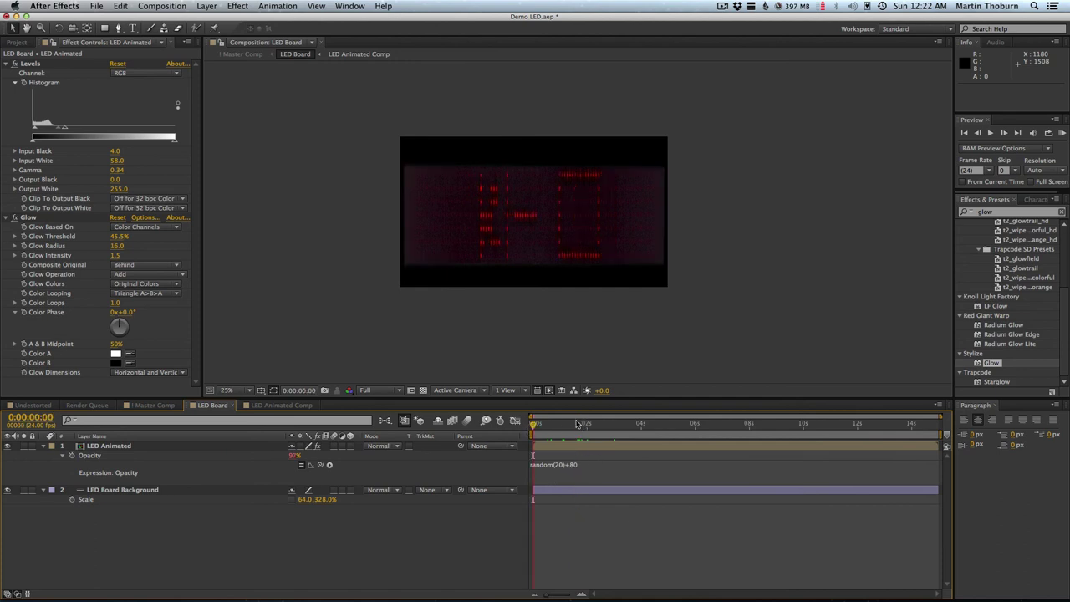
pyautogui.moveTo(577, 433); pyautogui.dragTo(571, 427)
pyautogui.press('n')
pyautogui.press('KP_0')
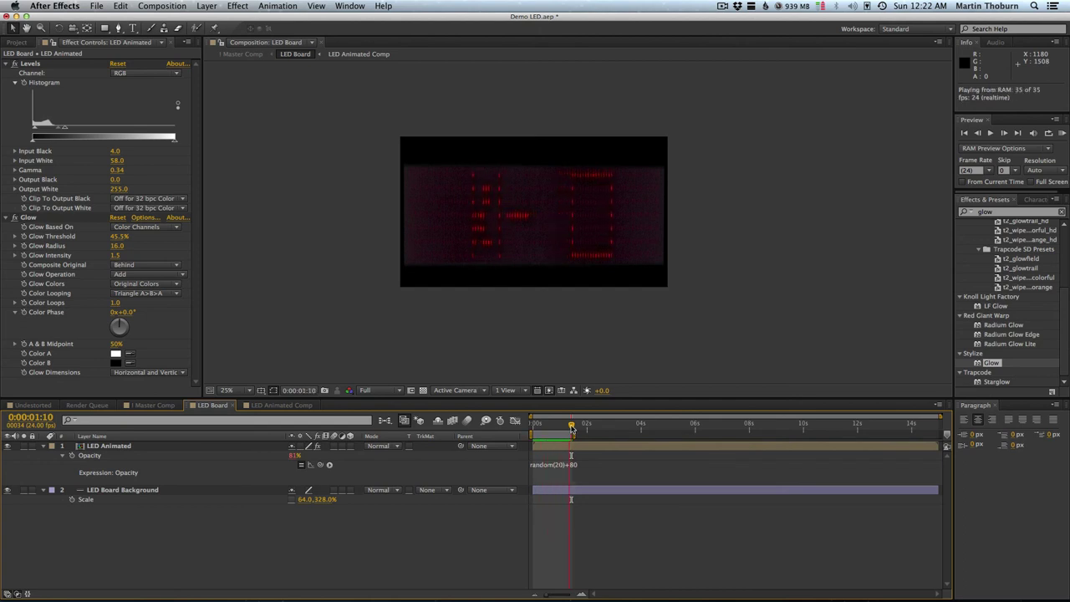
pyautogui.click(151, 406)
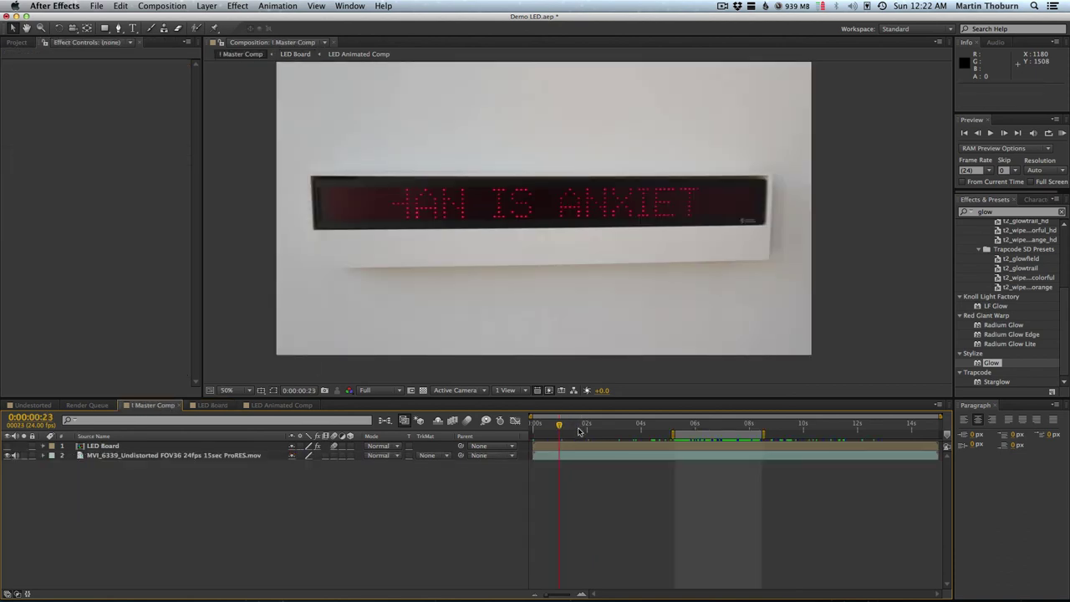
pyautogui.click(580, 428)
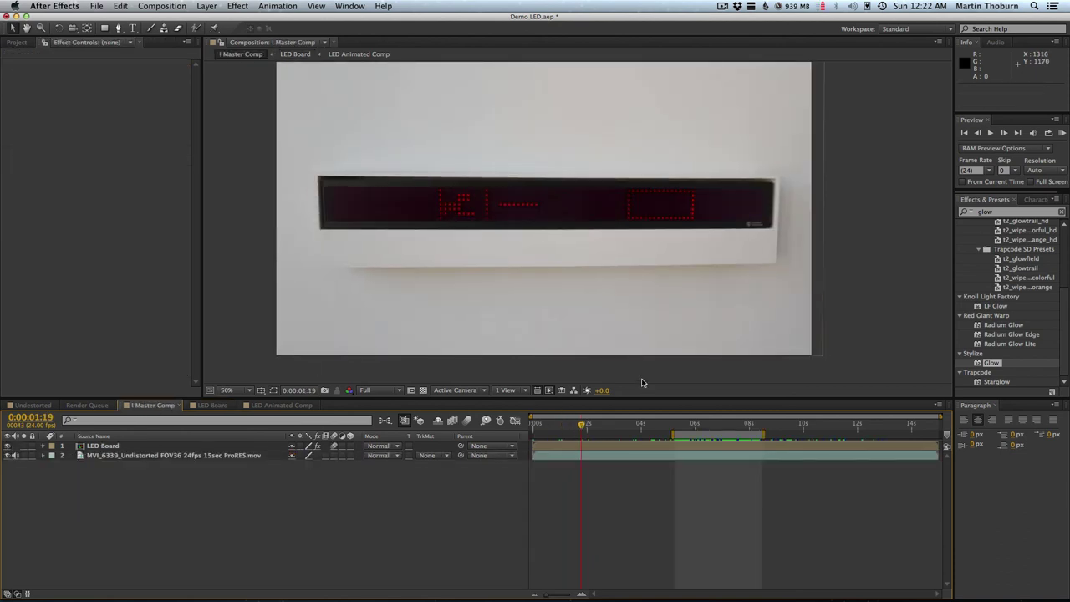
pyautogui.moveTo(580, 425); pyautogui.dragTo(620, 429)
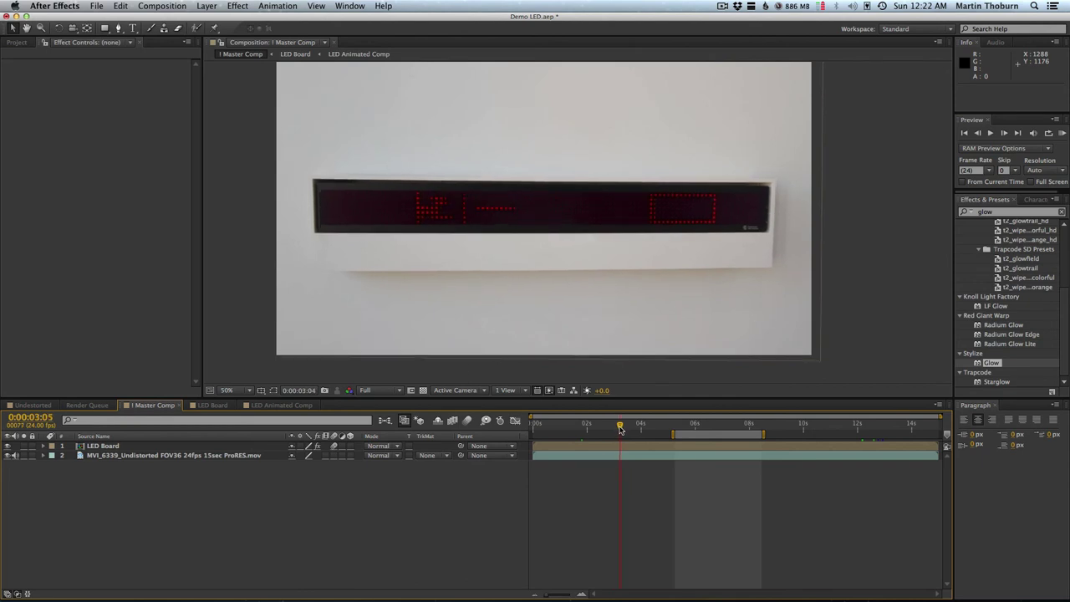
pyautogui.click(209, 405)
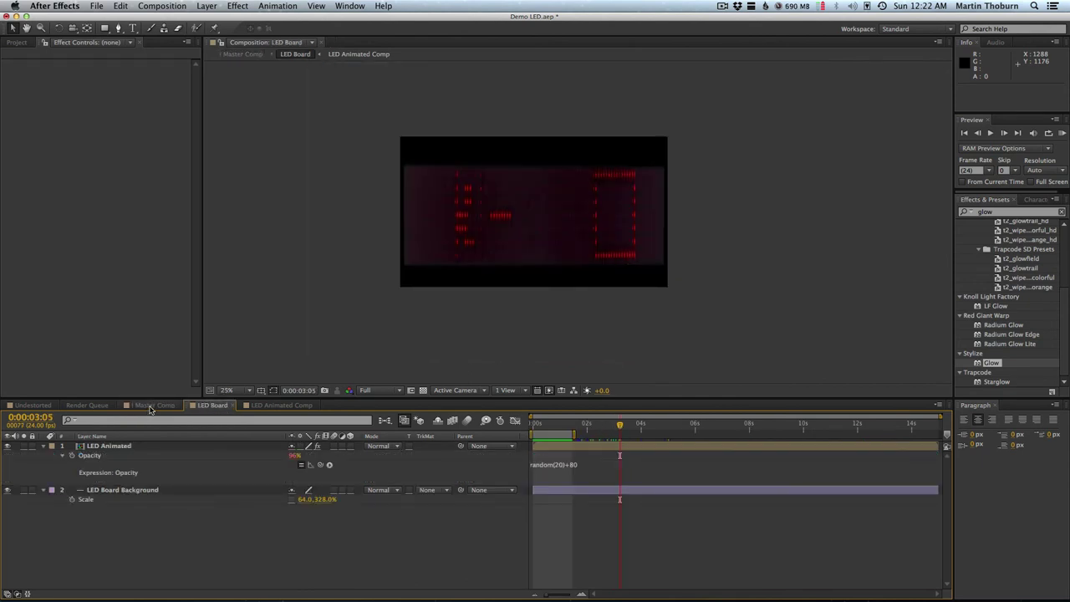
pyautogui.click(151, 406)
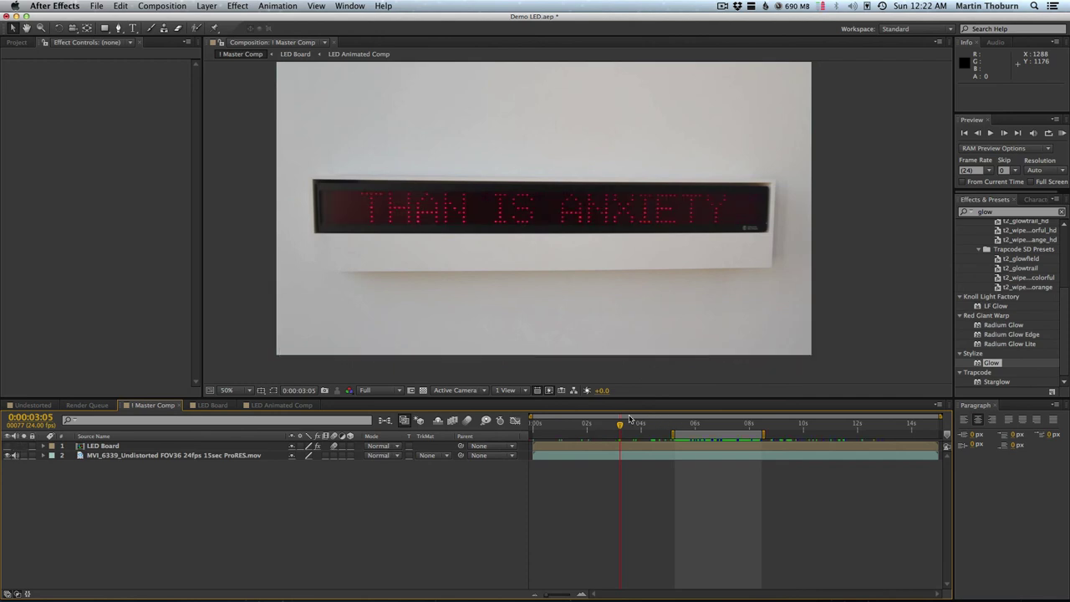
pyautogui.moveTo(630, 419); pyautogui.dragTo(715, 426)
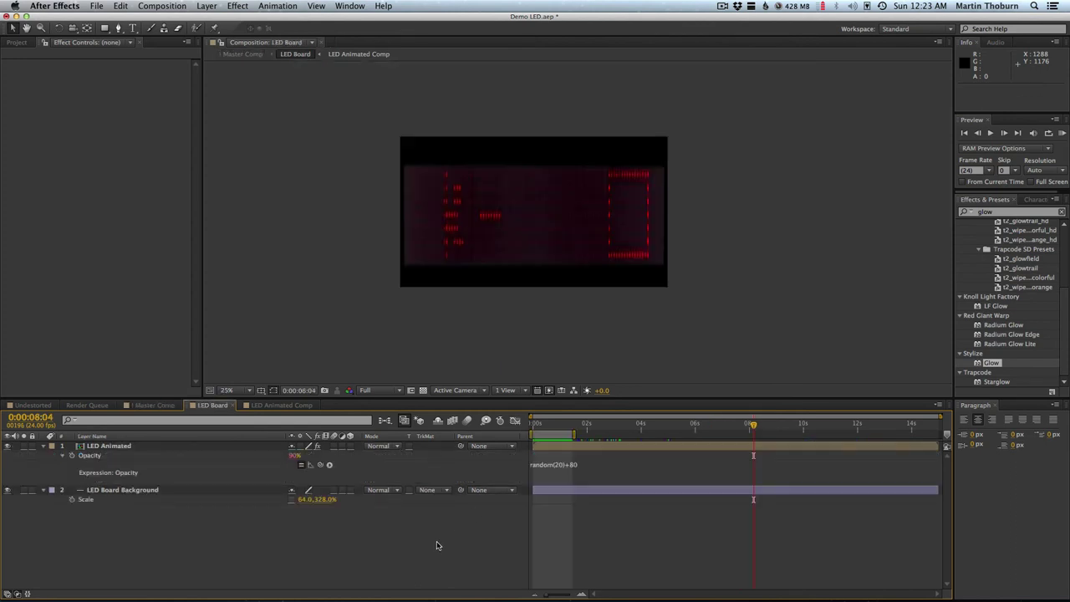
pyautogui.click(565, 430)
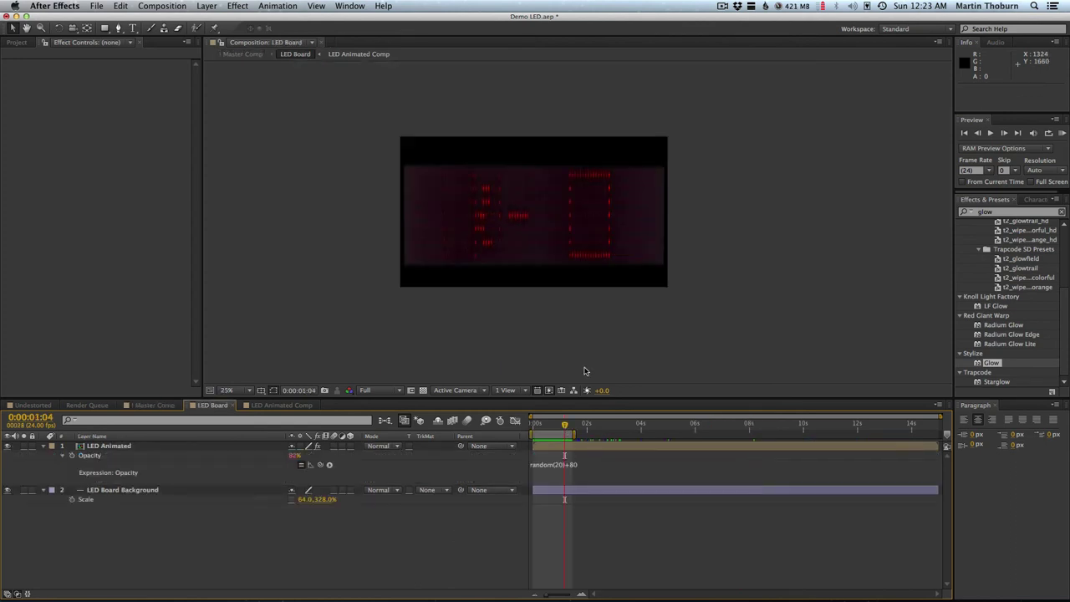
# Create a black comp-size solid named 'Wiggle Strobe' via Layer > New > Solid
pyautogui.click(205, 6)
pyautogui.click(209, 211)
pyautogui.click(205, 6)
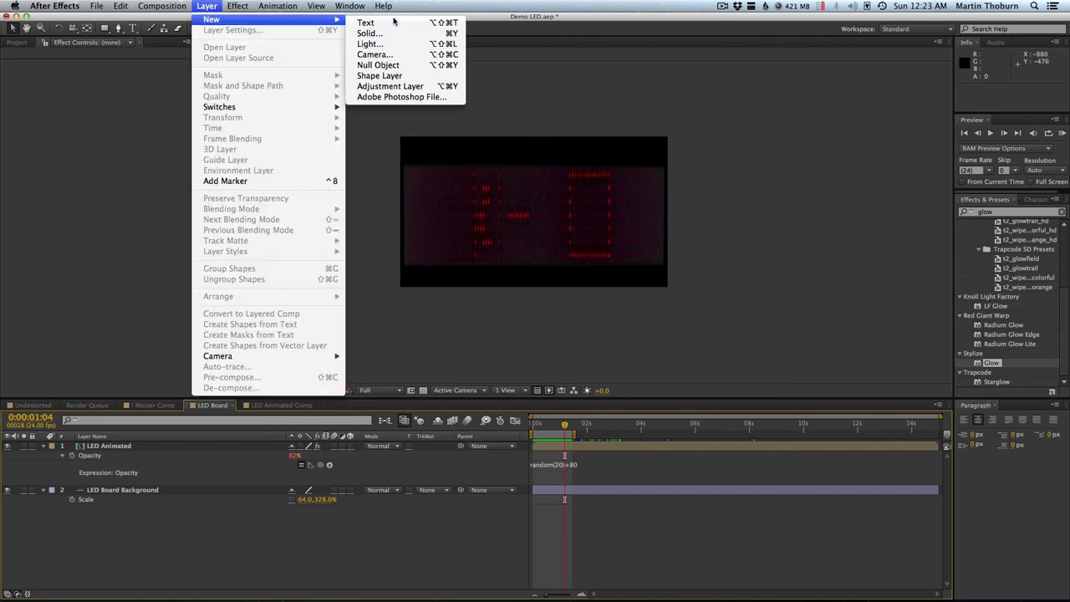
pyautogui.click(431, 38)
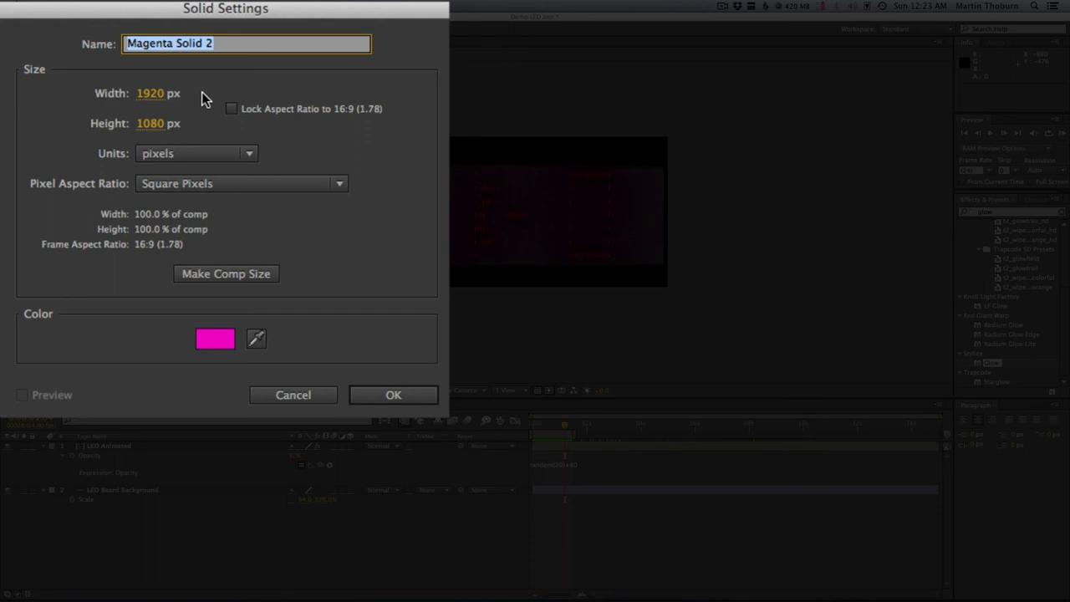
pyautogui.write('Wiggle Strobe')
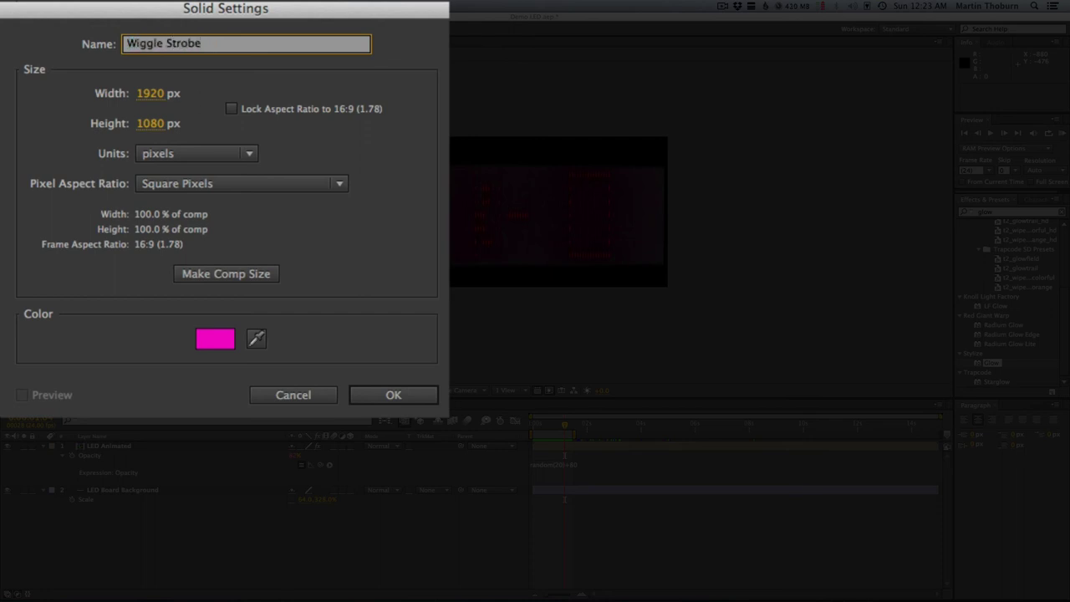
pyautogui.click(212, 331)
pyautogui.moveTo(117, 209); pyautogui.dragTo(12, 226)
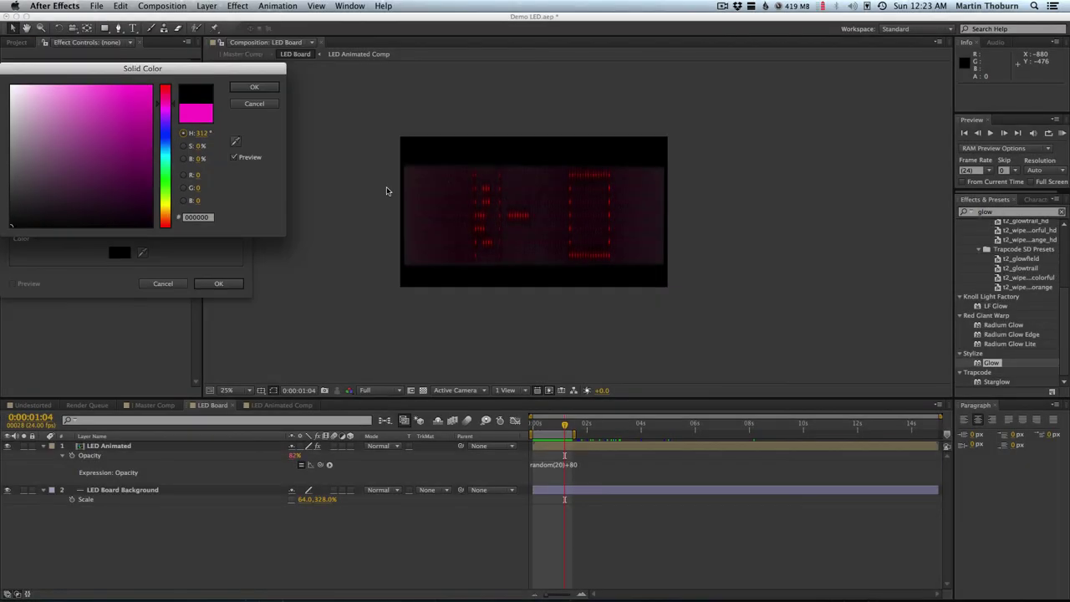
pyautogui.press('Return')
pyautogui.press('Return')
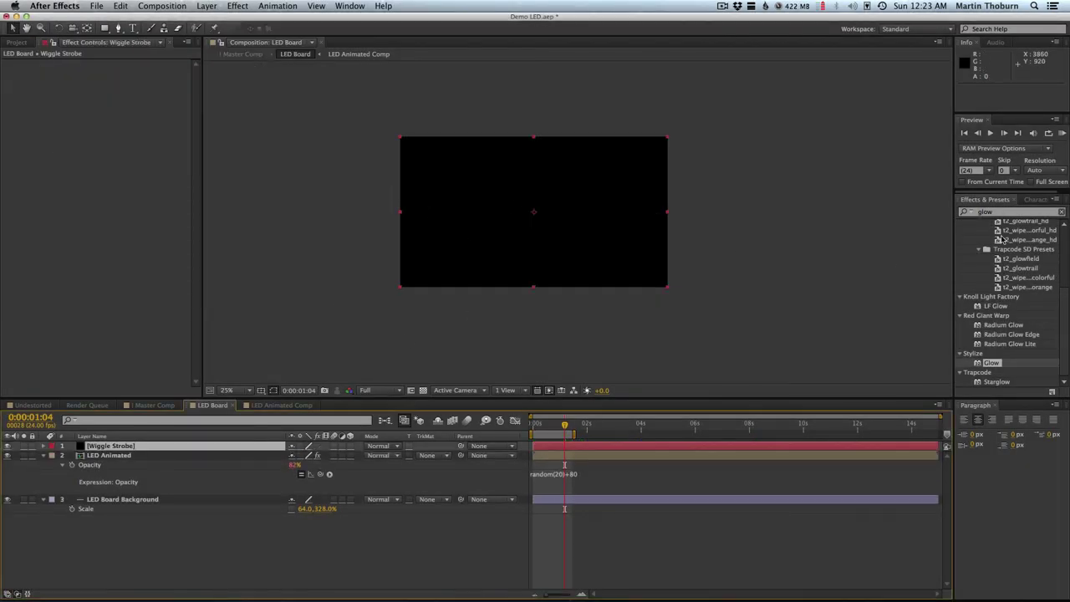
pyautogui.click(1013, 211)
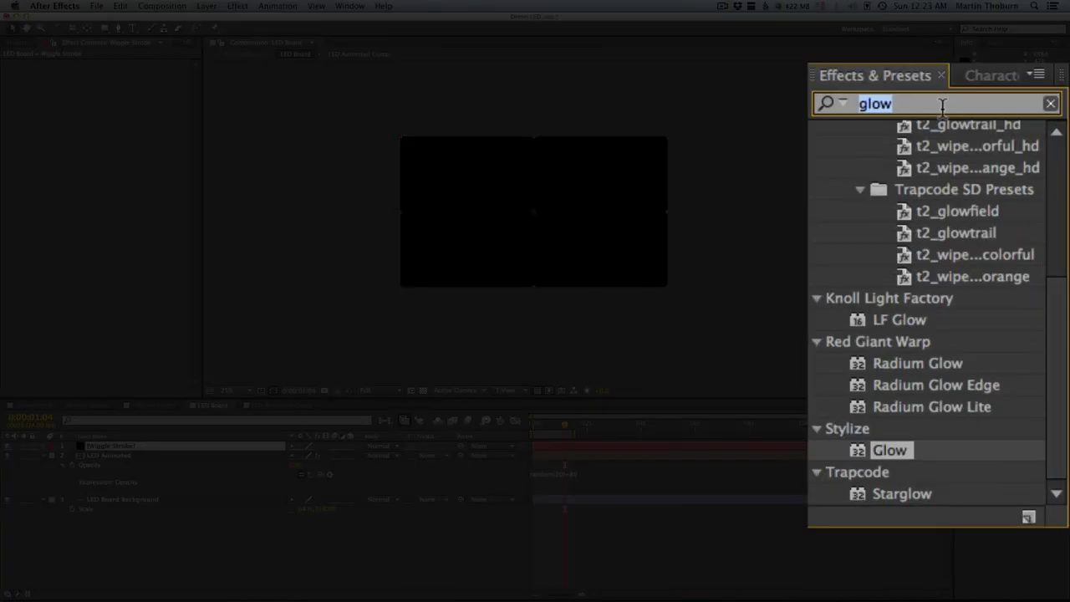
# Find Fractal Noise with a 'fract' search and apply it to Wiggle Strobe
pyautogui.write('fractle')
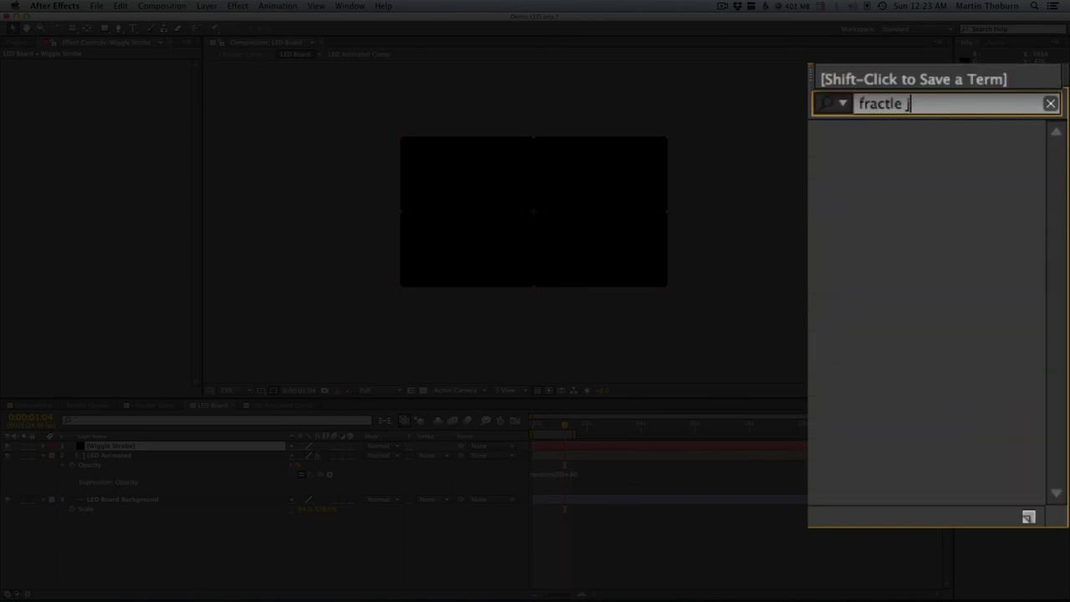
pyautogui.press('BackSpace')
pyautogui.press('BackSpace')
pyautogui.press('BackSpace')
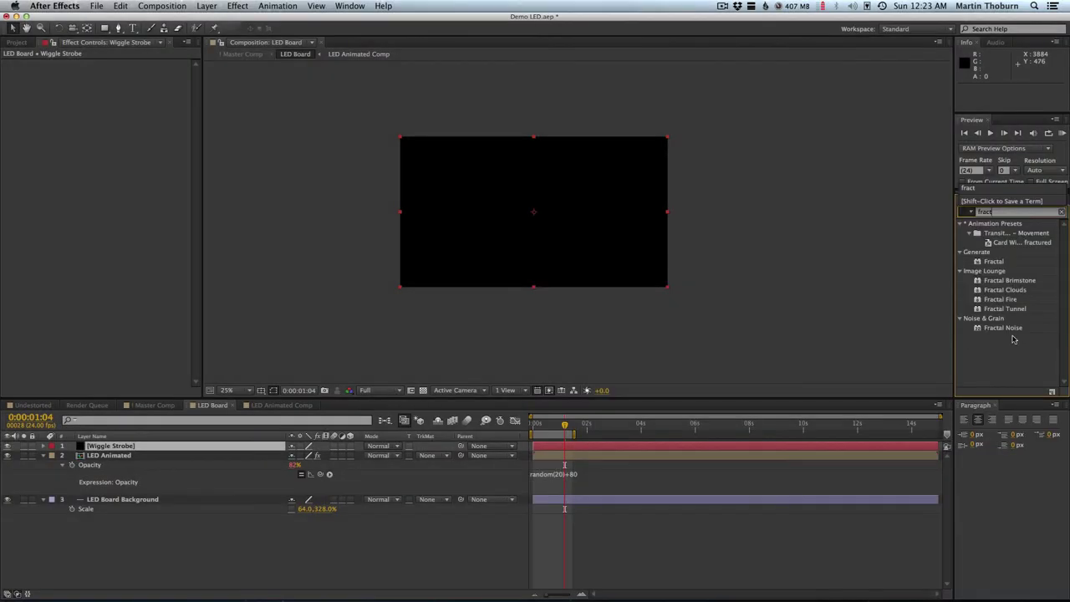
pyautogui.click(1013, 331)
pyautogui.moveTo(1003, 331); pyautogui.dragTo(209, 446)
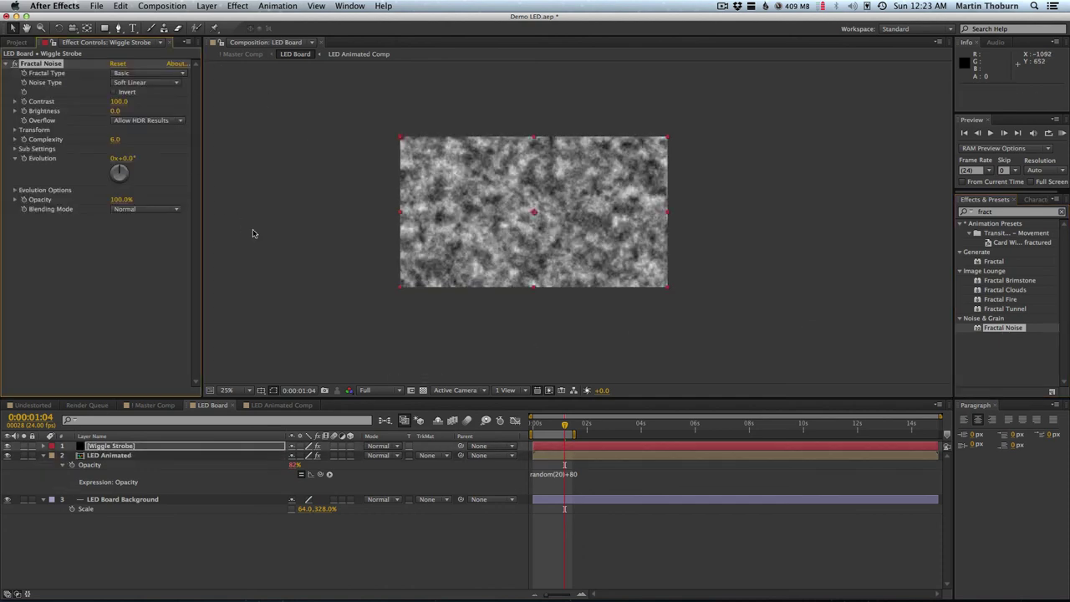
pyautogui.moveTo(121, 106); pyautogui.dragTo(126, 107)
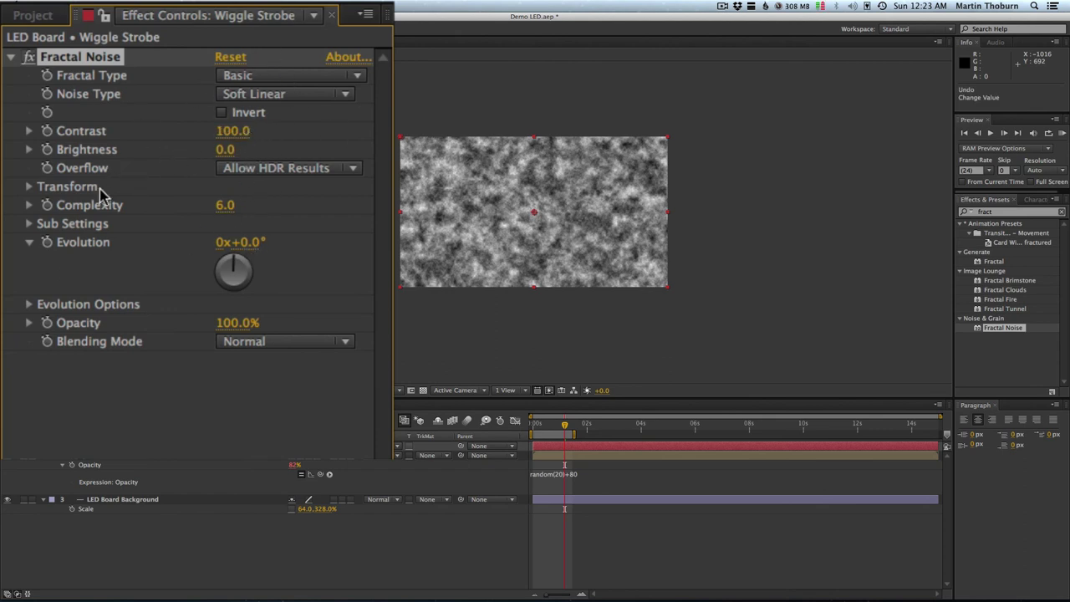
# Untick Uniform Scaling and set noise Scale Width 10000, Scale Height 76
pyautogui.click(29, 186)
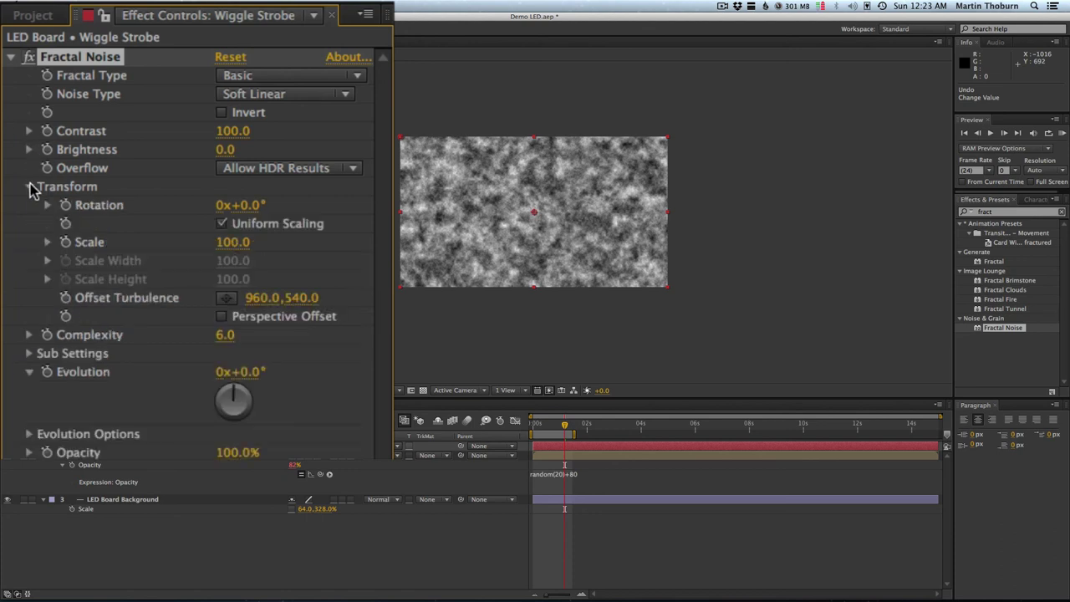
pyautogui.click(47, 242)
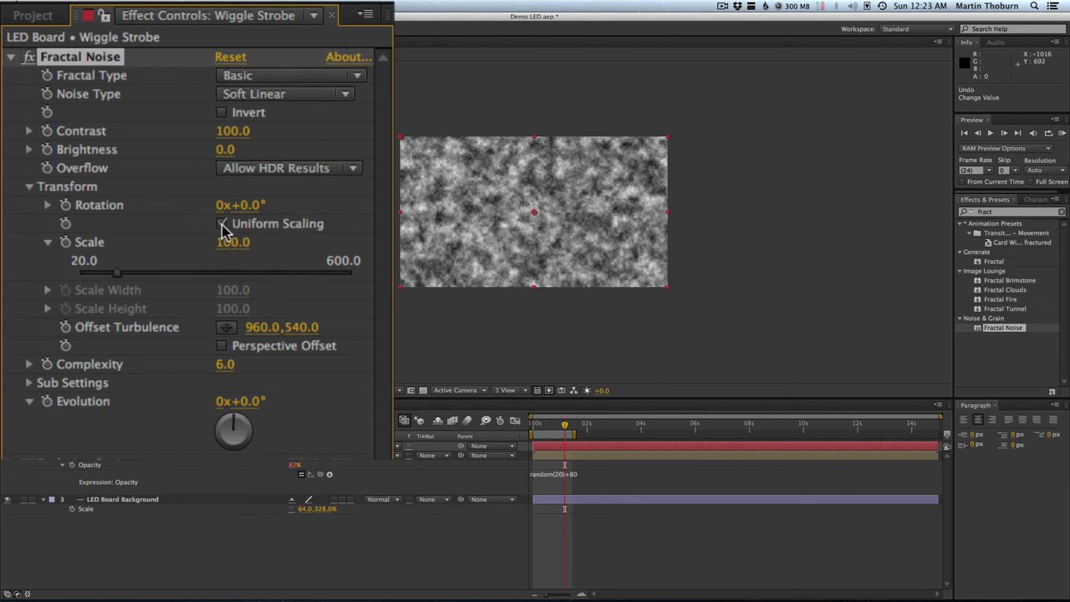
pyautogui.click(221, 224)
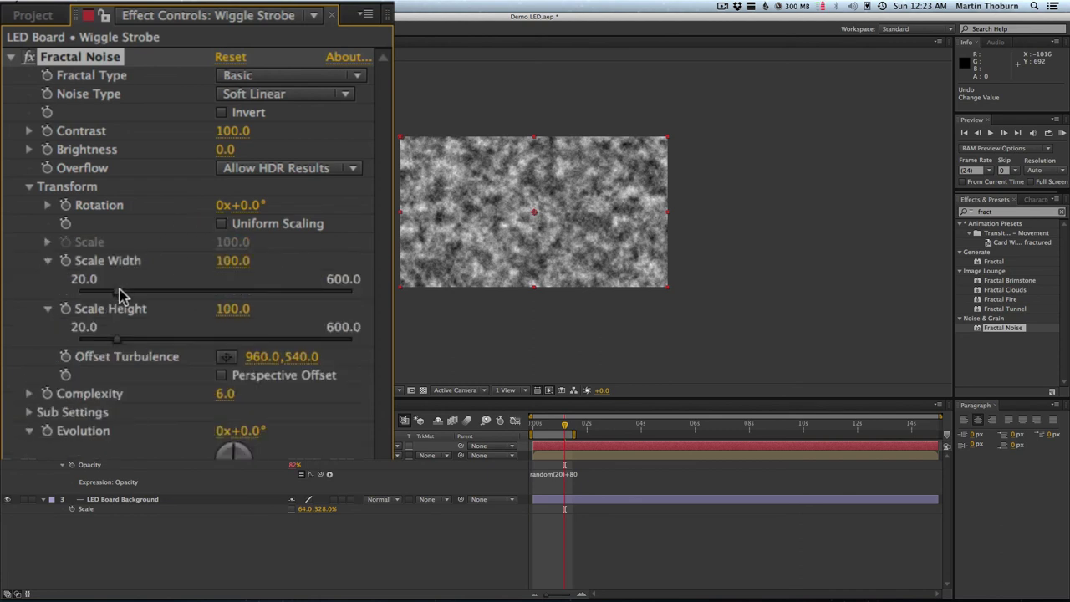
pyautogui.moveTo(120, 289); pyautogui.dragTo(368, 291)
pyautogui.press('super+z')
pyautogui.moveTo(269, 291); pyautogui.dragTo(373, 293)
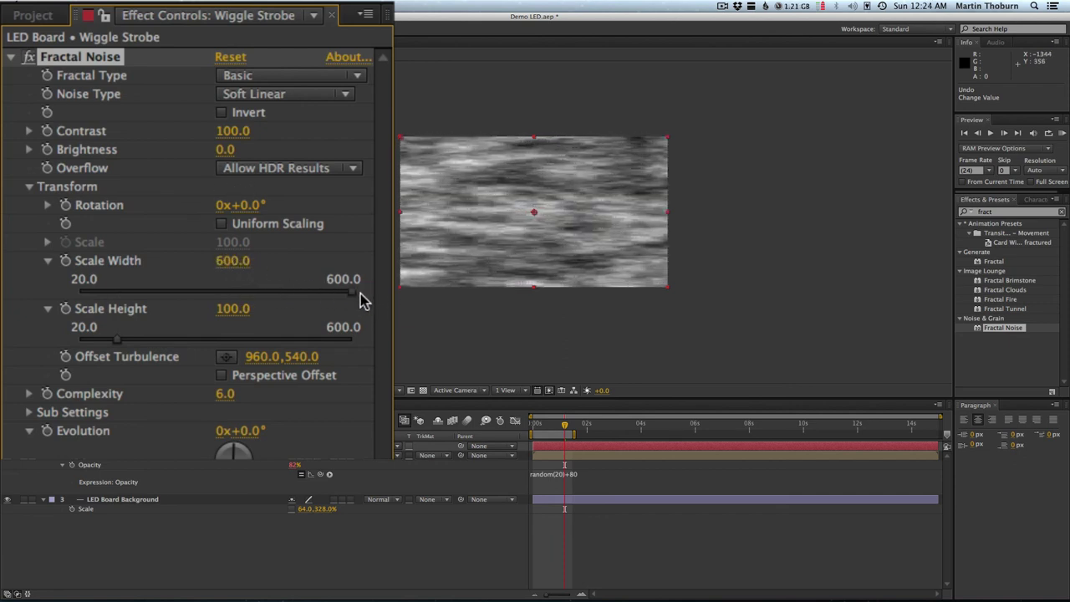
pyautogui.moveTo(234, 261)
pyautogui.mouseDown()
pyautogui.moveTo(679, 153)
pyautogui.moveTo(291, 101)
pyautogui.mouseUp()
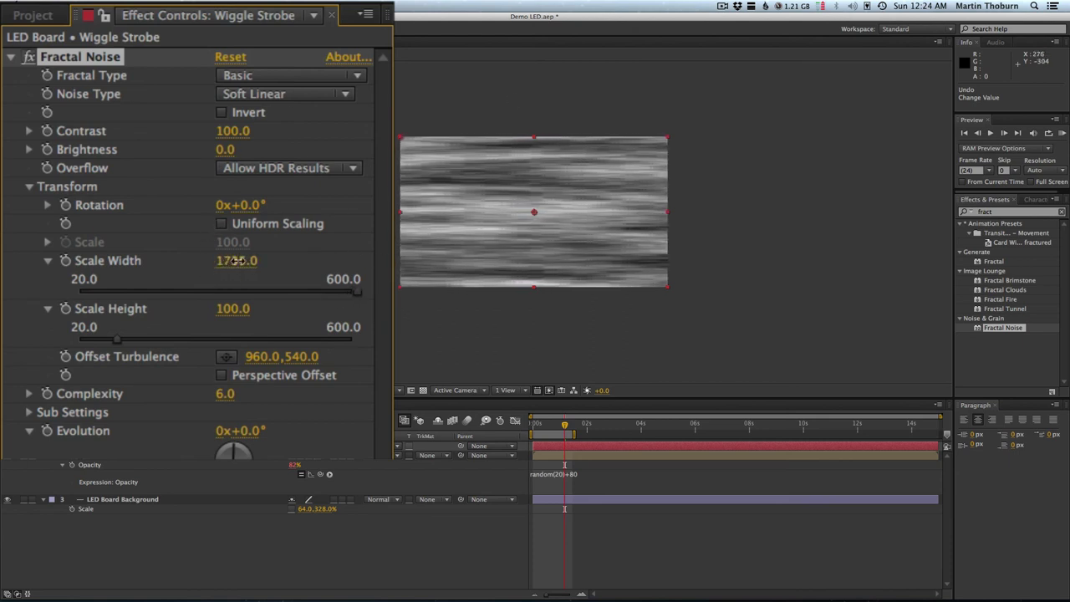
pyautogui.moveTo(238, 261)
pyautogui.mouseDown()
pyautogui.moveTo(237, 271)
pyautogui.moveTo(339, 148)
pyautogui.moveTo(604, 140)
pyautogui.mouseUp()
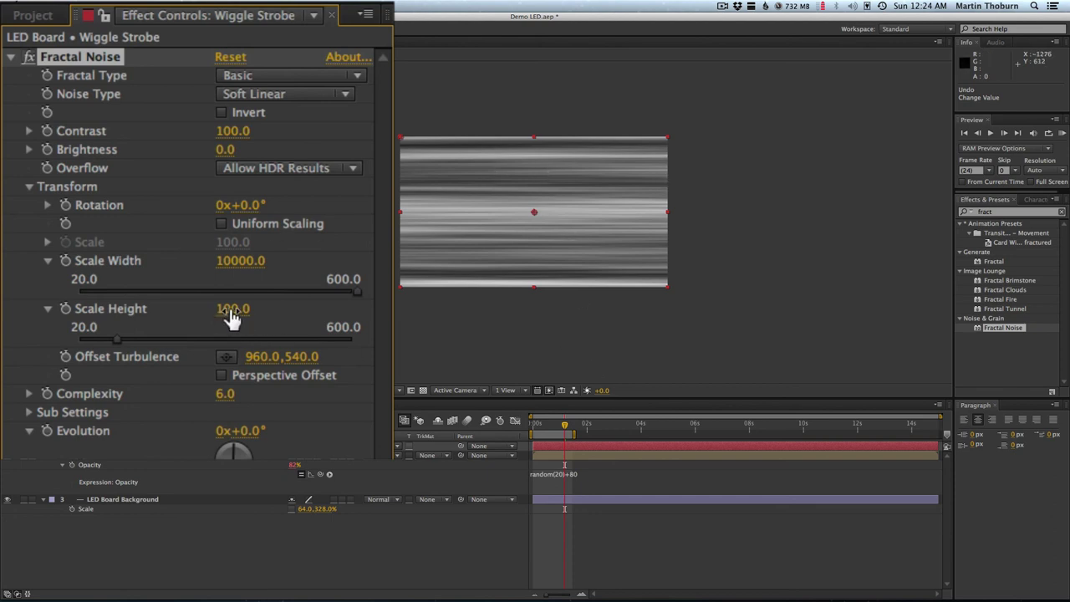
pyautogui.moveTo(225, 311)
pyautogui.mouseDown()
pyautogui.moveTo(183, 308)
pyautogui.moveTo(254, 306)
pyautogui.moveTo(178, 309)
pyautogui.moveTo(197, 308)
pyautogui.mouseUp()
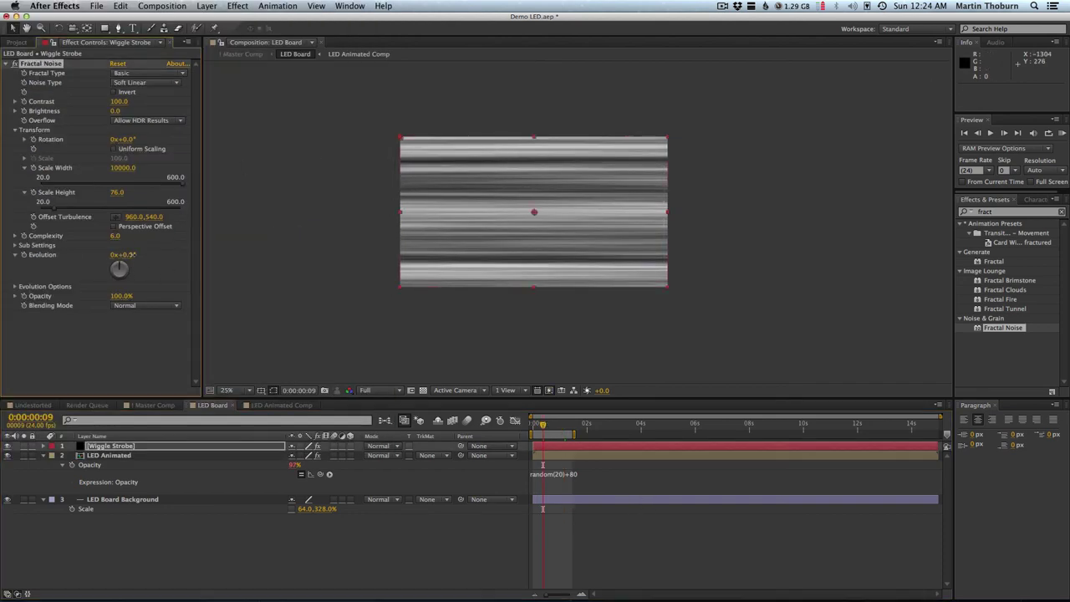
# Reset Evolution to 0 and set its first keyframe at frame 0
pyautogui.moveTo(124, 256); pyautogui.dragTo(192, 255)
pyautogui.moveTo(266, 251)
pyautogui.mouseDown()
pyautogui.moveTo(423, 246)
pyautogui.moveTo(362, 461)
pyautogui.moveTo(356, 368)
pyautogui.mouseUp()
pyautogui.click(265, 435)
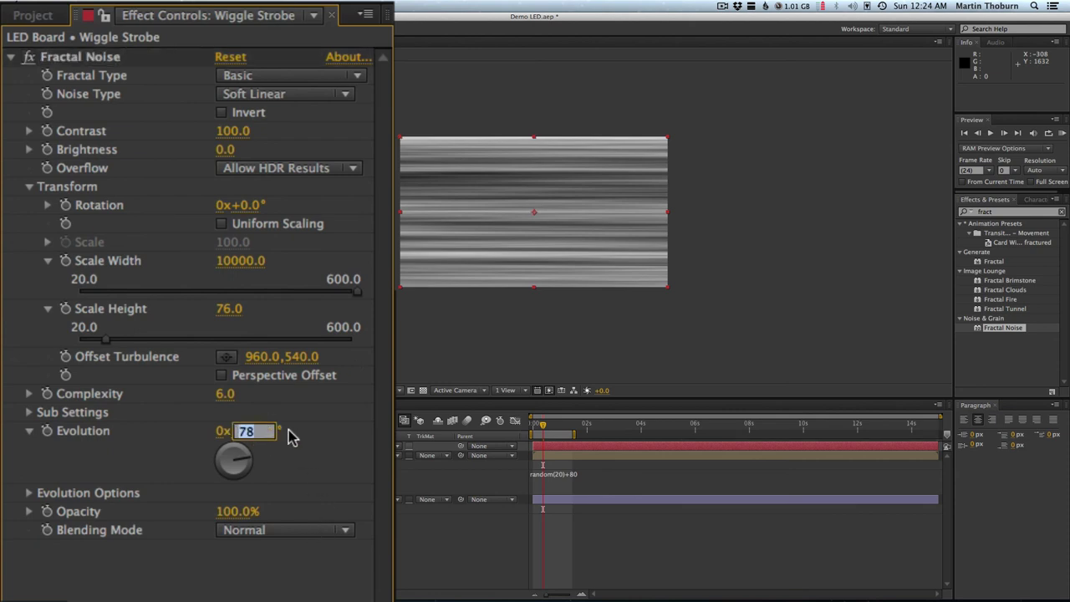
pyautogui.write('0')
pyautogui.press('Return')
pyautogui.moveTo(537, 427); pyautogui.dragTo(532, 425)
pyautogui.click(48, 433)
# At the comp's last frame, set Evolution to 15 revolutions and scrub to check
pyautogui.moveTo(531, 429); pyautogui.dragTo(598, 430)
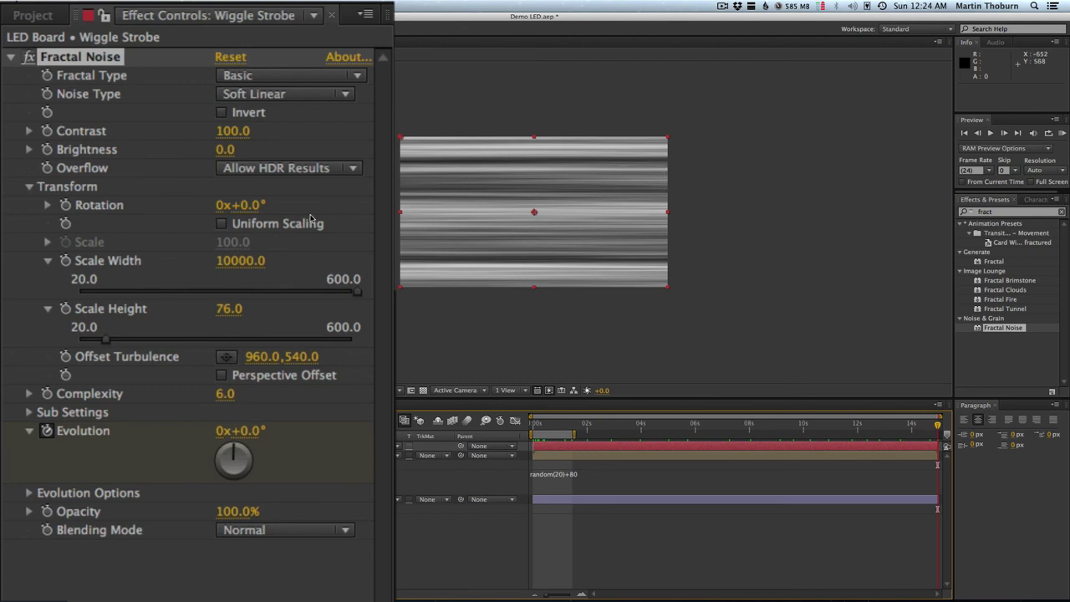
pyautogui.click(225, 431)
pyautogui.write('15')
pyautogui.press('Return')
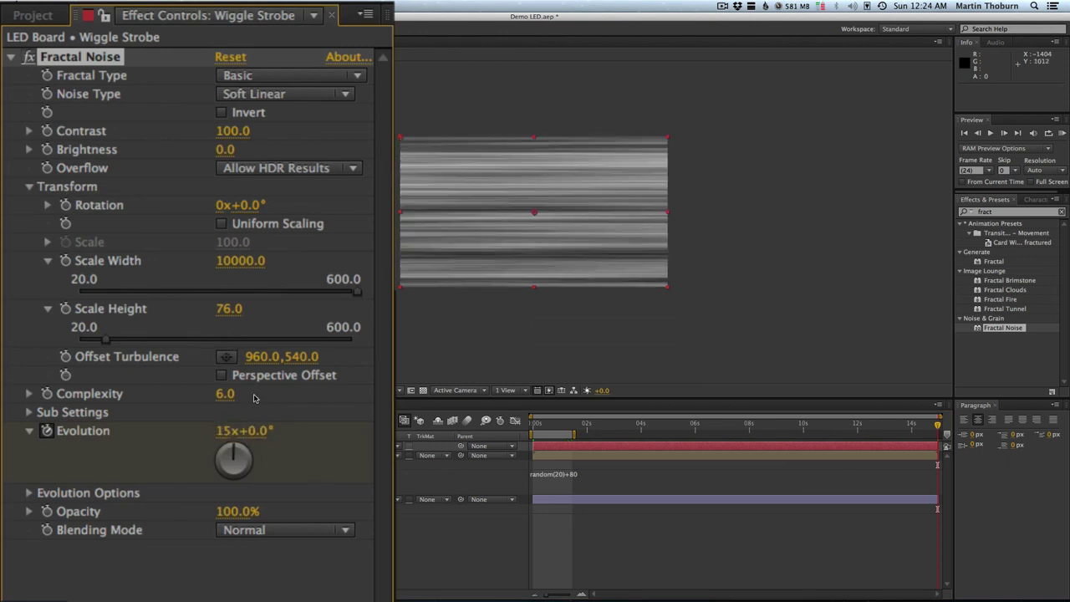
pyautogui.moveTo(542, 429); pyautogui.dragTo(837, 426)
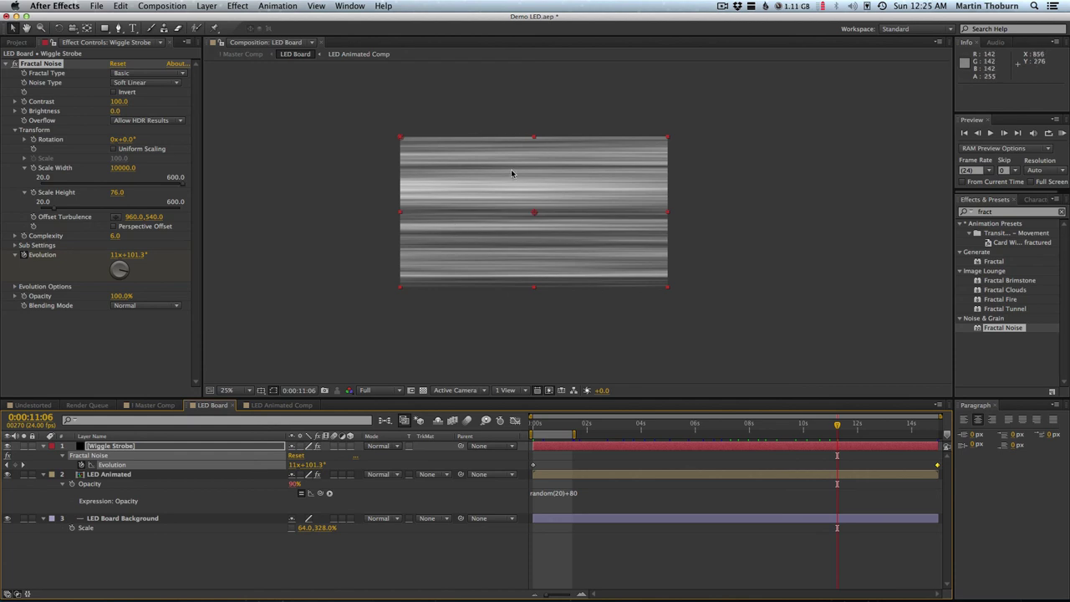
# Set LED Animated's TrkMat to Luma Matte '[Wiggle Strobe]' and scrub to check
pyautogui.click(120, 475)
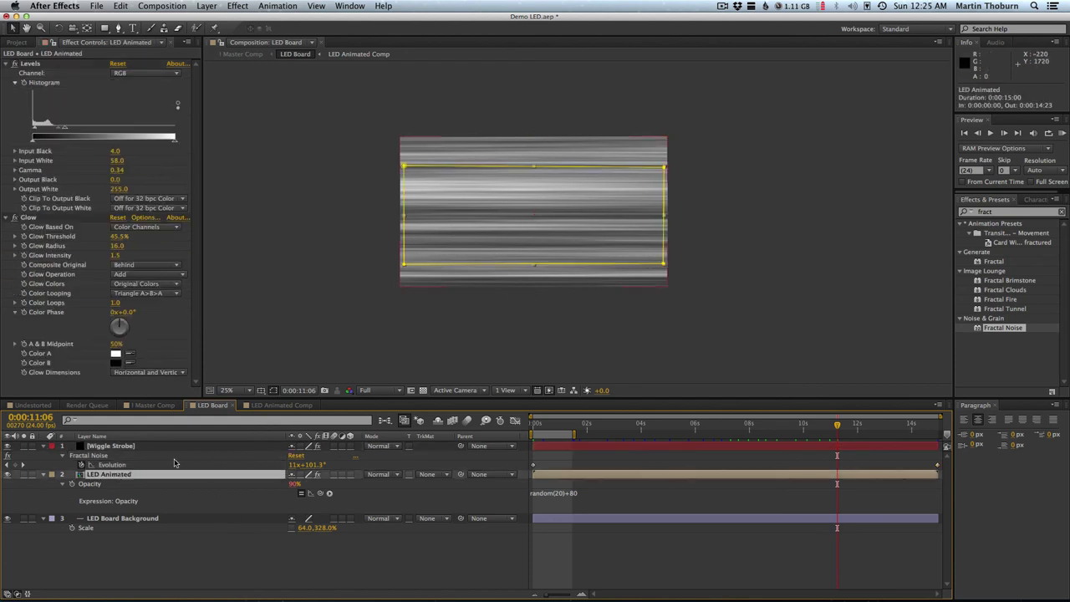
pyautogui.click(199, 557)
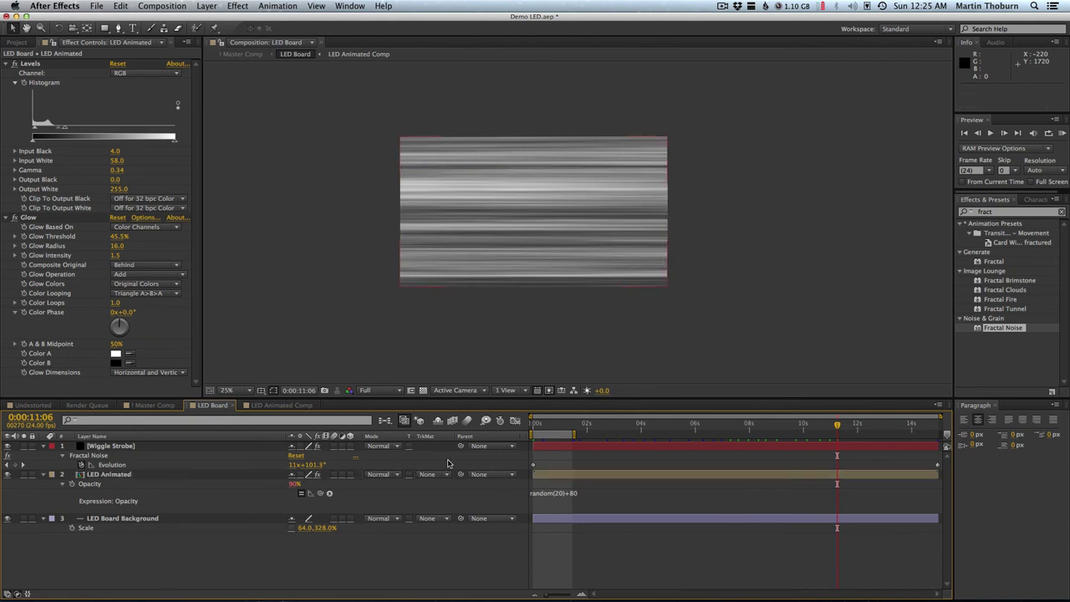
pyautogui.click(429, 475)
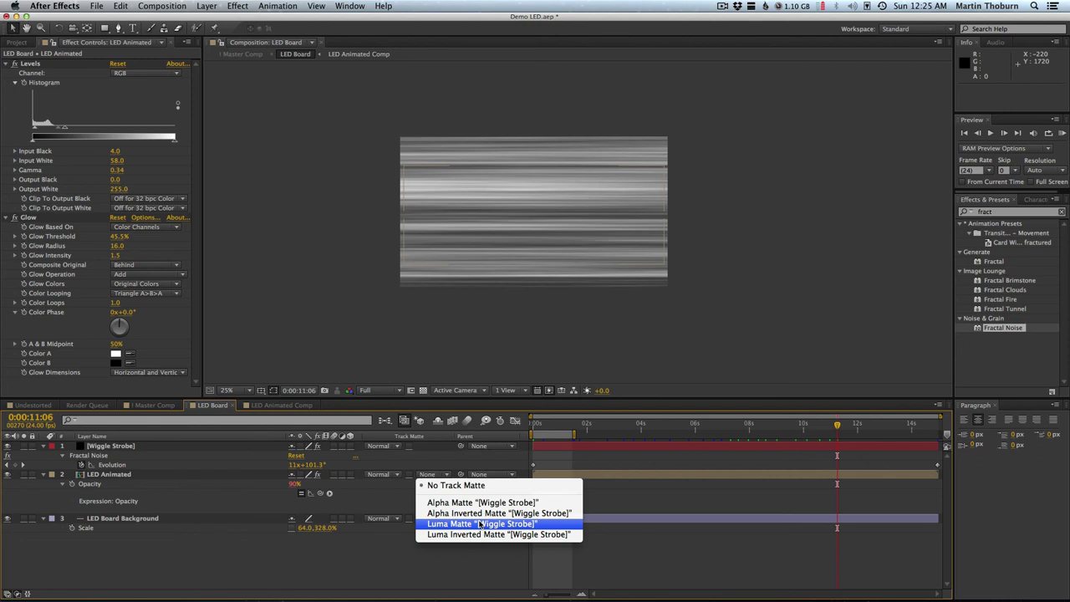
pyautogui.click(480, 524)
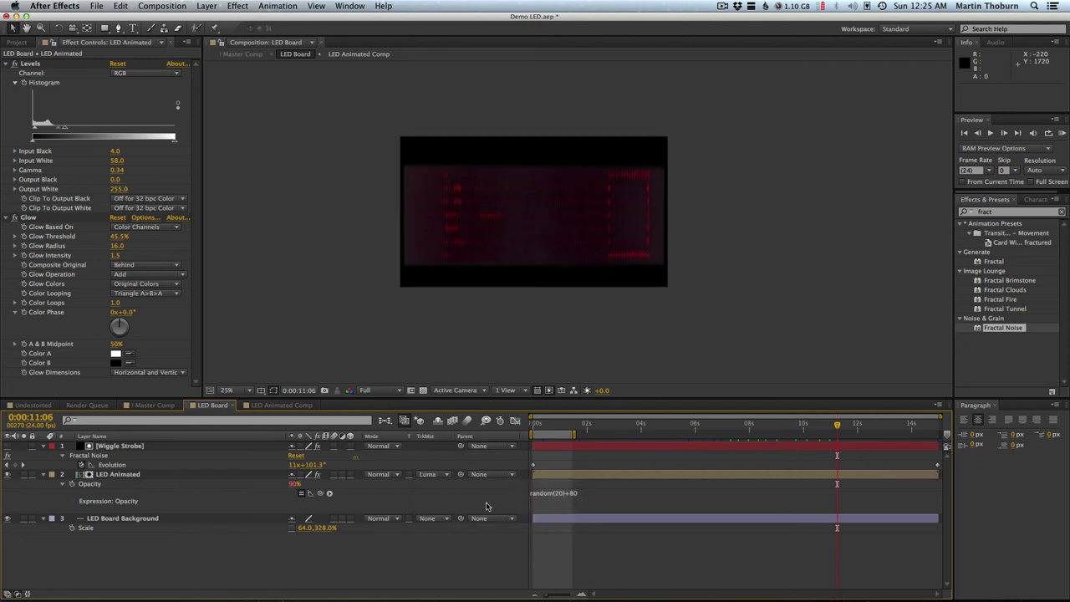
pyautogui.moveTo(749, 432)
pyautogui.mouseDown()
pyautogui.moveTo(723, 430)
pyautogui.moveTo(761, 429)
pyautogui.moveTo(681, 430)
pyautogui.moveTo(736, 429)
pyautogui.mouseUp()
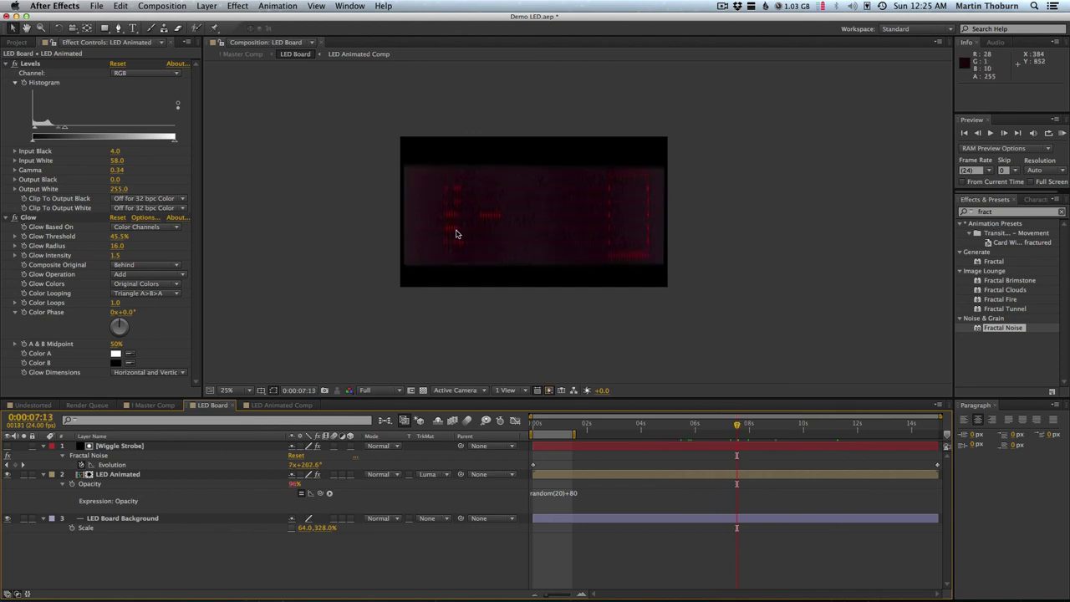
# RAM preview the Master Comp, then move the work area to the opening seconds
pyautogui.click(157, 405)
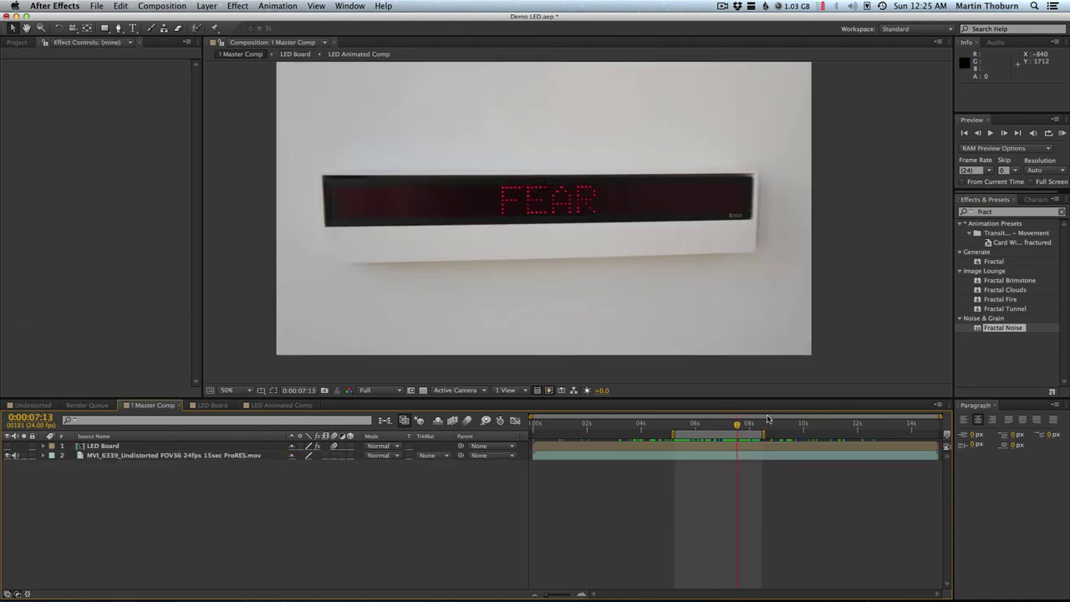
pyautogui.click(9, 446)
pyautogui.press('KP_0')
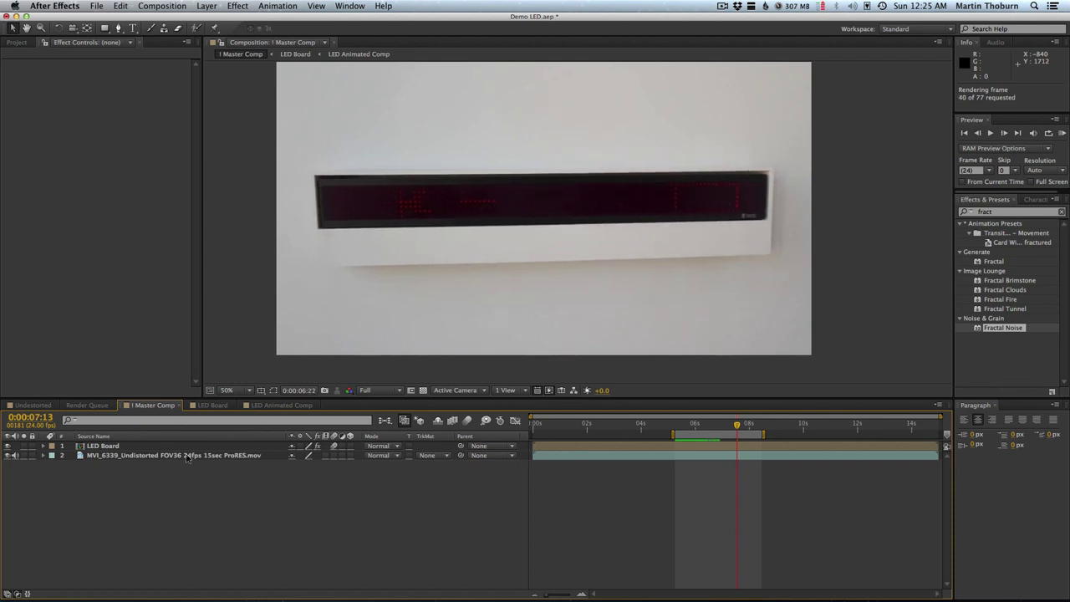
pyautogui.click(683, 426)
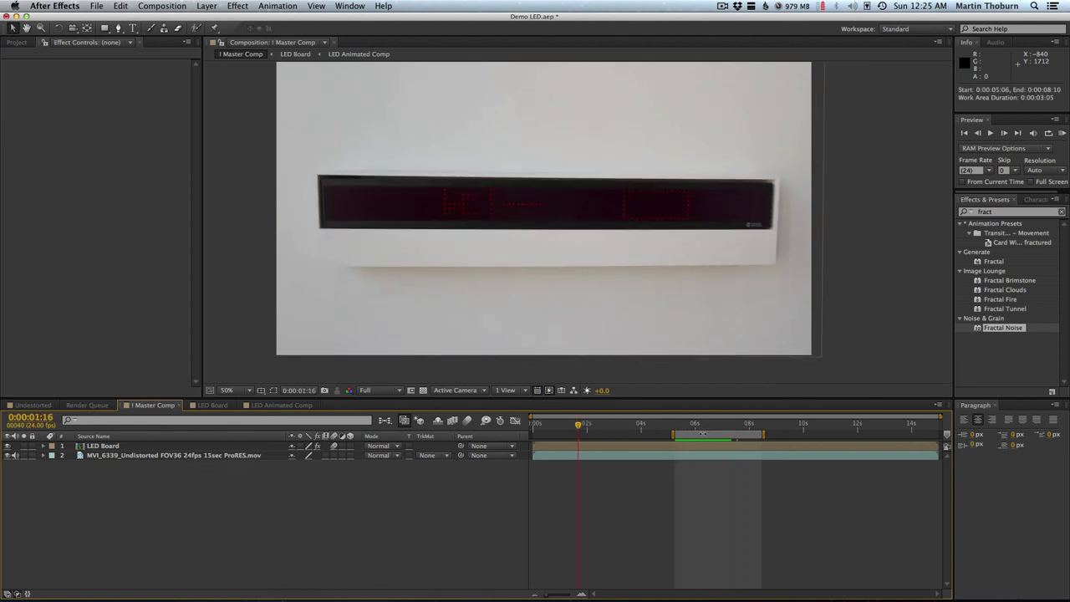
pyautogui.moveTo(682, 430); pyautogui.dragTo(566, 444)
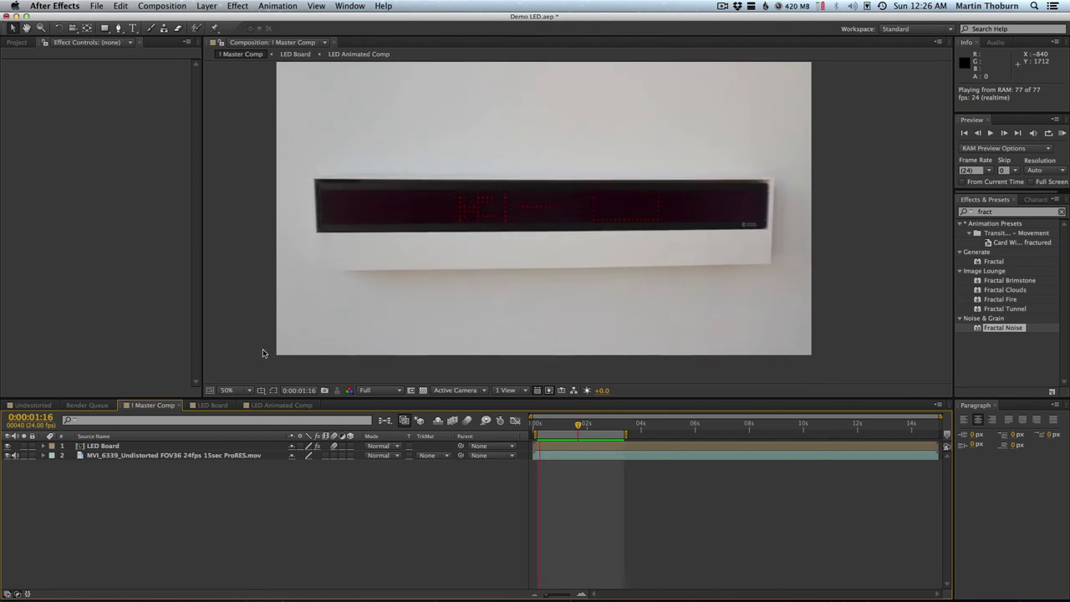
# In LED Animated Comp, move both mask Position keyframes from 4s to 2s
pyautogui.press('space')
pyautogui.click(276, 405)
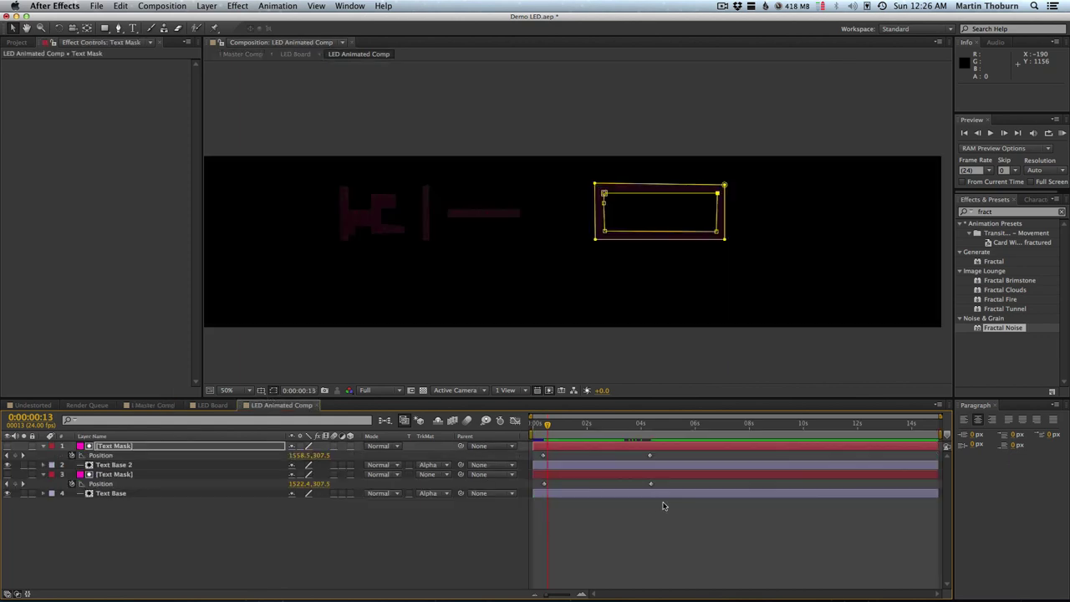
pyautogui.moveTo(669, 459)
pyautogui.mouseDown()
pyautogui.moveTo(643, 495)
pyautogui.moveTo(585, 485)
pyautogui.mouseUp()
# In Master Comp, end the work area at the current time and RAM preview it
pyautogui.click(213, 405)
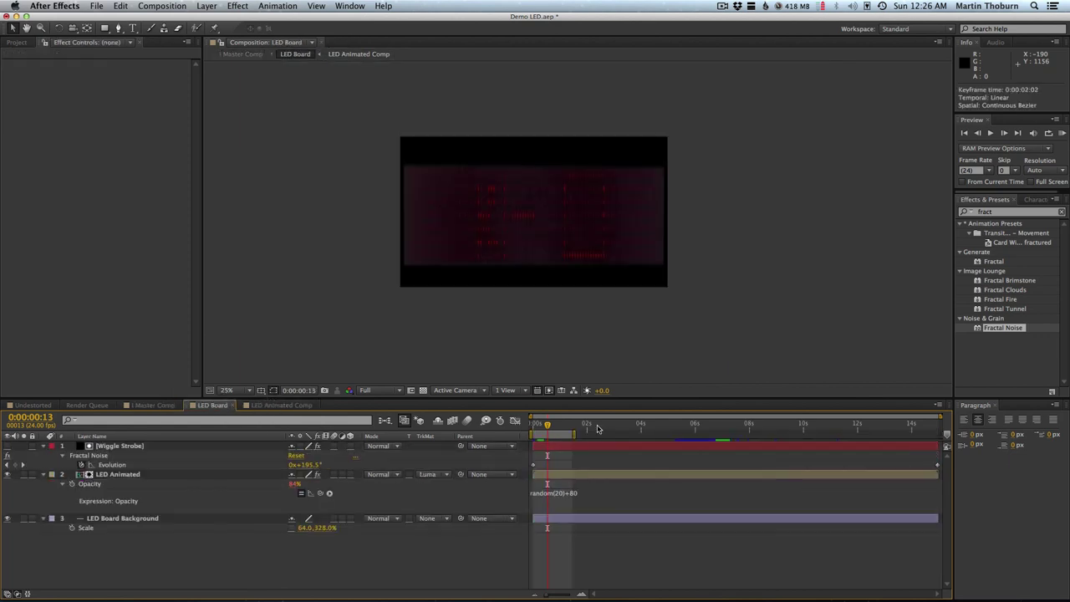
pyautogui.click(150, 406)
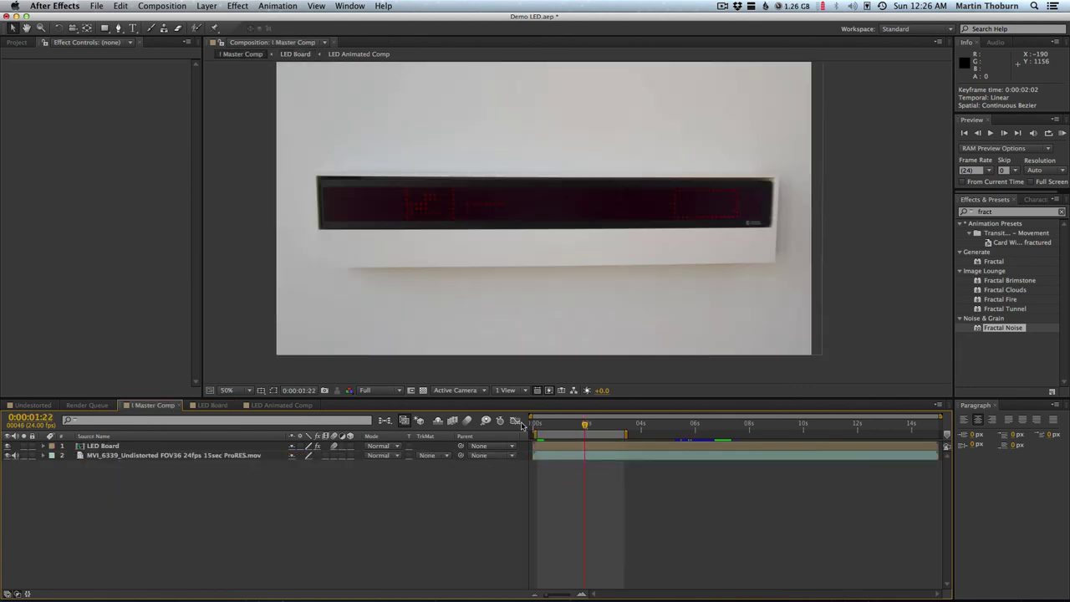
pyautogui.press('n')
pyautogui.press('KP_0')
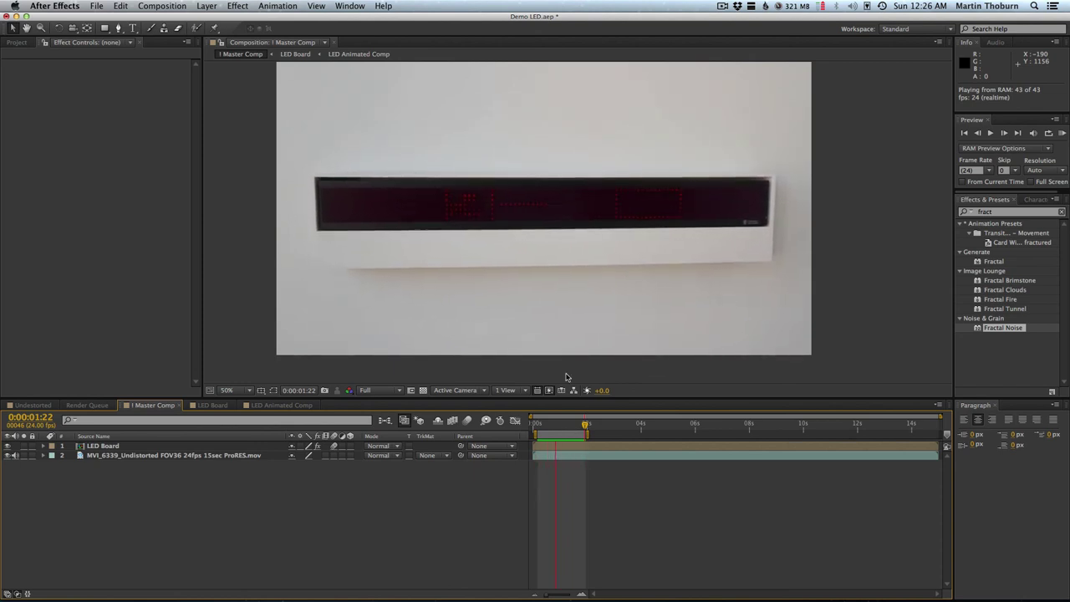
pyautogui.click(647, 434)
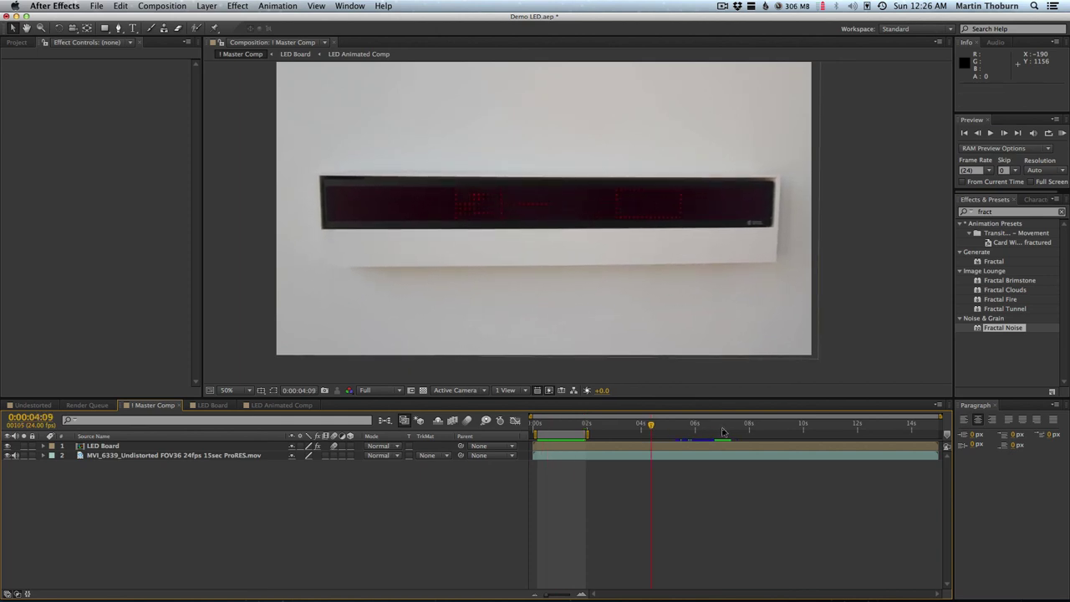
pyautogui.moveTo(678, 431)
pyautogui.mouseDown()
pyautogui.moveTo(950, 427)
pyautogui.moveTo(925, 436)
pyautogui.moveTo(621, 434)
pyautogui.mouseUp()
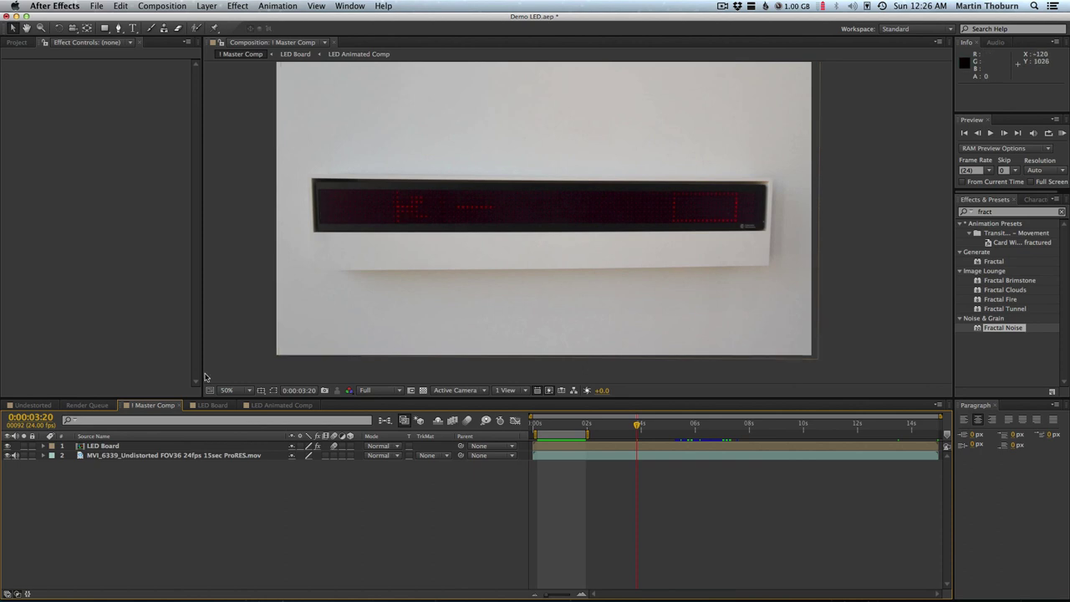
# Raise LED Animated's Glow Intensity to 3.6 and review it in Master Comp
pyautogui.click(205, 405)
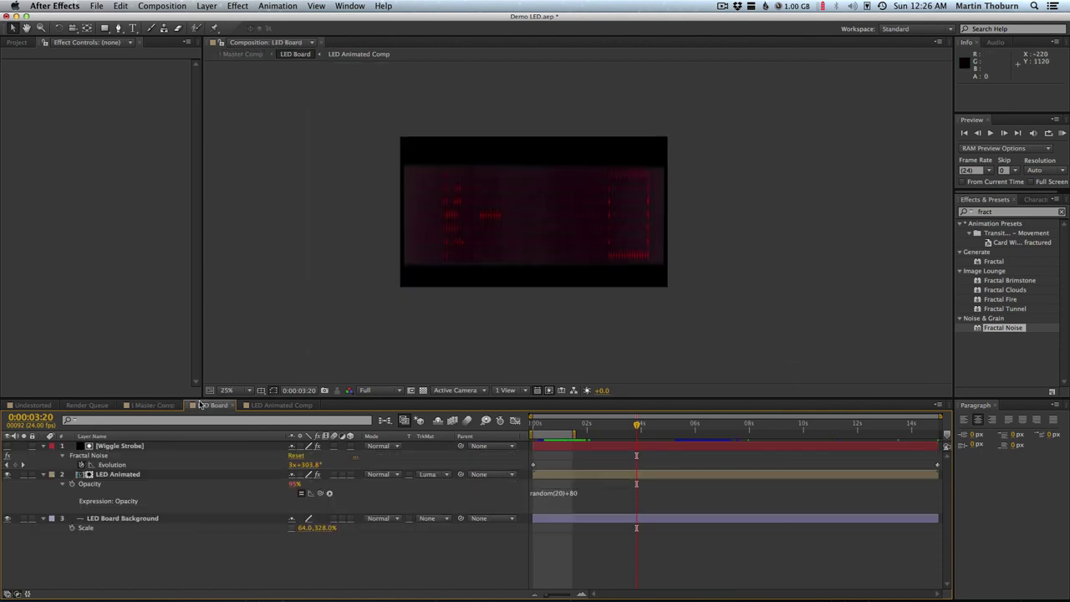
pyautogui.click(141, 474)
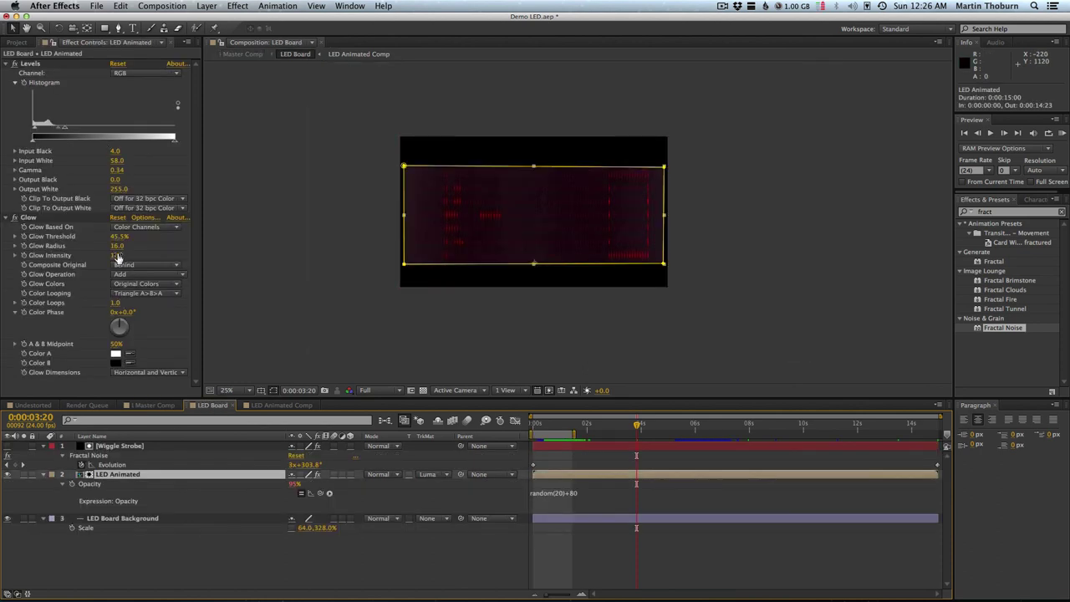
pyautogui.moveTo(116, 256); pyautogui.dragTo(145, 254)
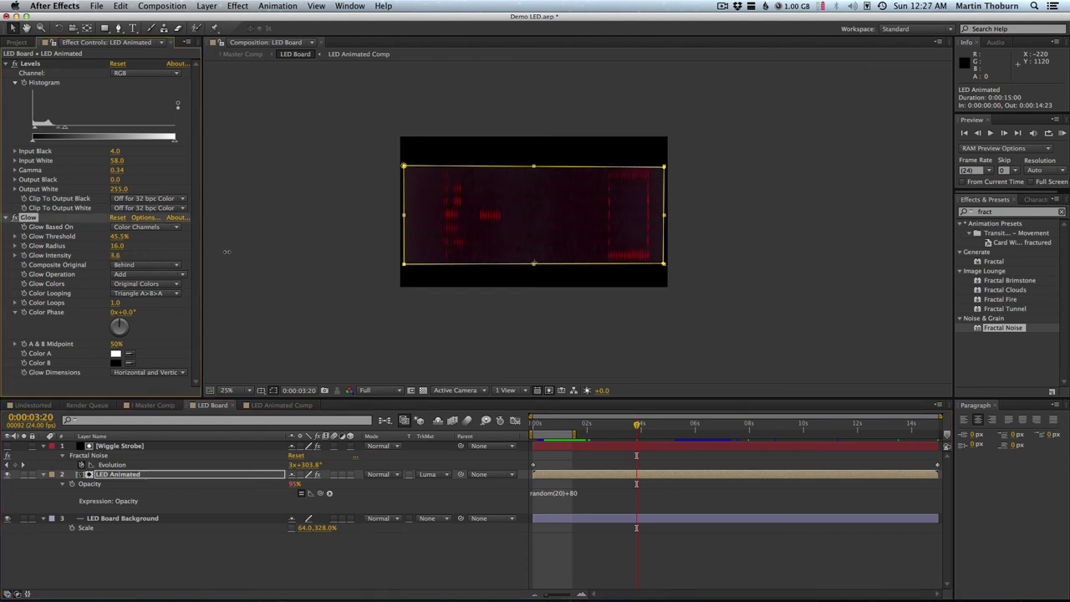
pyautogui.click(131, 404)
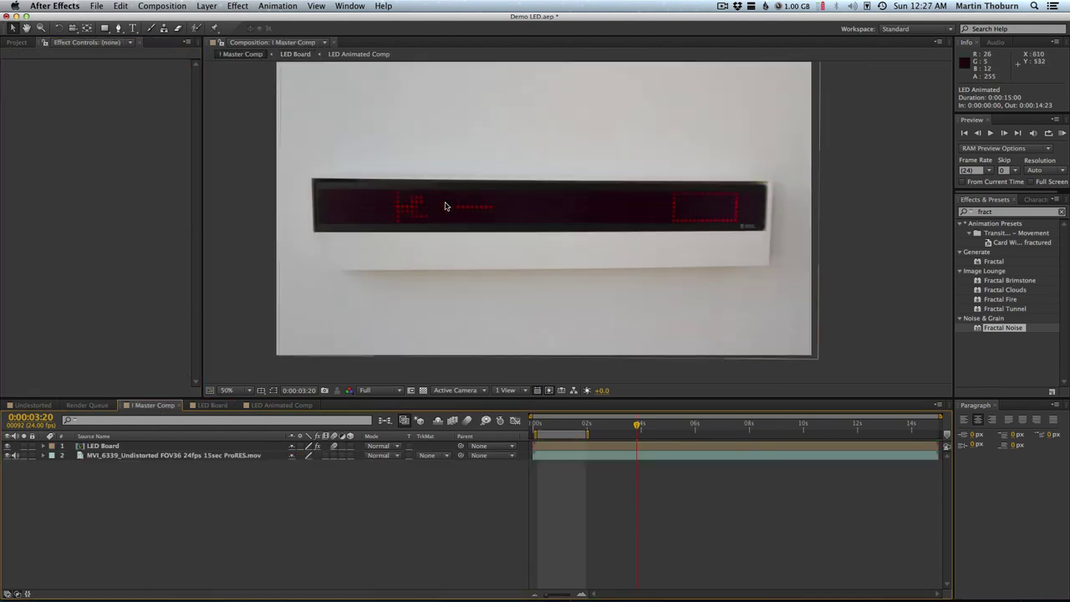
pyautogui.moveTo(677, 429); pyautogui.dragTo(533, 426)
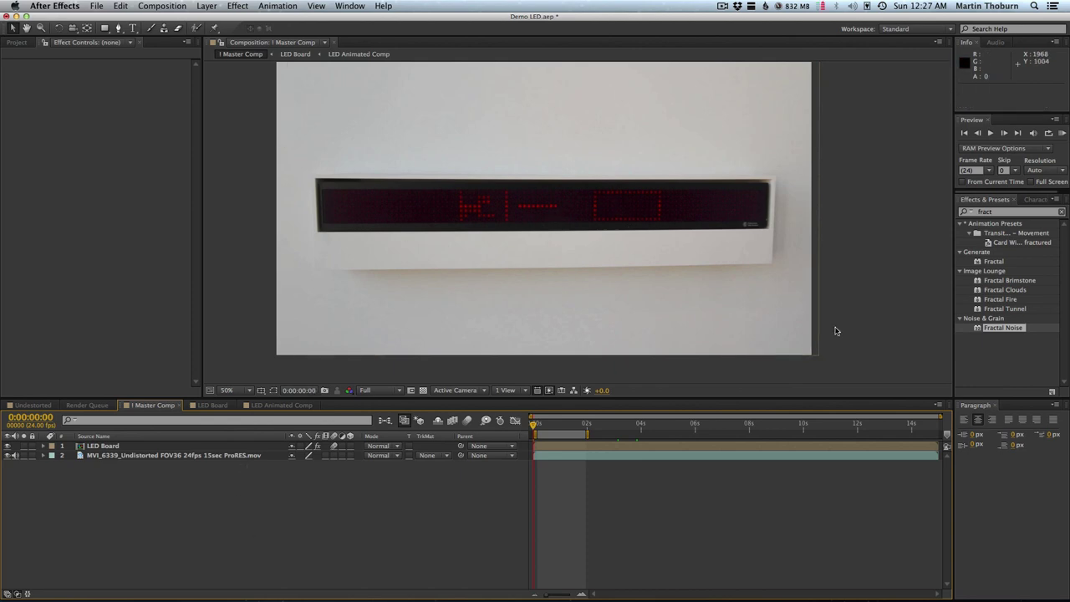
# Add a new adjustment layer and apply Curves to it
pyautogui.click(161, 5)
pyautogui.moveTo(211, 19)
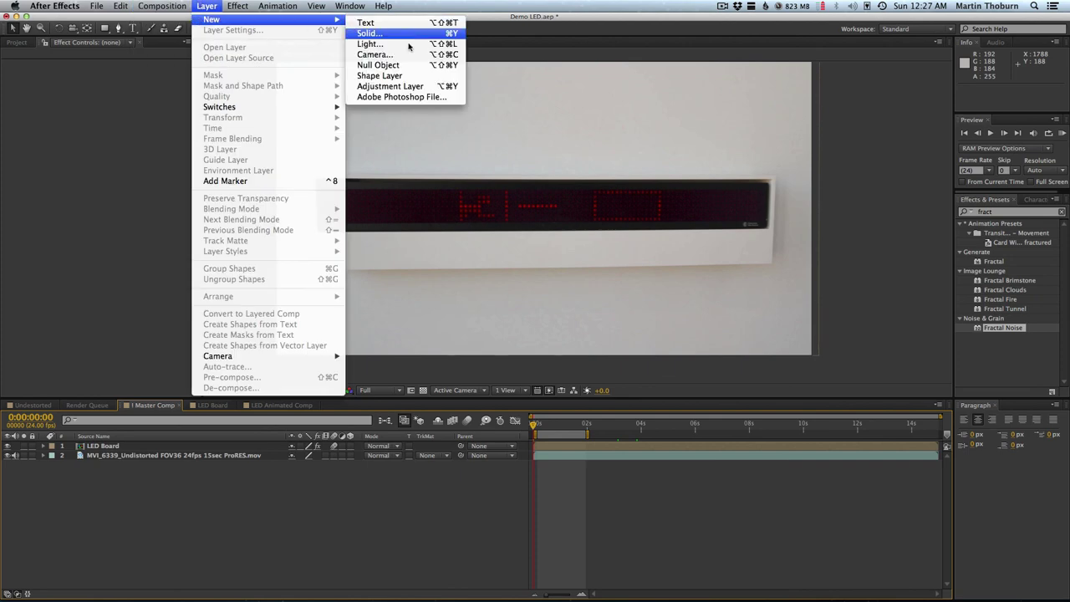
pyautogui.click(416, 87)
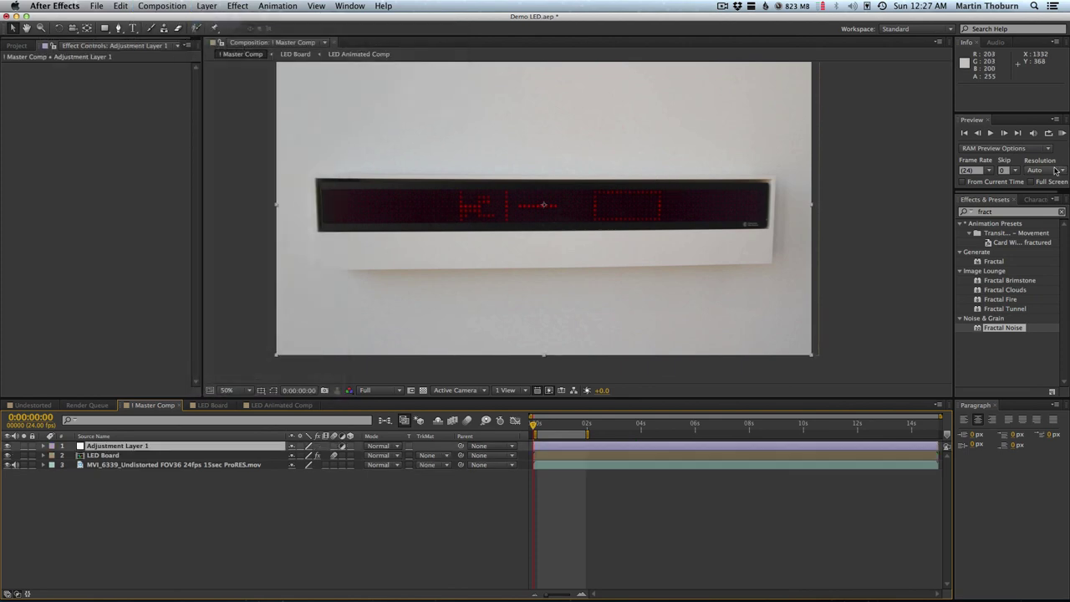
pyautogui.click(1006, 212)
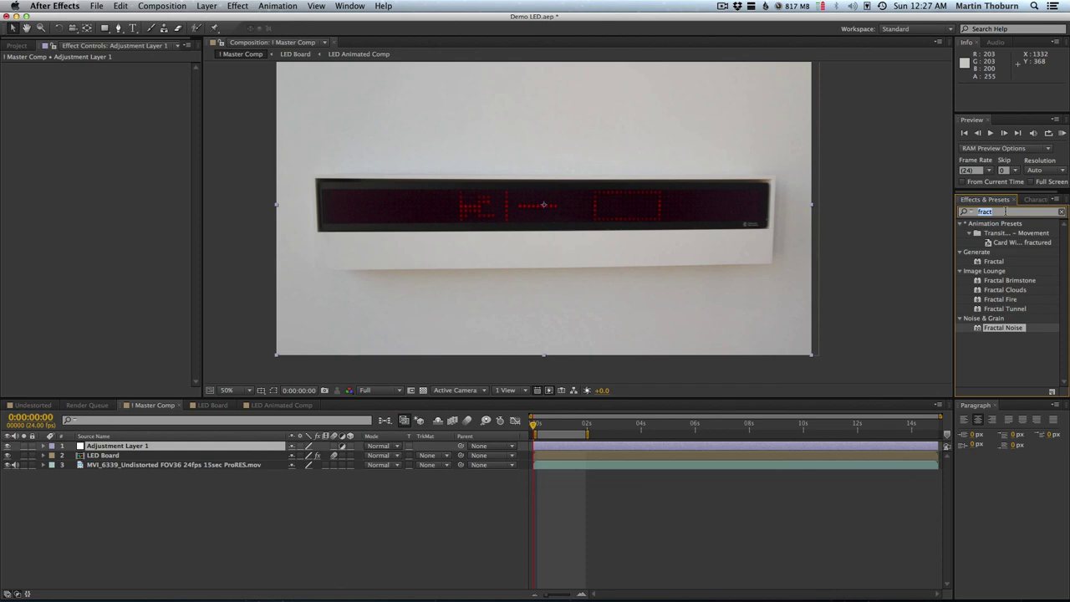
pyautogui.write('curves')
pyautogui.moveTo(994, 261); pyautogui.dragTo(167, 445)
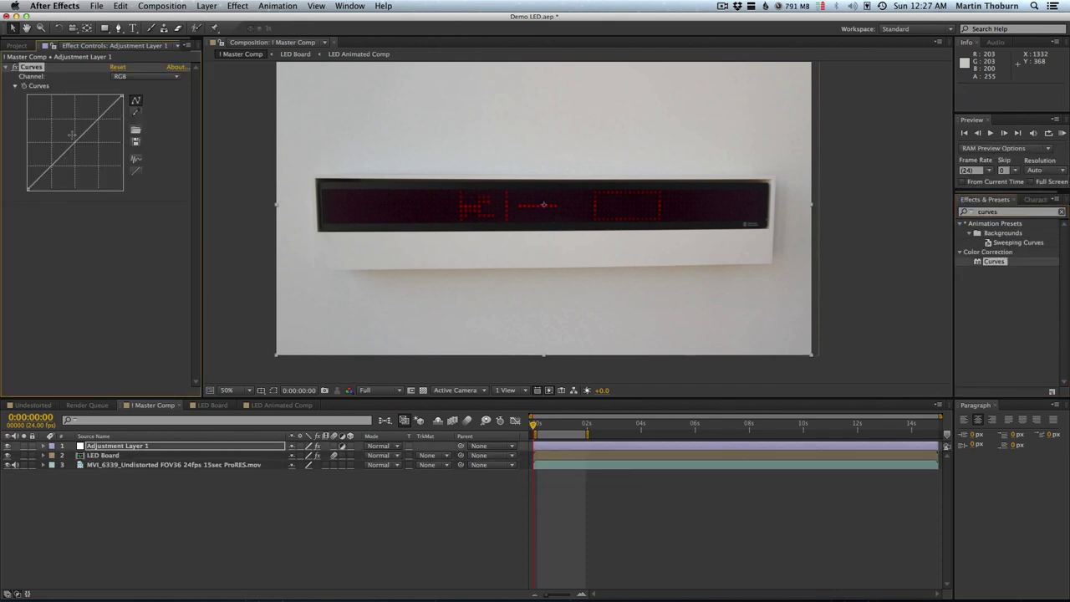
# Bend the Curves graph into an S-shape for deeper contrast
pyautogui.moveTo(66, 152); pyautogui.dragTo(62, 165)
pyautogui.moveTo(87, 130); pyautogui.dragTo(96, 126)
pyautogui.moveTo(70, 160); pyautogui.dragTo(59, 167)
pyautogui.moveTo(609, 431); pyautogui.dragTo(618, 425)
# Look for Magic Bullet Looks in the Effect menu
pyautogui.click(996, 213)
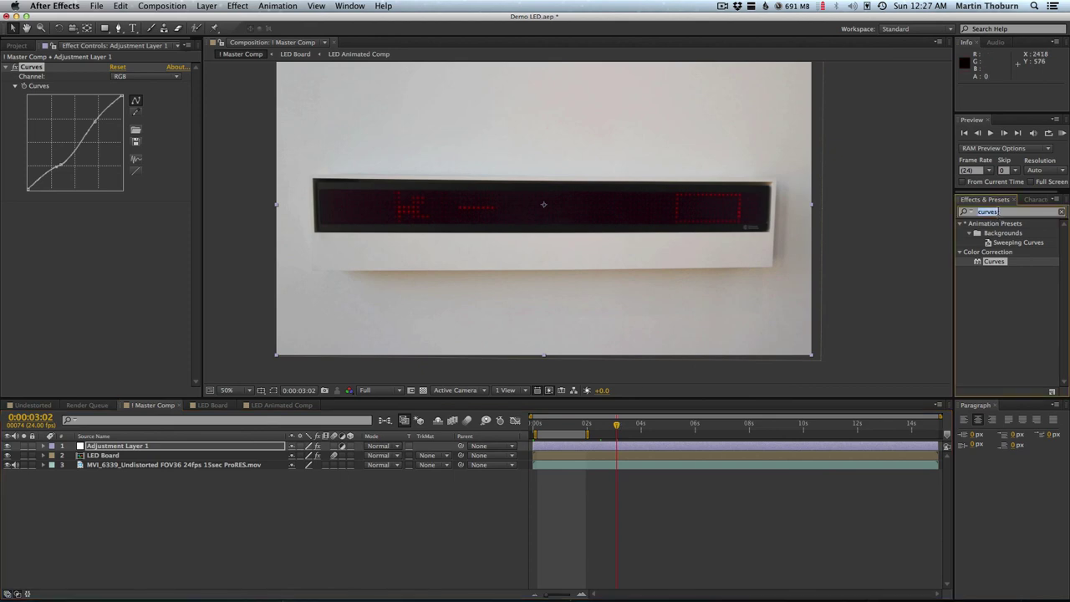
pyautogui.click(237, 6)
pyautogui.click(146, 448)
pyautogui.click(237, 6)
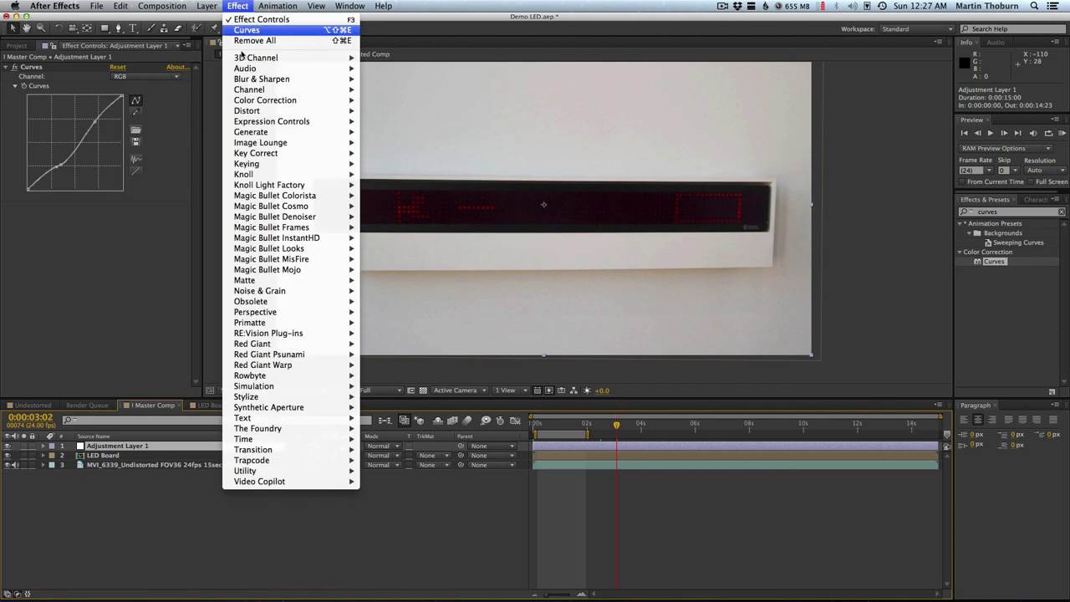
# Apply Magic Bullet Looks with the Blockbuster preset and click Finished
pyautogui.moveTo(269, 248)
pyautogui.click(383, 249)
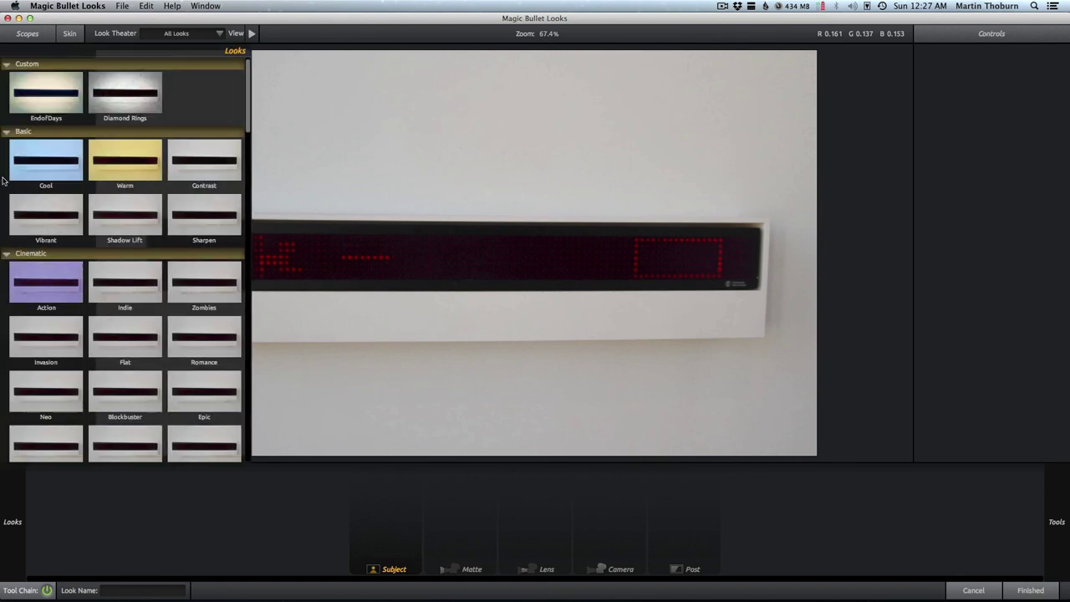
pyautogui.scroll(-2, 125, 276)
pyautogui.click(142, 317)
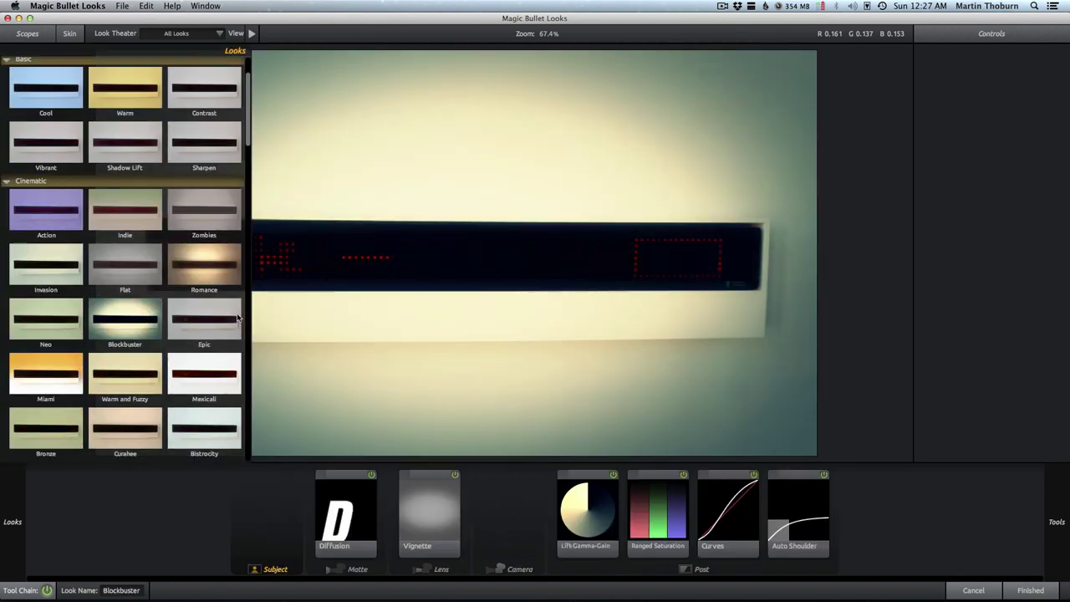
pyautogui.click(1033, 592)
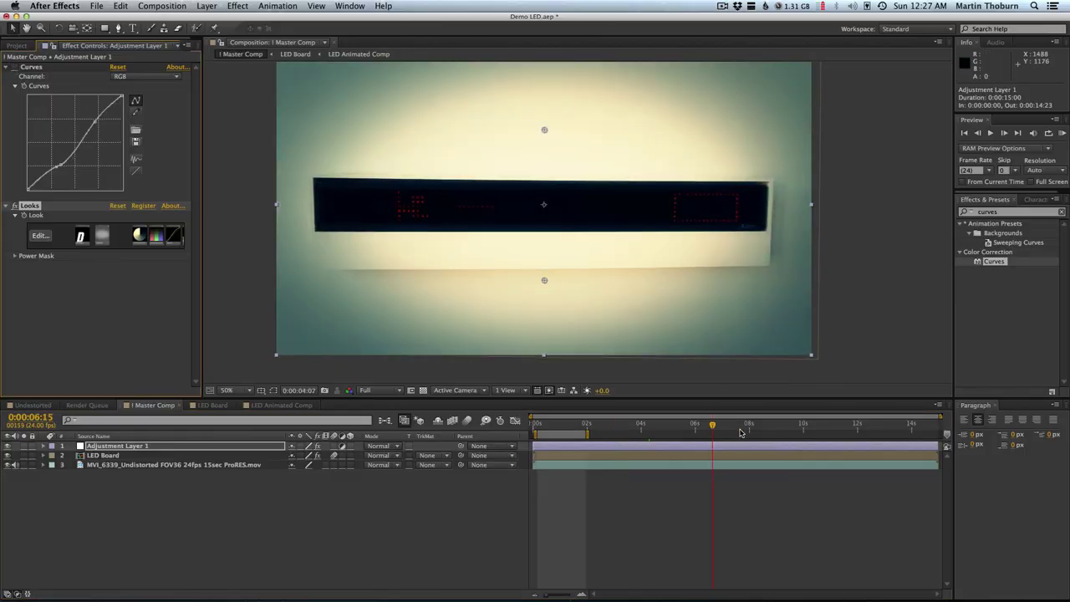
pyautogui.moveTo(740, 432); pyautogui.dragTo(596, 426)
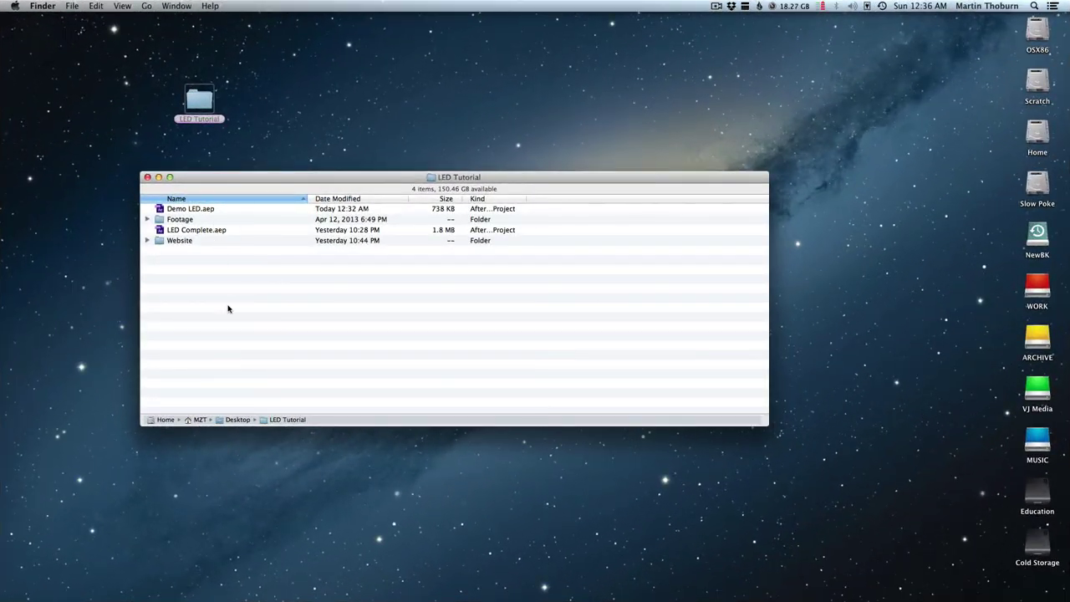
# Open LED Complete.aep and the Website folder's saved martin-thoburn.com link from the LED Tutorial folder
pyautogui.click(182, 232)
pyautogui.click(190, 212)
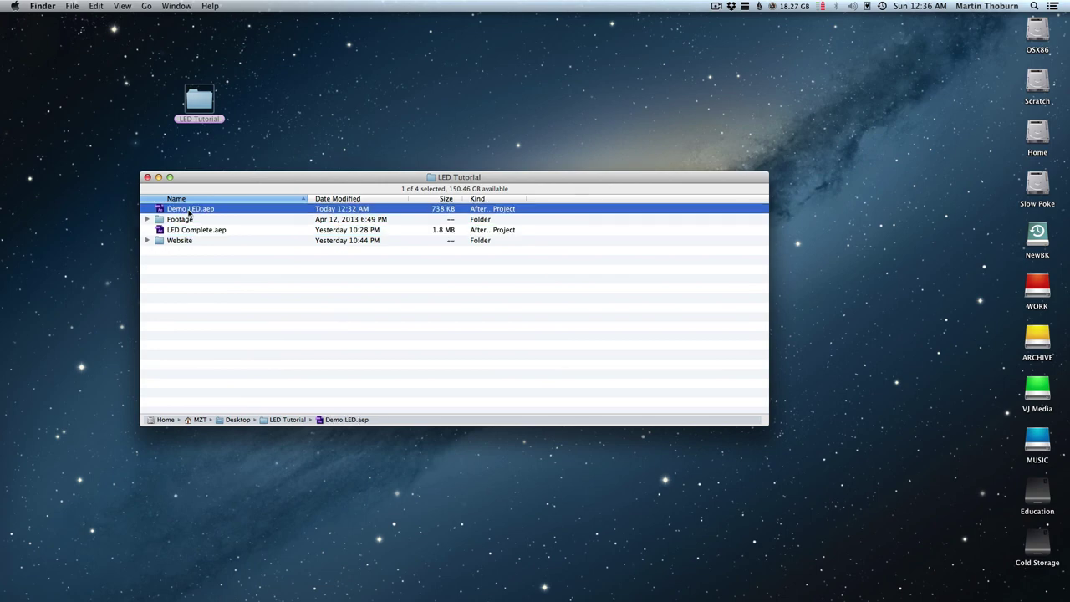
pyautogui.click(200, 232)
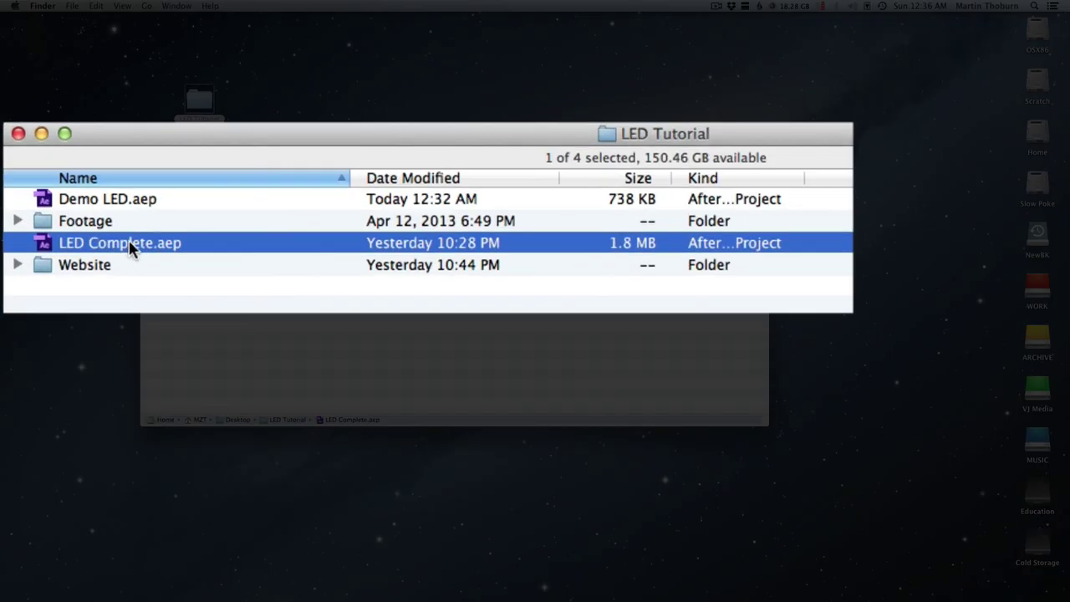
pyautogui.doubleClick(369, 232)
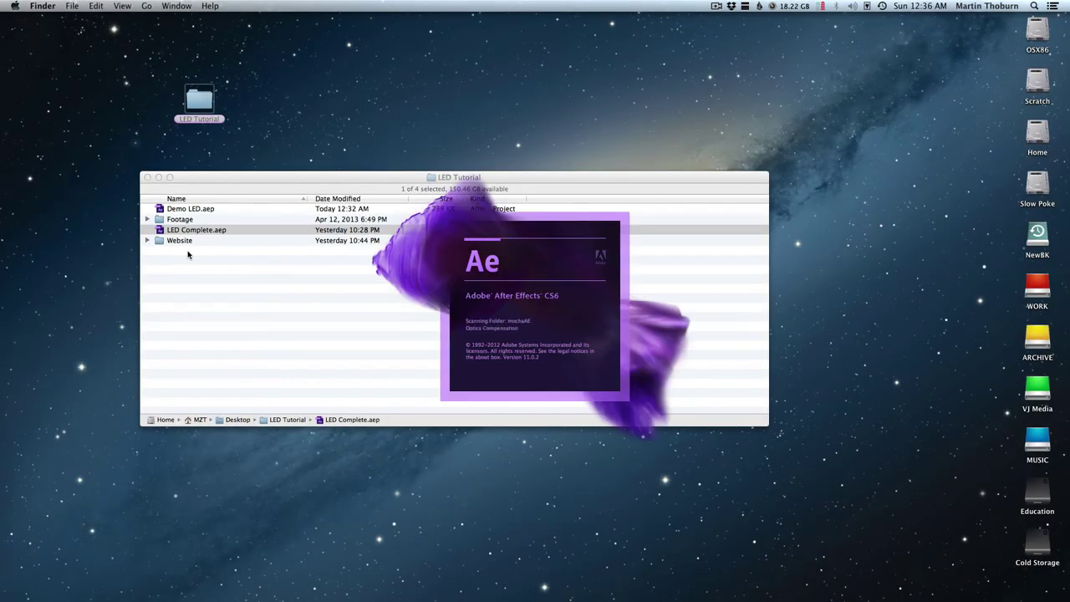
pyautogui.click(147, 240)
pyautogui.doubleClick(251, 250)
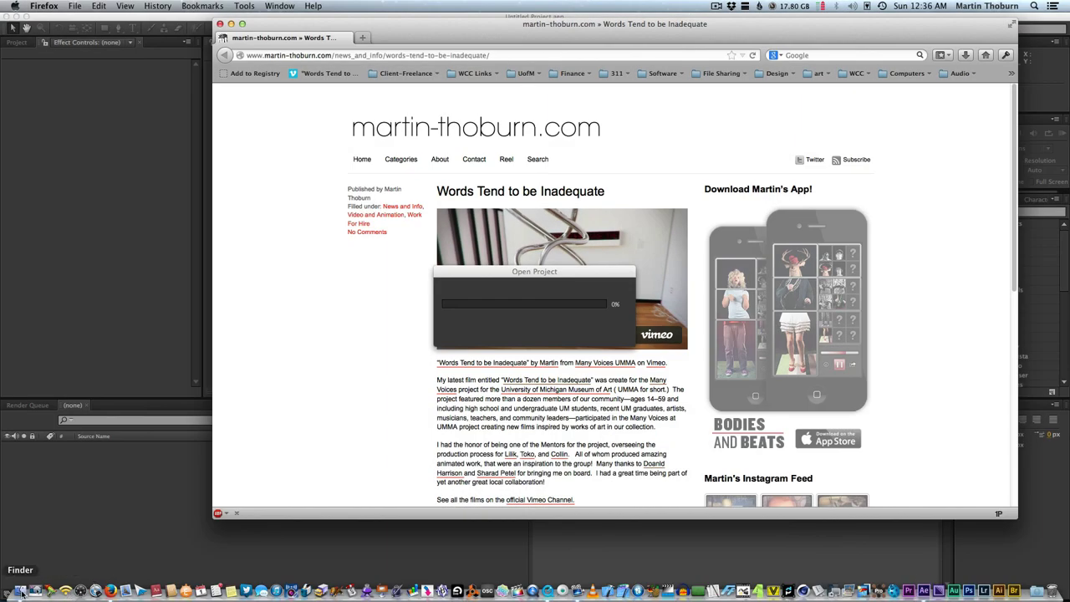
# Close the Finder window and browse the 00 Opticle Compensation, 04 Sign Text and 02 Sign Mask comps
pyautogui.click(20, 591)
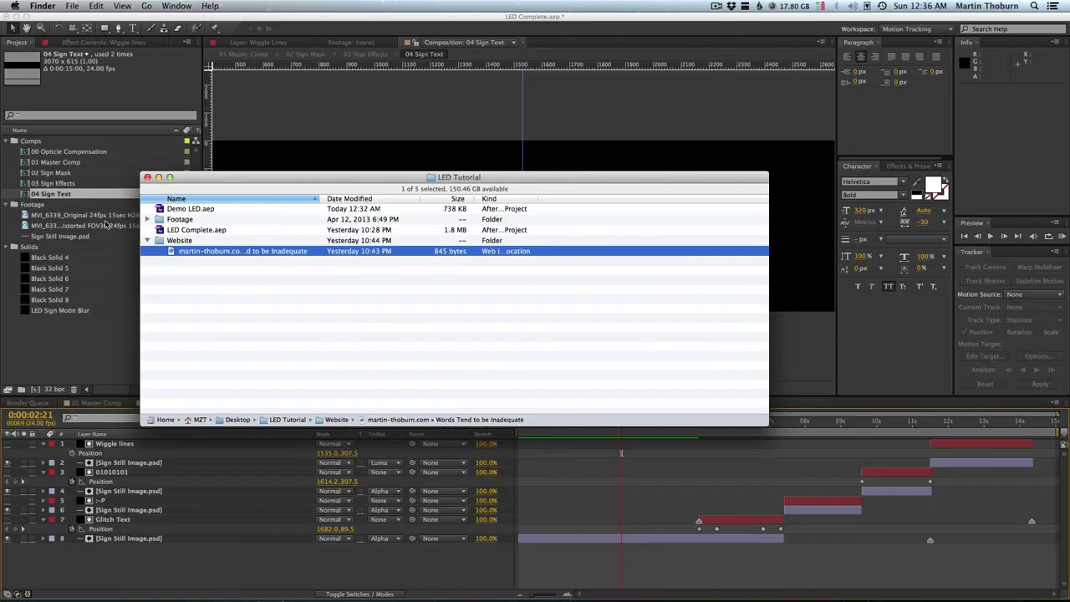
pyautogui.click(113, 360)
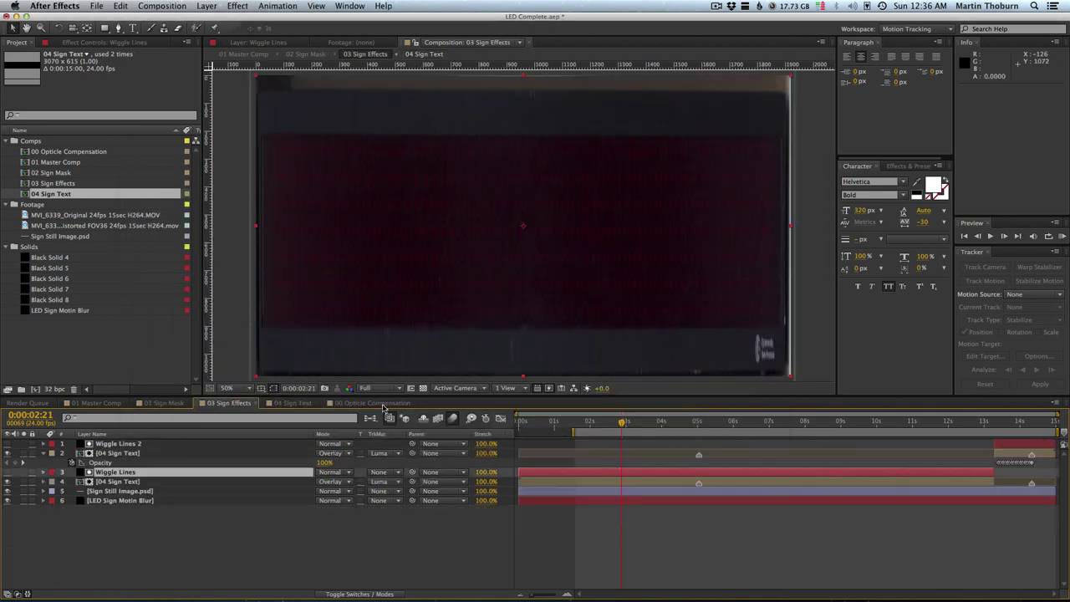
pyautogui.click(161, 403)
pyautogui.click(292, 402)
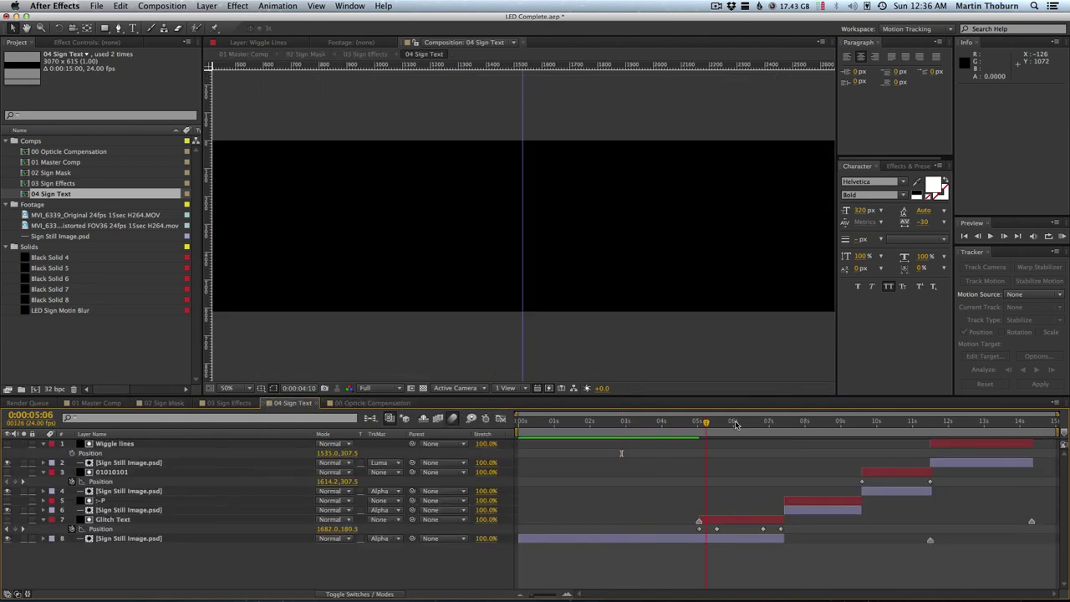
pyautogui.moveTo(735, 425); pyautogui.dragTo(906, 420)
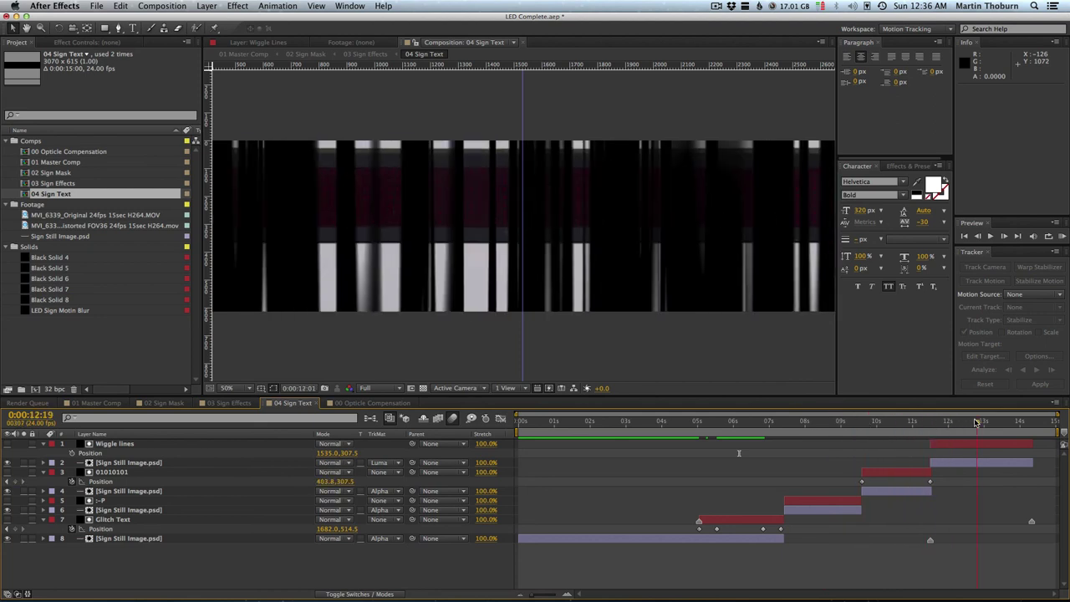
pyautogui.moveTo(907, 420); pyautogui.dragTo(917, 422)
pyautogui.click(154, 403)
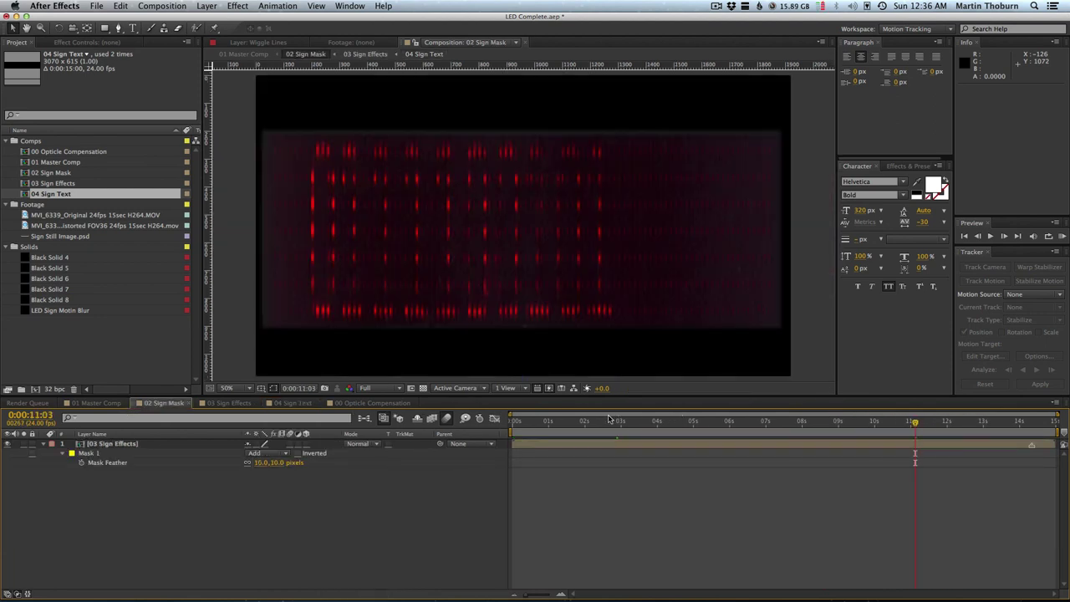
# Scrub and preview the finished 01 Master Comp between five and nine seconds
pyautogui.moveTo(569, 424); pyautogui.dragTo(824, 422)
pyautogui.hotkey('shift', 'Escape')
pyautogui.press('space')
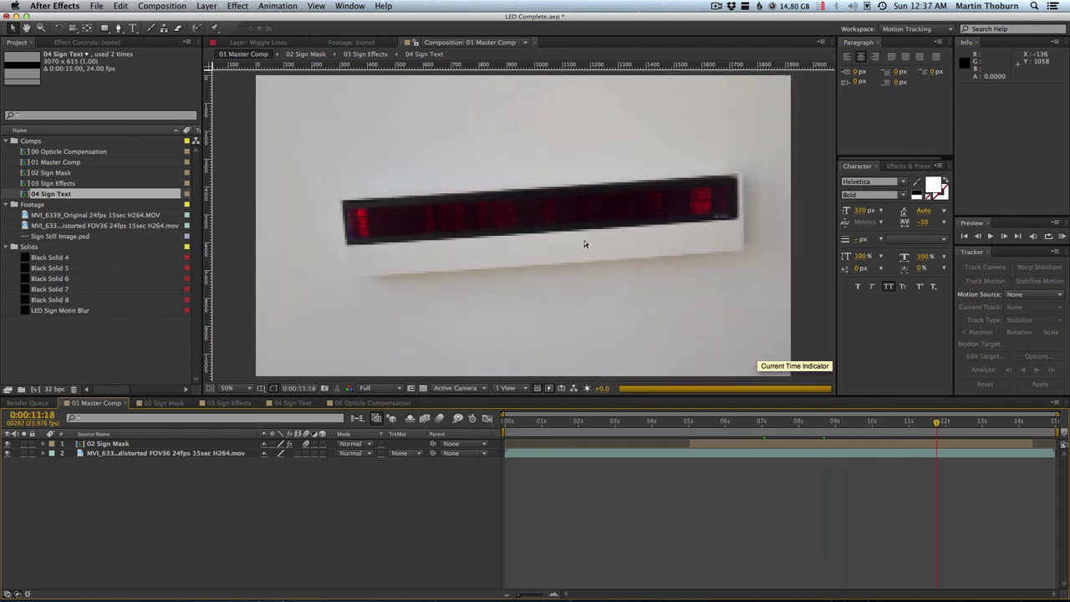
pyautogui.moveTo(741, 422); pyautogui.dragTo(710, 432)
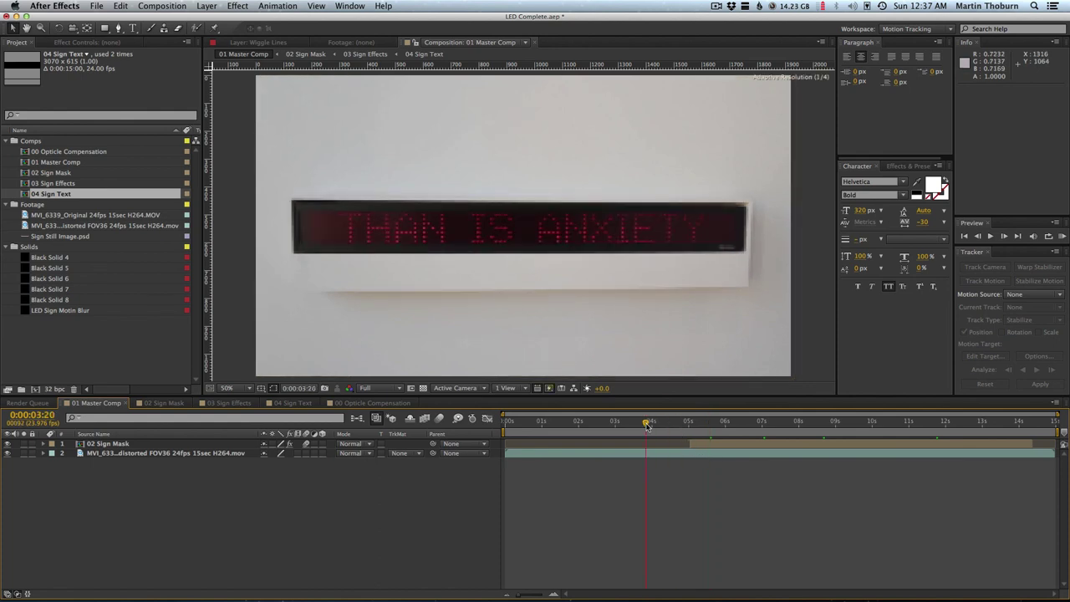
pyautogui.click(806, 433)
pyautogui.moveTo(810, 435); pyautogui.dragTo(824, 435)
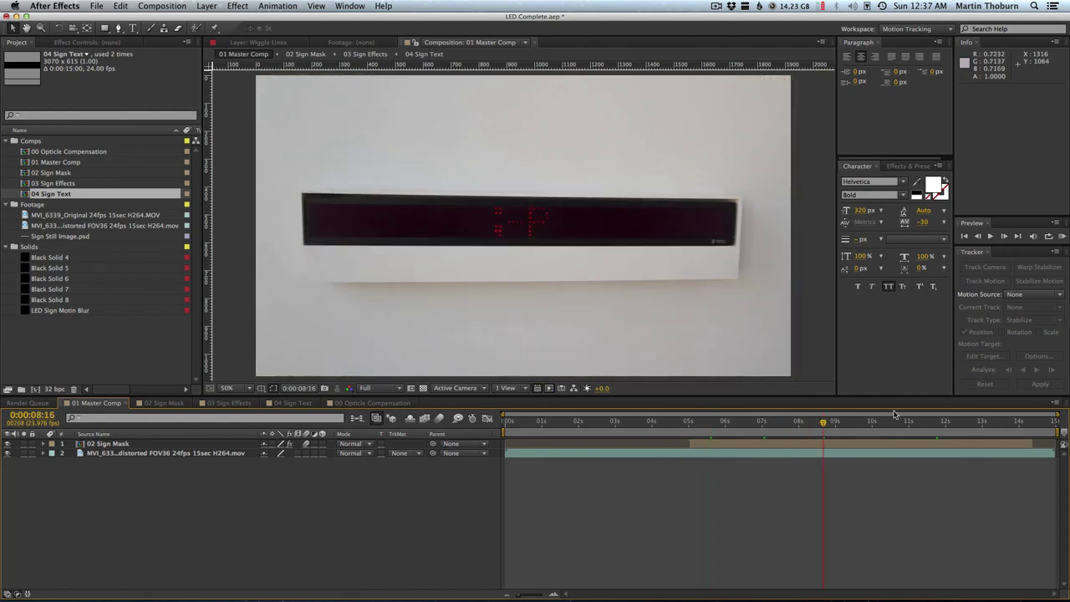
pyautogui.moveTo(891, 418); pyautogui.dragTo(819, 428)
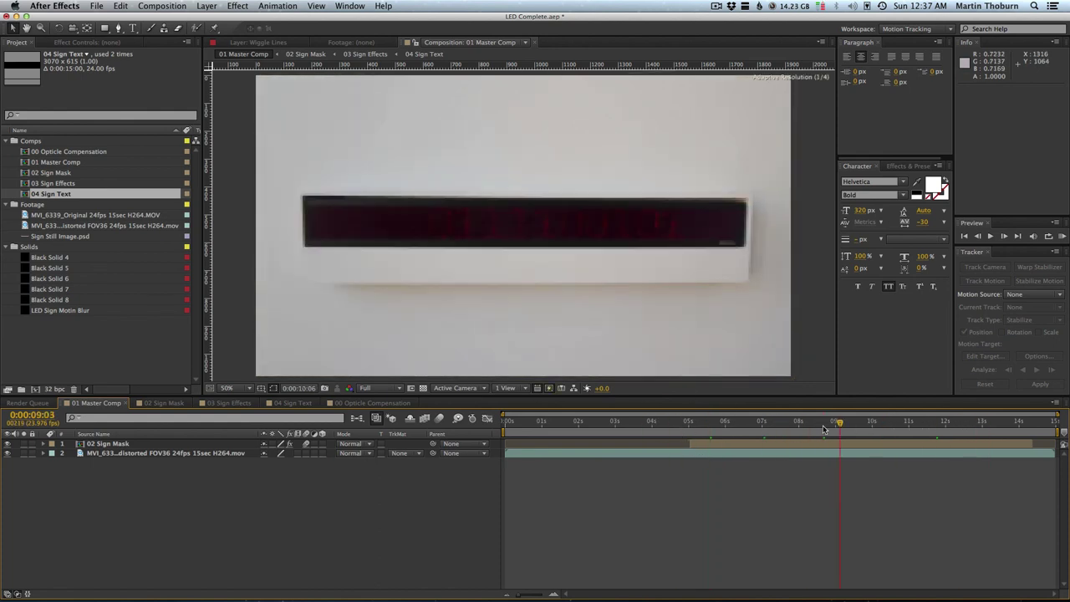
pyautogui.press('space')
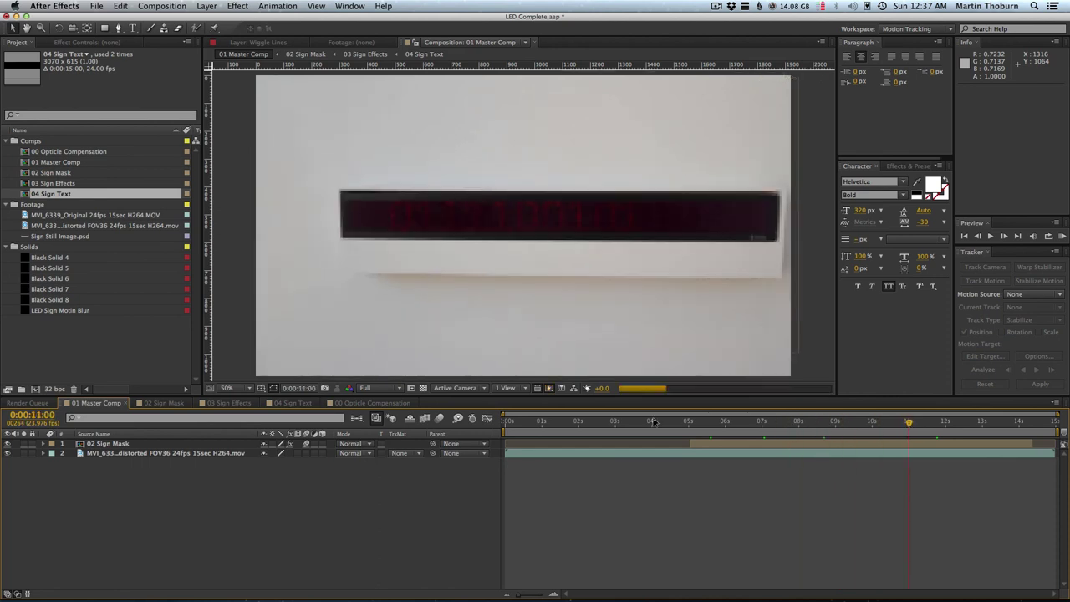
pyautogui.click(55, 6)
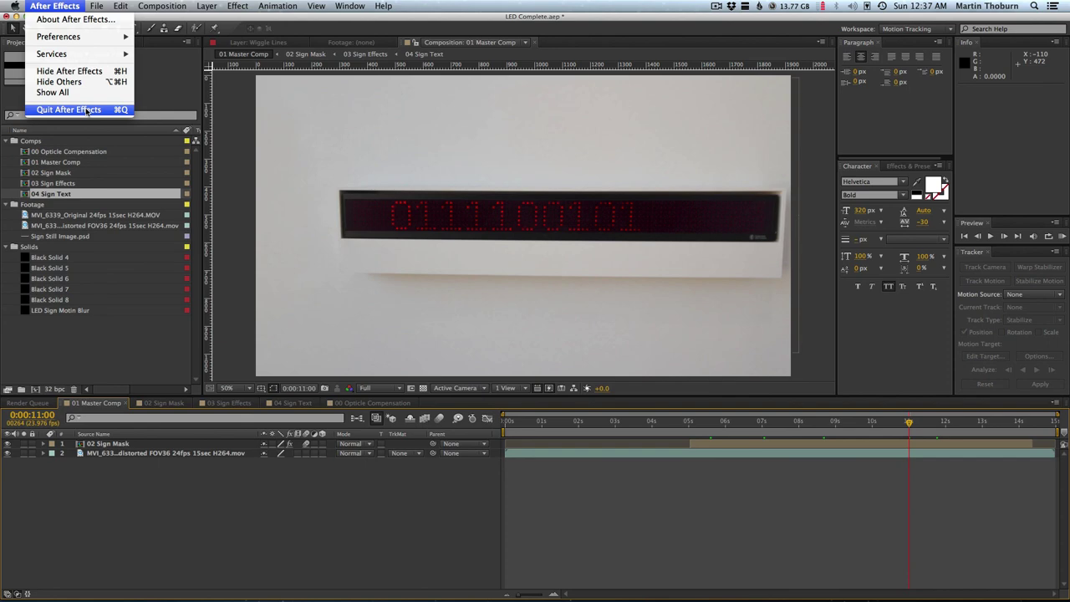
# Quit After Effects without saving and center Firefox's 'Words Tend to be Inadequate' page
pyautogui.click(87, 111)
pyautogui.click(518, 332)
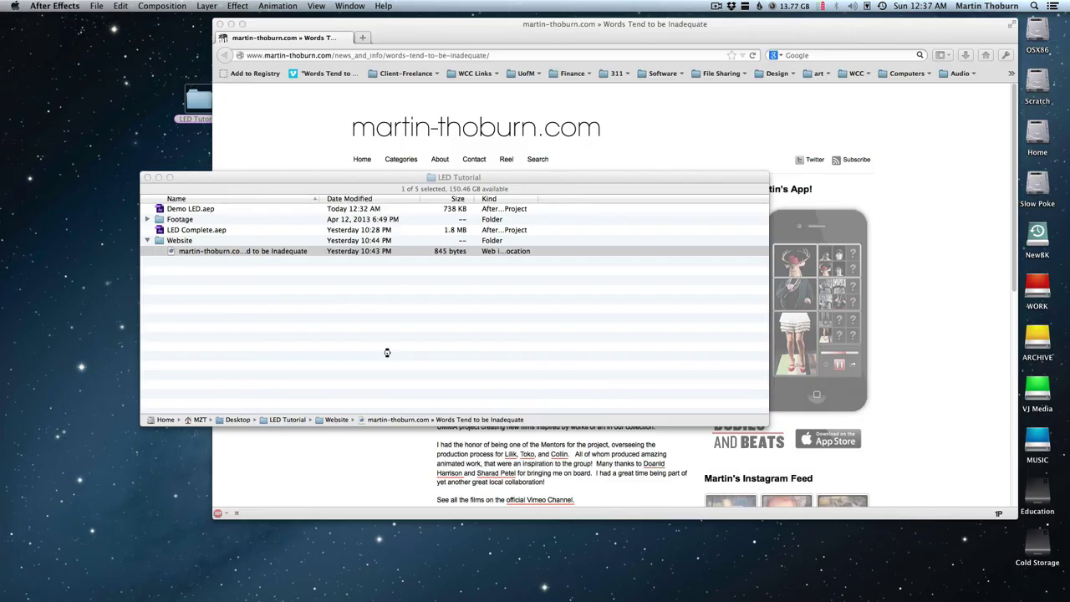
pyautogui.click(744, 152)
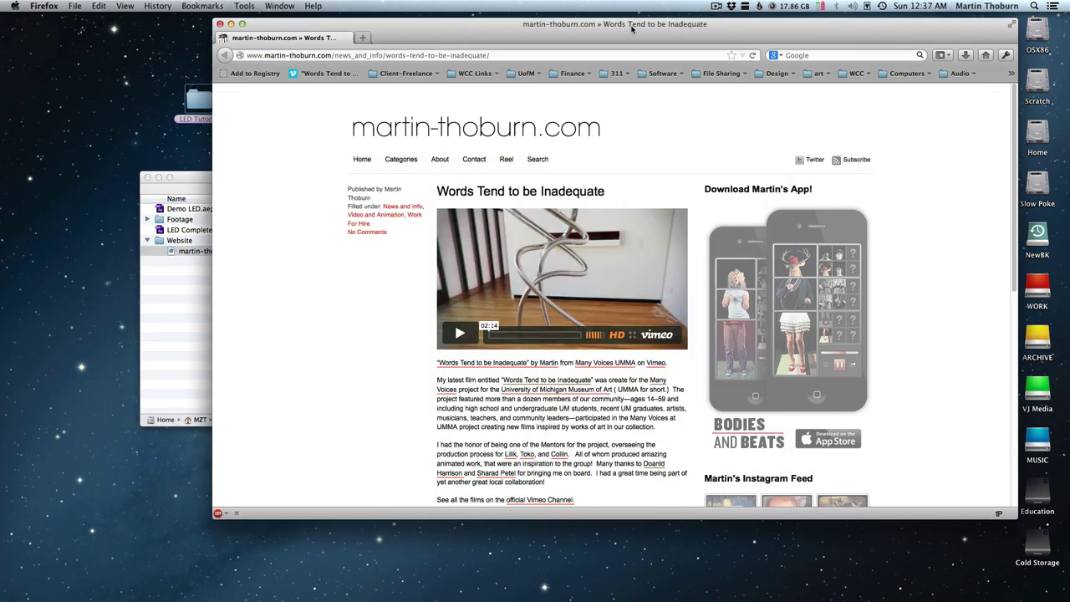
pyautogui.moveTo(633, 25); pyautogui.dragTo(550, 30)
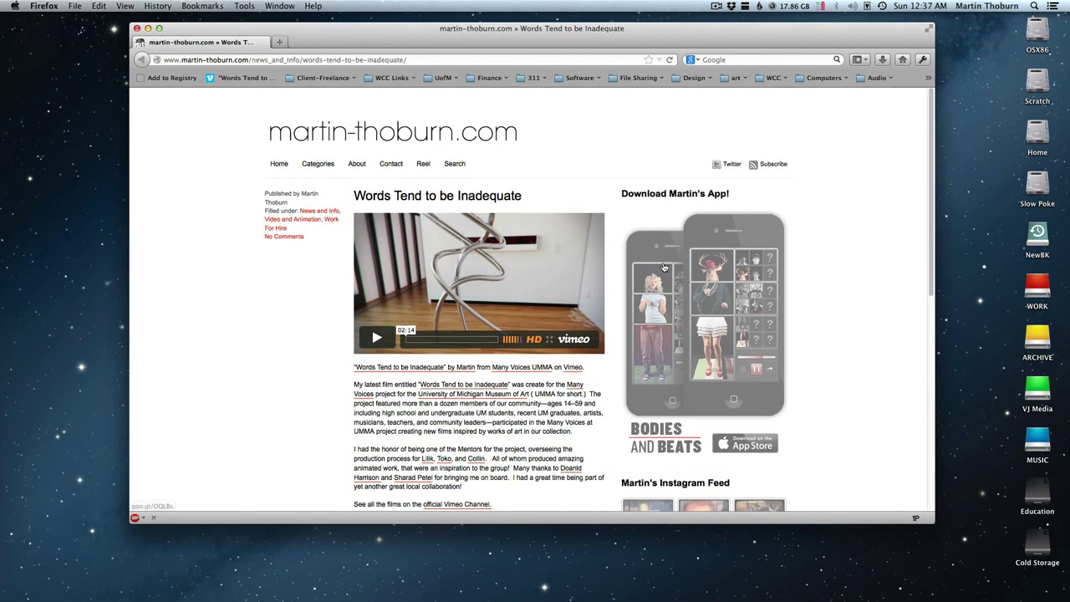